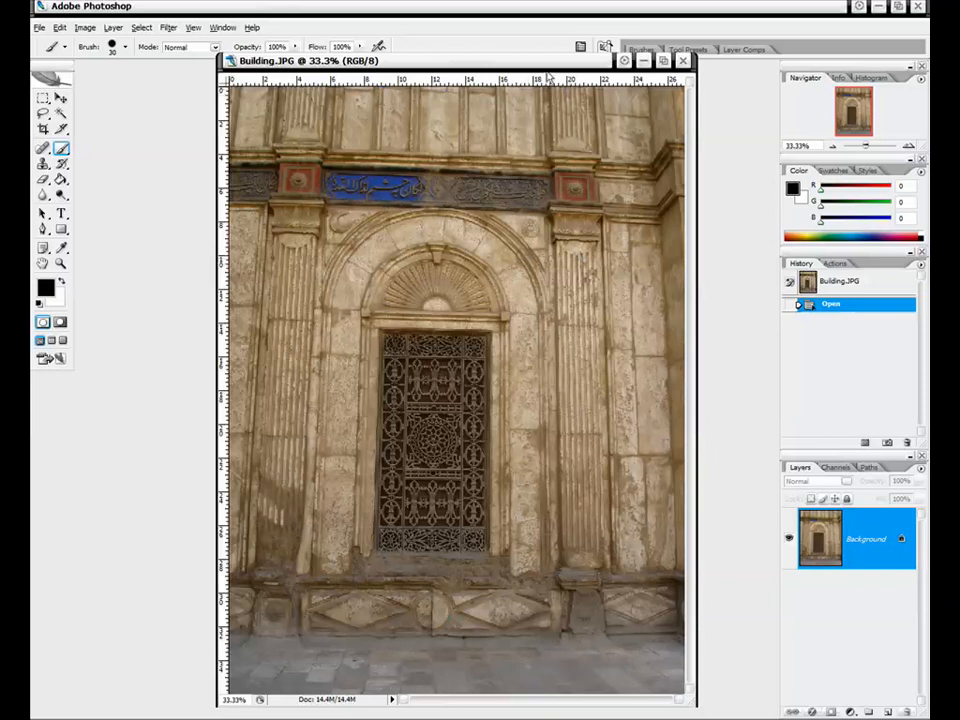
drag(412, 60, 550, 73)
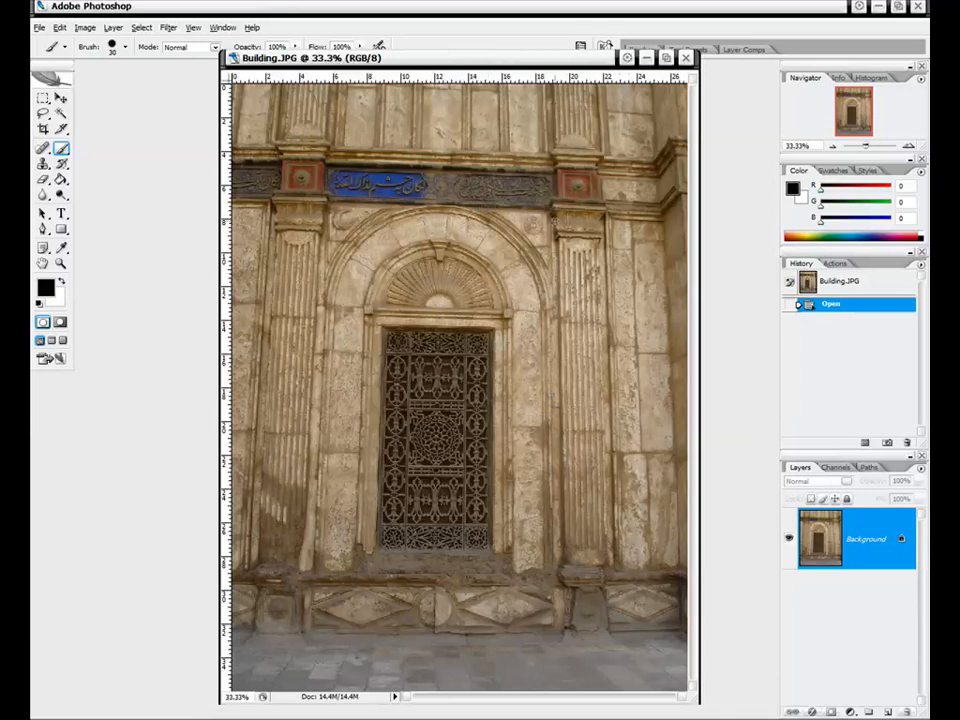
drag(418, 57, 424, 53)
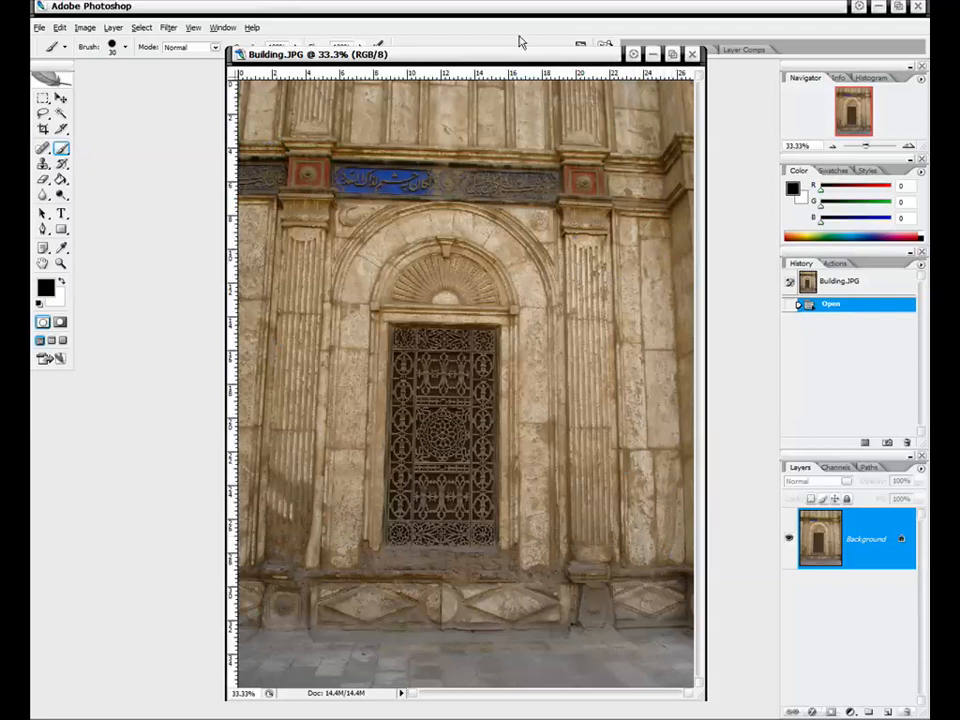
drag(514, 54, 510, 61)
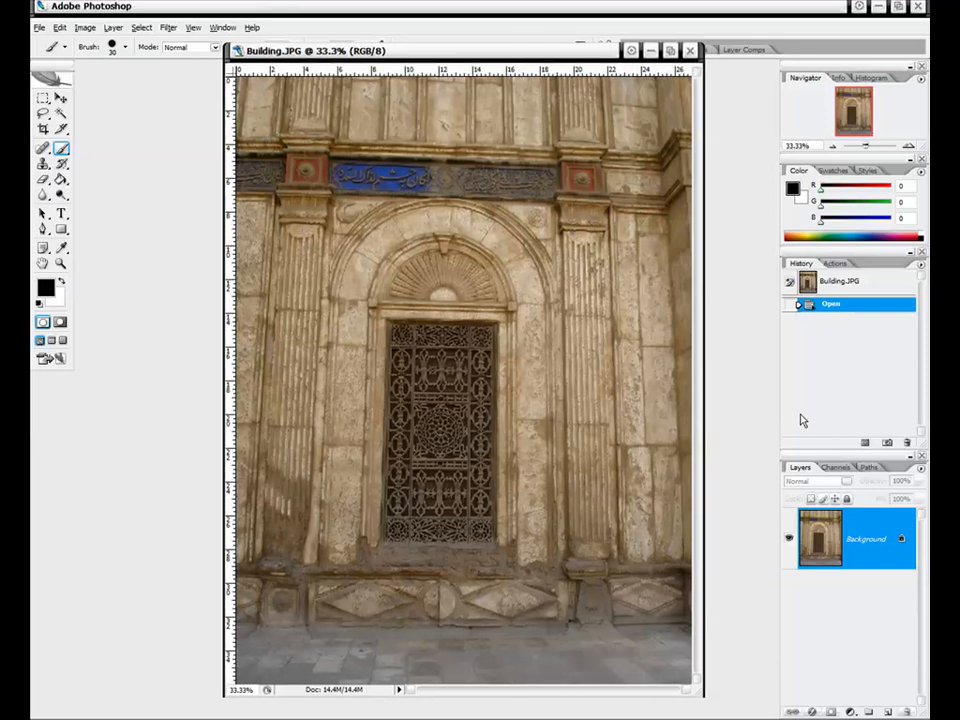
- Convert the locked Background into a regular editable layer, keeping the default layer settings
double_click(876, 527)
click(607, 190)
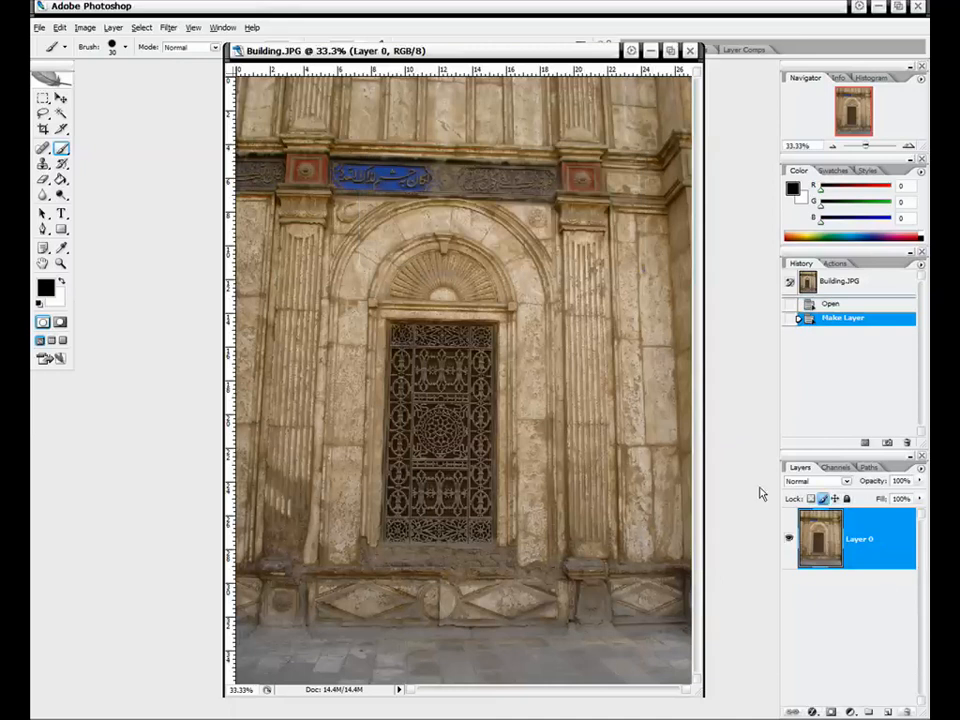
drag(568, 47, 566, 58)
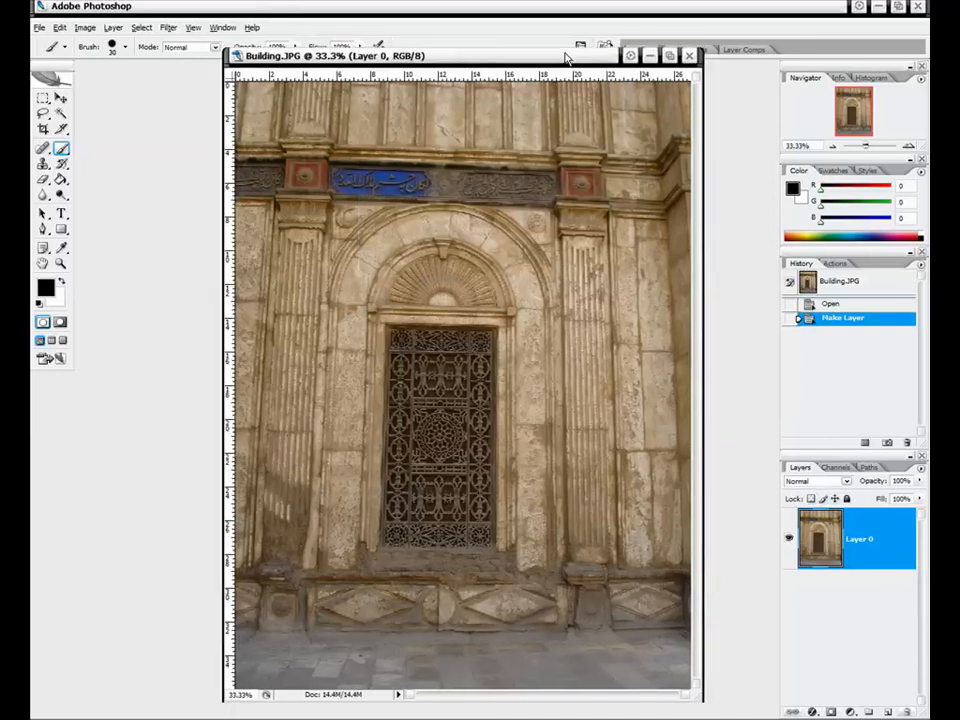
- Apply Lens Correction to the building photo with Remove Distortion set to +1.00
click(43, 97)
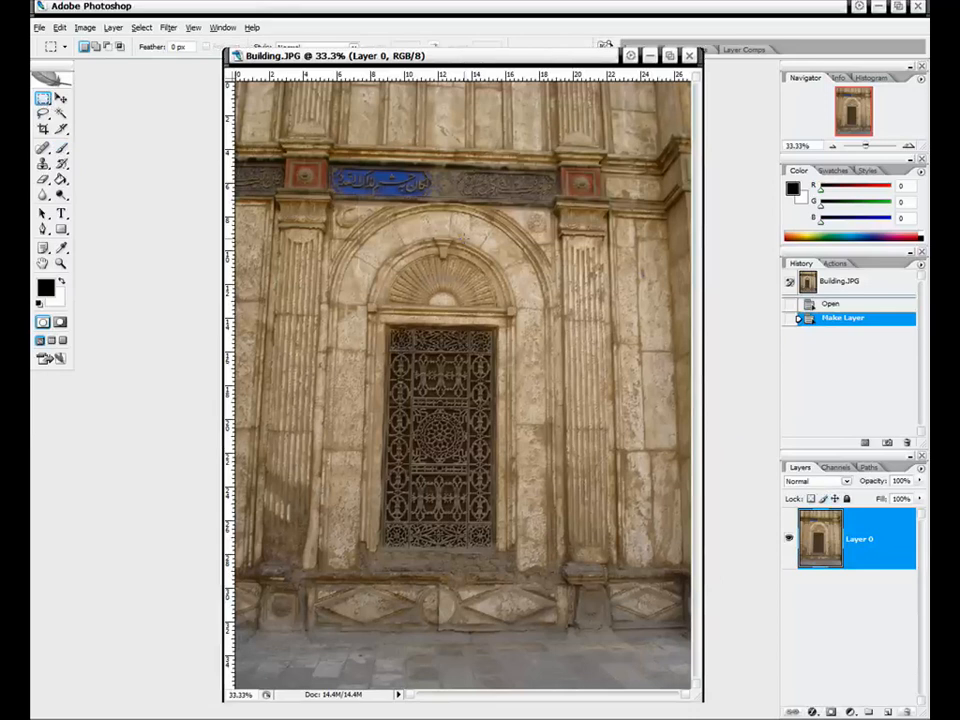
click(168, 27)
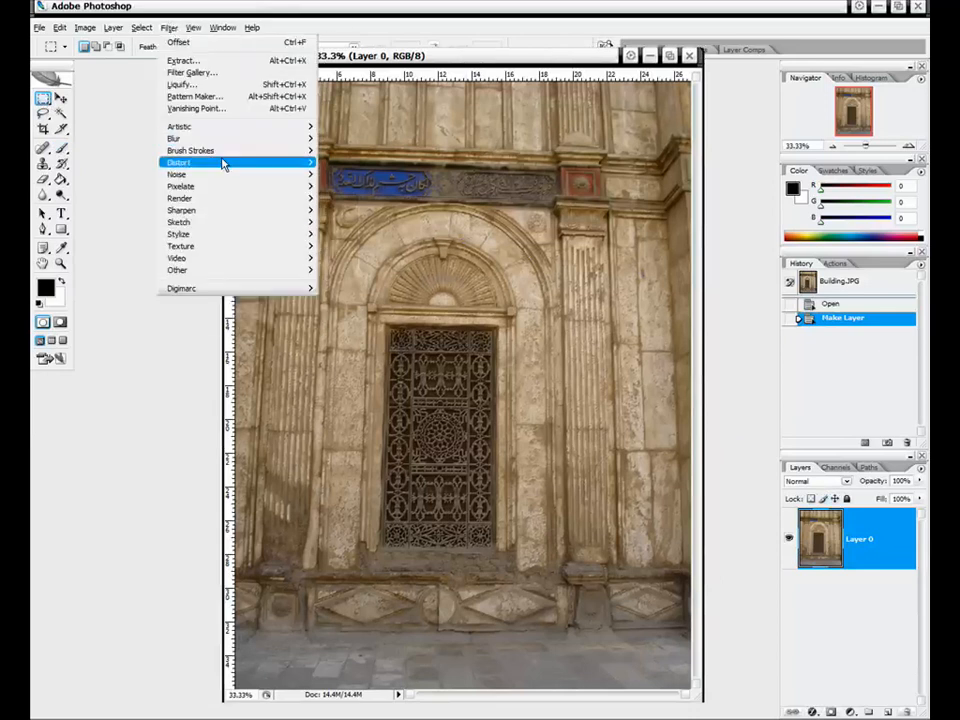
mouse_move(221, 162)
click(349, 199)
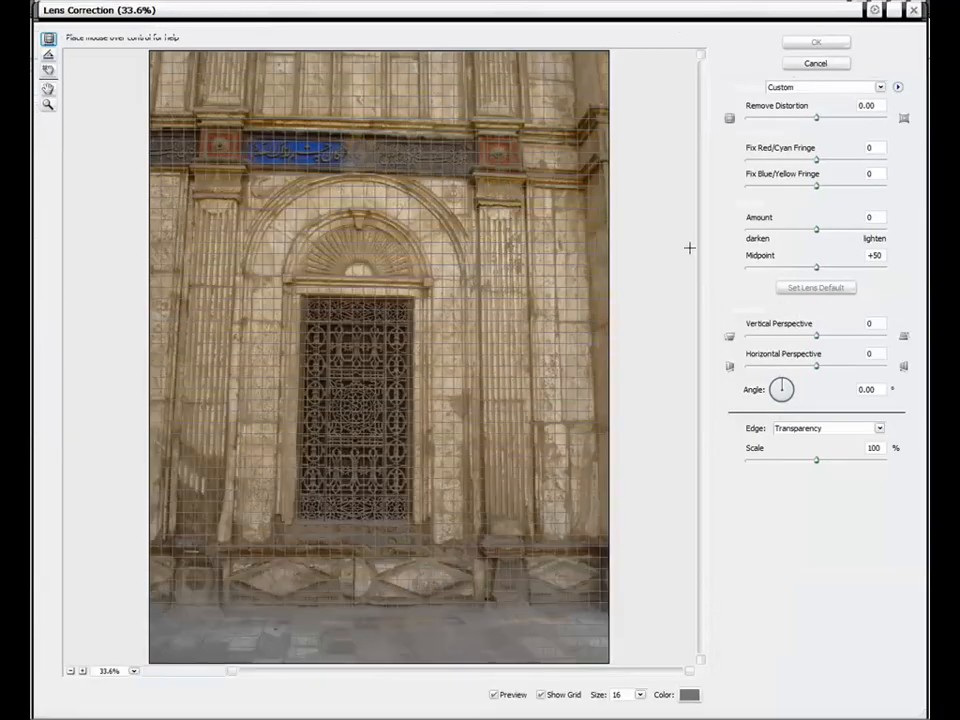
drag(816, 121, 819, 121)
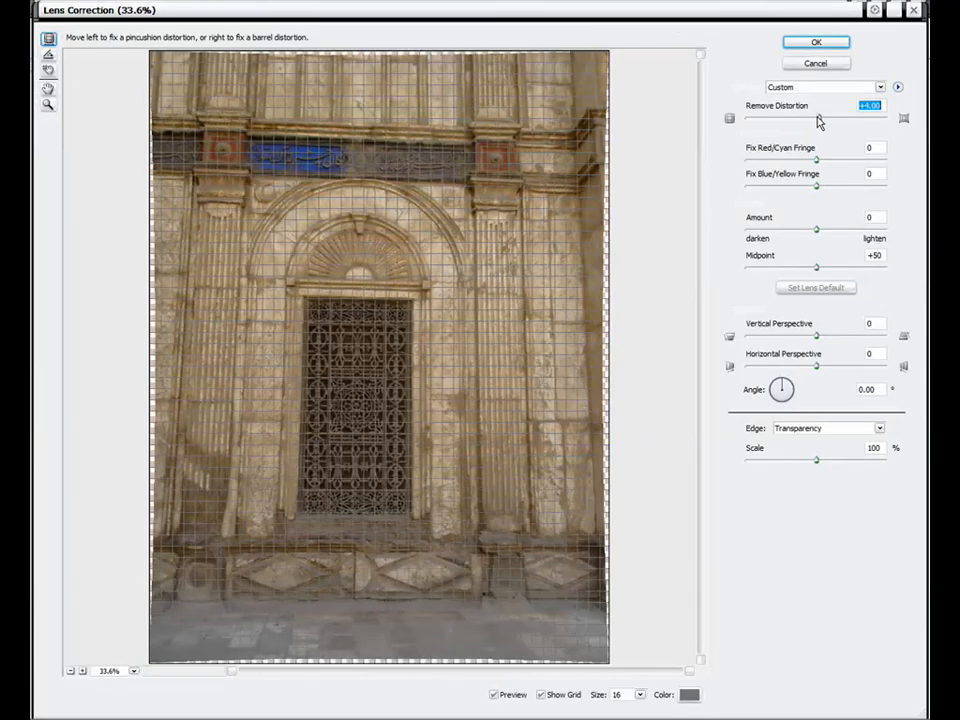
drag(819, 121, 817, 121)
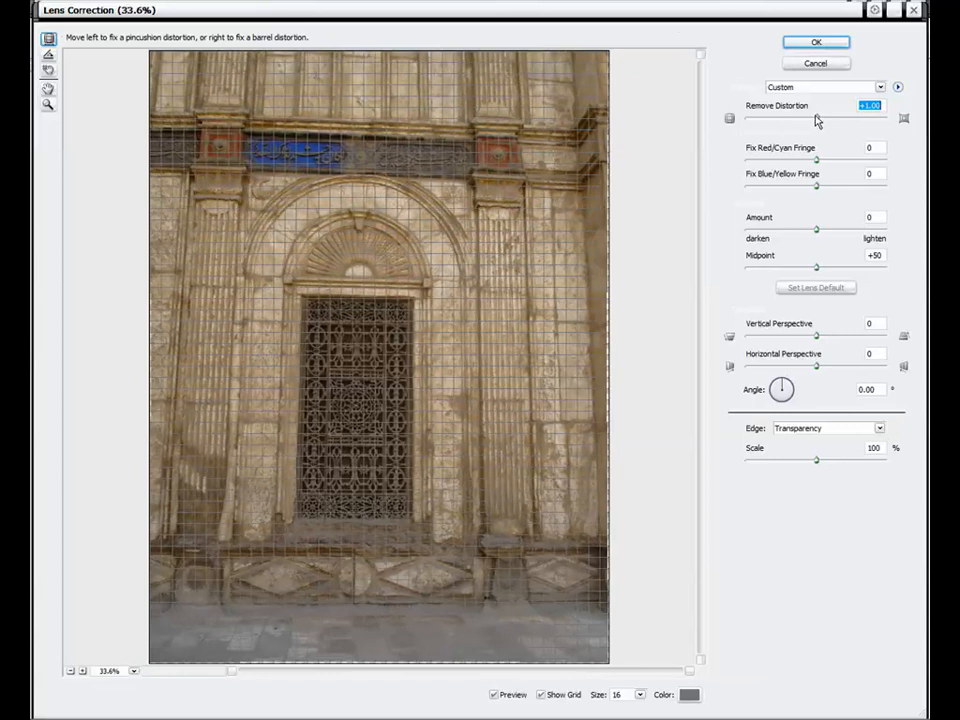
click(816, 42)
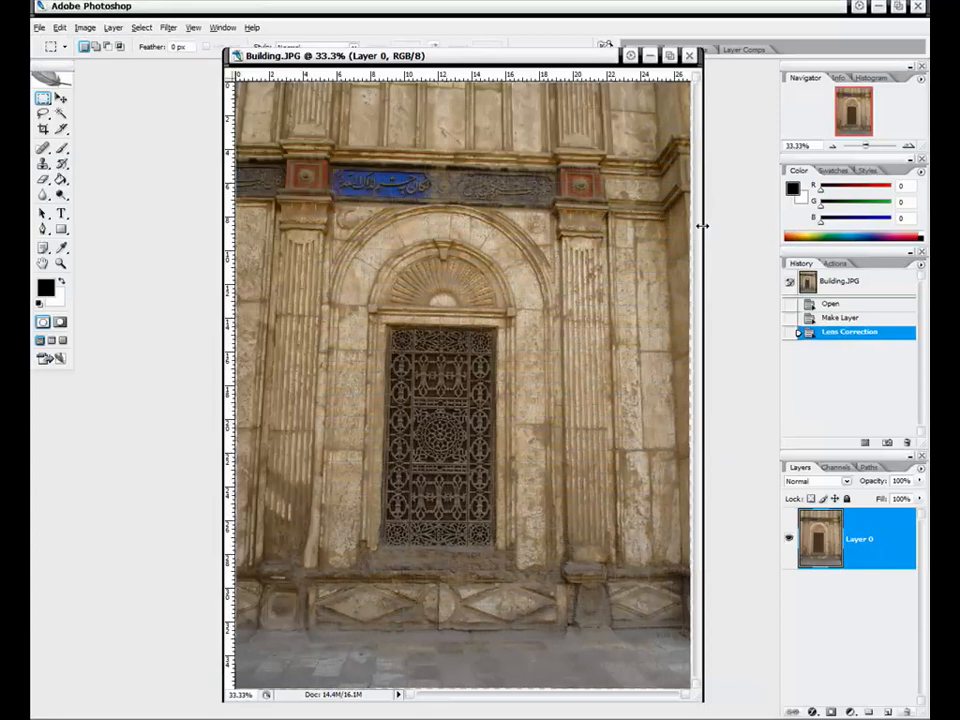
- Transform the layer in perspective, widening its upper edge symmetrically to about 119.5% width so the columns stand vertical
drag(566, 56, 568, 54)
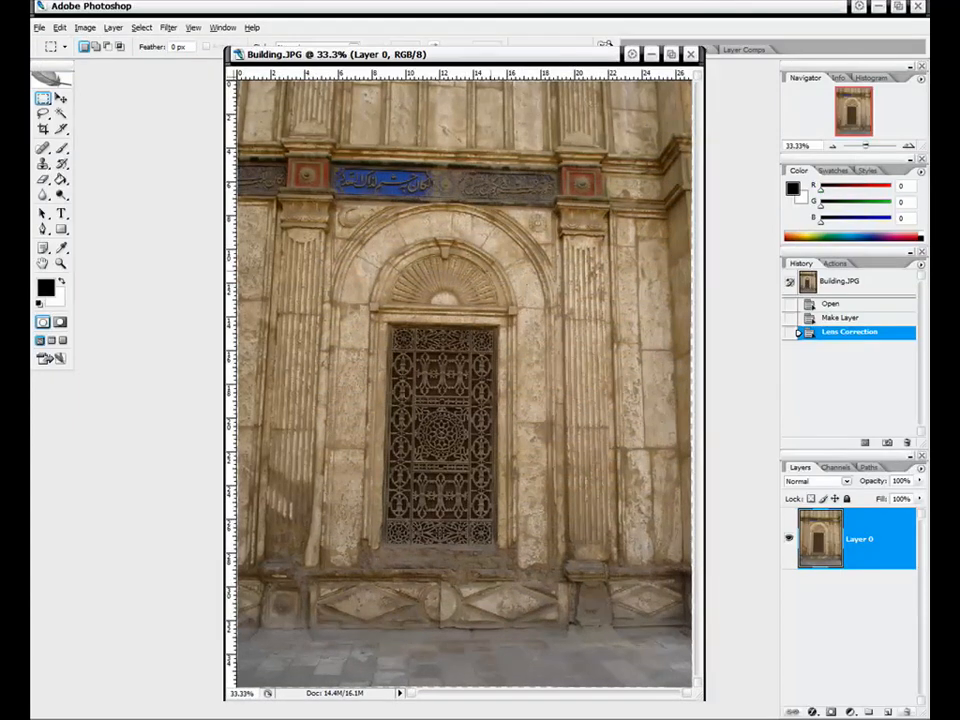
right_click(481, 247)
click(520, 352)
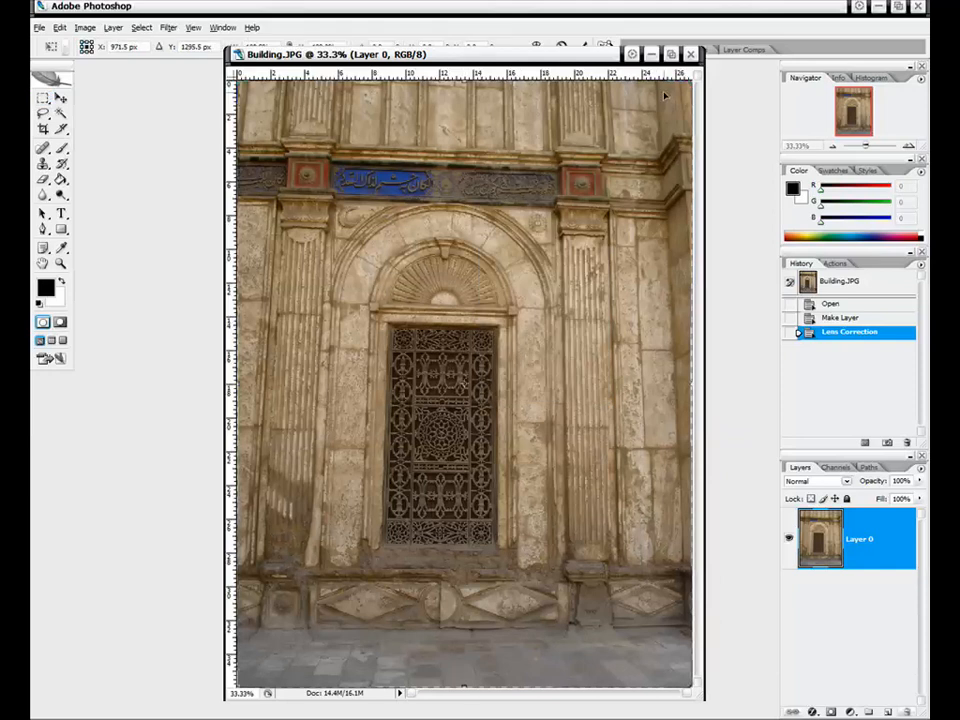
click(670, 53)
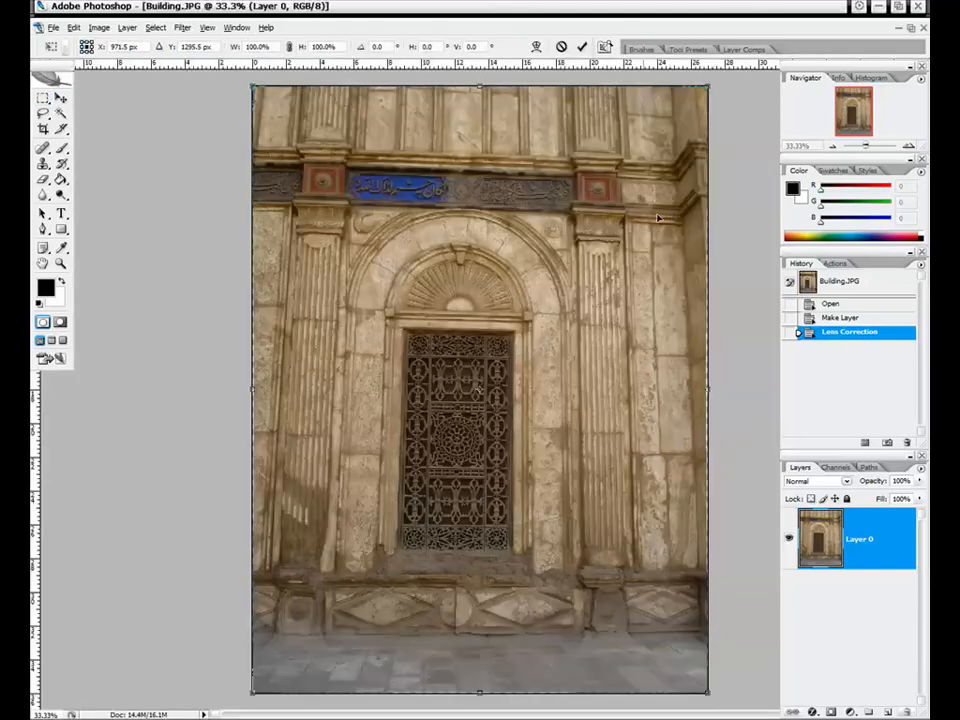
right_click(458, 233)
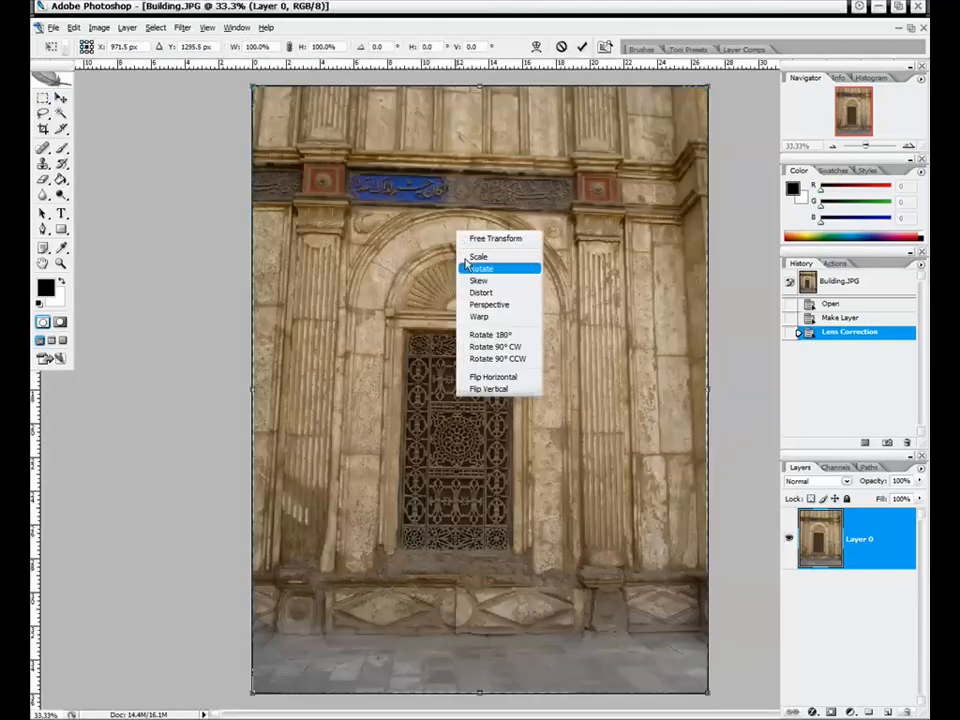
click(503, 310)
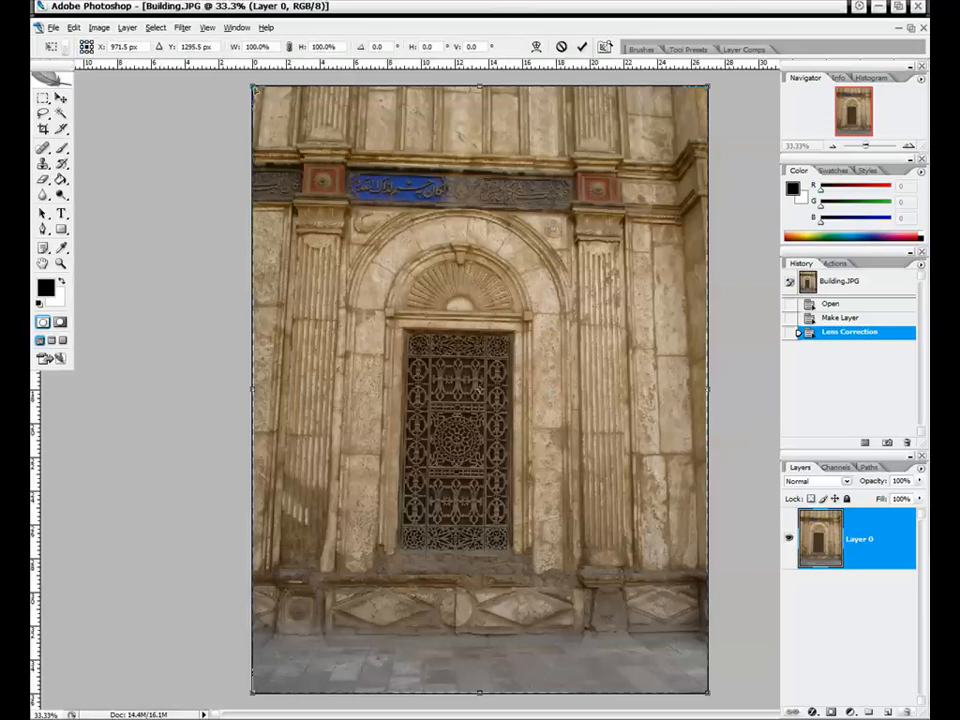
drag(254, 88, 208, 87)
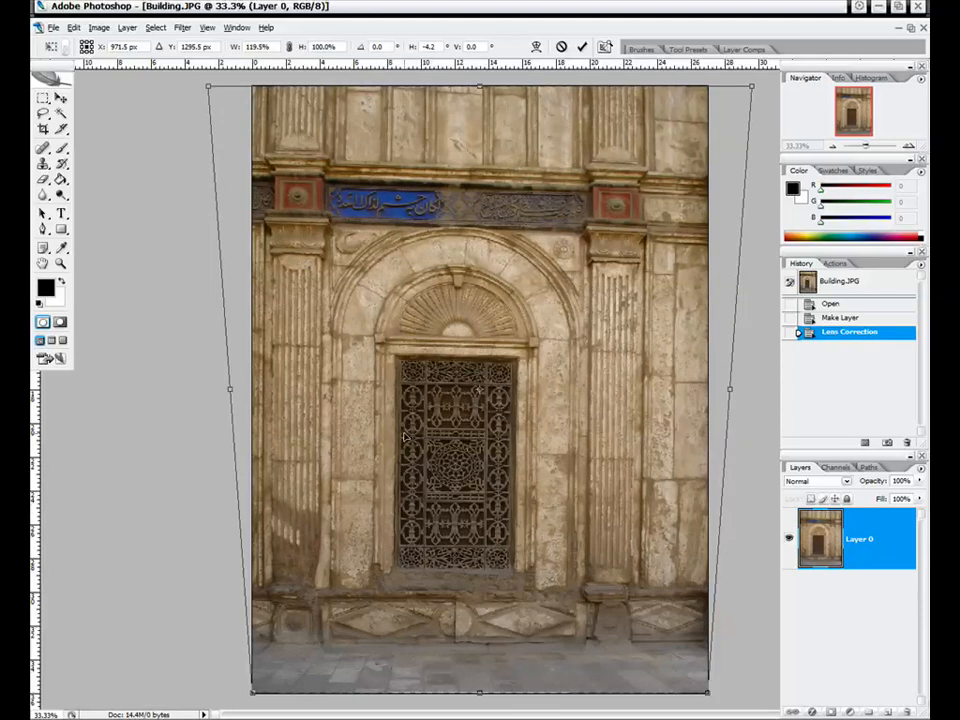
key(Return)
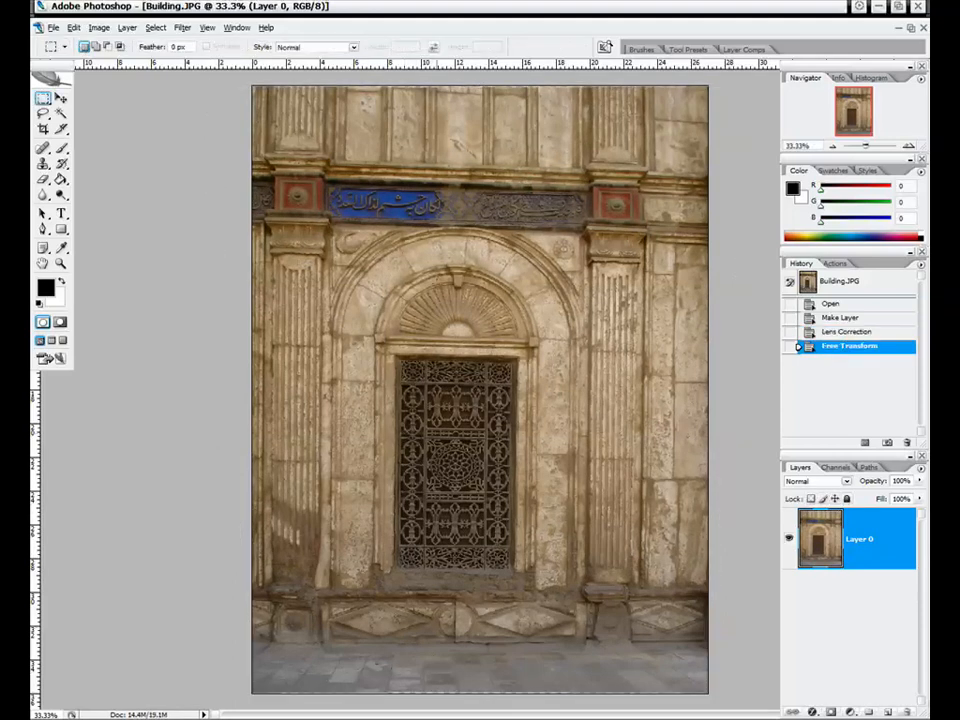
- Distort the layer by moving its upper-right corner slightly inward and upward, to about 103.4% height and 1.1° horizontal skew
right_click(437, 281)
click(482, 384)
right_click(523, 245)
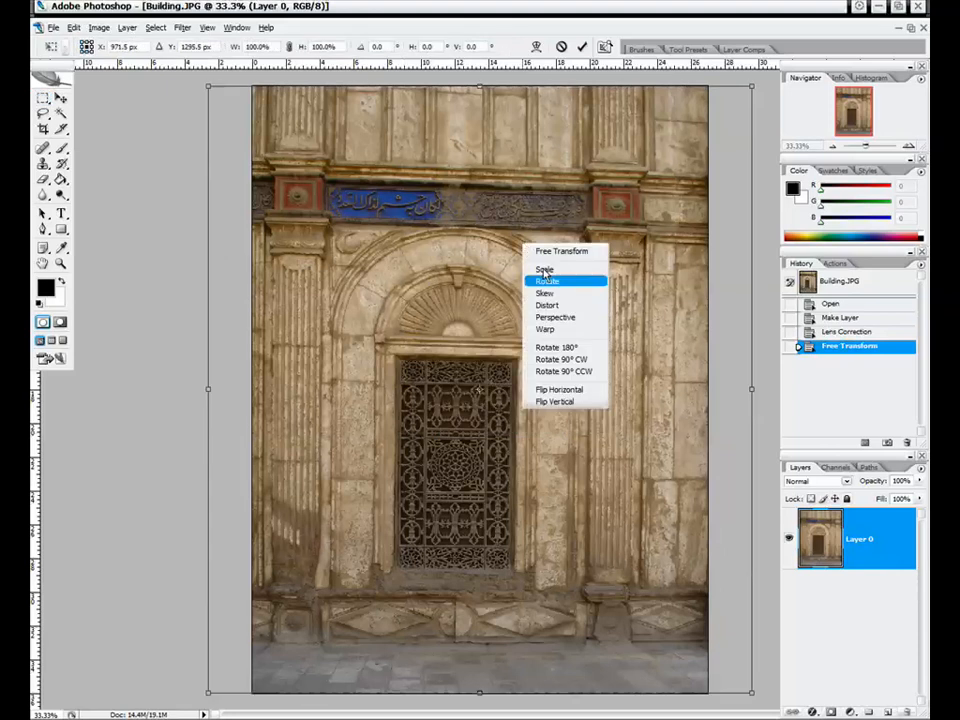
click(566, 306)
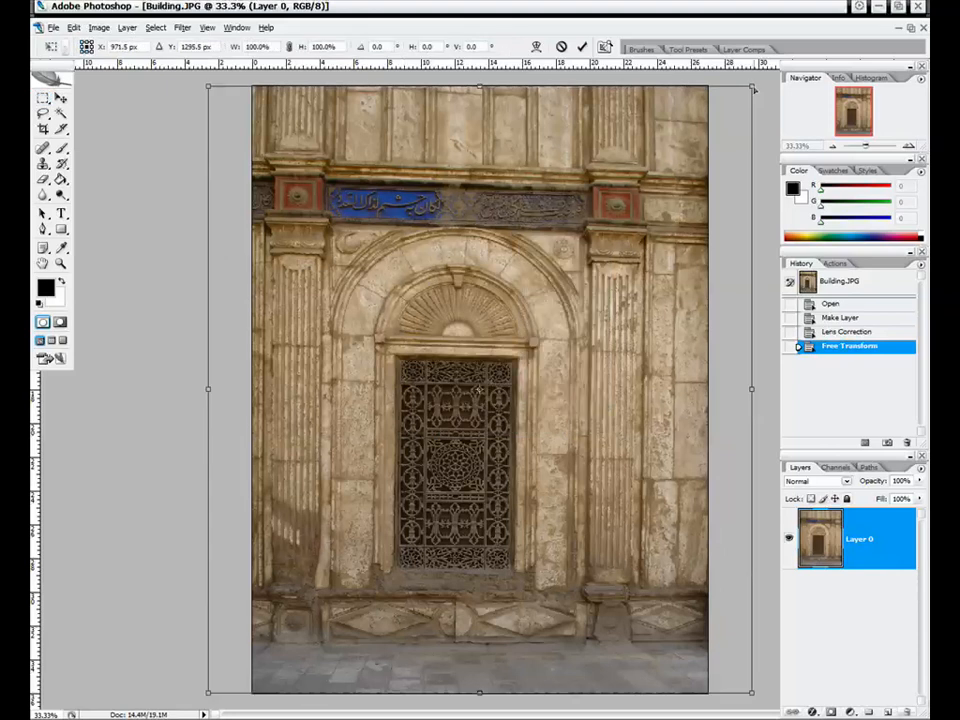
drag(752, 86, 743, 71)
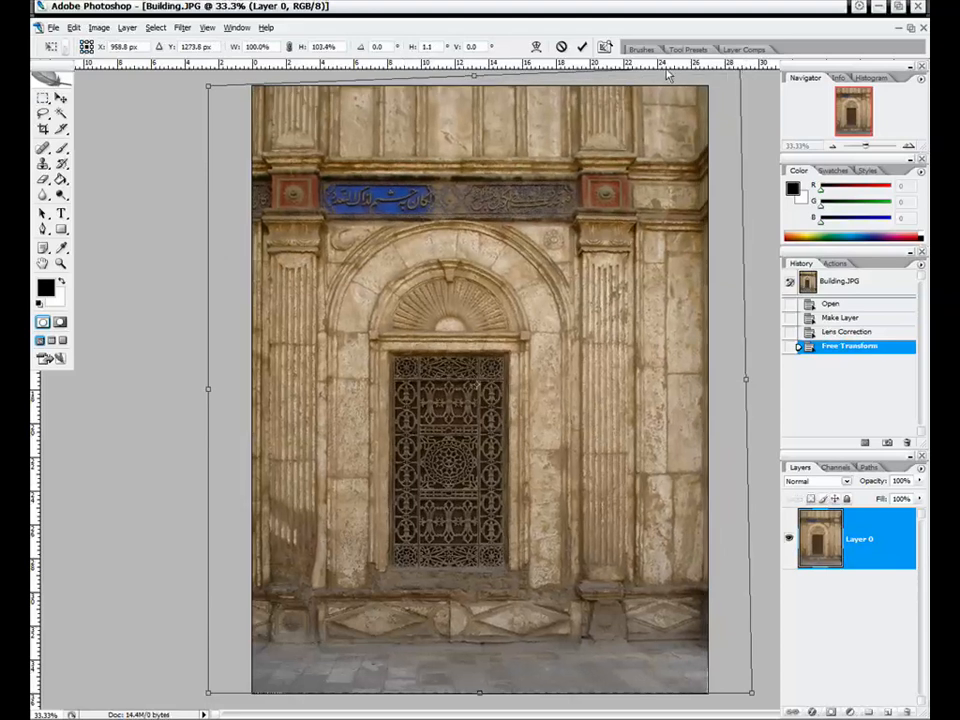
- Place two horizontal guides along the inscription band and cornice and three vertical guides along the column edges, and commit the distortion
drag(555, 62, 650, 177)
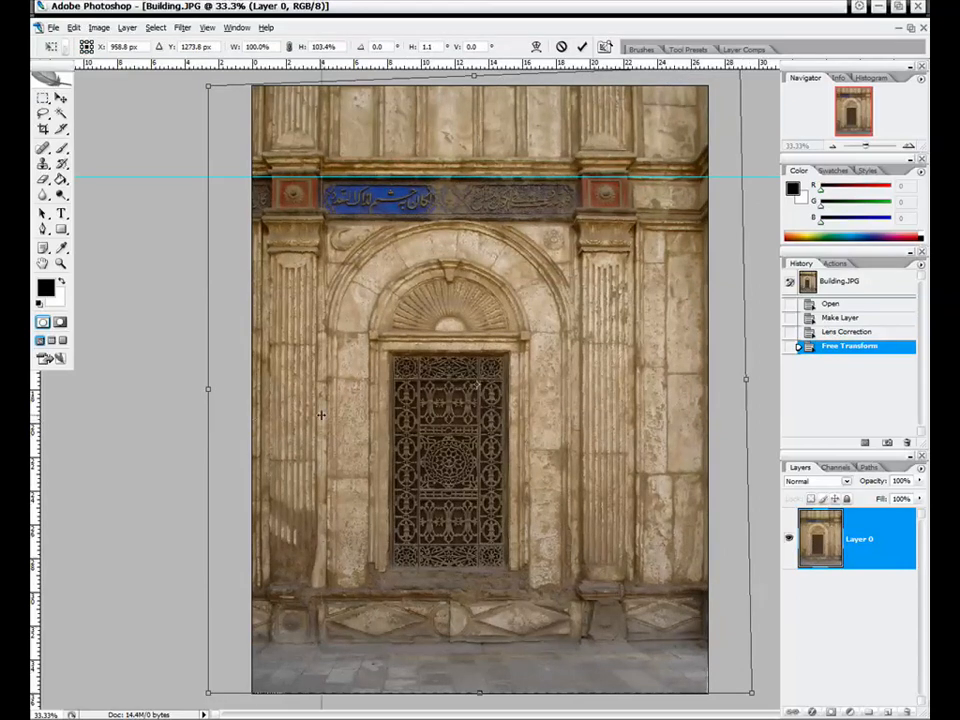
drag(321, 415, 318, 415)
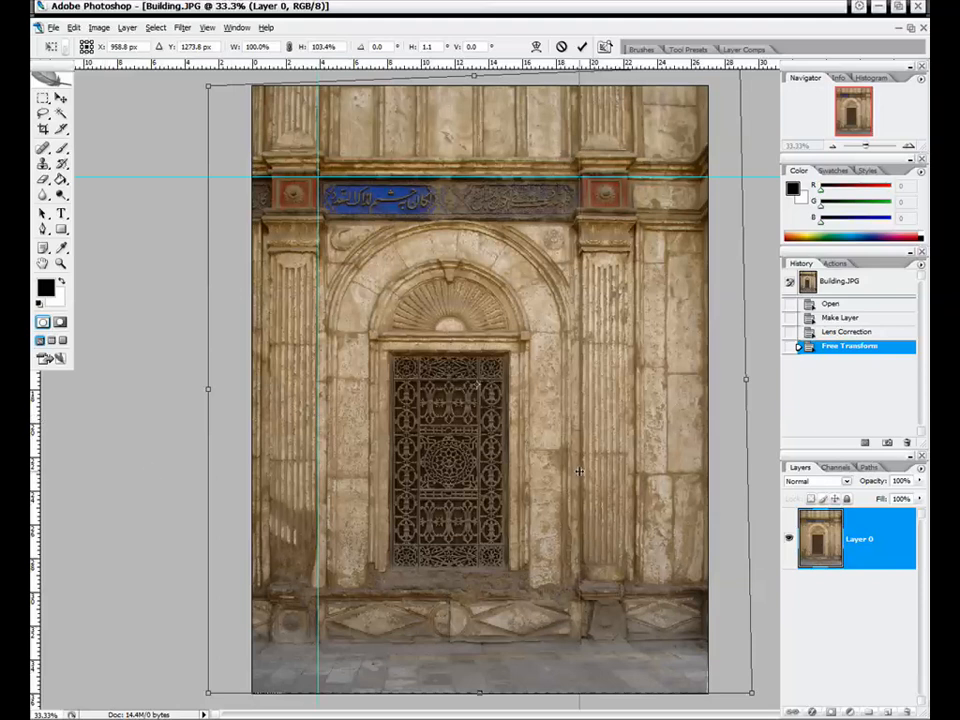
drag(579, 471, 580, 471)
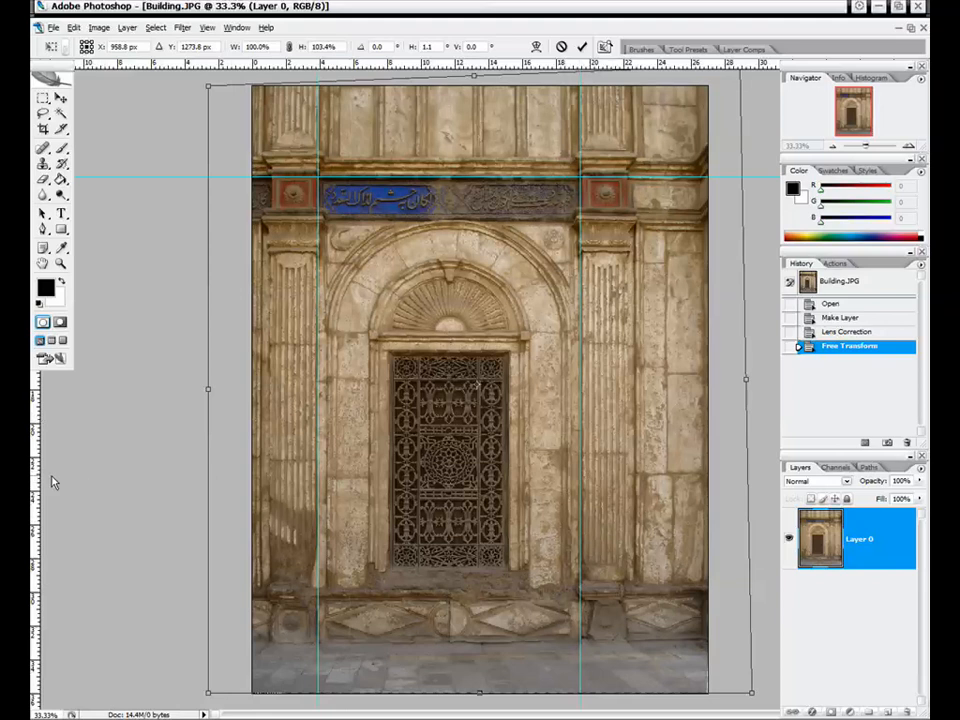
drag(36, 480, 634, 468)
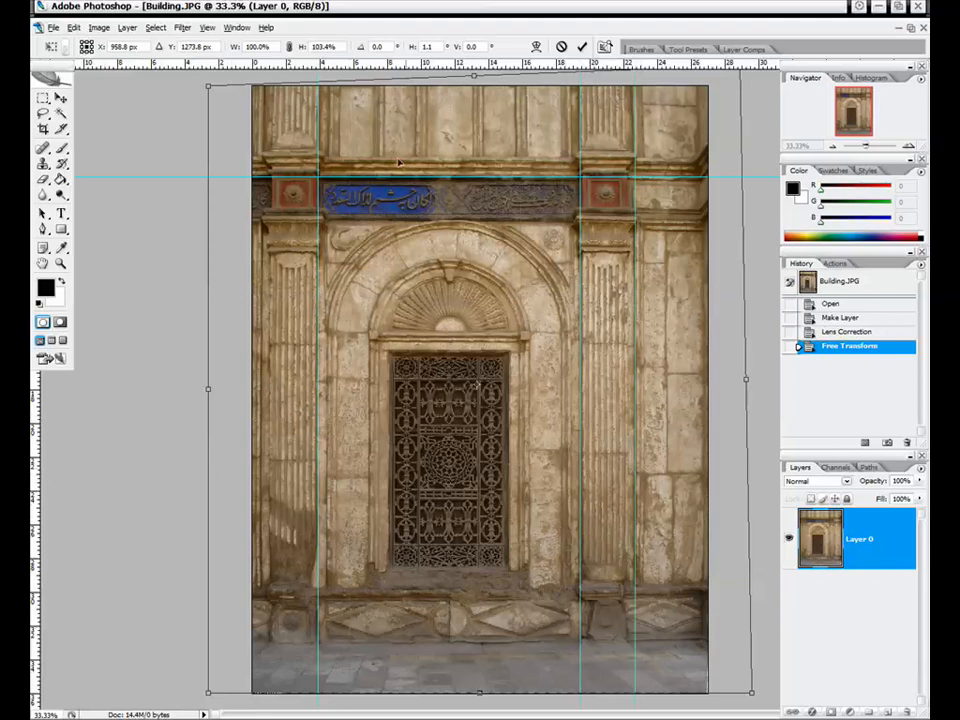
drag(211, 60, 322, 158)
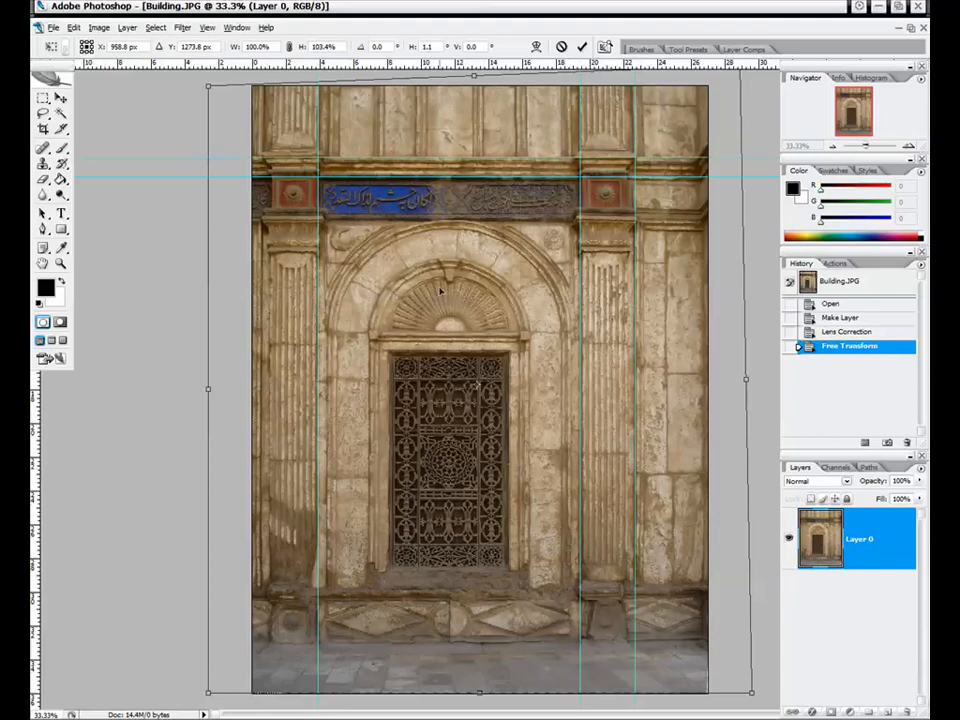
key(Return)
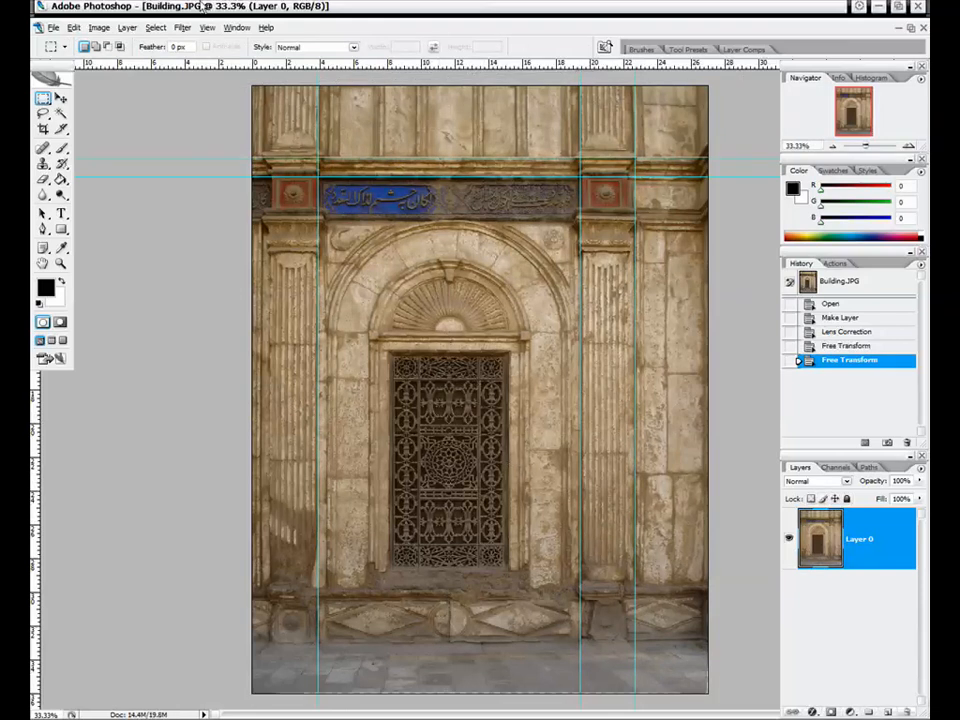
- Clear all guides and place one horizontal guide along the base of the wall, where it meets the pavement
click(152, 27)
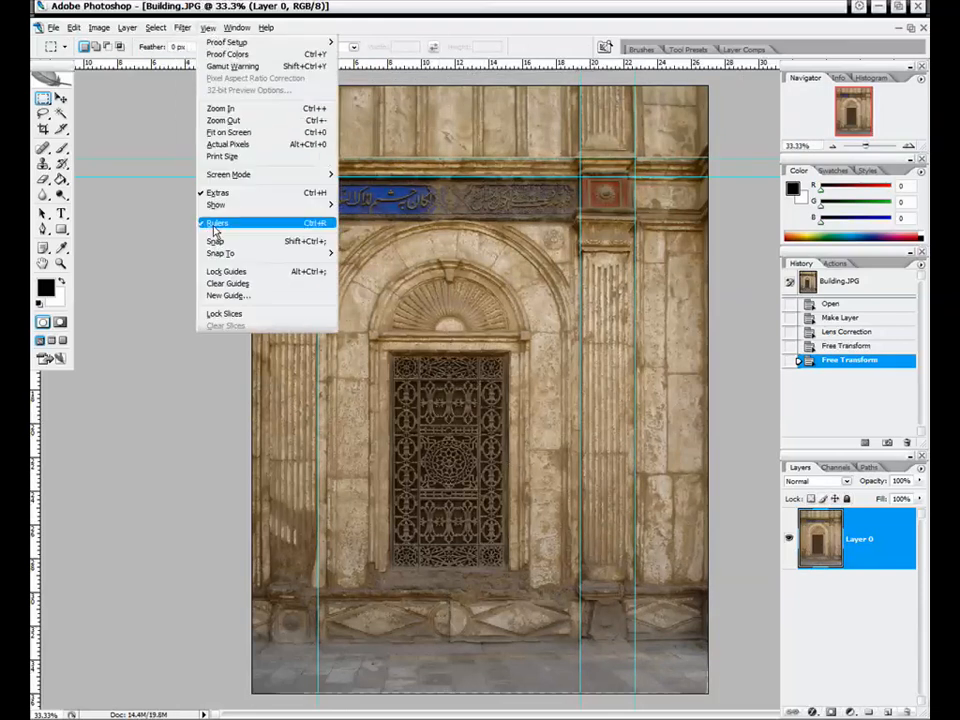
click(228, 283)
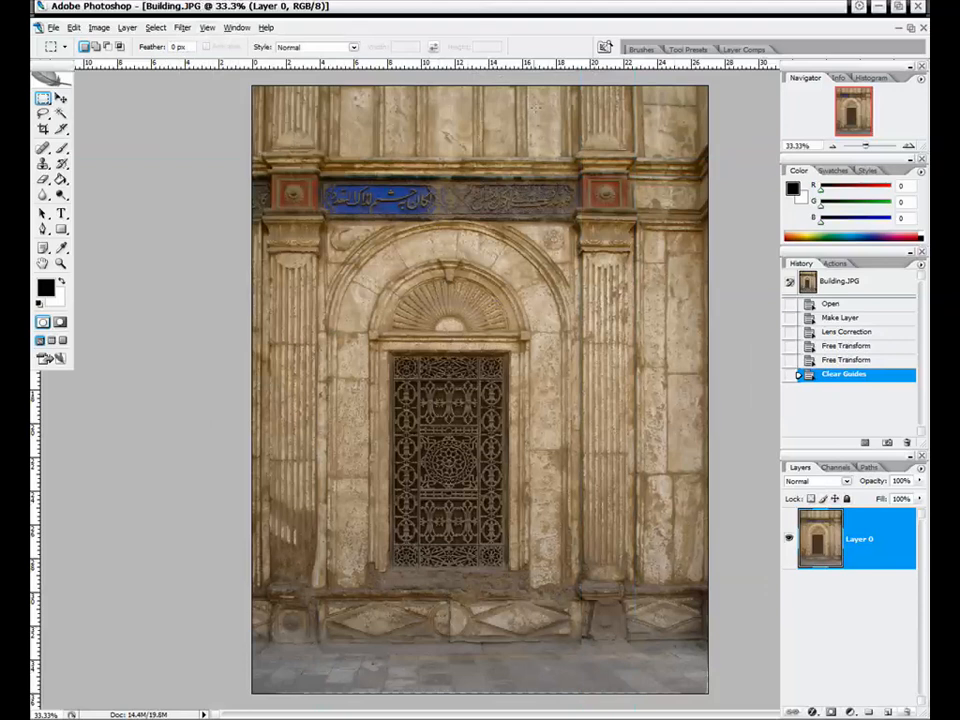
drag(487, 70, 588, 645)
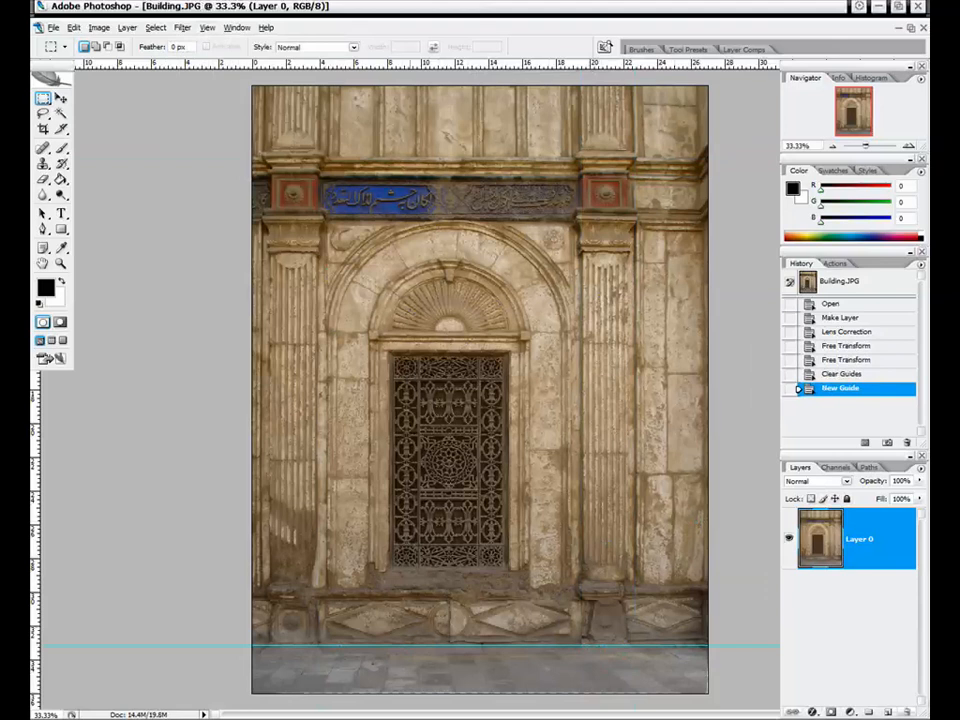
right_click(506, 304)
click(540, 404)
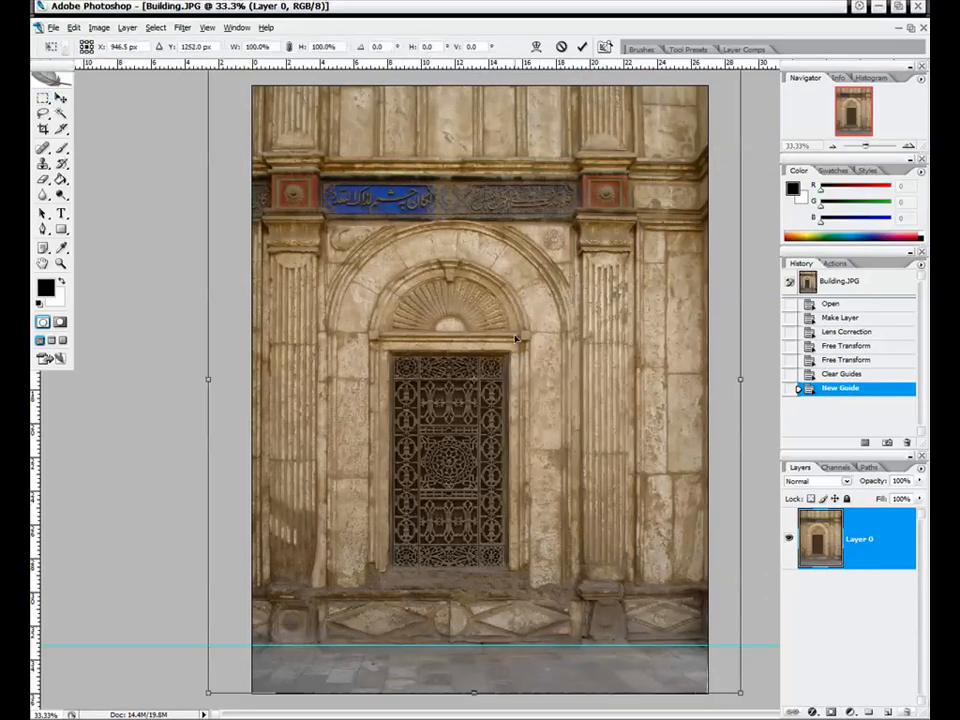
right_click(515, 339)
click(358, 160)
key(Escape)
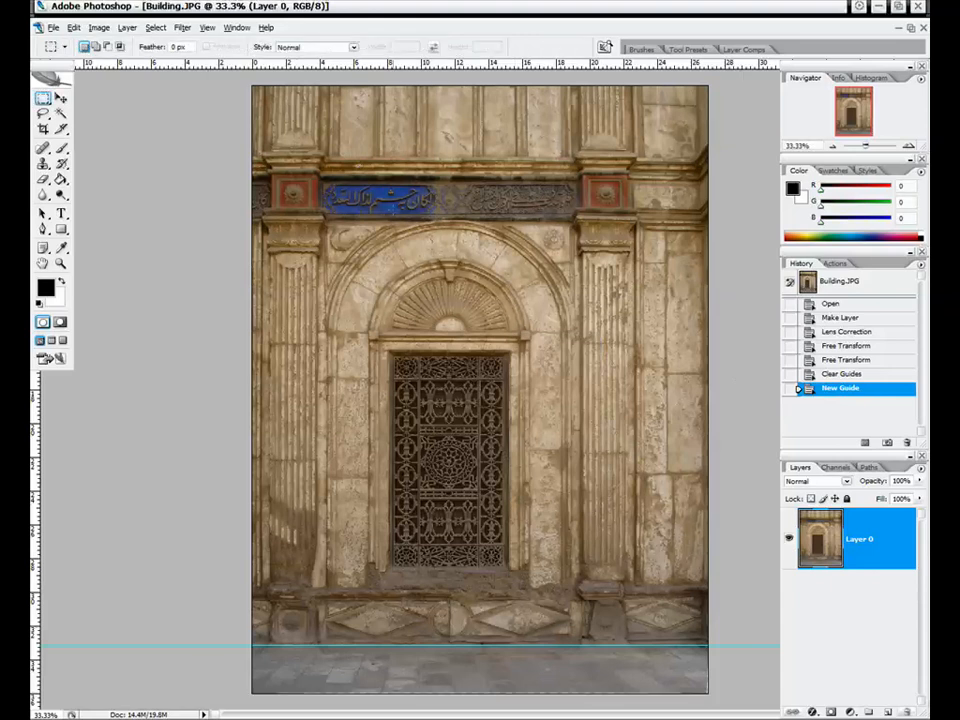
- Crop the photo to the full facade width nearly to the far edge, from just above the cornice to just below the wall base guide
key(c)
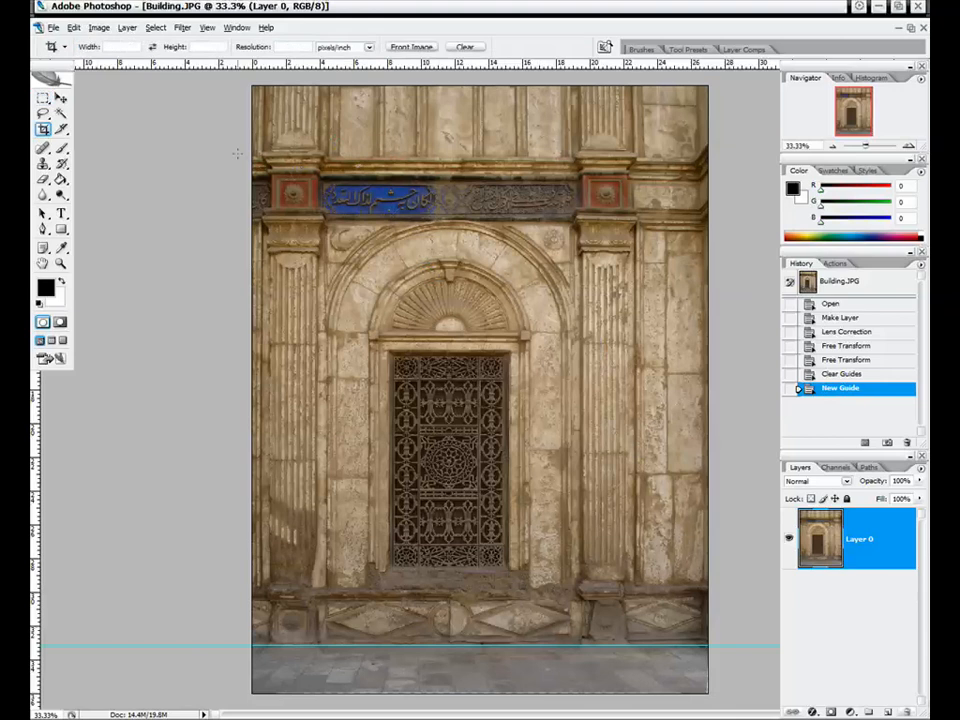
drag(238, 153, 499, 262)
drag(661, 690, 667, 655)
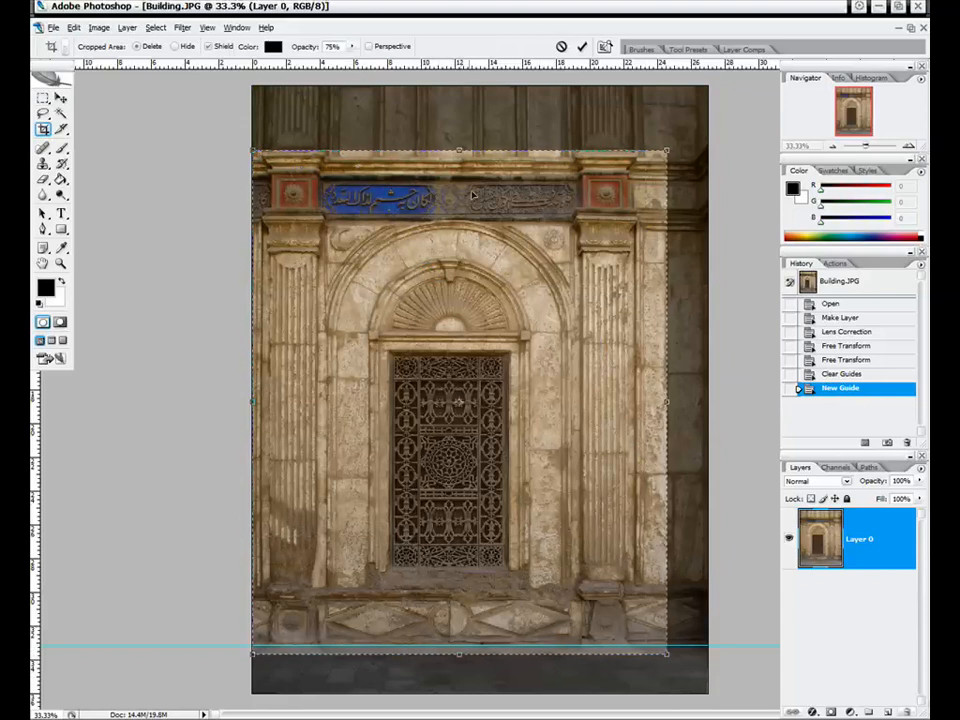
drag(459, 152, 460, 131)
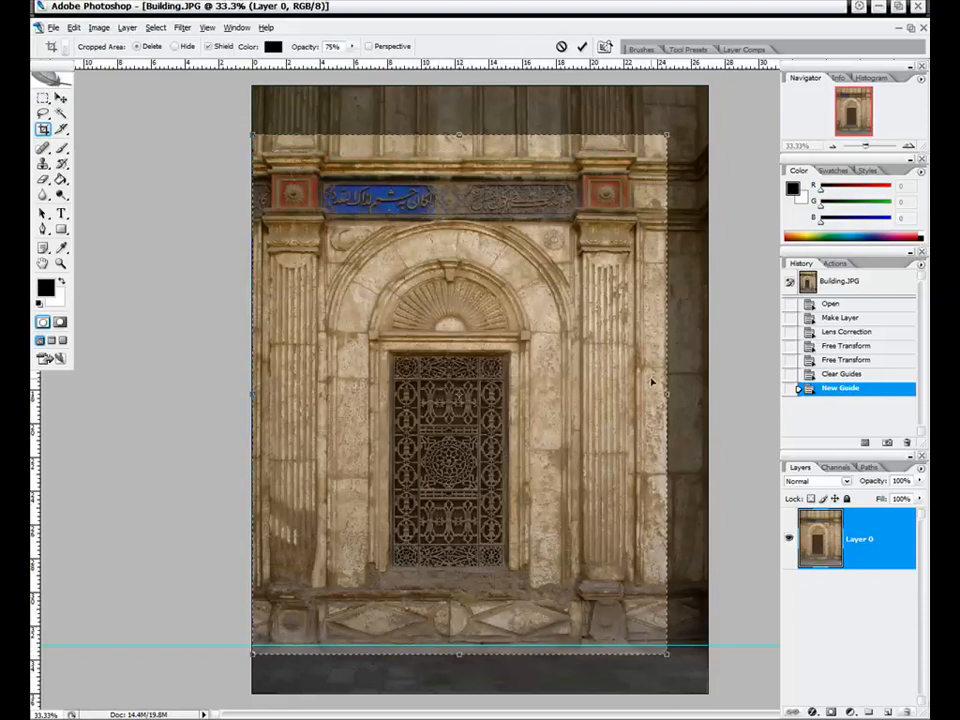
drag(667, 392, 701, 394)
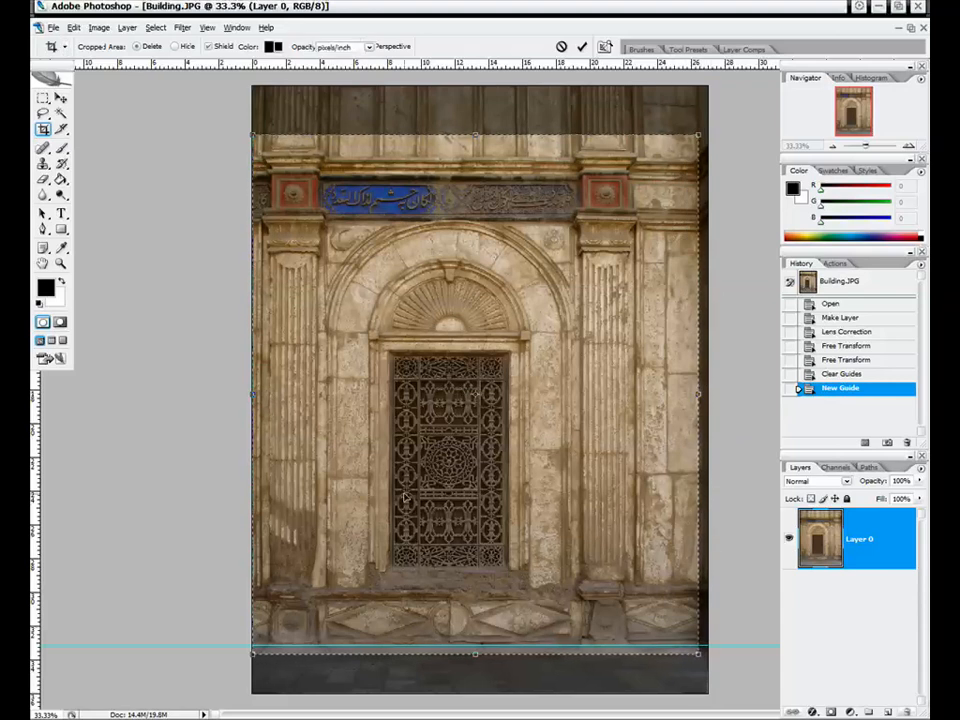
key(Return)
- Distort the layer by pulling its lower-right corner slightly down so the wall base runs parallel to the guide, and commit the transform
click(43, 97)
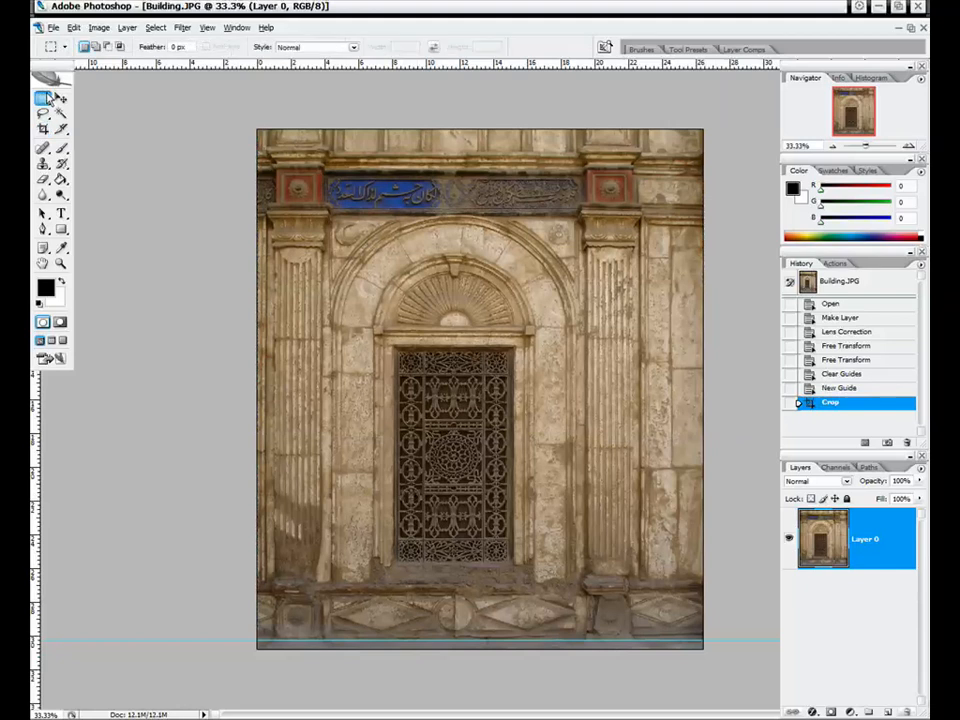
right_click(527, 364)
click(553, 469)
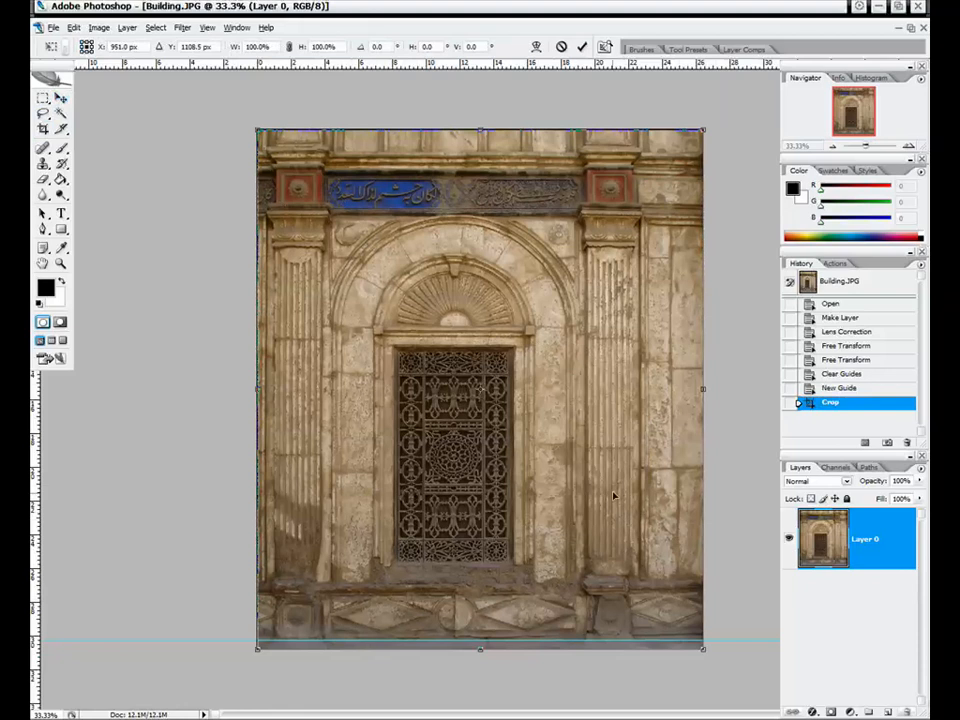
right_click(594, 459)
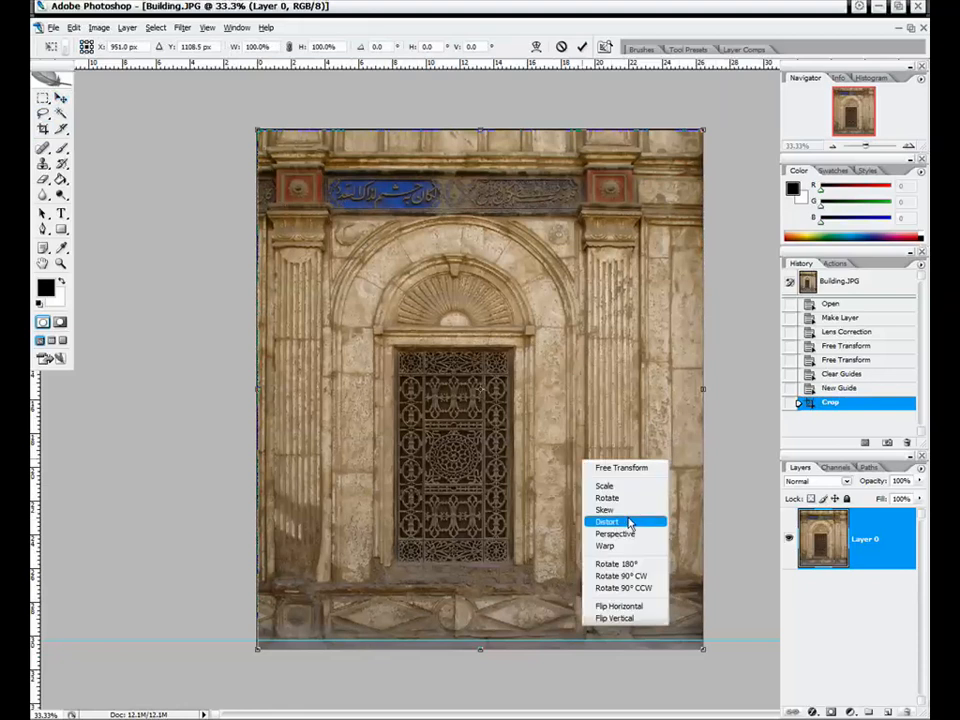
click(620, 521)
drag(704, 651, 705, 658)
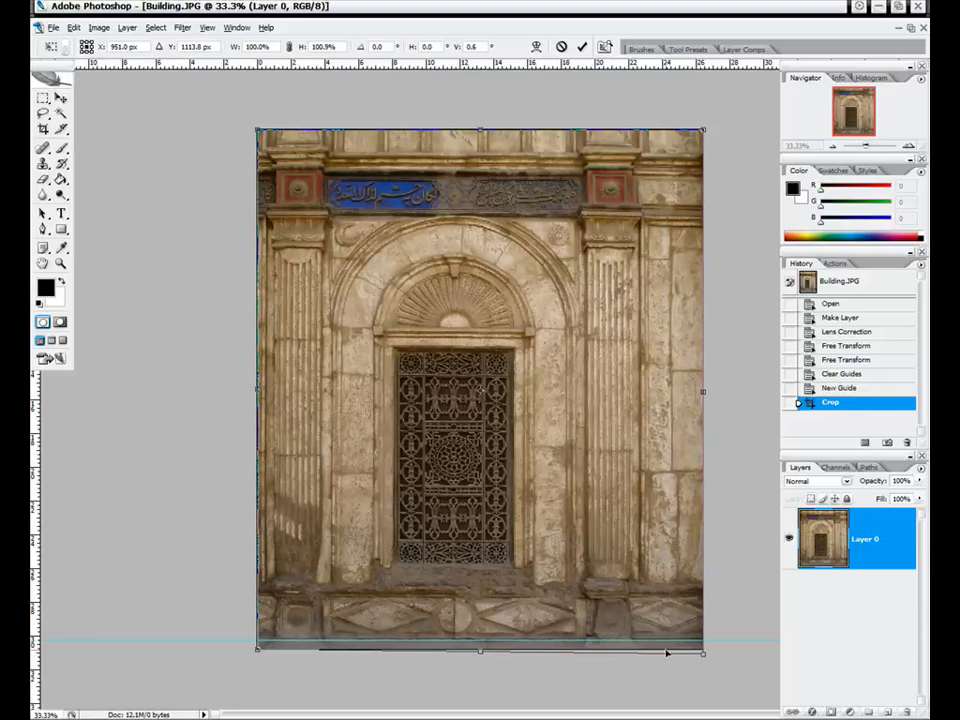
drag(705, 656, 704, 652)
key(Return)
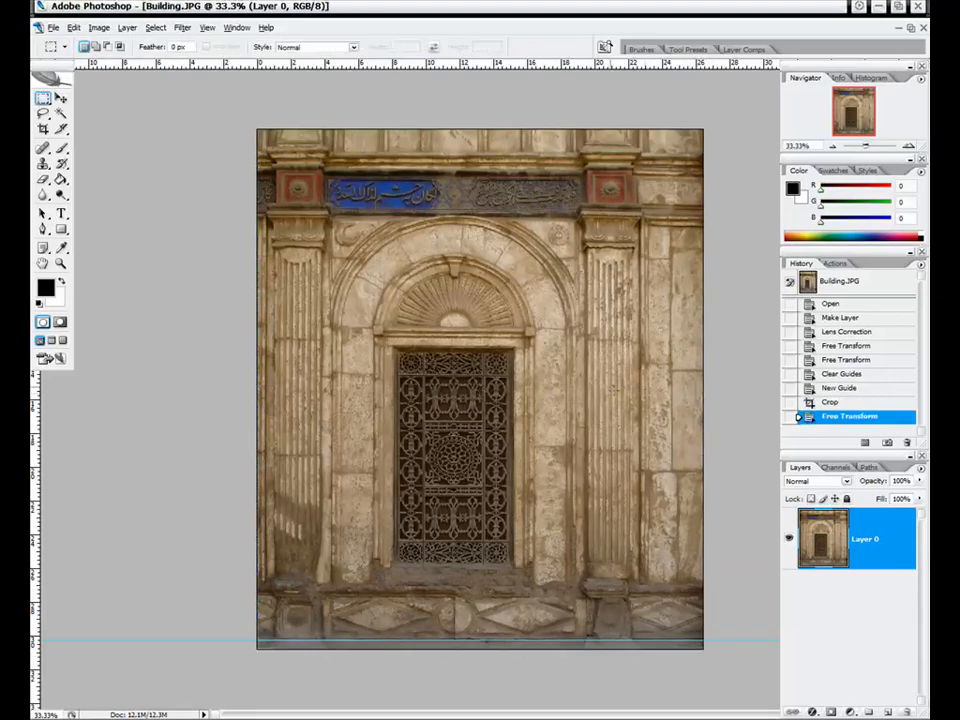
- Crop a thin strip off the upper and lower edges of the photo, keeping its full width
click(43, 130)
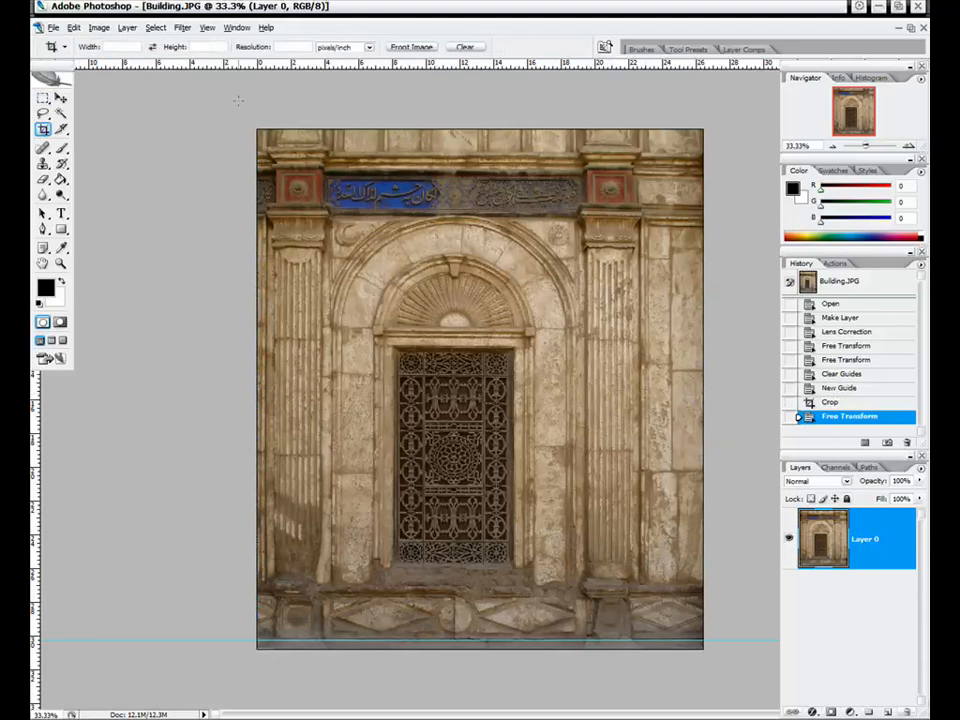
drag(710, 700, 717, 699)
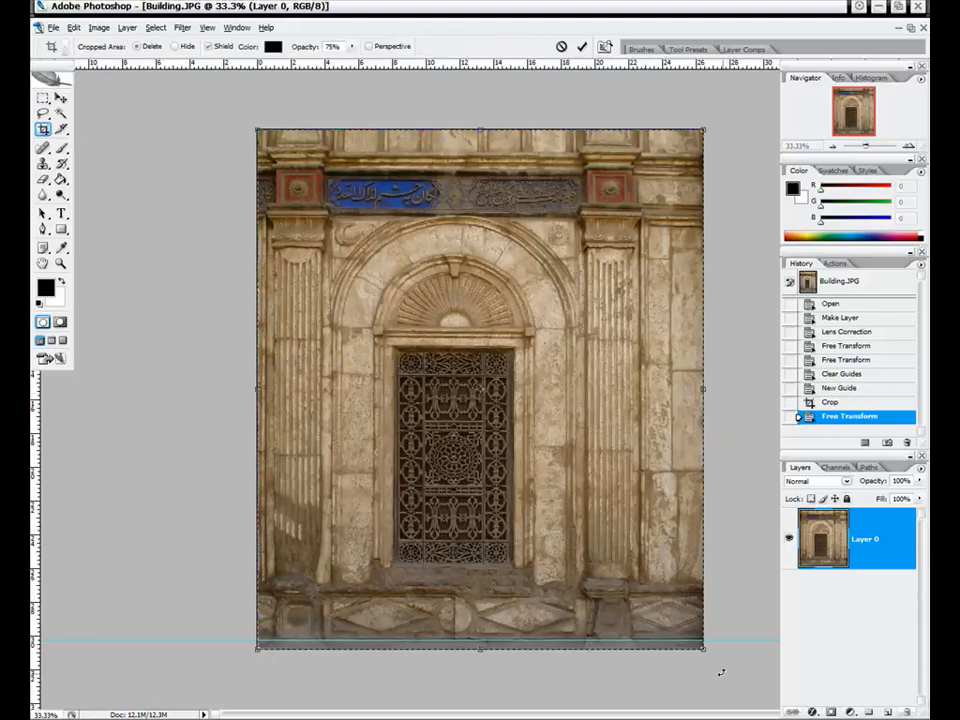
drag(480, 130, 481, 152)
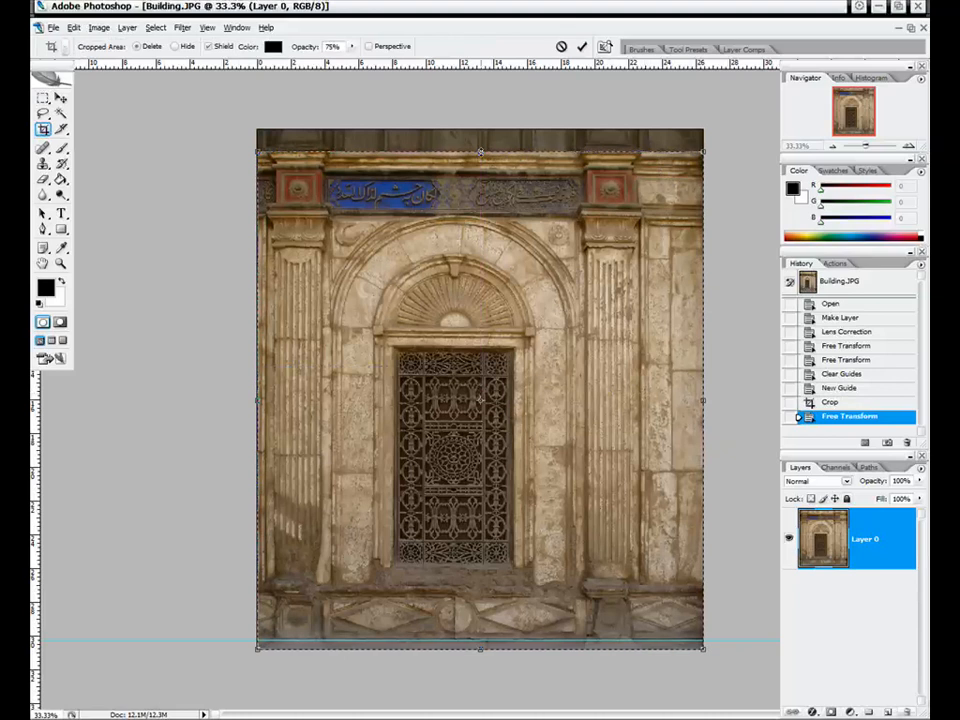
drag(492, 145, 482, 133)
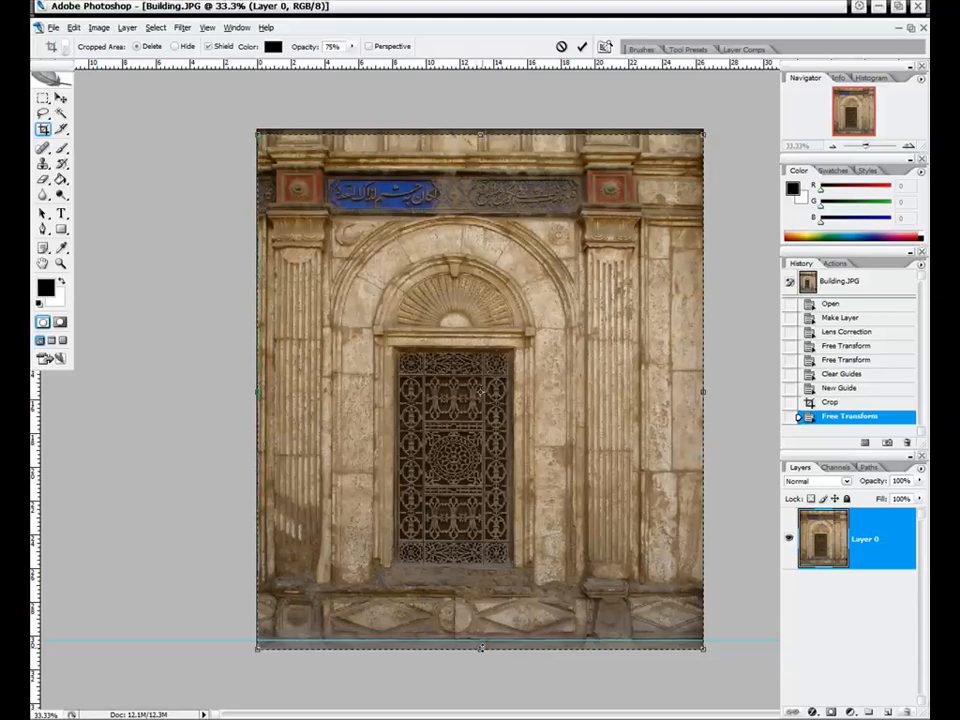
drag(488, 643, 482, 645)
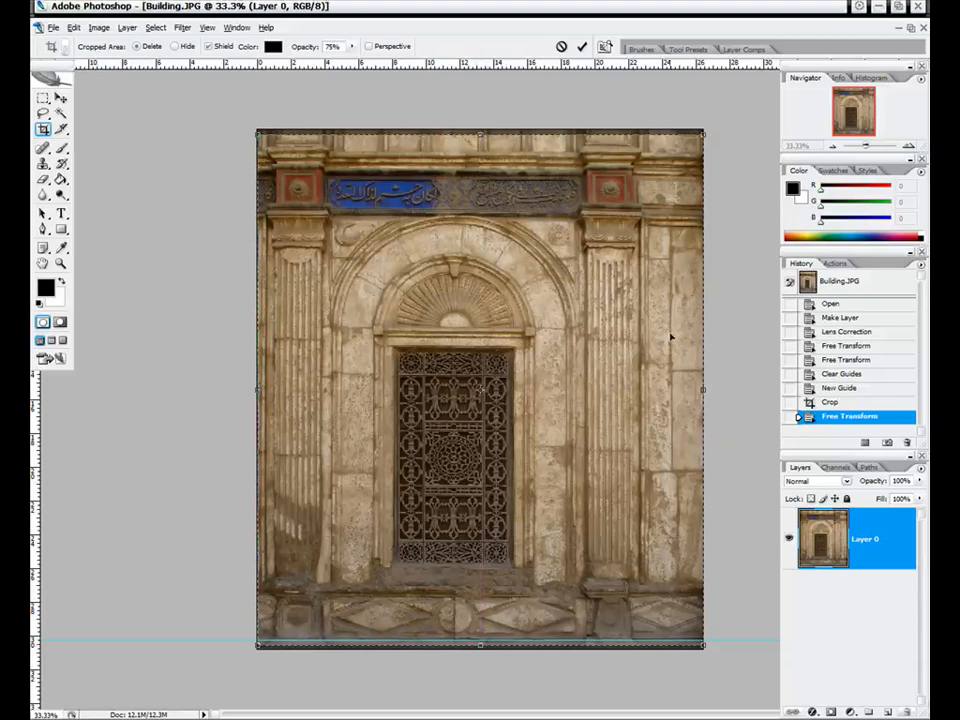
key(Return)
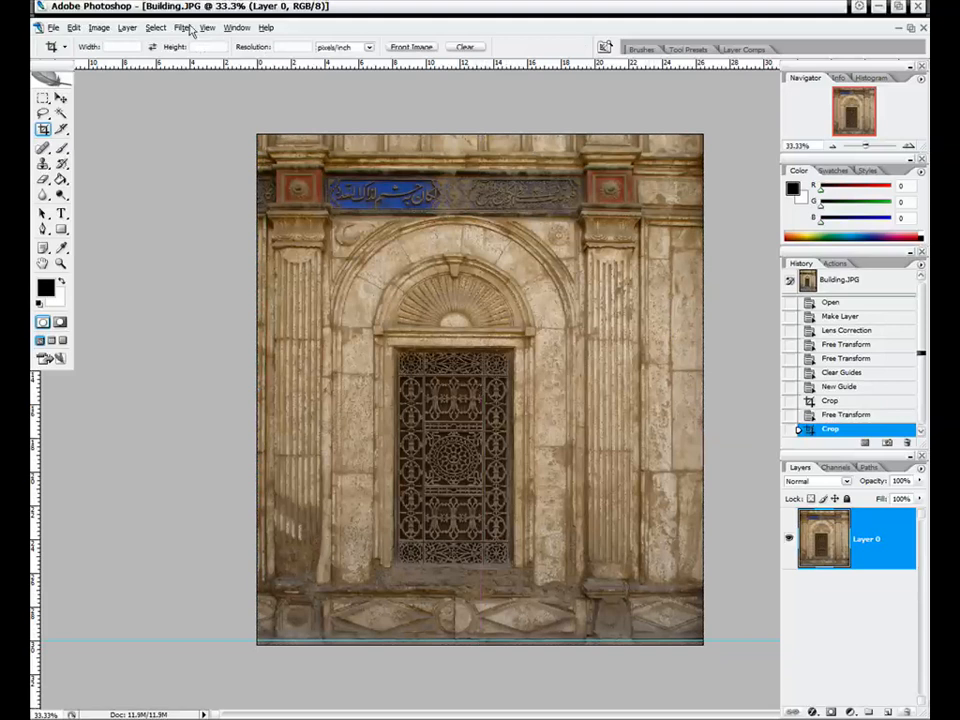
- Preview a wrap-around Offset of 0 pixels vertically and +2924 pixels horizontally to examine the side seam, and cancel the filter
click(155, 27)
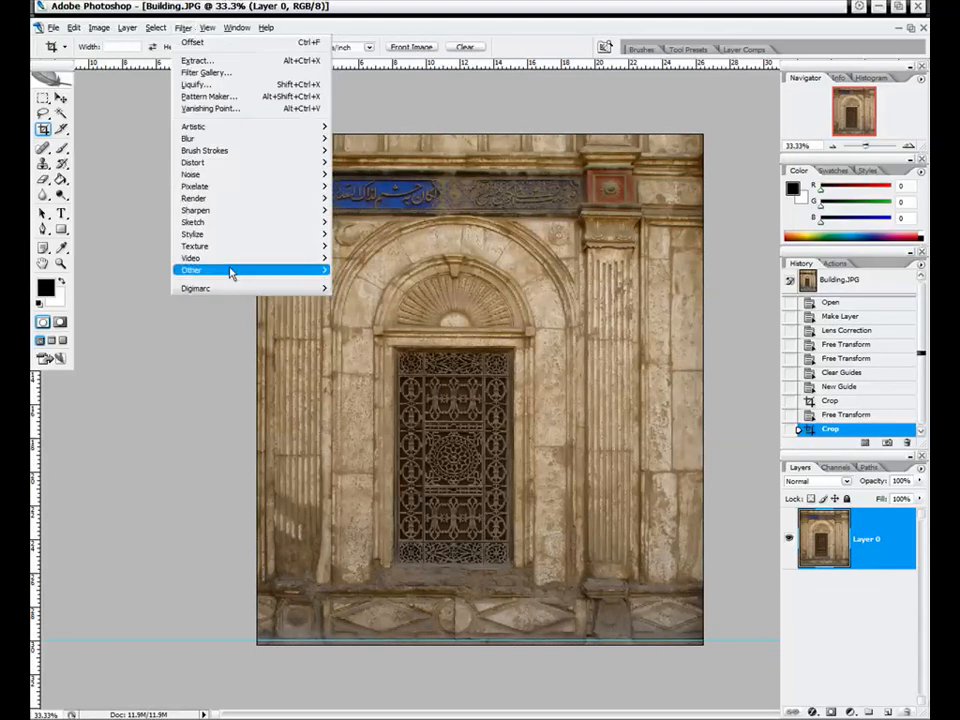
mouse_move(300, 271)
click(352, 316)
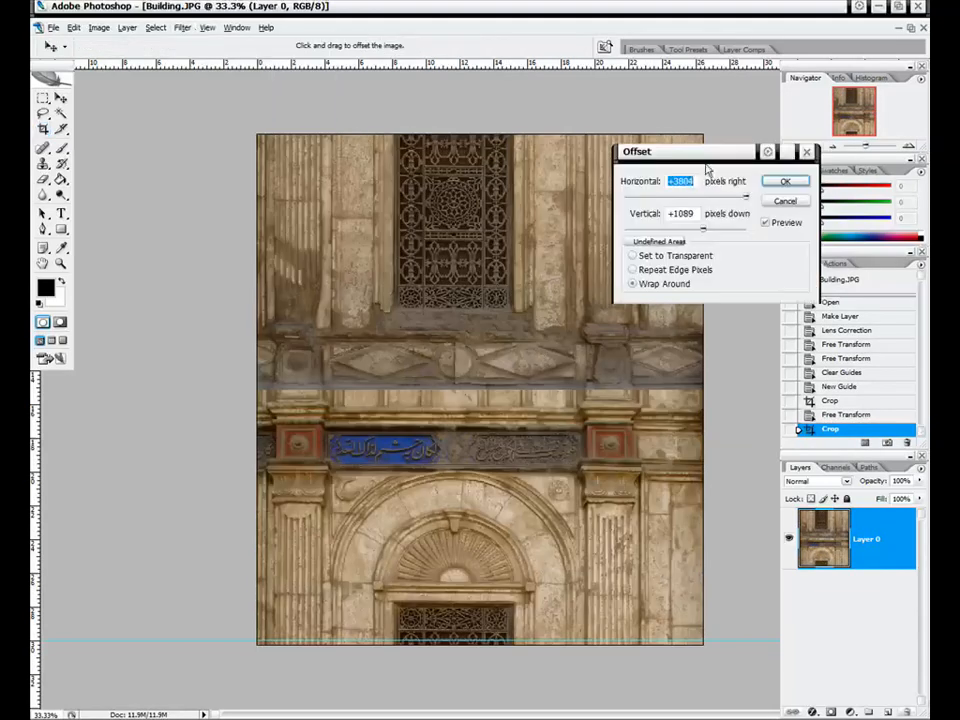
drag(700, 152, 664, 148)
key(Tab)
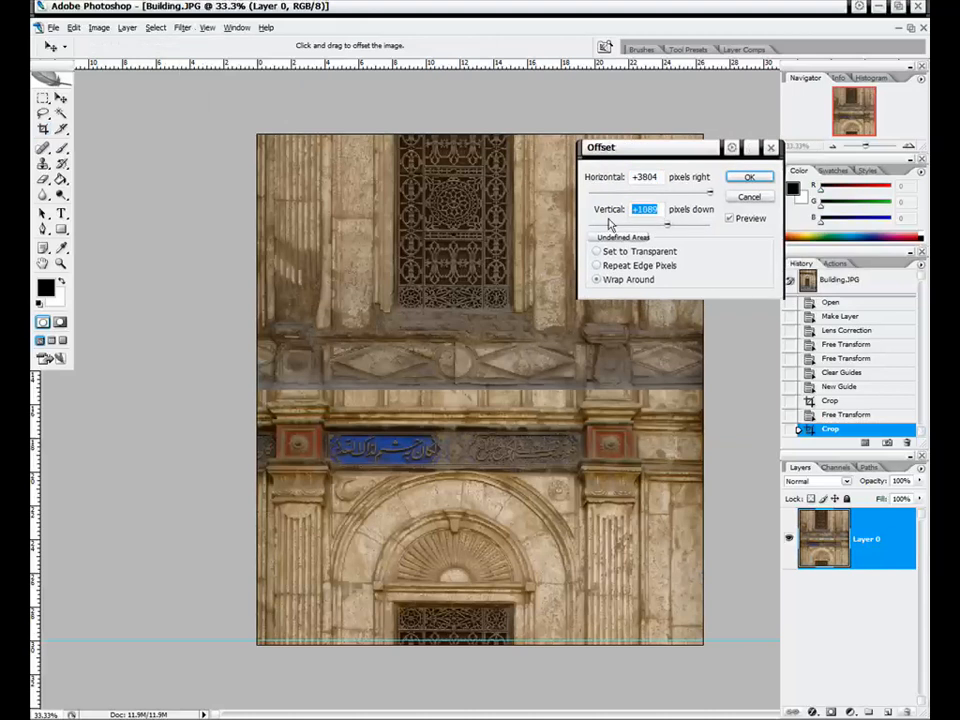
text(0)
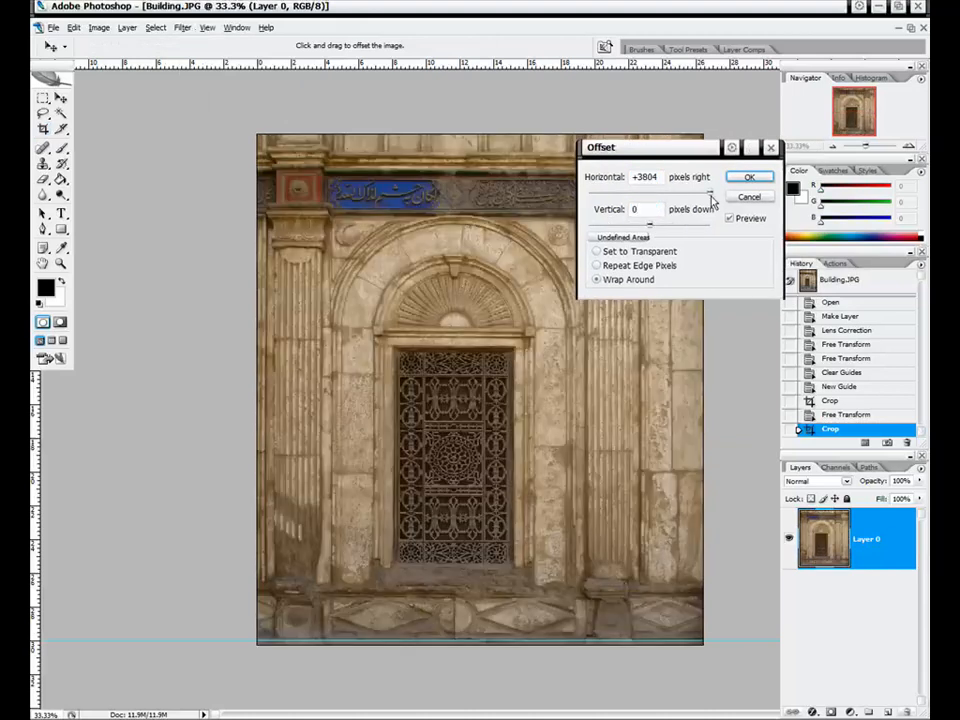
drag(712, 201, 701, 197)
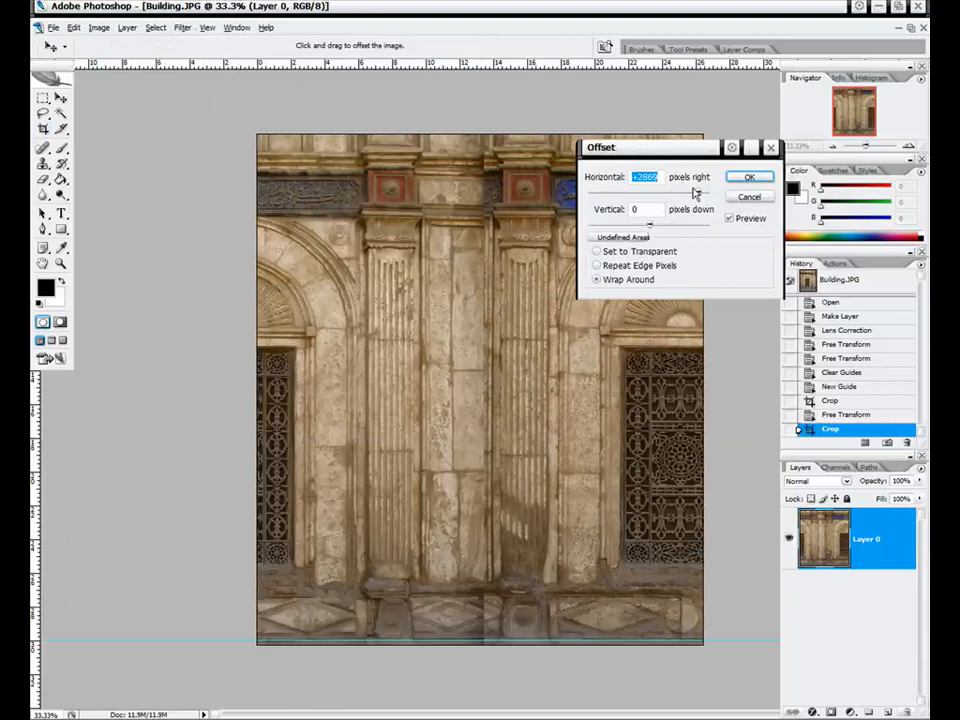
drag(697, 191, 700, 193)
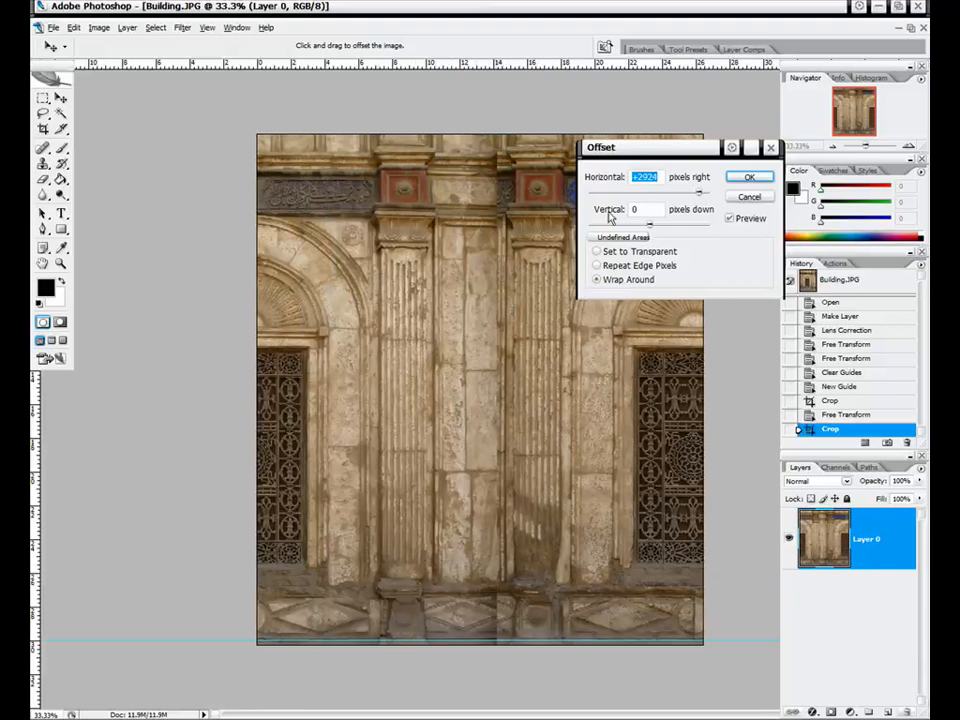
click(749, 199)
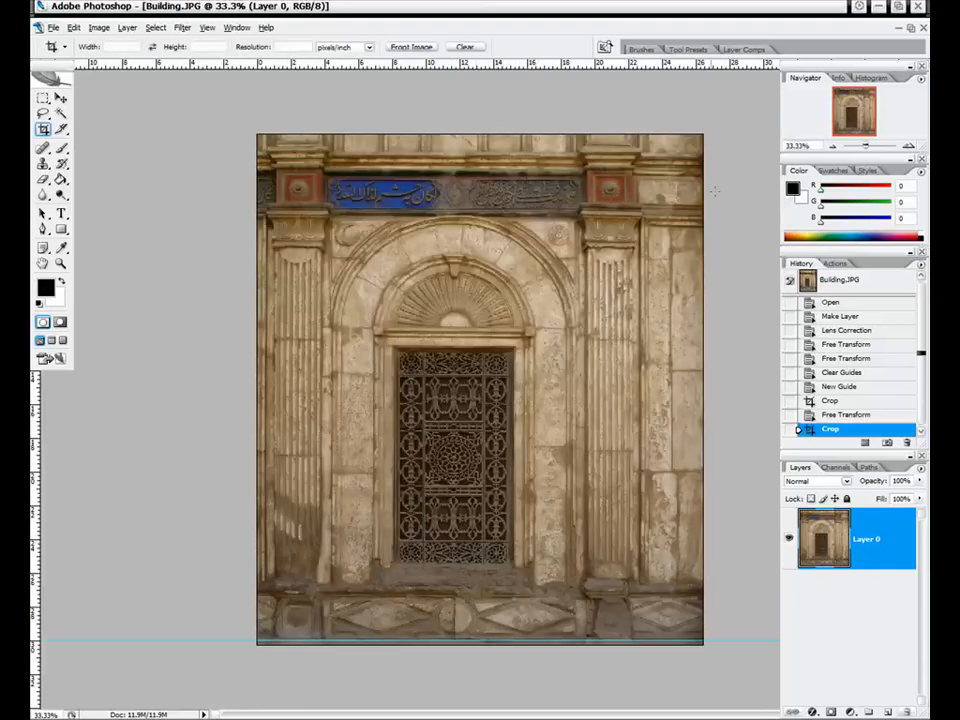
- Try to distort the layer by raising its upper-right corner to about 102.6% height and -1.7° vertical skew
click(43, 98)
right_click(647, 277)
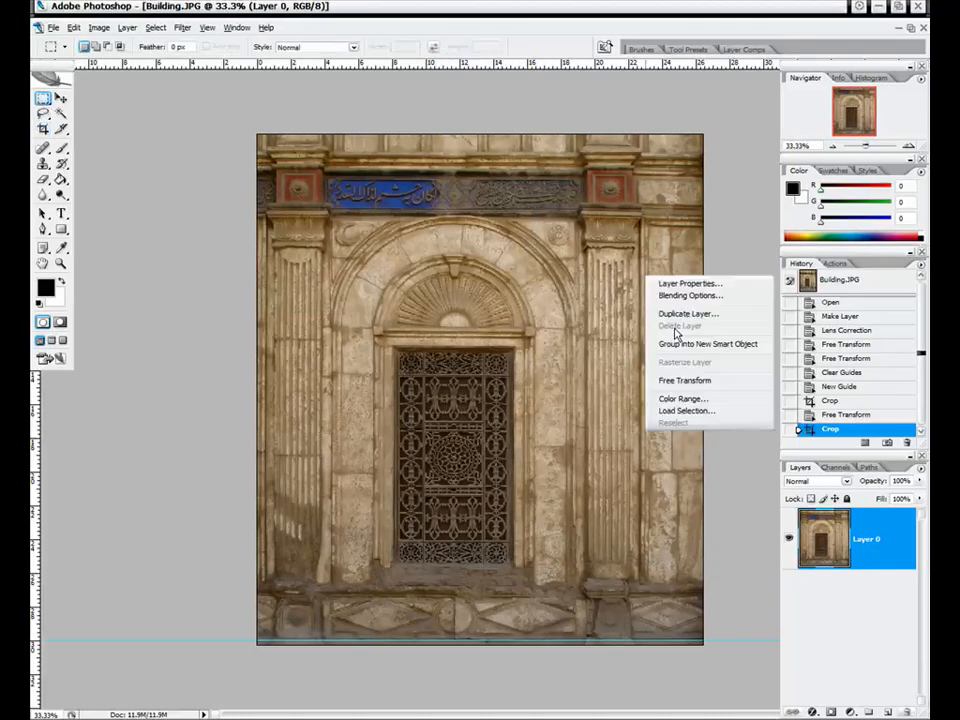
click(687, 381)
right_click(624, 262)
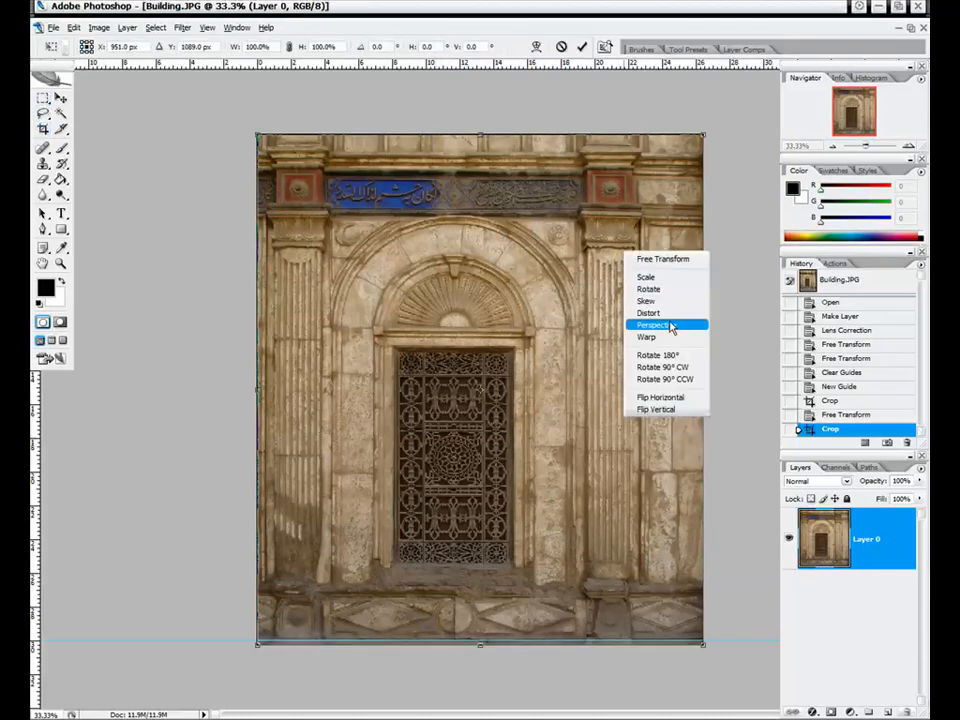
click(654, 311)
drag(704, 134, 704, 123)
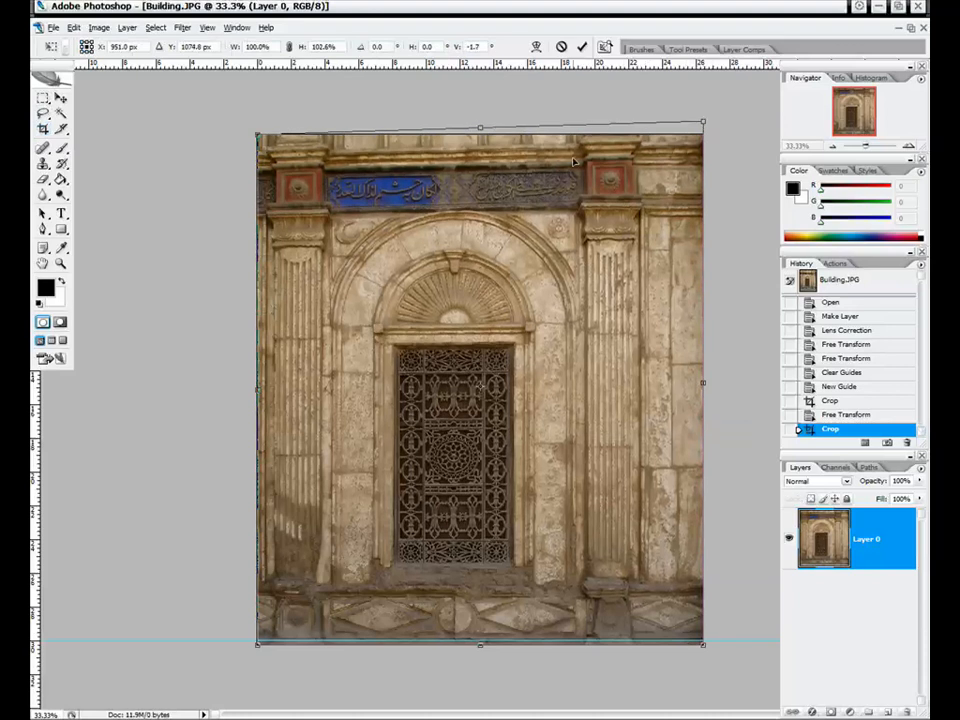
key(Return)
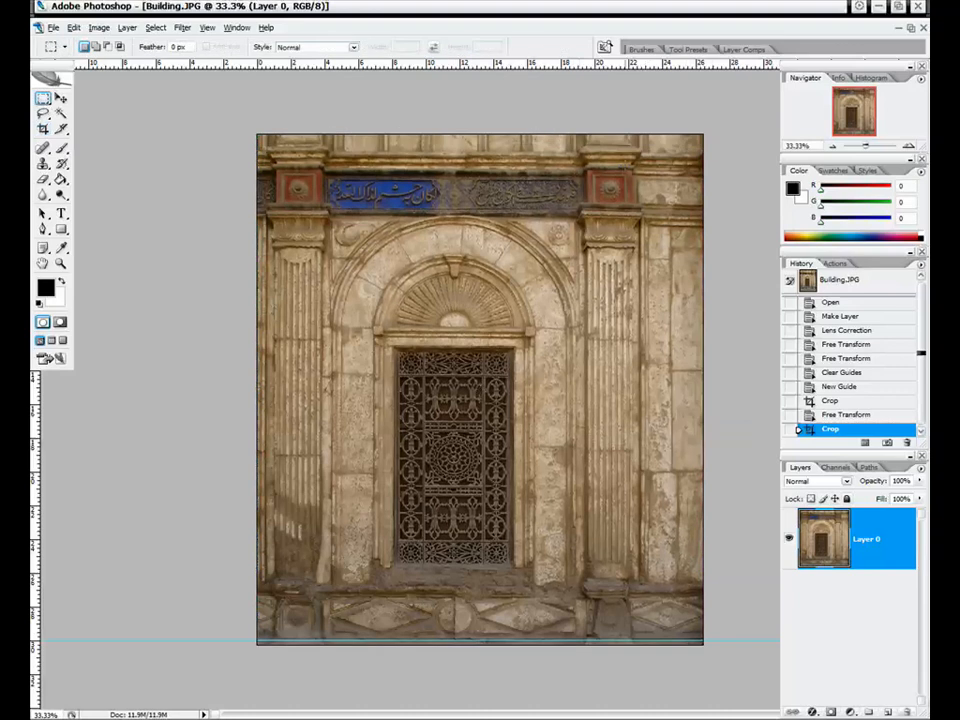
- Warp the layer by raising the upper control handle on its right edge slightly, keeping the corners in place, and commit the warp
right_click(626, 168)
click(671, 275)
right_click(658, 240)
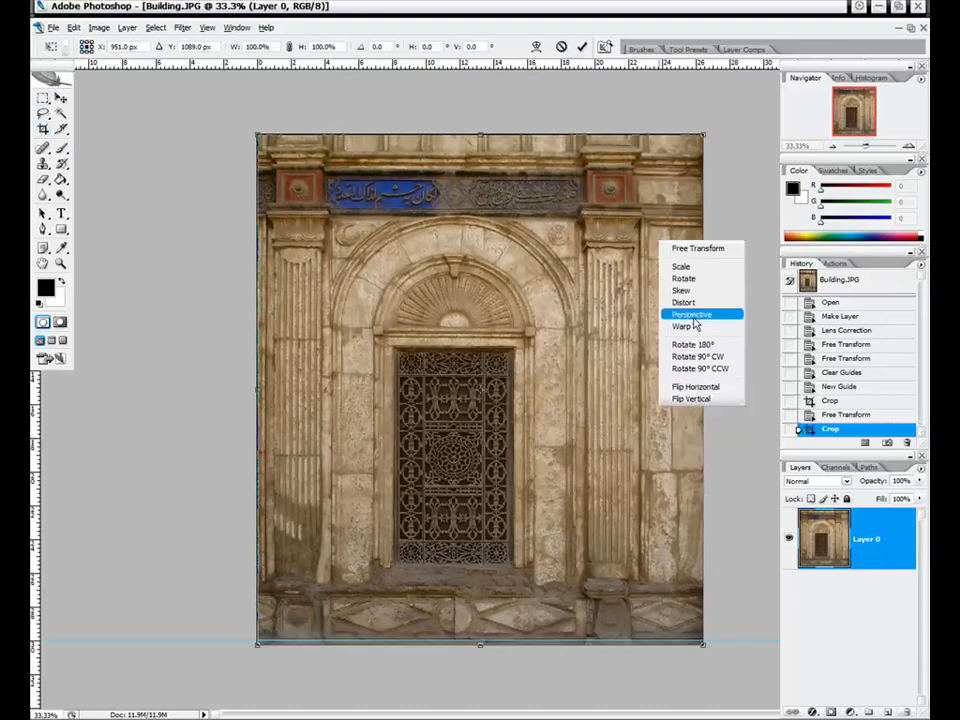
click(690, 316)
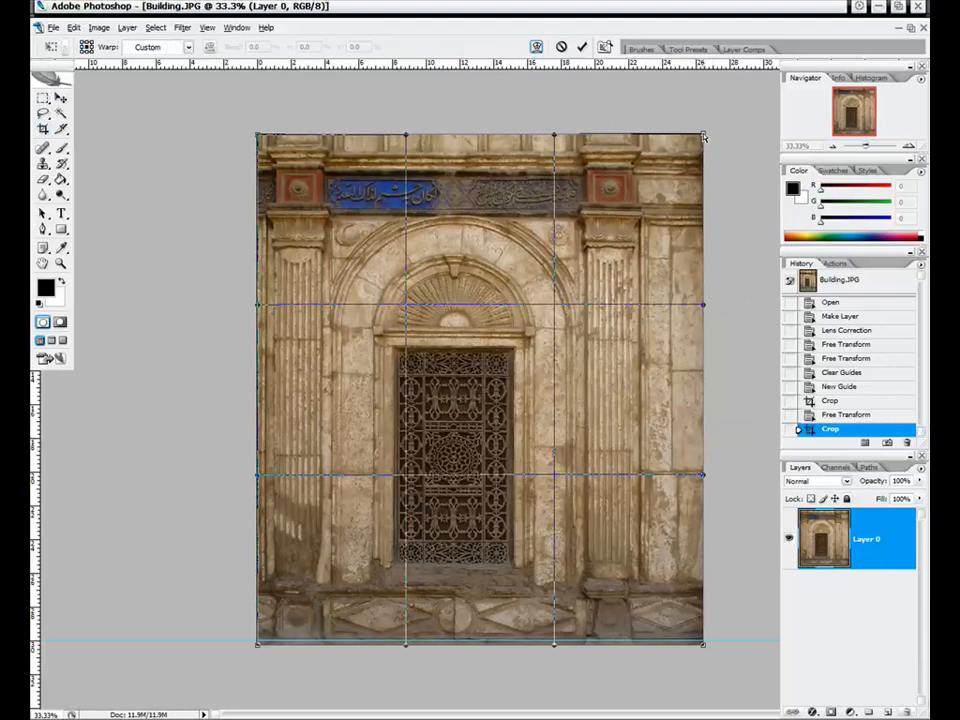
drag(705, 311, 705, 300)
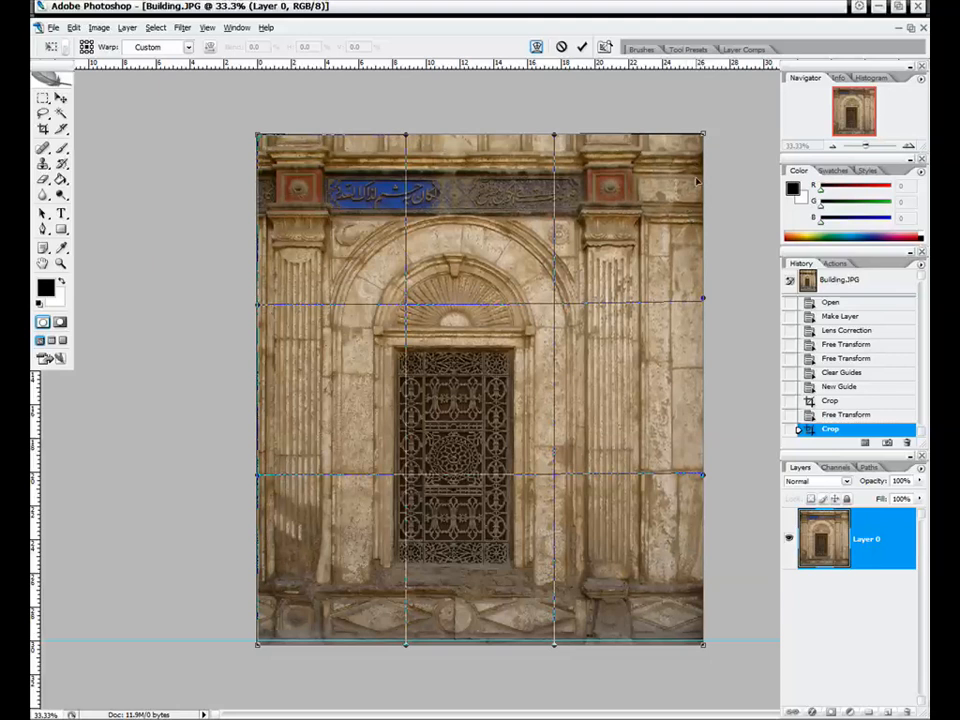
key(Return)
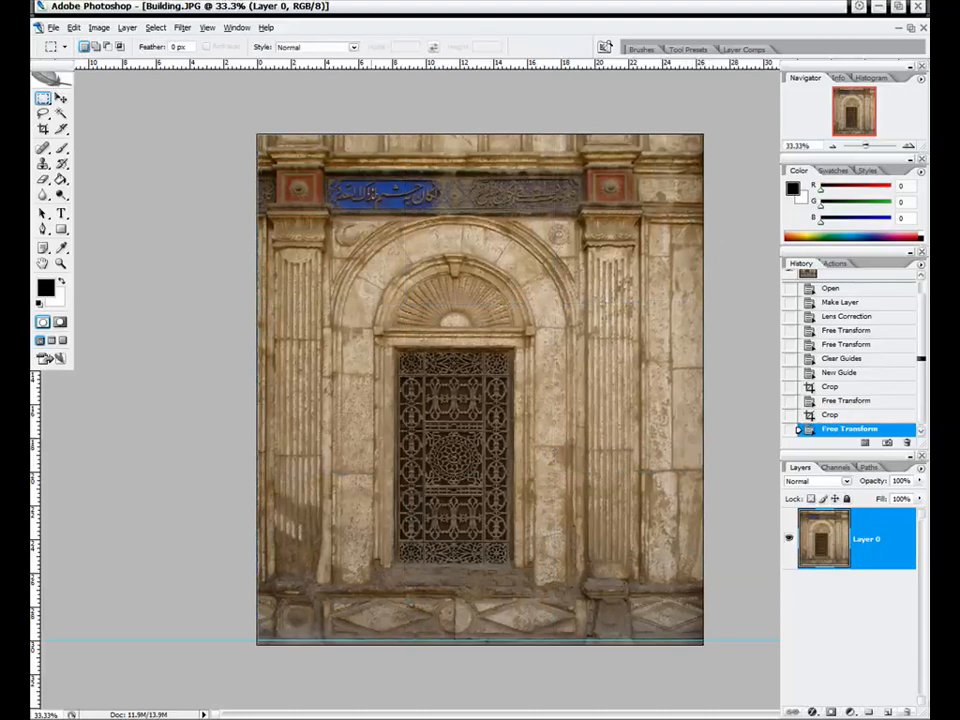
- Crop the photo again, trimming a few pixels off its edges
click(43, 129)
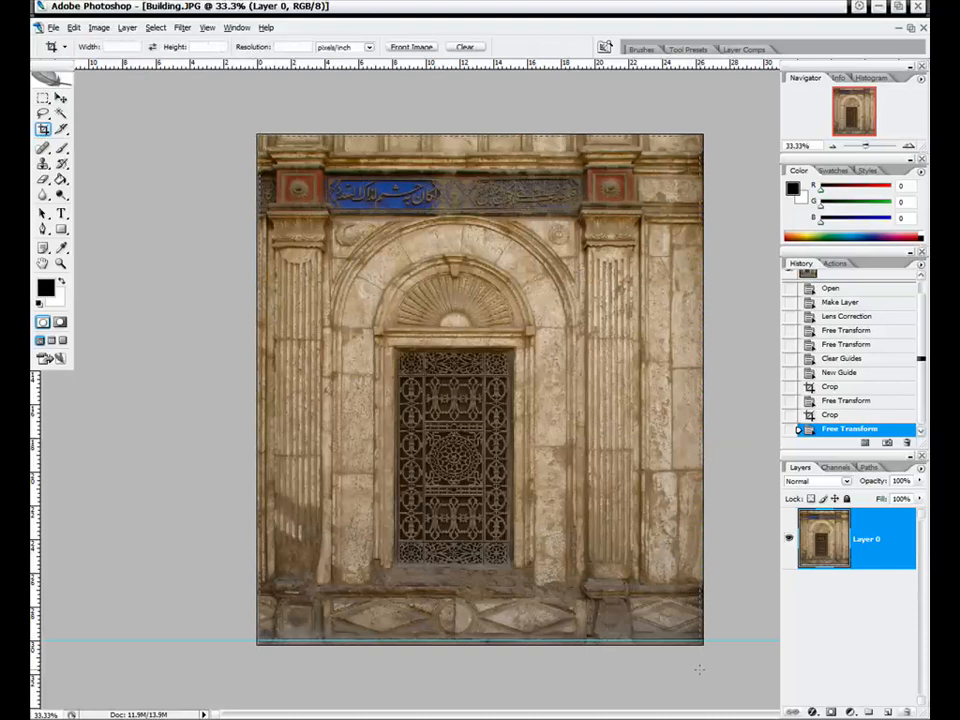
drag(700, 670, 259, 136)
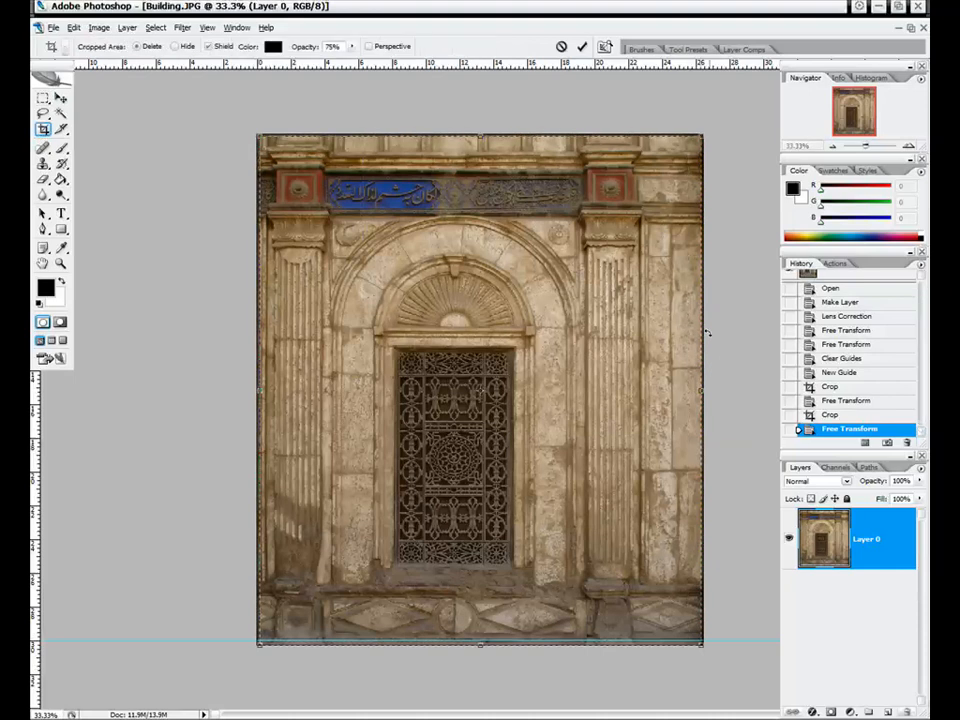
key(Return)
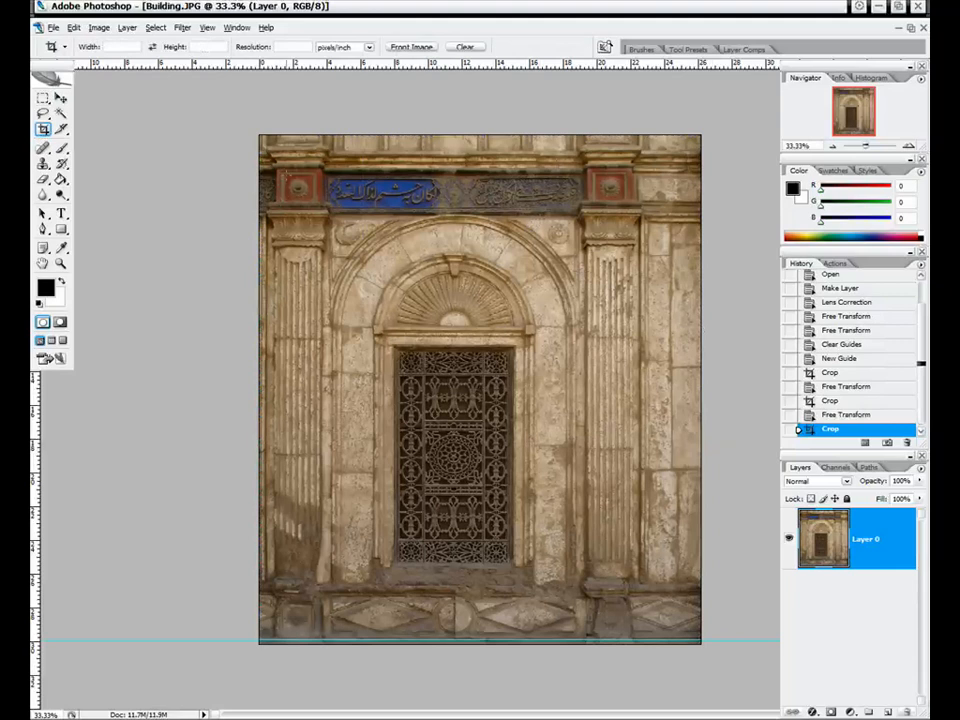
- Apply a wrap-around Offset of 0 pixels vertically and +3006 pixels horizontally to bring the side seam into the image
click(183, 27)
mouse_move(290, 270)
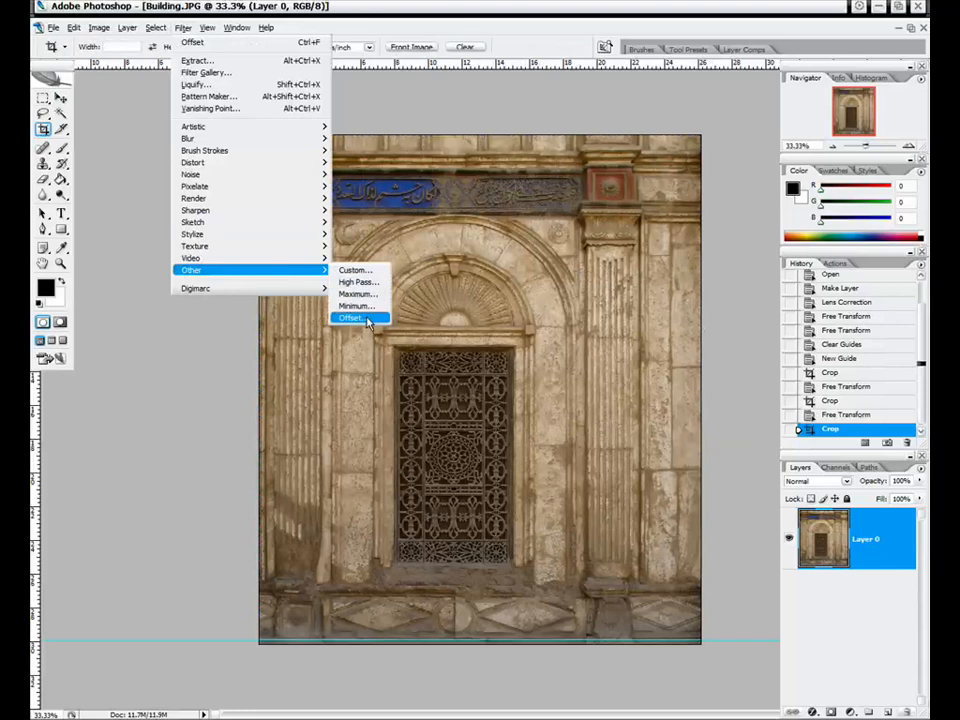
click(350, 318)
drag(671, 152, 681, 186)
click(672, 243)
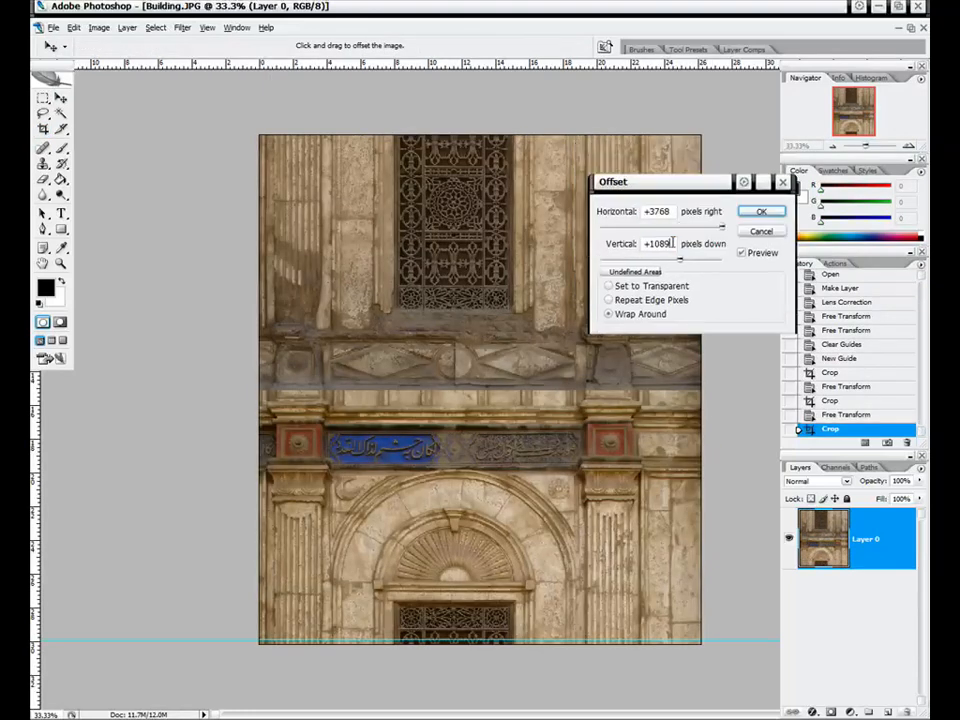
double_click(672, 243)
text(0)
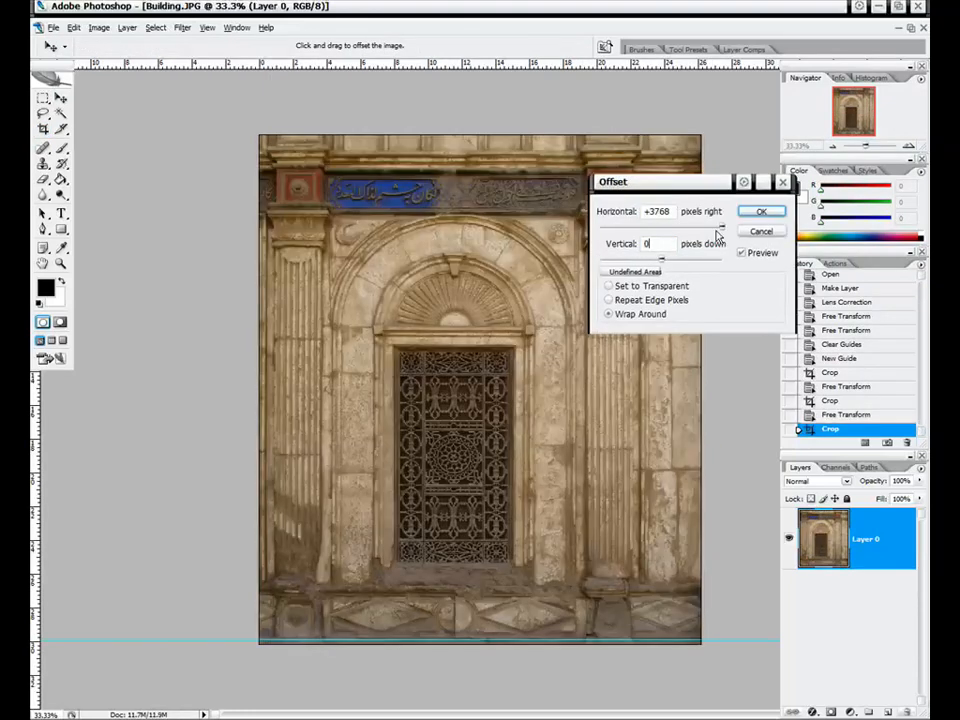
drag(716, 236, 716, 230)
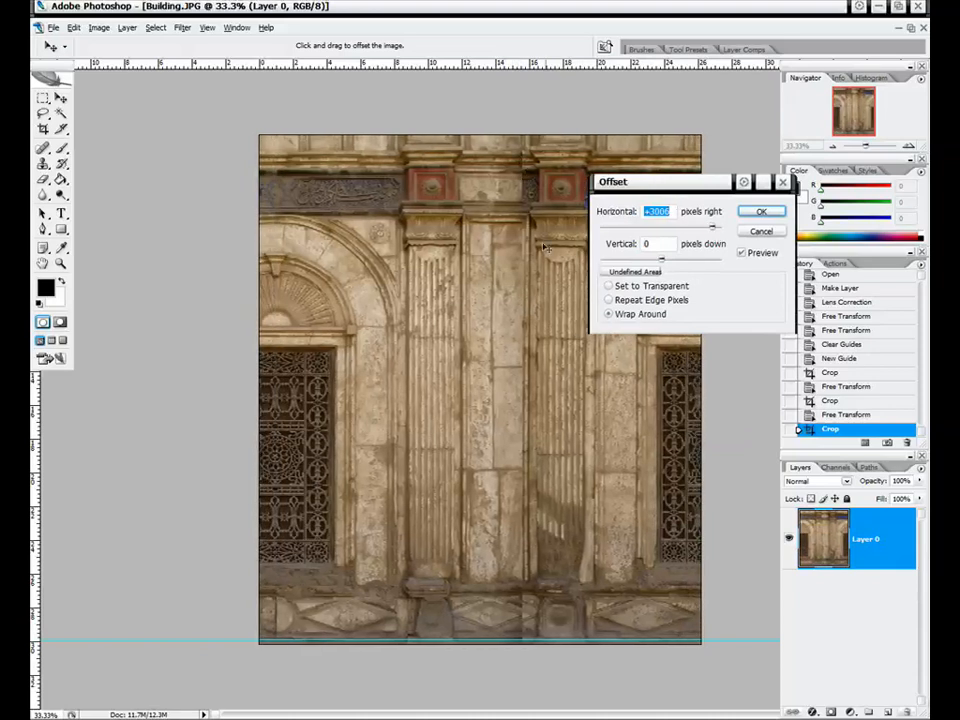
click(762, 212)
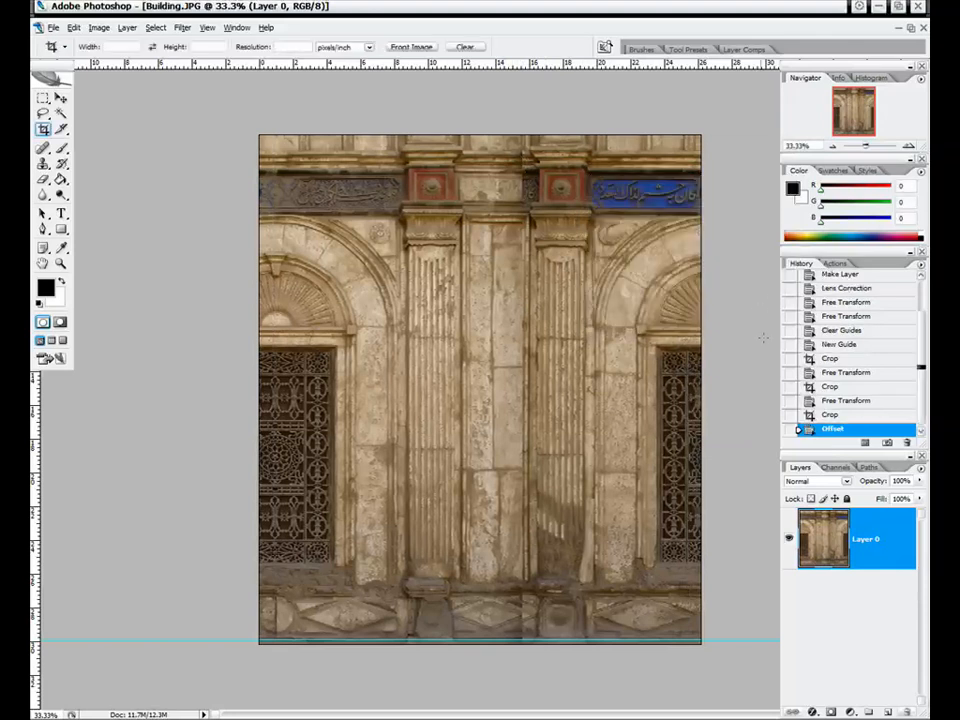
- Inspect the seam along the lower facade at 100% zoom and clear the guides
click(908, 147)
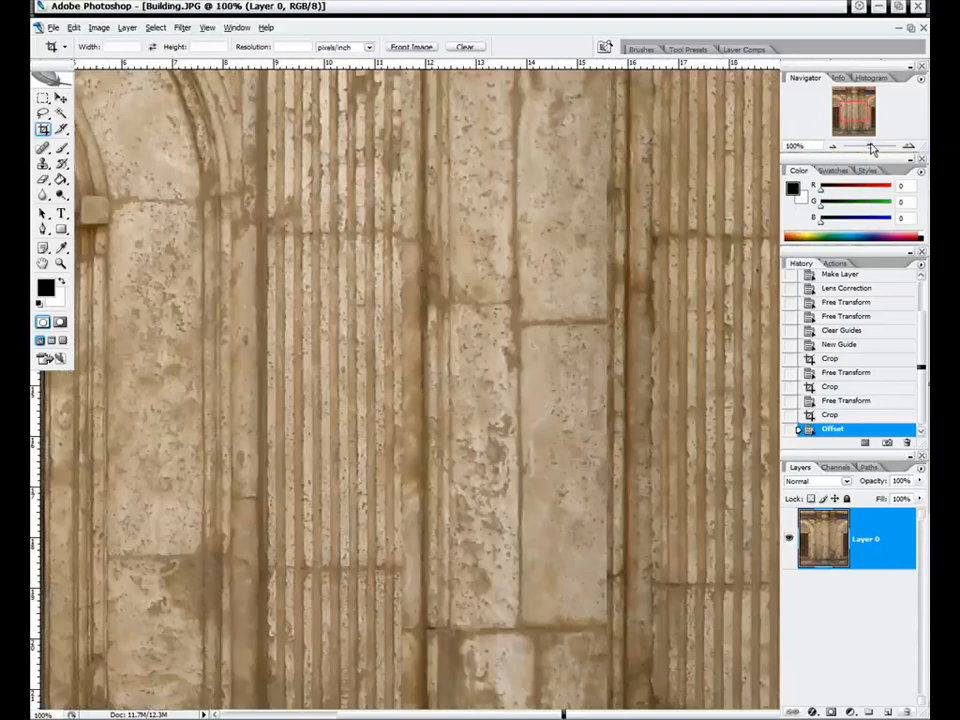
drag(869, 133, 858, 126)
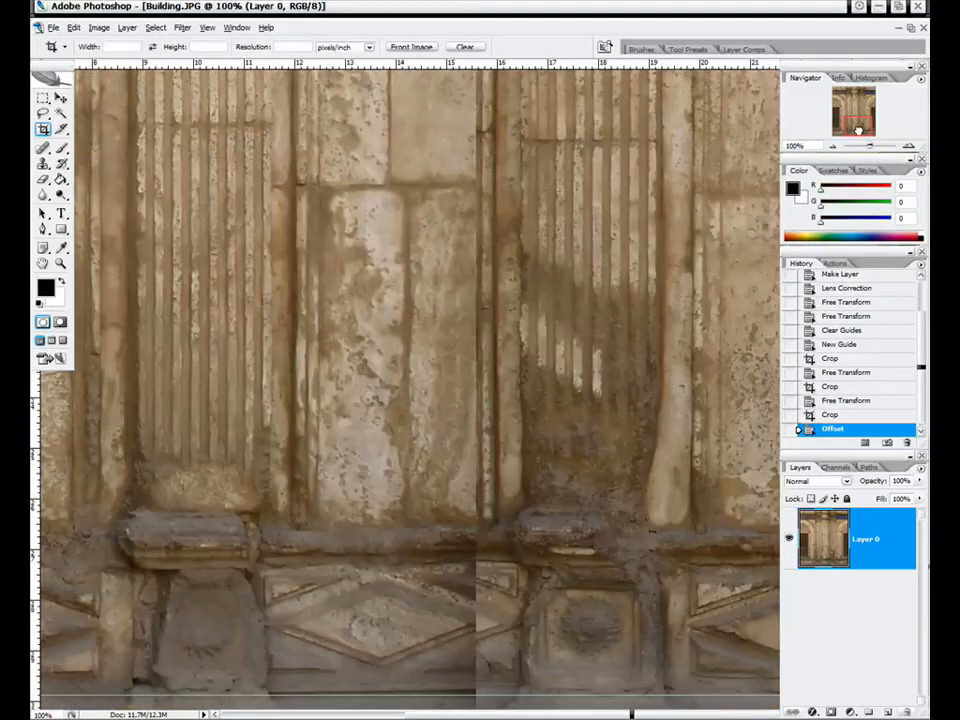
mouse_move(858, 130)
mouse_down()
mouse_move(847, 127)
mouse_move(866, 123)
mouse_move(836, 130)
mouse_move(861, 130)
mouse_up()
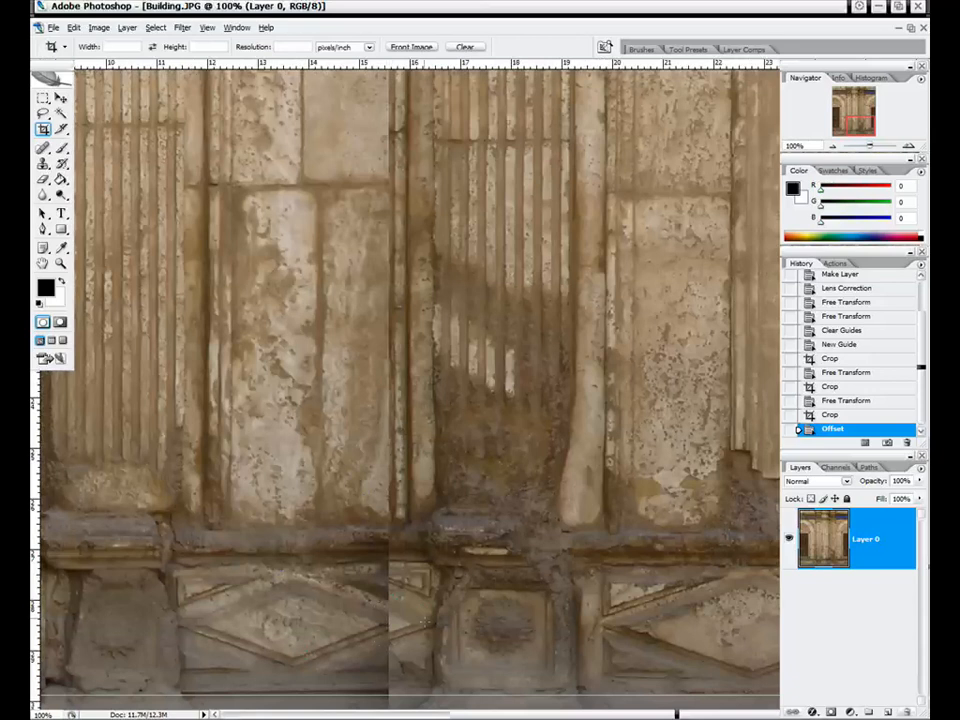
drag(855, 122, 854, 131)
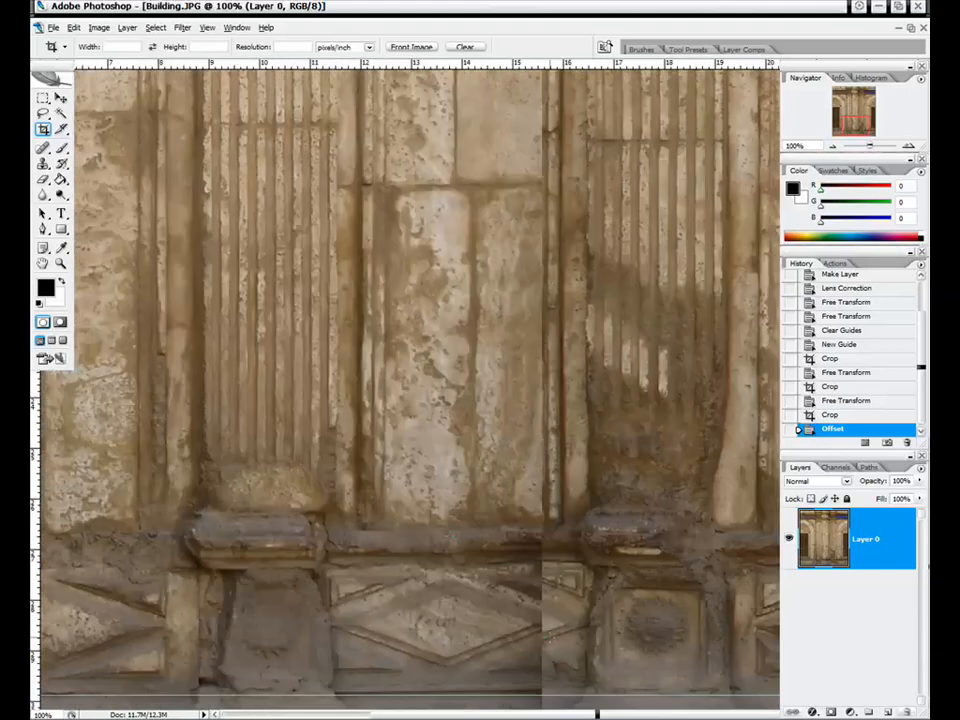
click(183, 27)
mouse_move(203, 29)
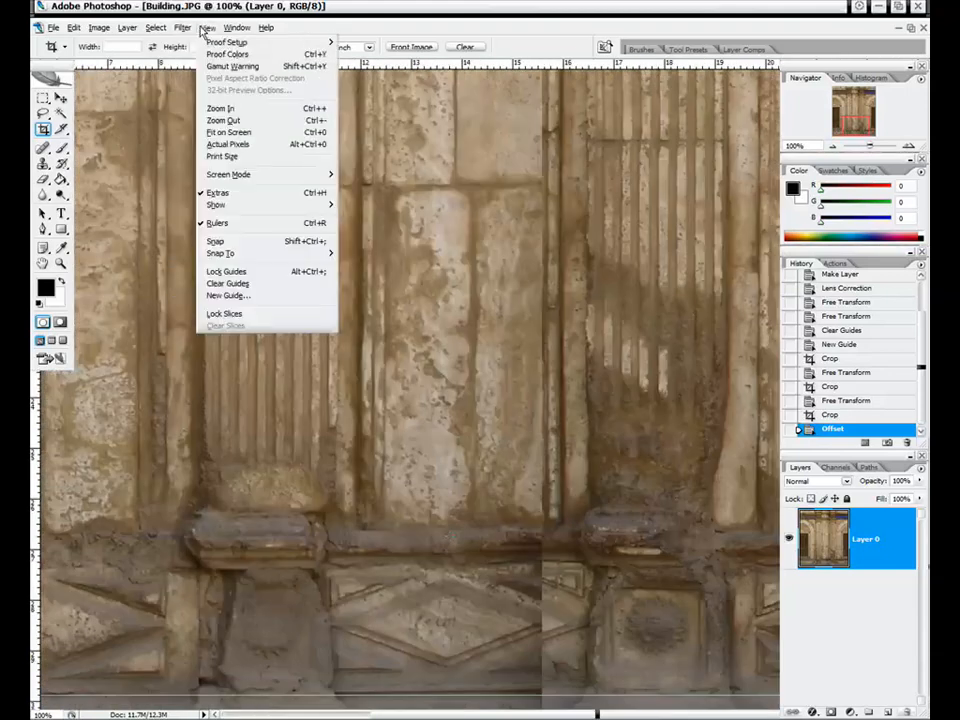
click(228, 283)
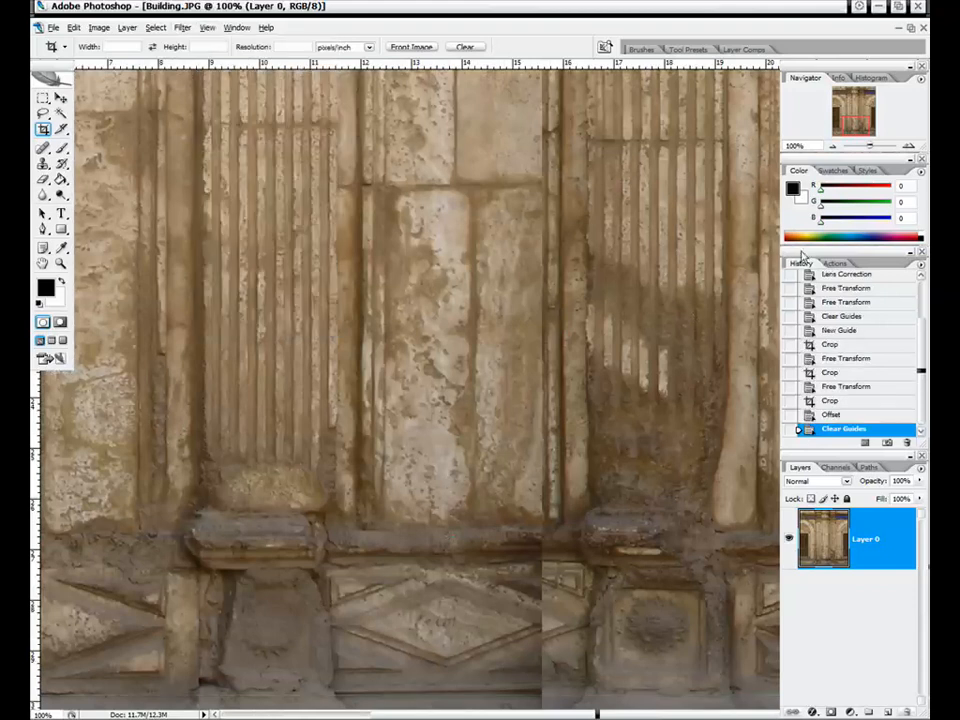
- Set up the Clone Stamp with a 30 px brush at 31% hardness for retouching the seam at 200% zoom
mouse_move(864, 119)
mouse_down()
mouse_move(856, 119)
mouse_move(864, 119)
mouse_up()
click(845, 121)
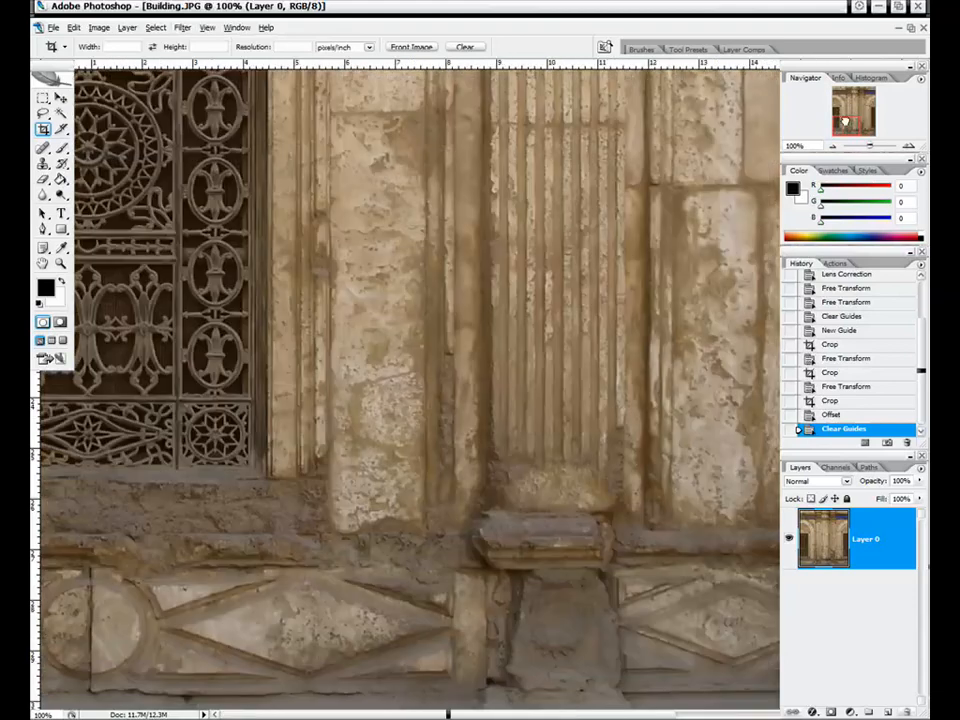
drag(845, 121, 862, 92)
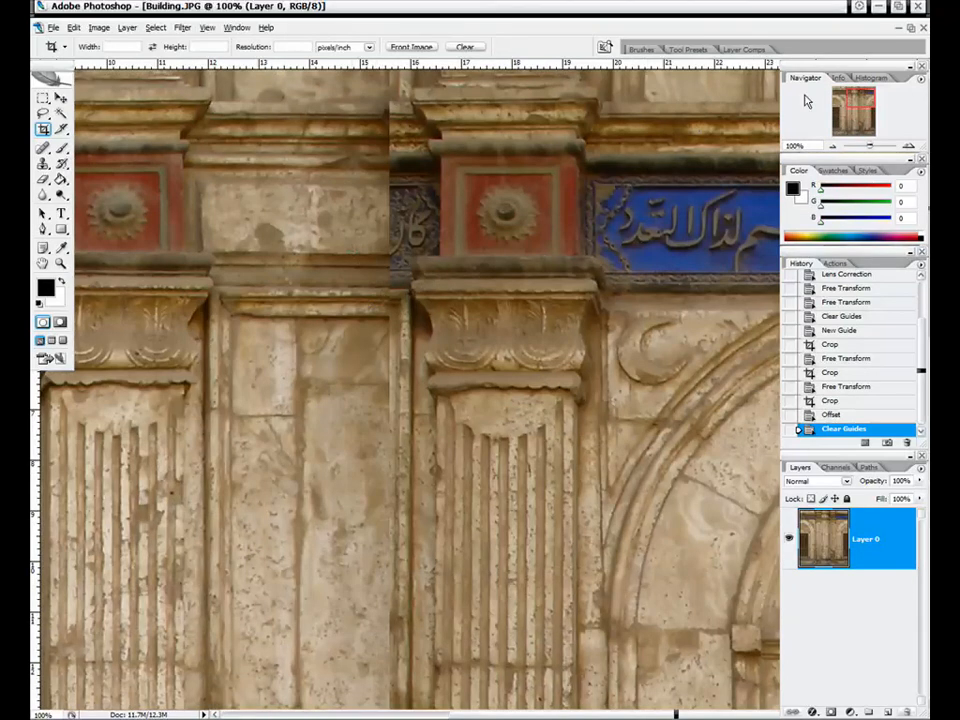
drag(849, 106, 854, 127)
click(909, 146)
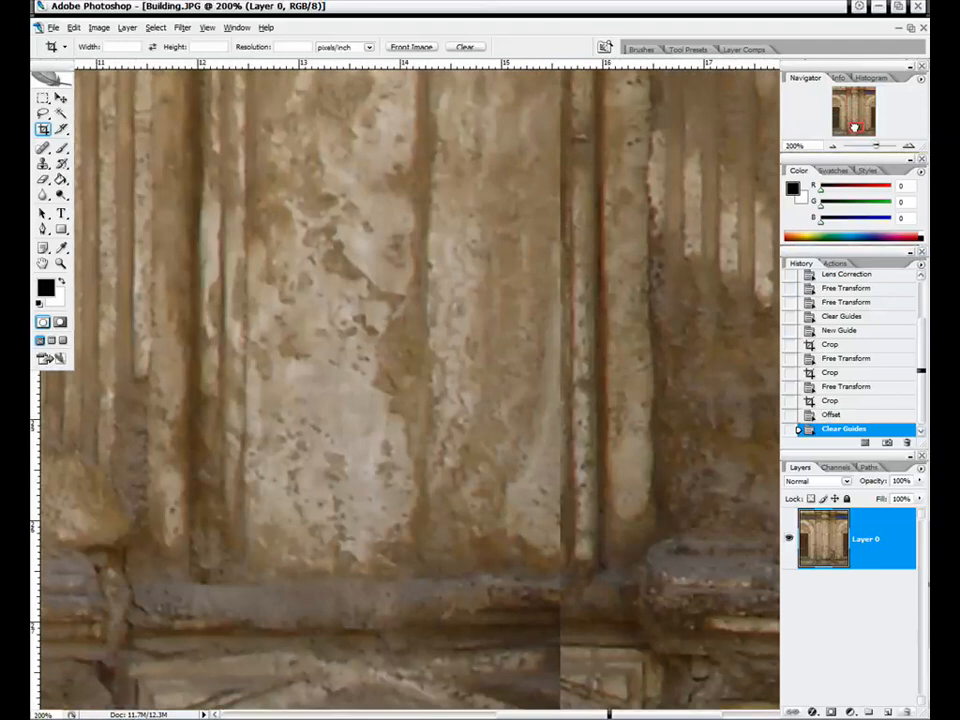
click(43, 163)
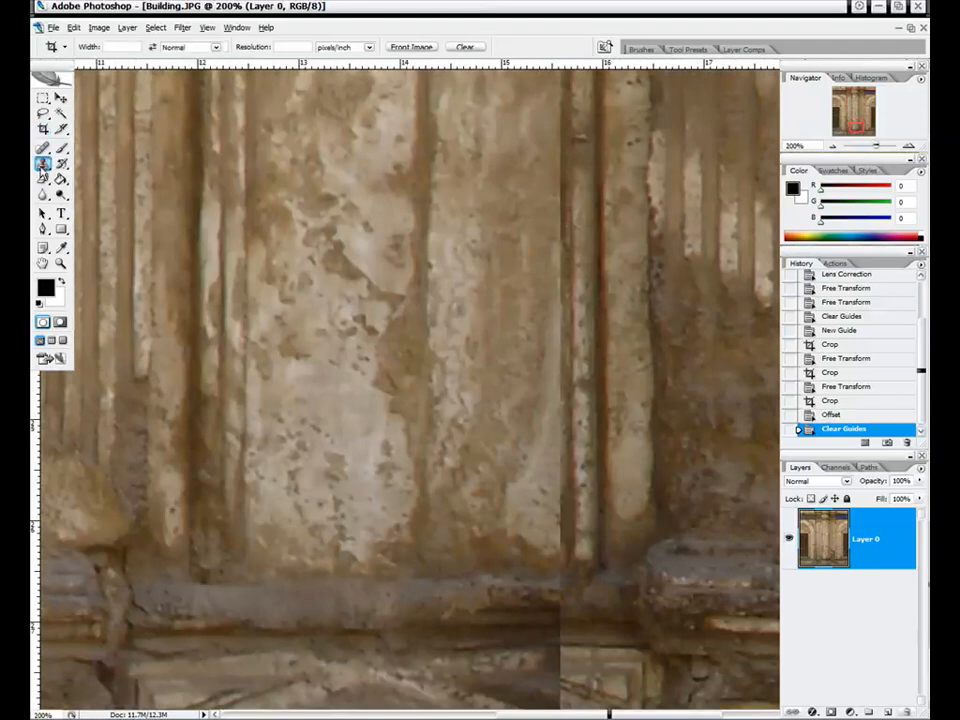
right_click(470, 374)
drag(549, 444, 544, 446)
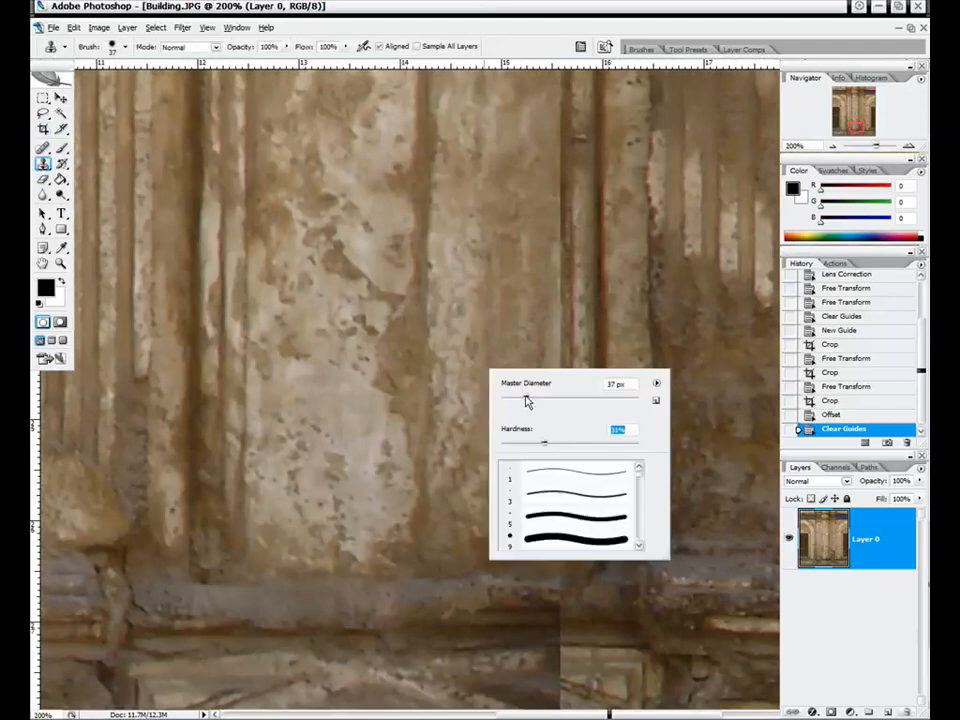
drag(527, 401, 521, 401)
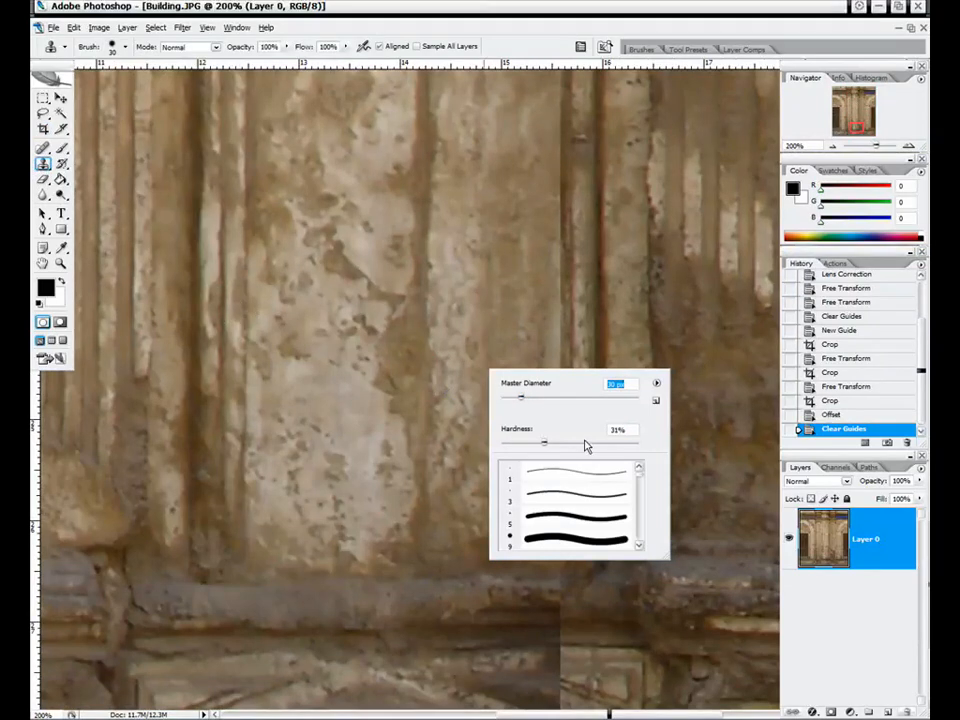
click(447, 460)
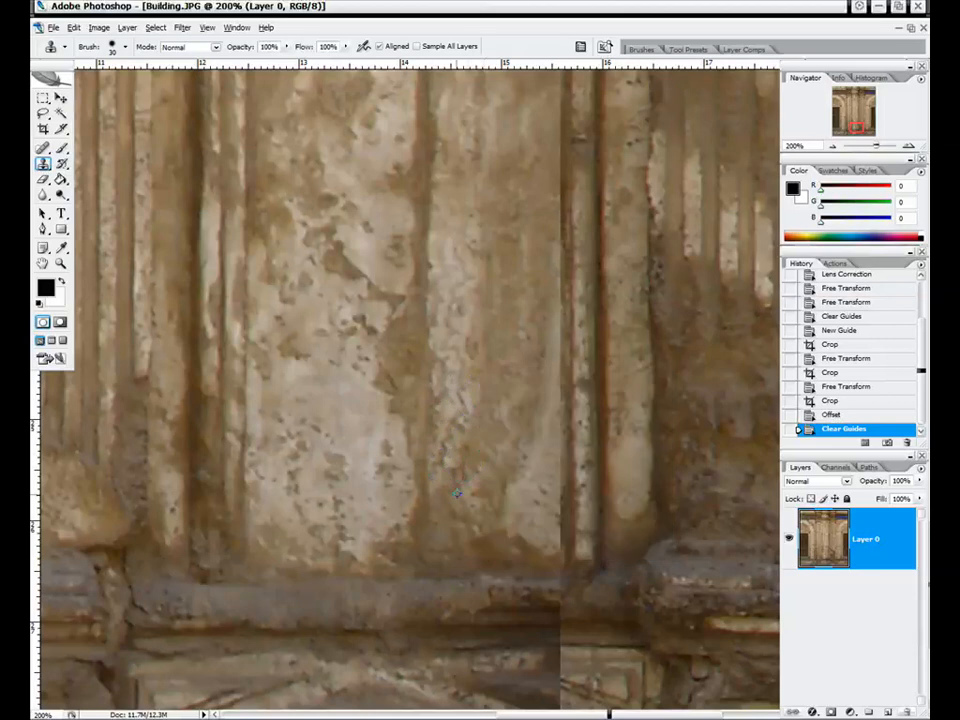
- Clone neighbouring stone texture over the vertical seam in the lowest wall block, working upward from the base ledge
alt+click(459, 484)
drag(556, 538, 549, 189)
drag(855, 125, 857, 123)
alt+click(457, 389)
mouse_move(521, 401)
mouse_down()
mouse_move(503, 191)
mouse_move(505, 236)
mouse_up()
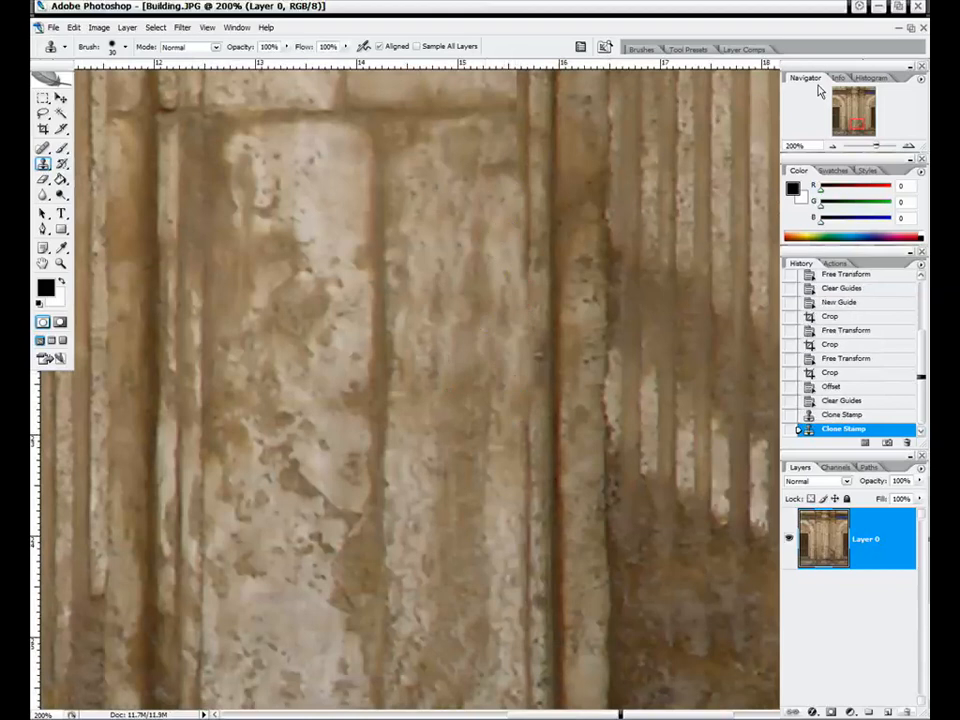
- Extend the lower horizontal mortar joint across the seam and clone stone over the patch just beneath it
drag(856, 122, 856, 119)
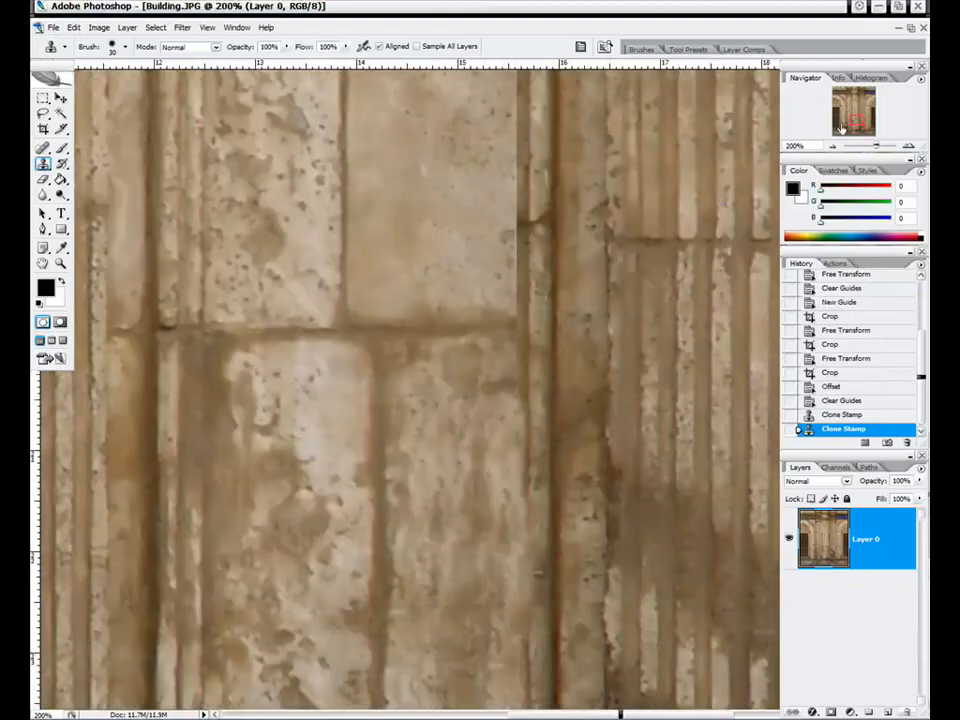
alt+click(445, 329)
click(515, 333)
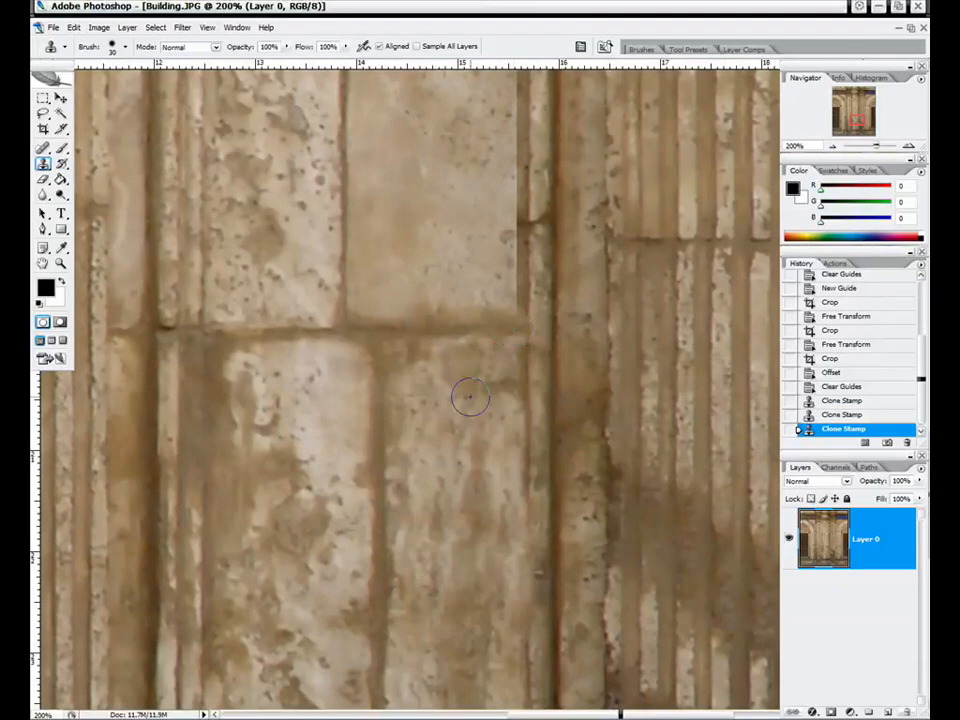
alt+click(465, 401)
mouse_move(468, 405)
mouse_down()
mouse_move(497, 411)
mouse_move(497, 364)
mouse_move(505, 440)
mouse_up()
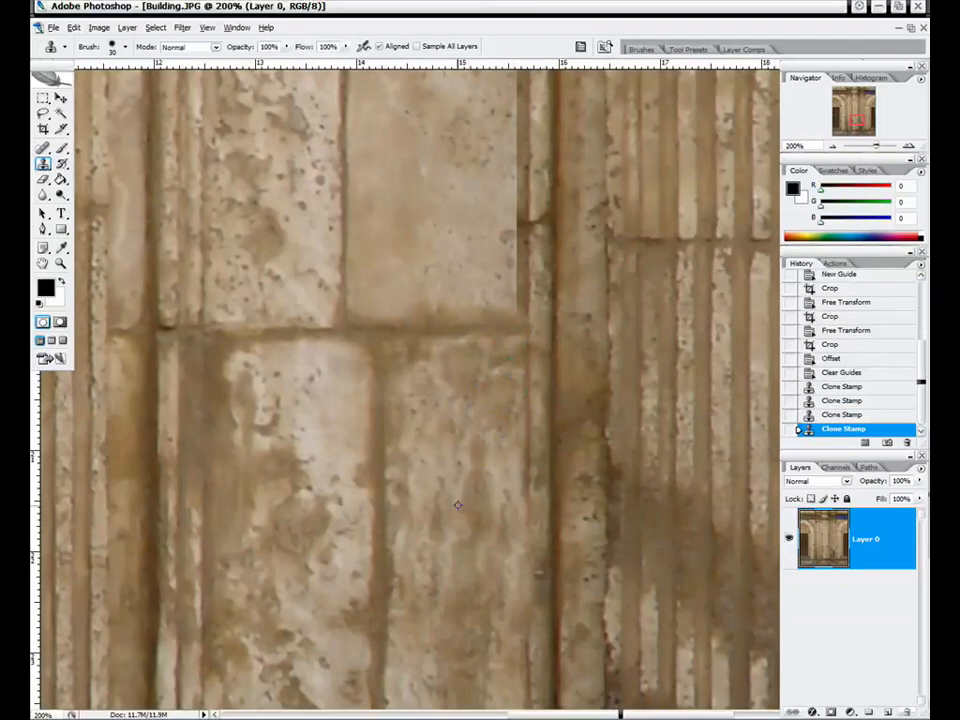
- Clone stone texture up the seam along the wall block above the lower mortar joint
drag(843, 125, 842, 120)
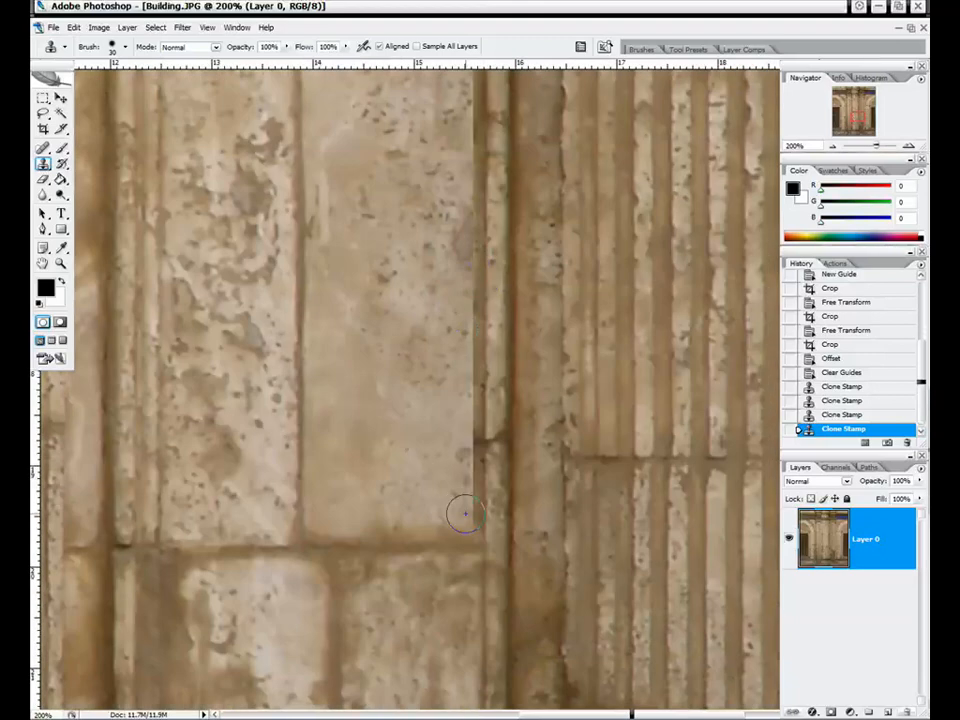
mouse_move(461, 514)
mouse_down()
mouse_move(457, 367)
mouse_move(468, 298)
mouse_up()
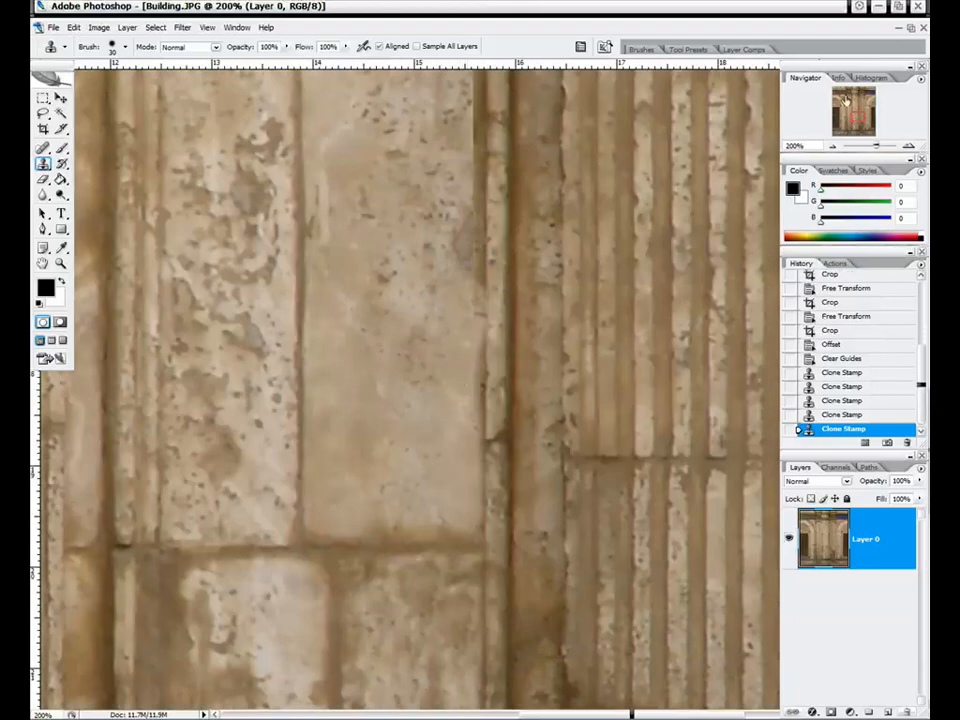
drag(856, 117, 855, 117)
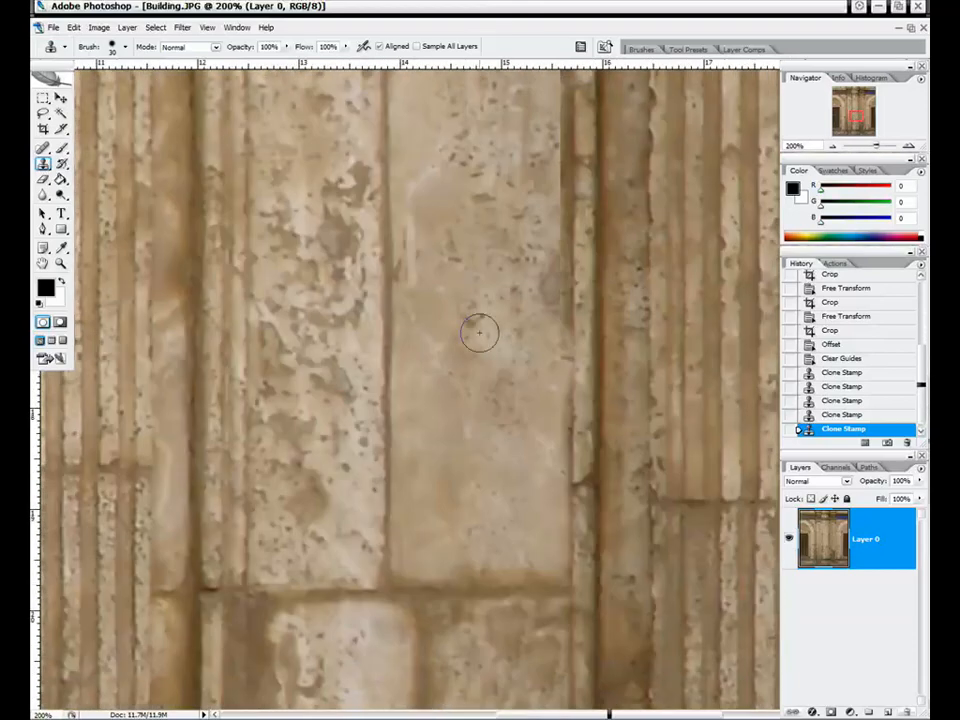
mouse_move(481, 347)
mouse_down()
mouse_move(549, 338)
mouse_move(540, 139)
mouse_up()
- Extend the upper mortar joint across the seam and clone stone over the seam directly below and above it
drag(860, 117, 856, 112)
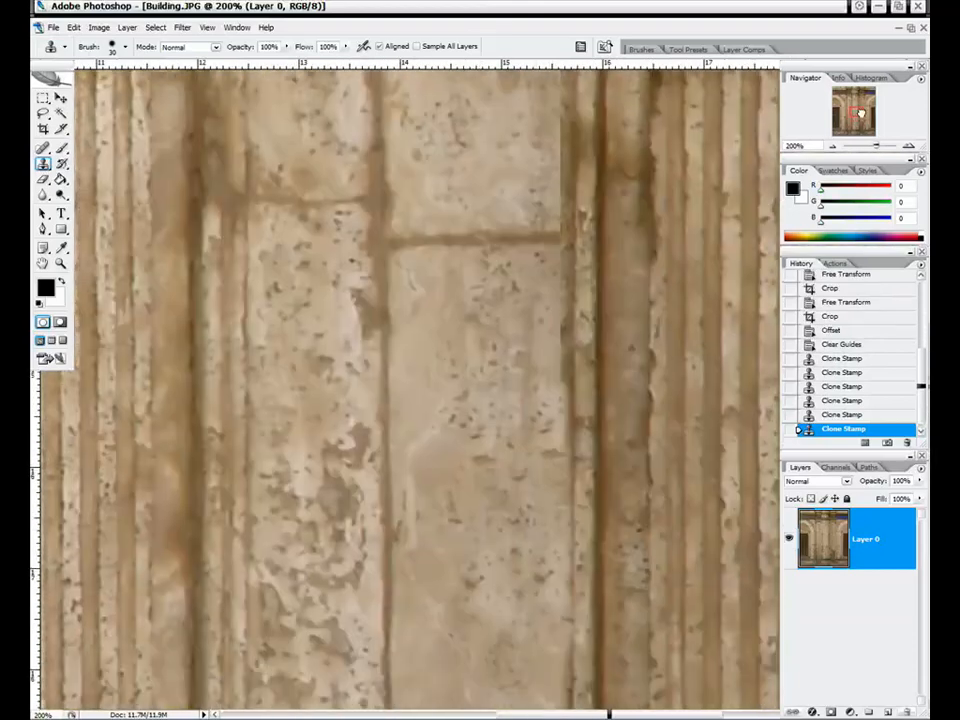
drag(548, 383, 549, 260)
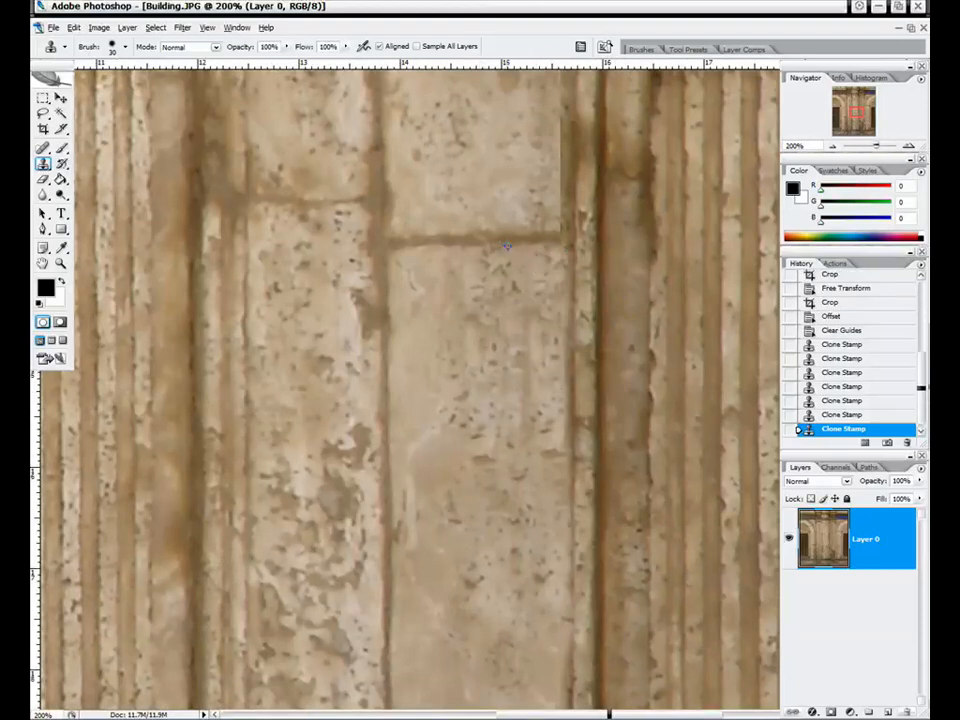
click(565, 239)
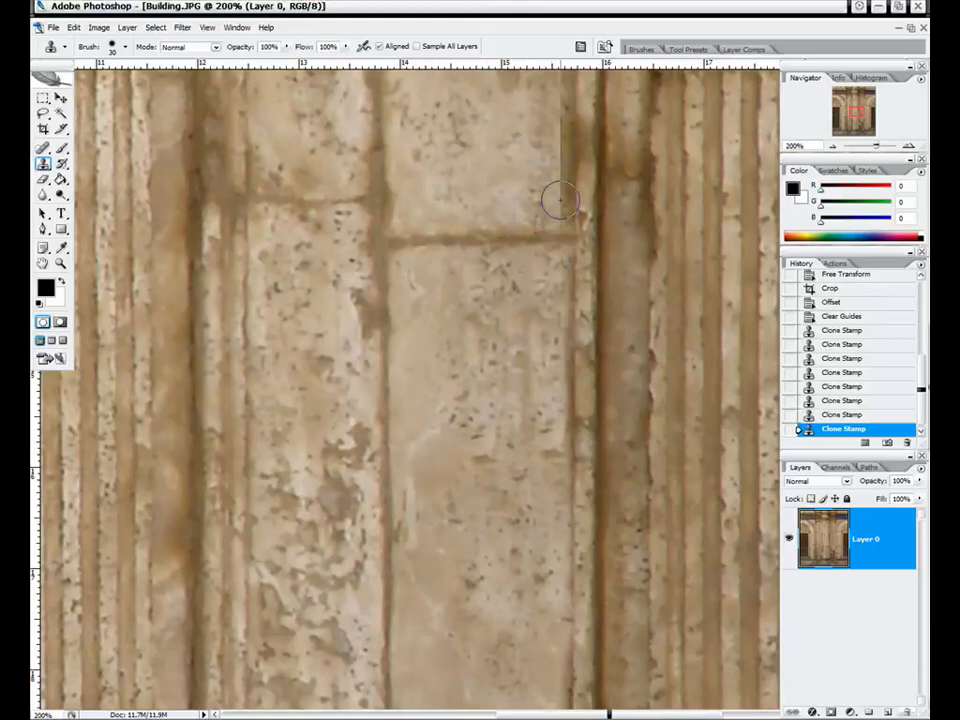
drag(553, 199, 549, 106)
- Clone stone texture up the remaining seam in the tall wall block above the upper mortar joint
drag(855, 113, 855, 103)
drag(549, 533, 549, 302)
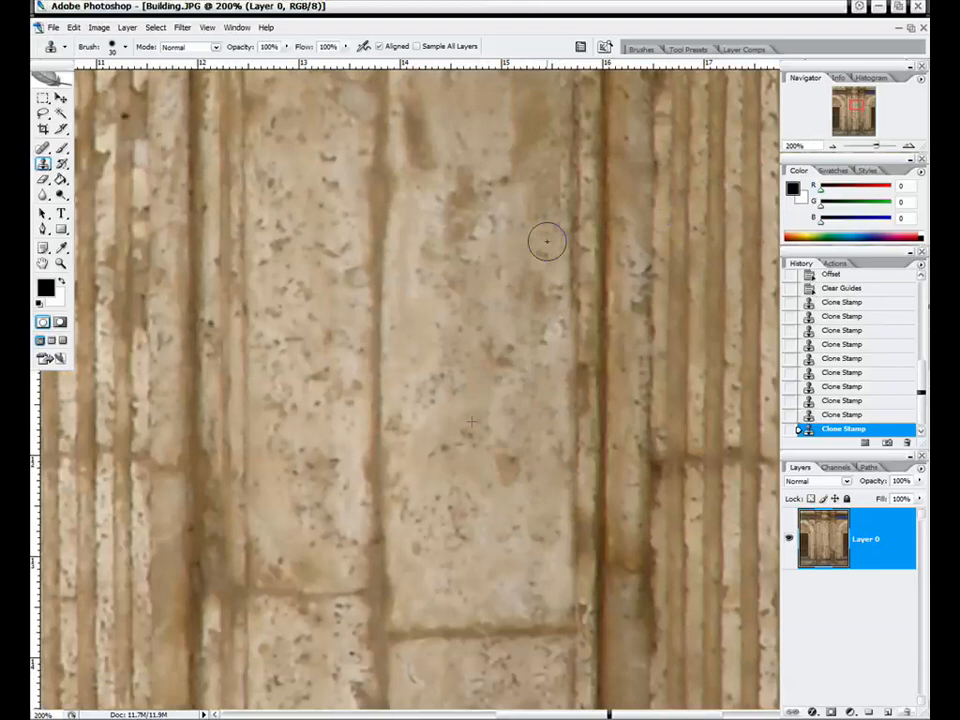
drag(546, 242, 549, 100)
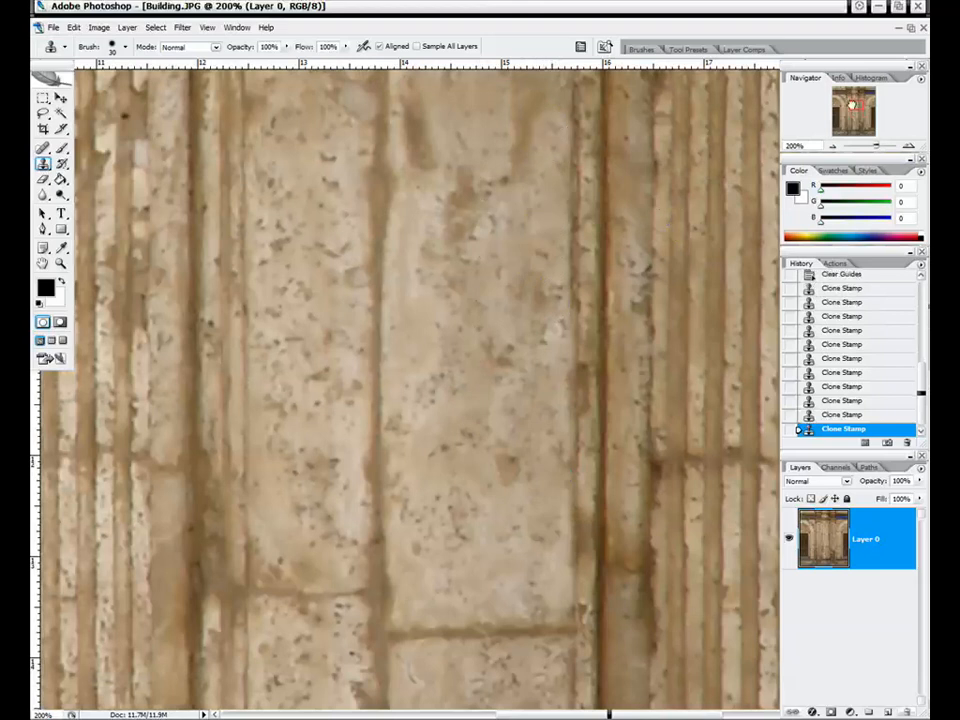
- Clone stone over the seam at the top of the wall panel, up to the corner beneath the cornice moulding
drag(855, 103, 855, 95)
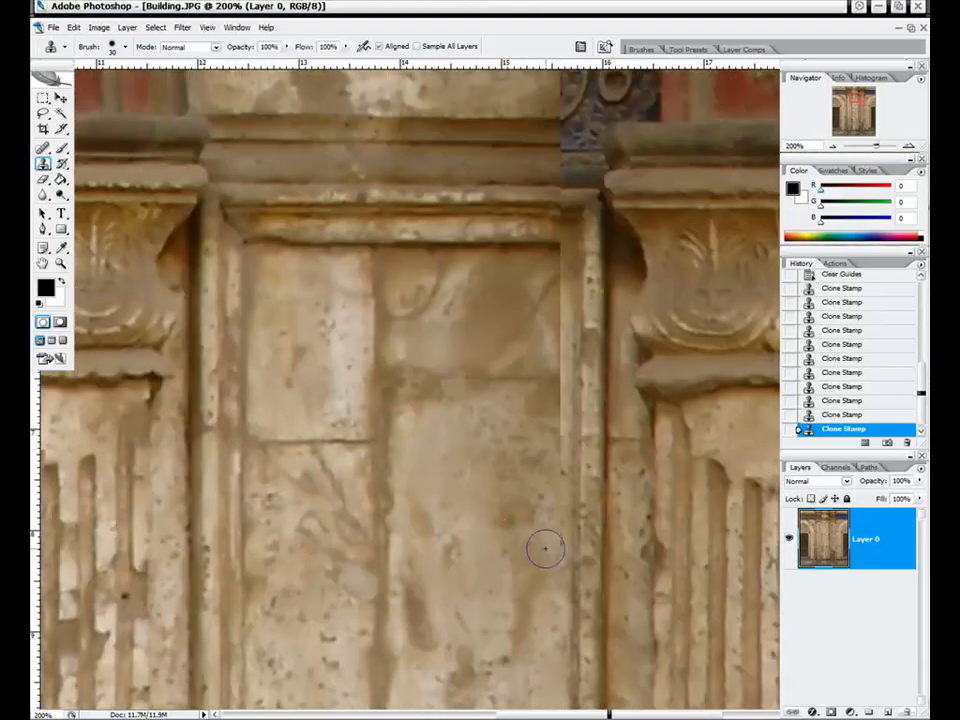
drag(545, 548, 553, 400)
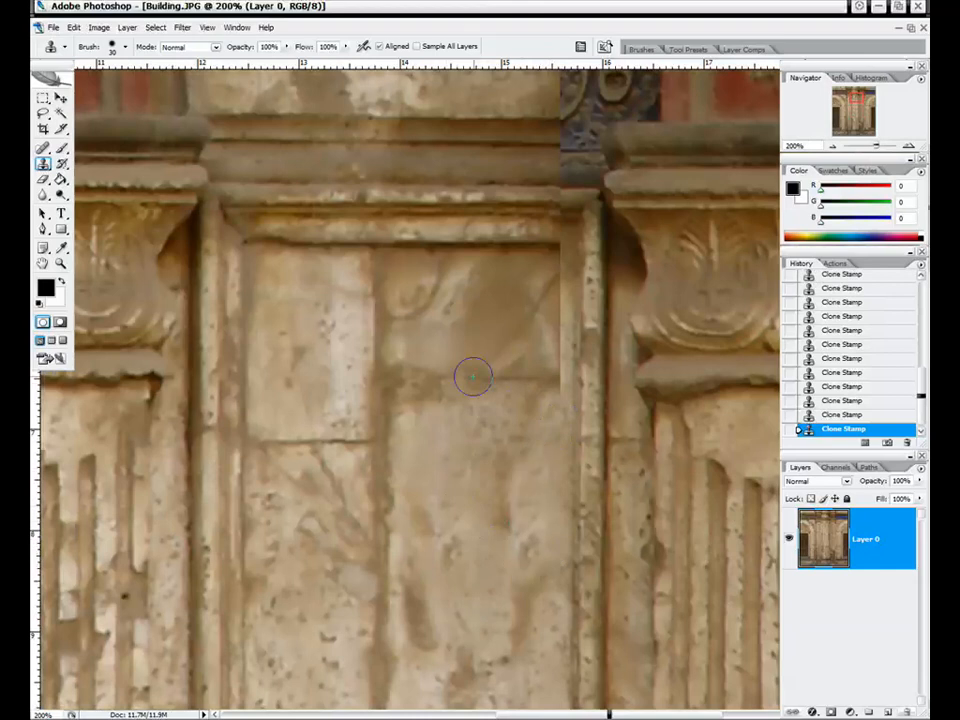
mouse_move(555, 382)
mouse_down()
mouse_move(570, 381)
mouse_move(555, 303)
mouse_move(556, 347)
mouse_move(557, 318)
mouse_up()
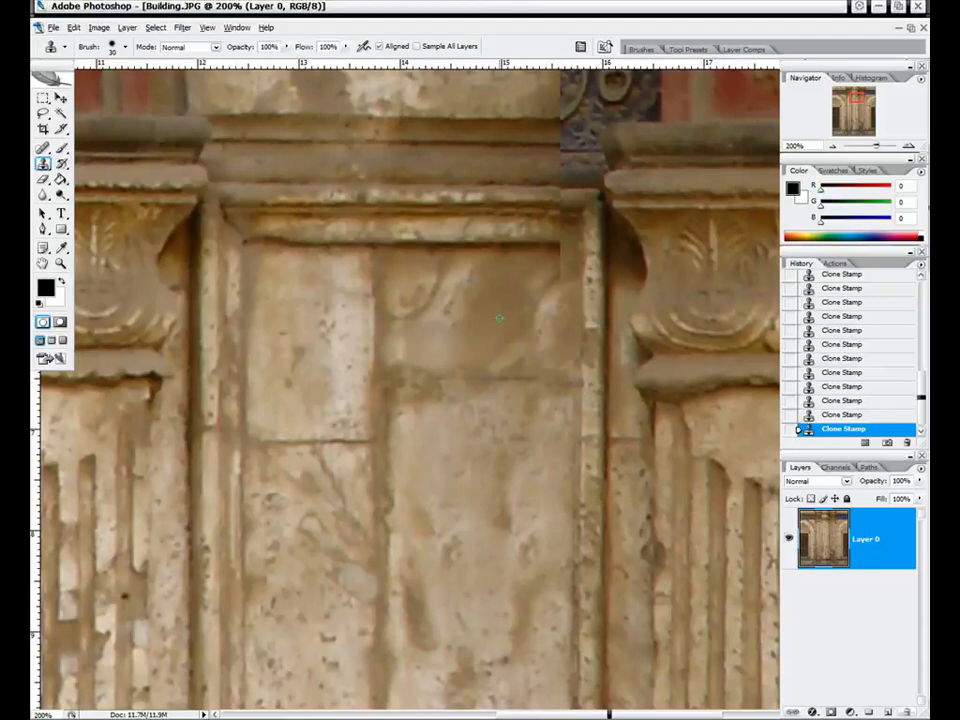
alt+click(499, 318)
click(564, 262)
click(550, 261)
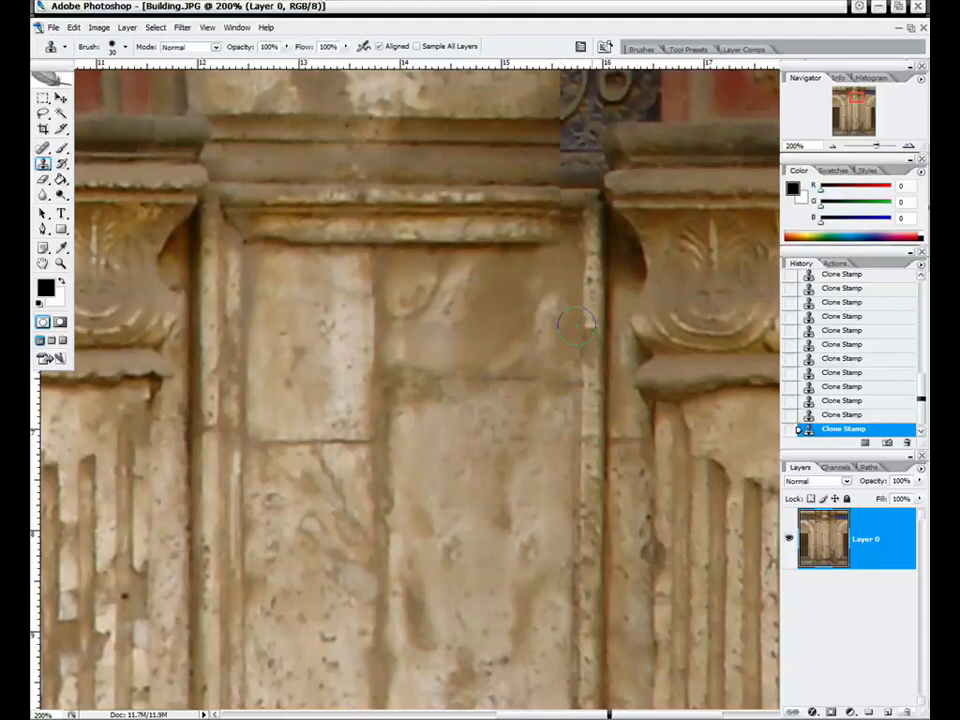
drag(857, 99, 856, 144)
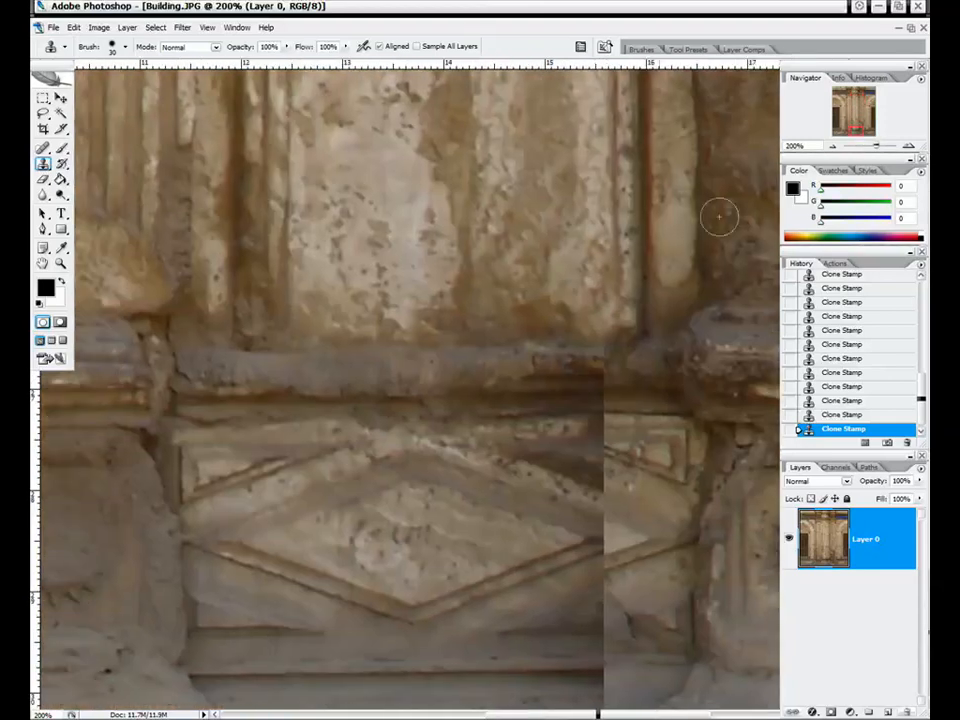
- Clone the ledge moulding above the diamond panel across the seam and blend the repeated patch beside it
alt+click(514, 349)
mouse_move(606, 347)
mouse_down()
mouse_move(596, 356)
mouse_move(610, 354)
mouse_up()
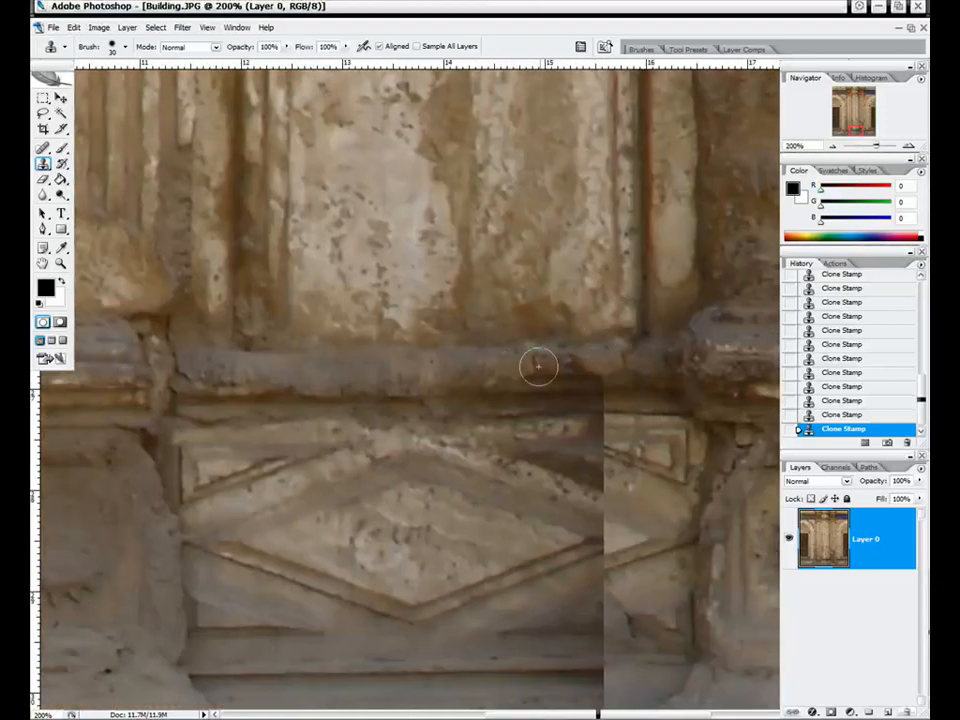
mouse_move(538, 366)
mouse_down()
mouse_move(606, 377)
mouse_move(500, 377)
mouse_up()
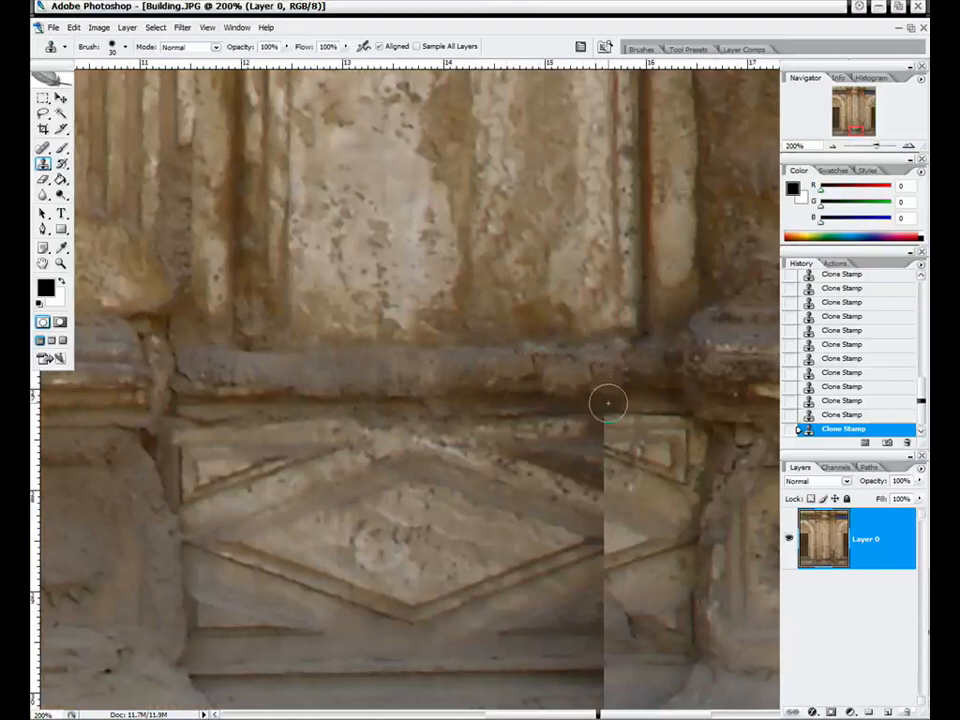
- Extend the base ledge line across the seam below the diamond panel and clone over the seam in the panel's lower corner
alt+click(503, 687)
mouse_move(617, 692)
mouse_down()
mouse_move(561, 681)
mouse_move(615, 671)
mouse_move(604, 666)
mouse_move(511, 679)
mouse_up()
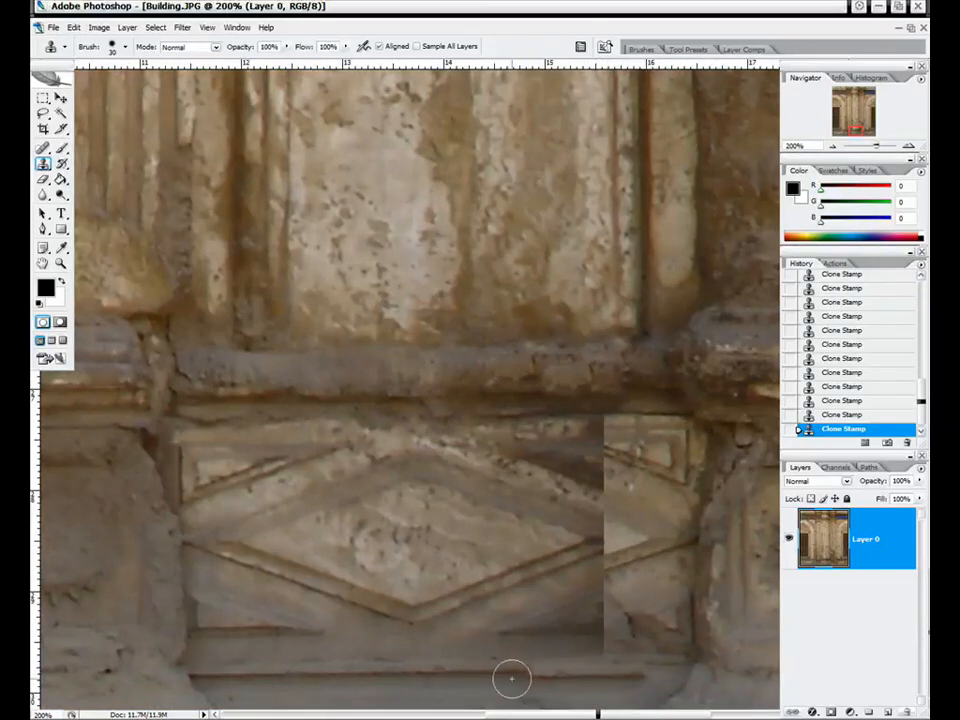
alt+click(491, 666)
alt+click(408, 668)
drag(572, 671, 661, 668)
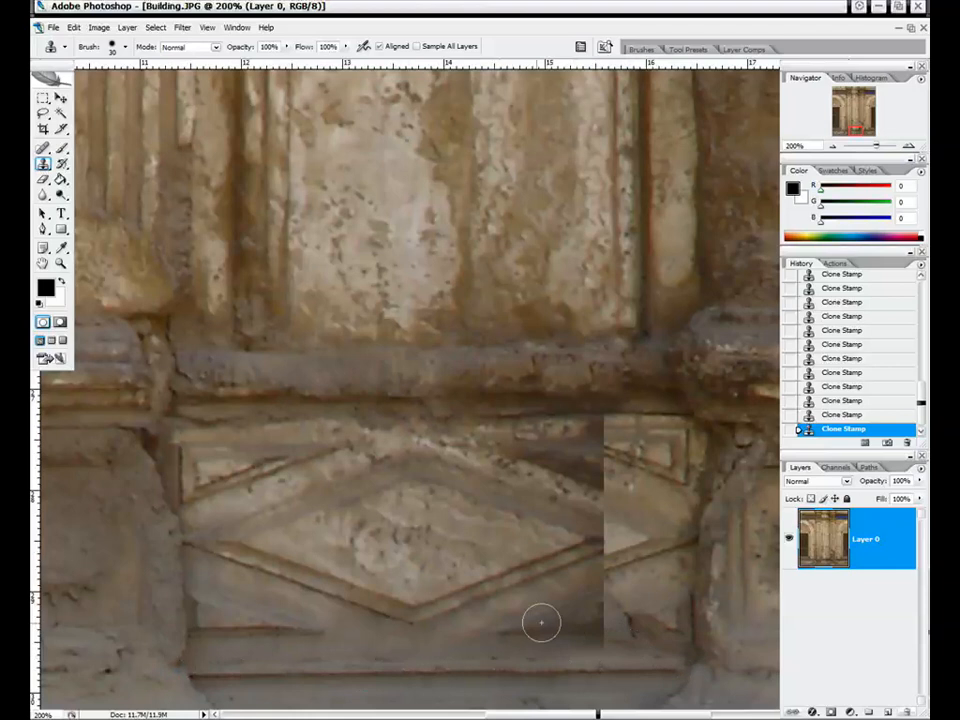
drag(615, 626, 607, 572)
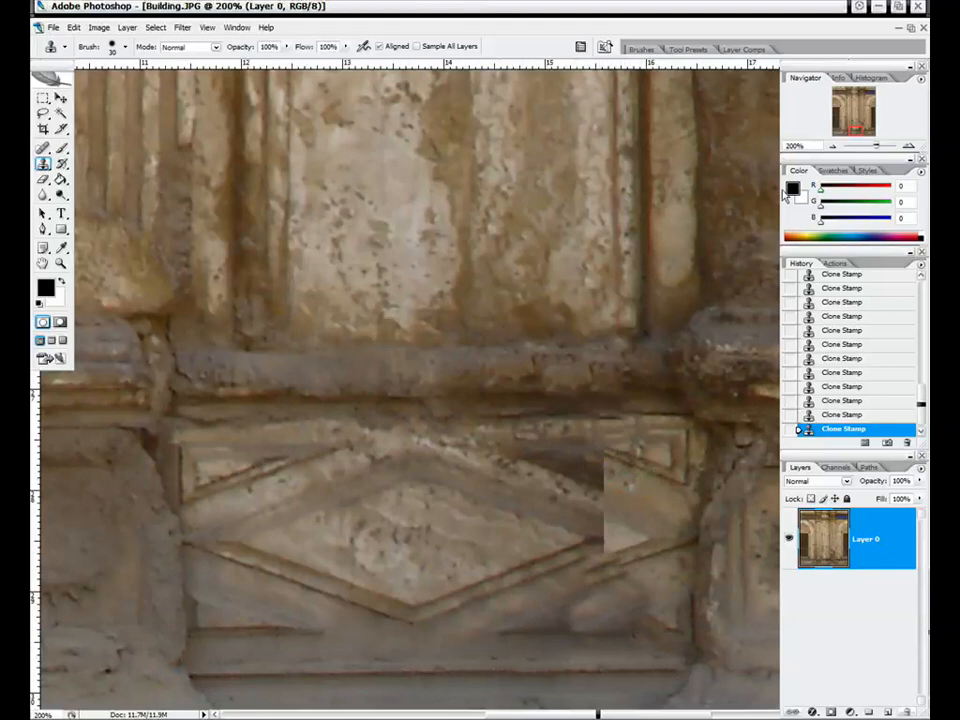
- Clone clean fluted stone over the dark shadow patch at the lower end of the right pilaster
click(832, 146)
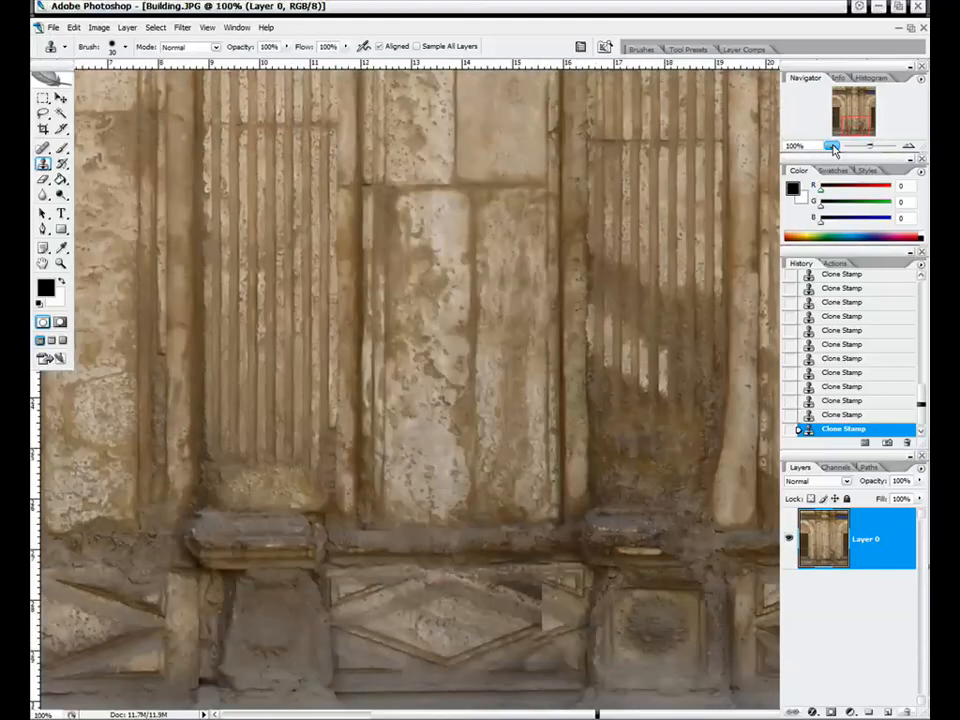
mouse_move(855, 124)
mouse_down()
mouse_move(846, 134)
mouse_move(856, 126)
mouse_up()
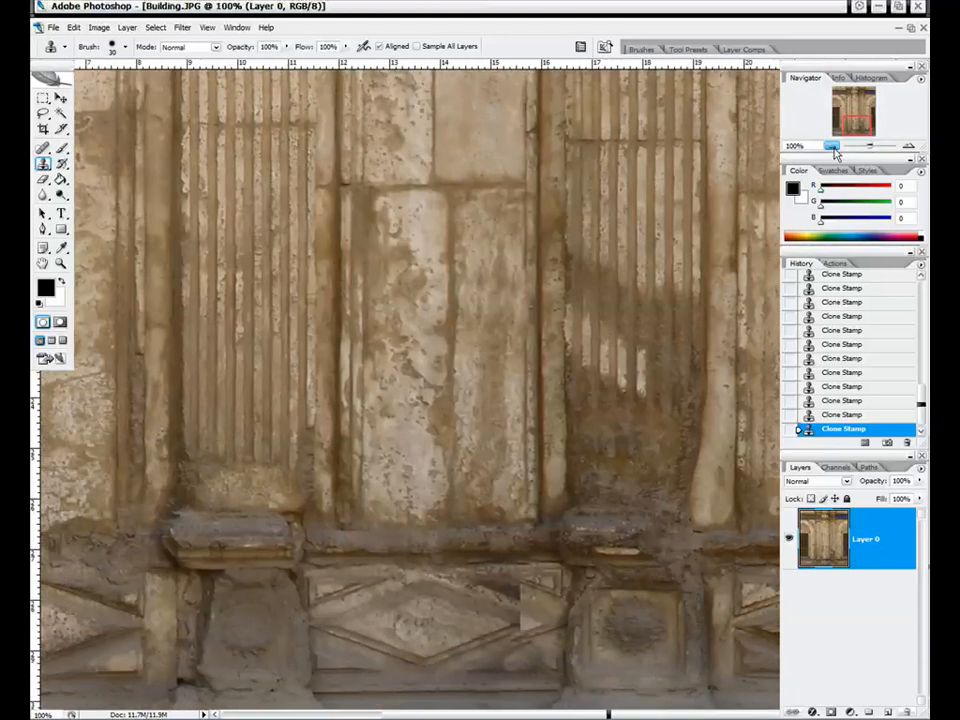
click(832, 147)
click(832, 147)
click(832, 147)
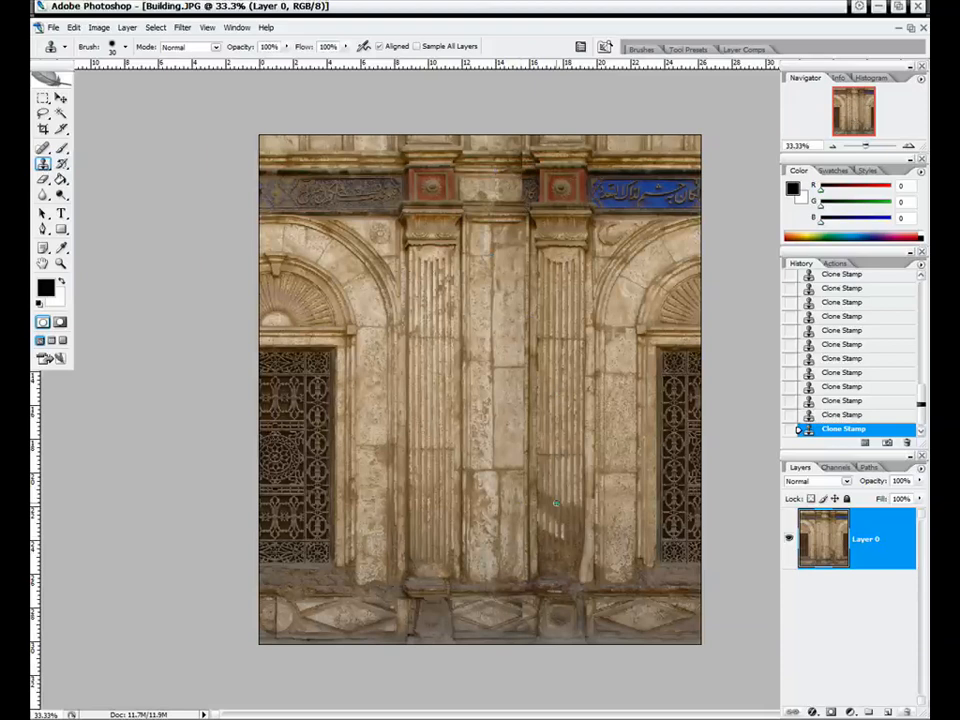
click(910, 145)
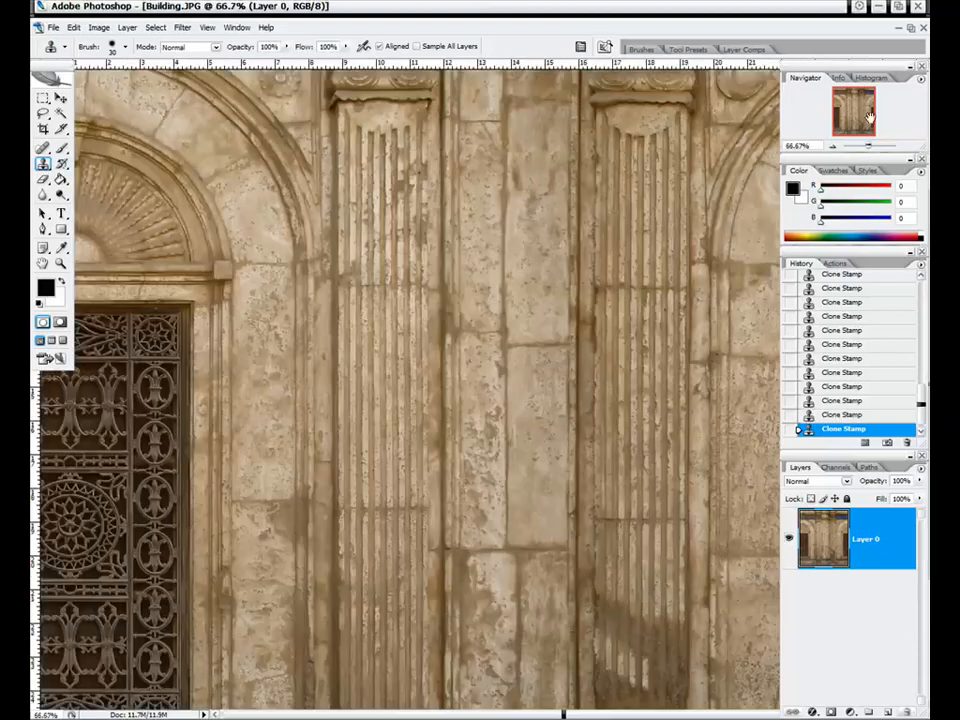
scroll(658, 433, down, 5)
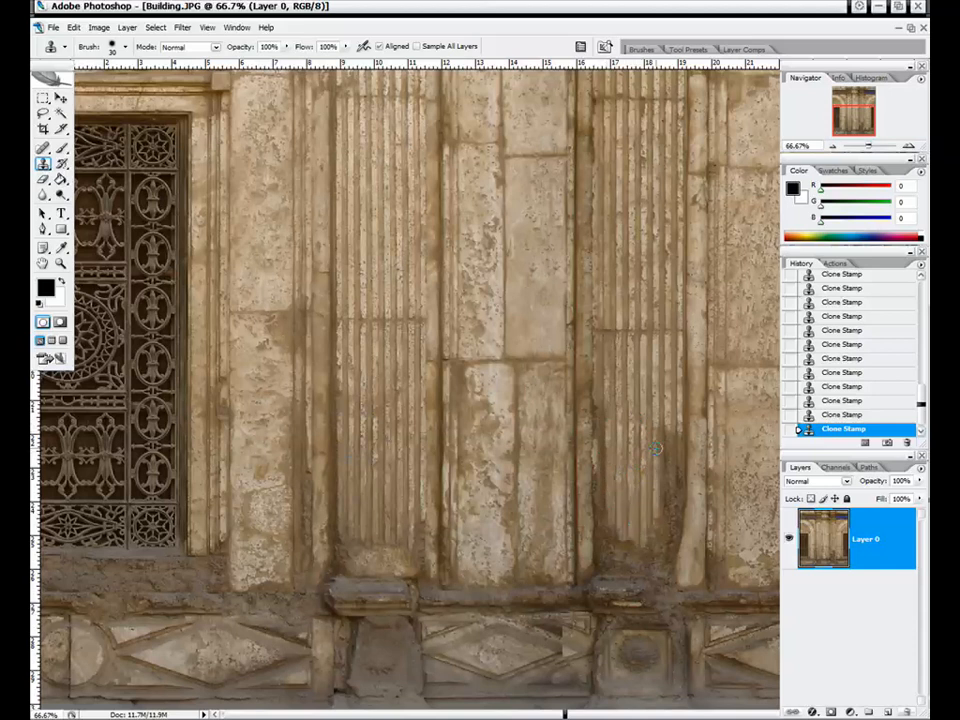
drag(675, 436, 665, 526)
click(669, 525)
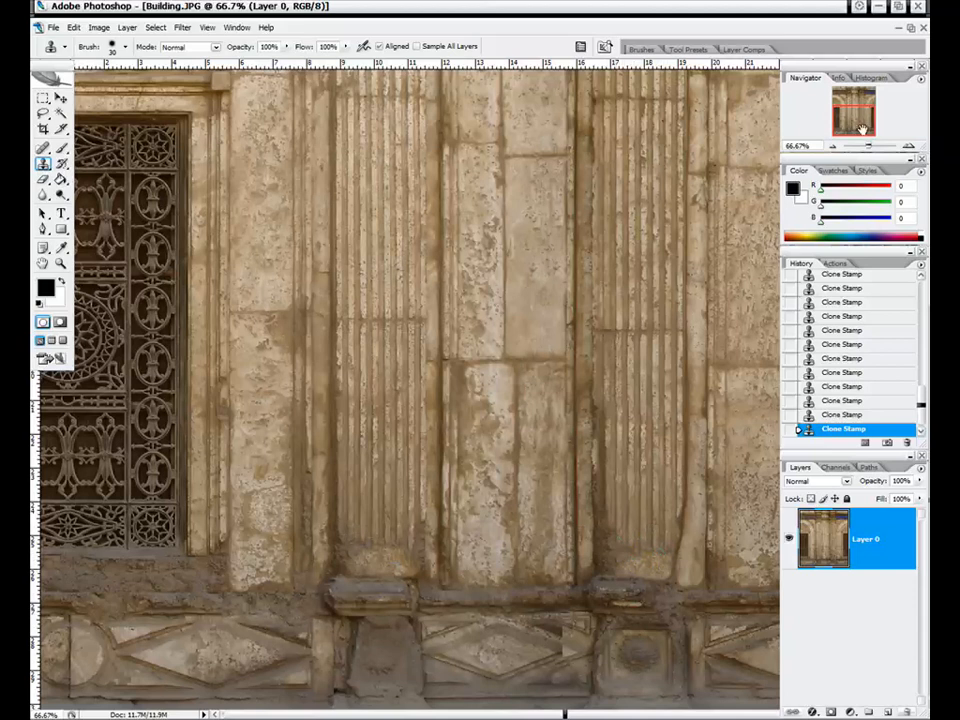
- Examine the whole facade and its middle section for remaining seams and uneven patches
mouse_move(868, 120)
mouse_down()
mouse_move(868, 104)
mouse_move(868, 121)
mouse_up()
click(833, 146)
click(833, 146)
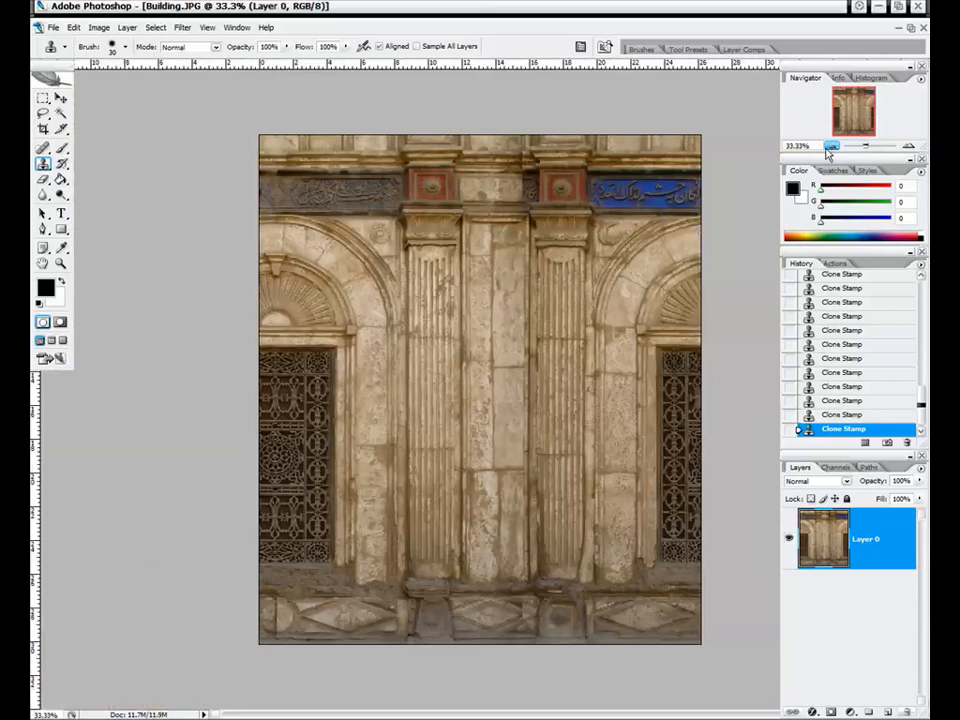
click(907, 146)
click(907, 146)
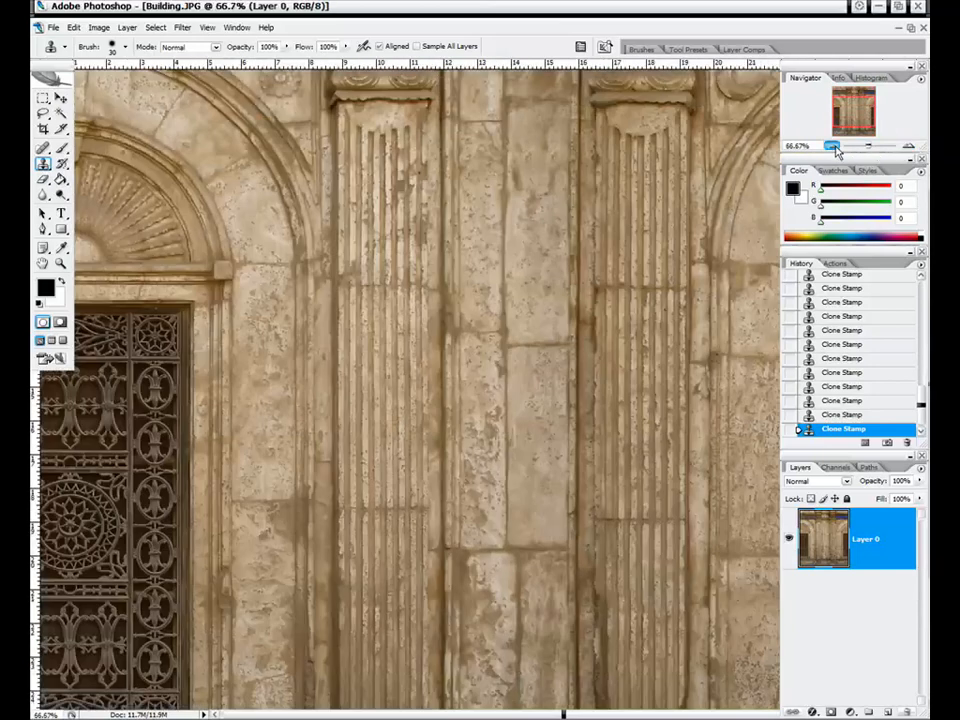
click(833, 146)
click(833, 146)
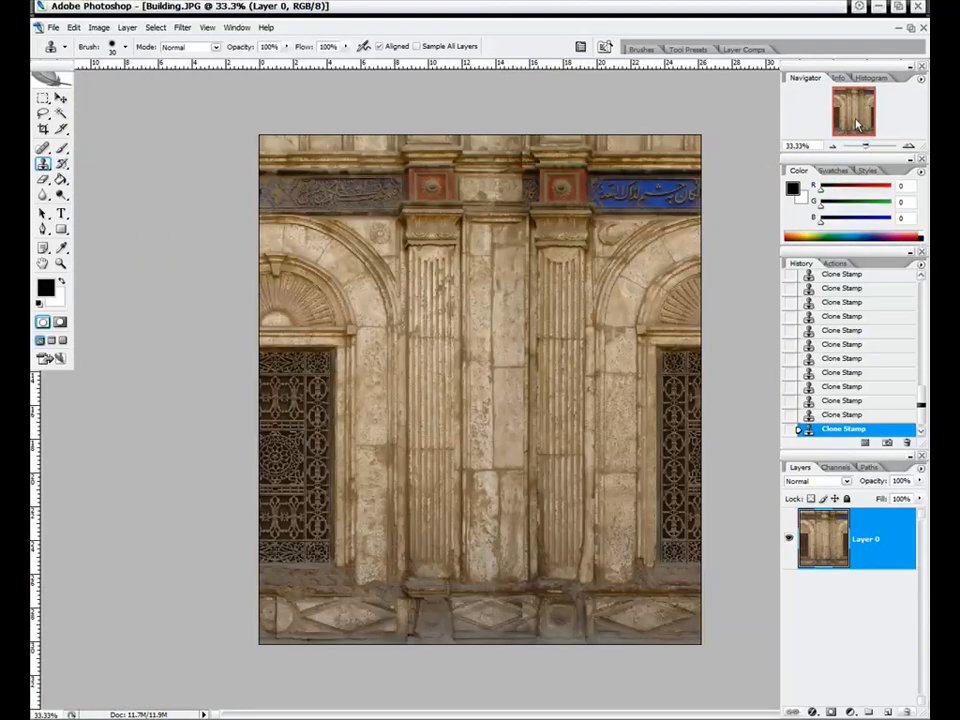
- Clone the square rosette block from the right pilaster's pedestal over the worn pedestal of the left pilaster
click(908, 146)
click(908, 146)
drag(865, 112, 862, 130)
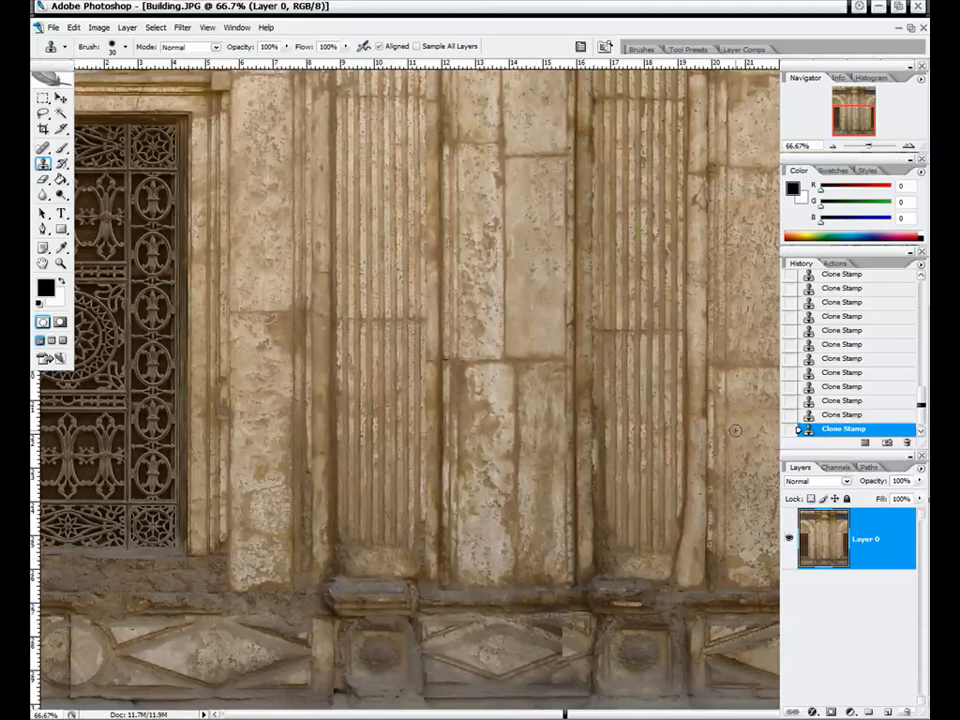
- Select the diamond panel beneath the left window's side wall and enlarge the selection to enclose its full frame
key(ctrl+plus)
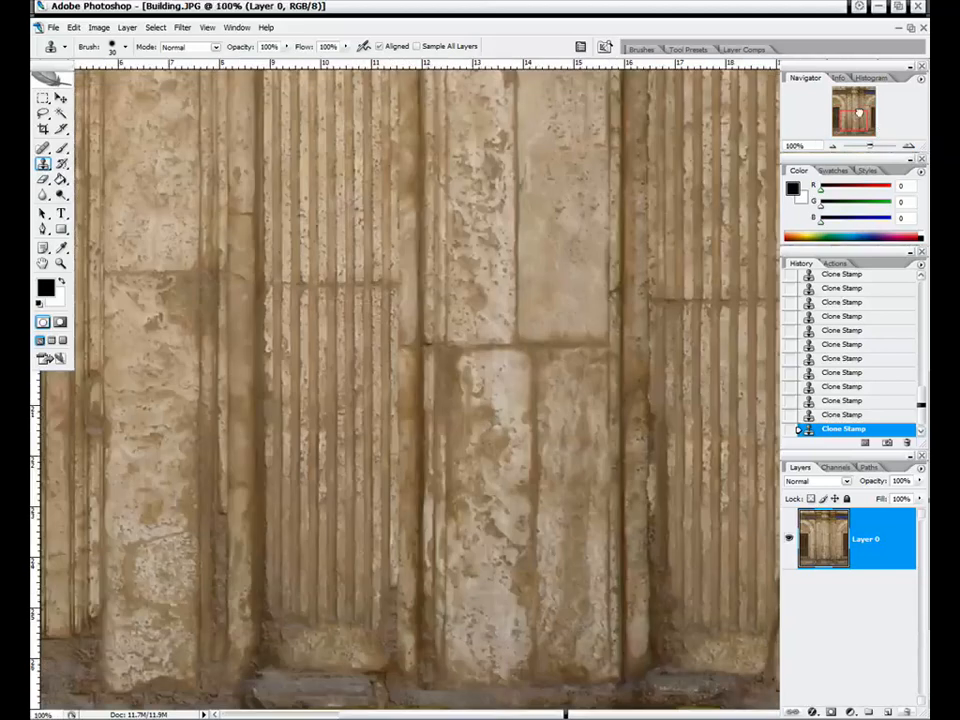
drag(858, 113, 857, 130)
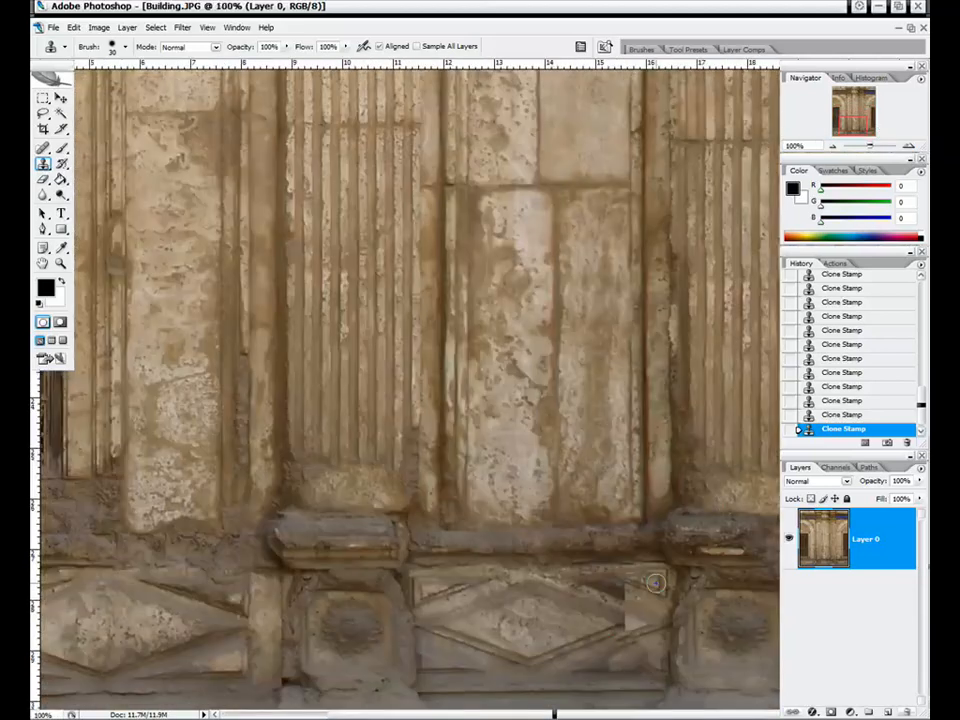
drag(862, 127, 858, 129)
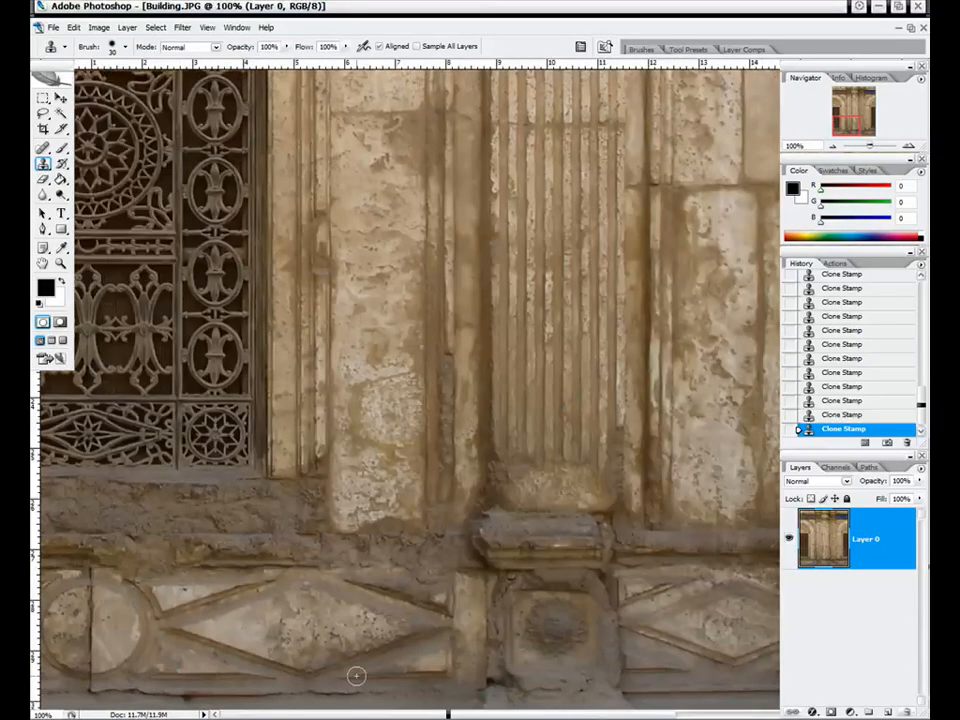
key(m)
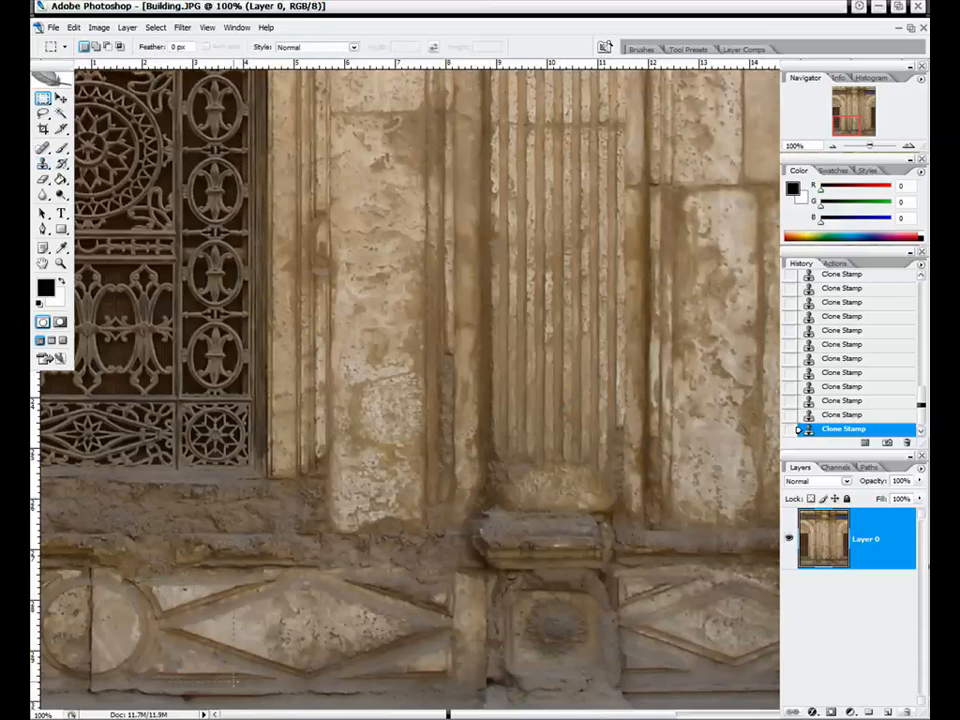
drag(158, 578, 461, 700)
right_click(341, 411)
click(399, 547)
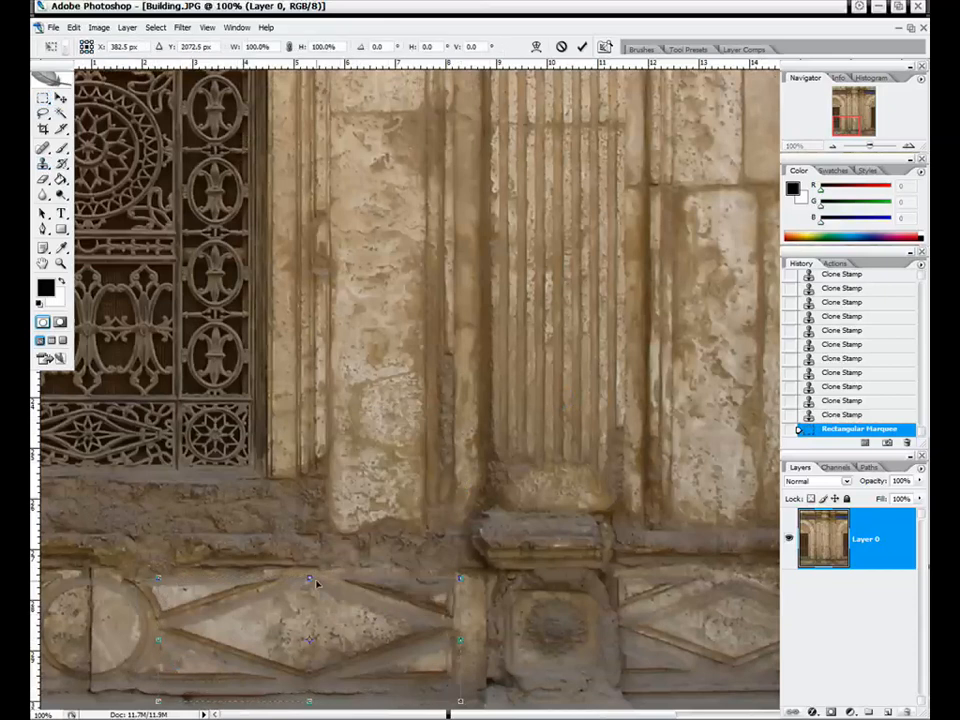
drag(311, 577, 311, 558)
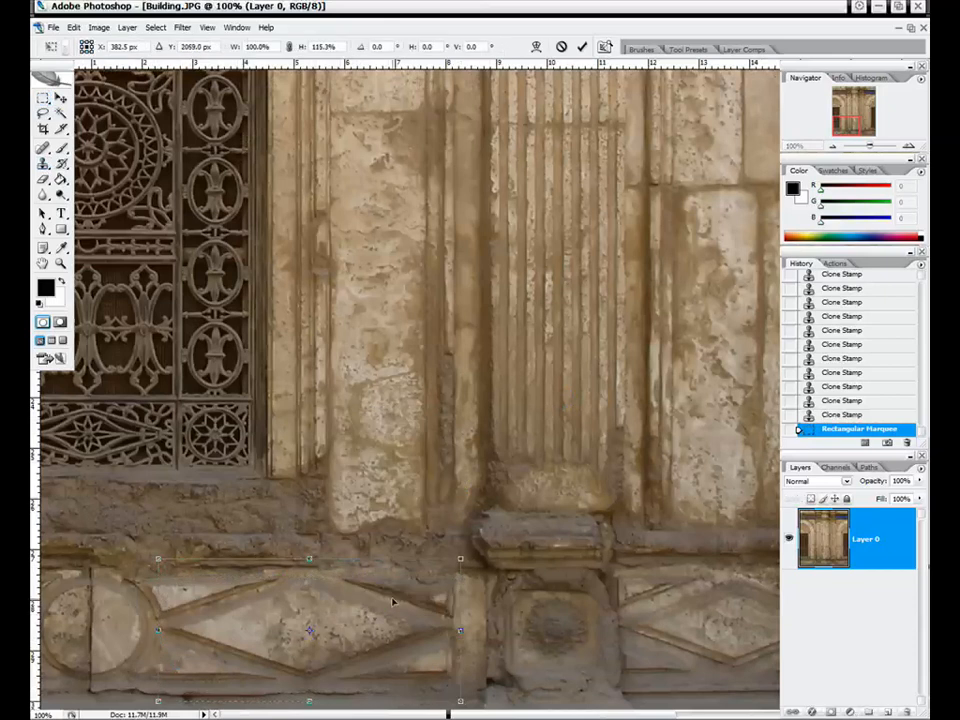
drag(461, 630, 468, 630)
drag(158, 631, 149, 631)
key(Return)
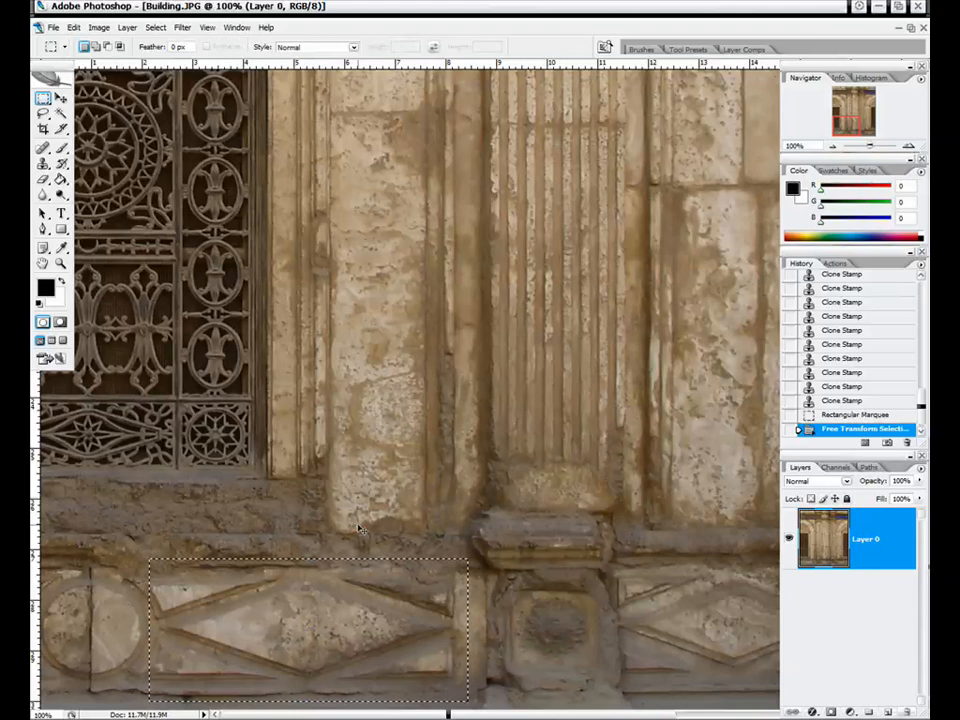
- Paste the copied diamond panel as a new layer and move it over the seamed panel between the two pilasters
key(ctrl+v)
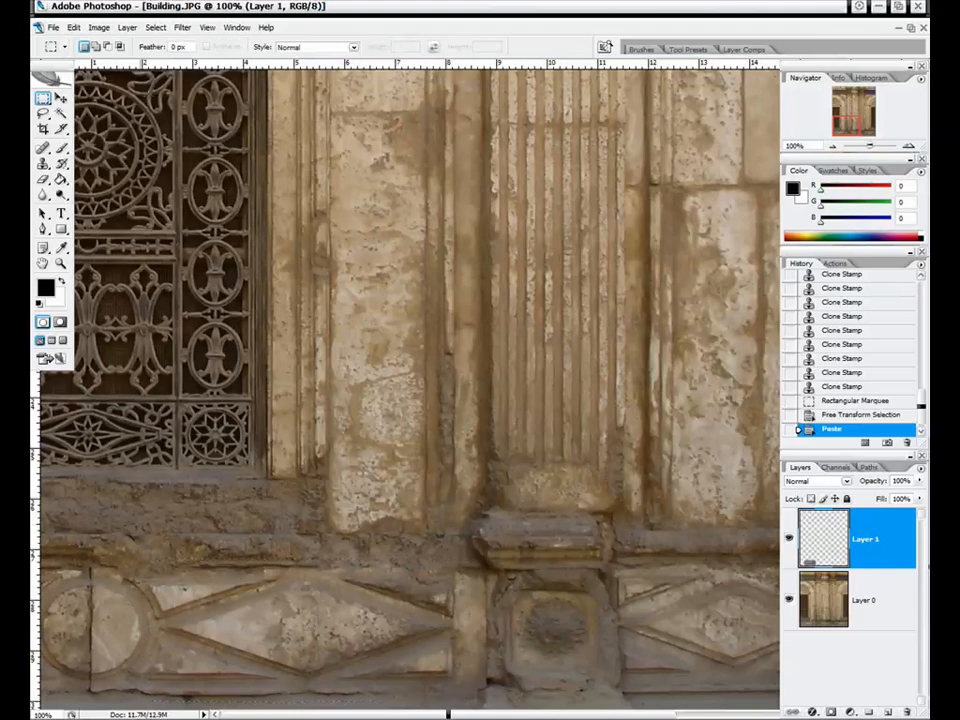
click(60, 97)
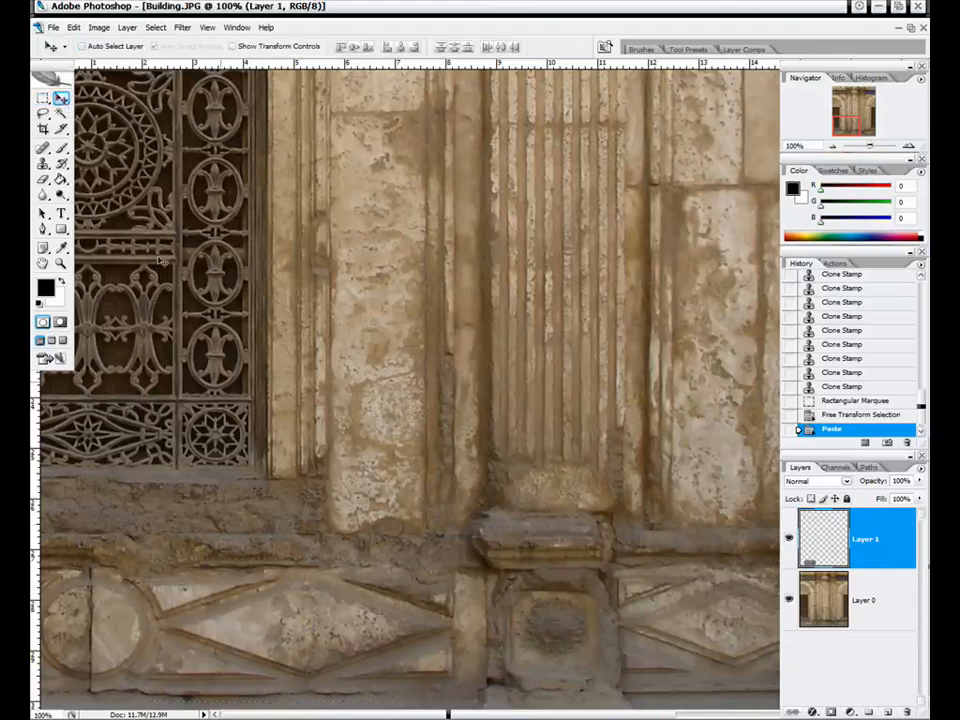
drag(336, 589, 666, 566)
drag(847, 122, 862, 123)
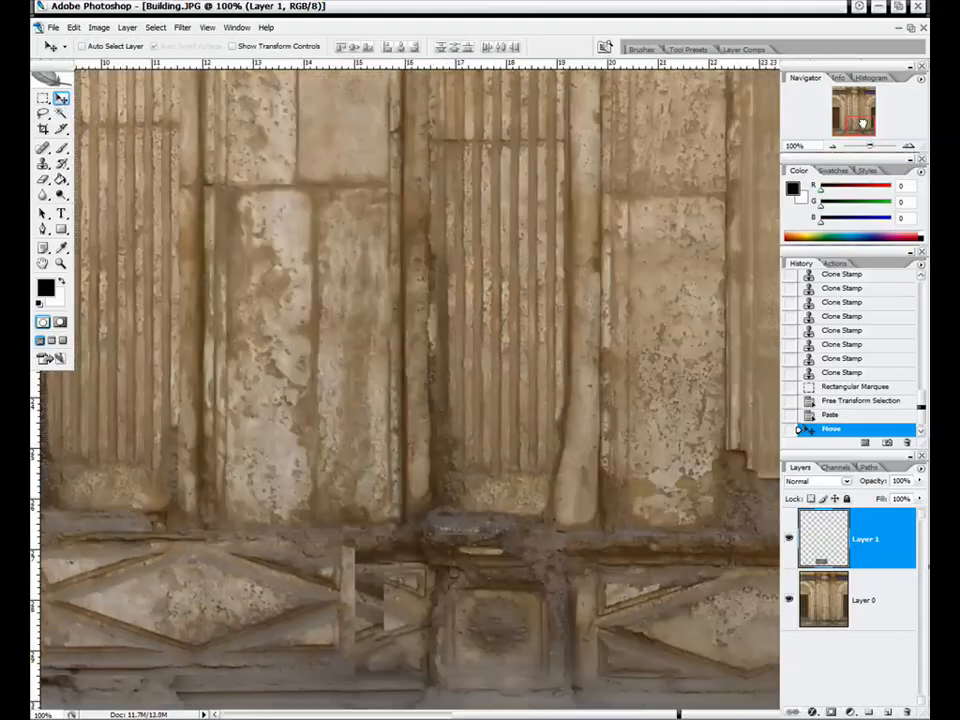
drag(300, 565, 413, 566)
drag(859, 125, 854, 125)
mouse_move(530, 602)
mouse_down()
mouse_move(512, 609)
mouse_move(428, 595)
mouse_move(513, 595)
mouse_up()
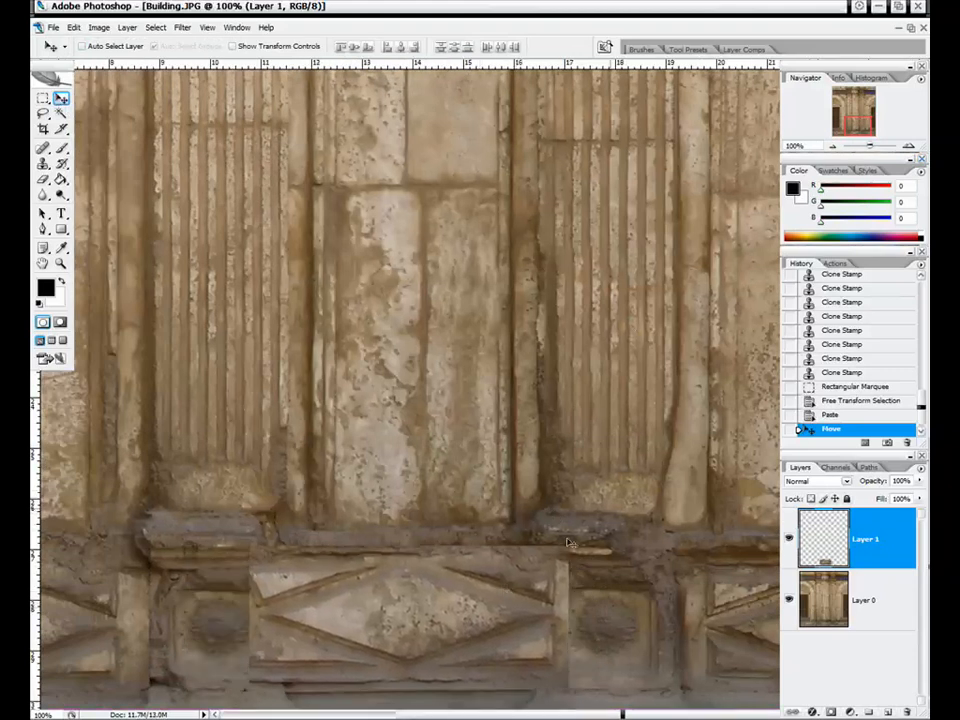
- Lower the pasted panel layer's opacity to 68% and align it with the left edge of the panel underneath
click(920, 482)
drag(903, 497, 897, 499)
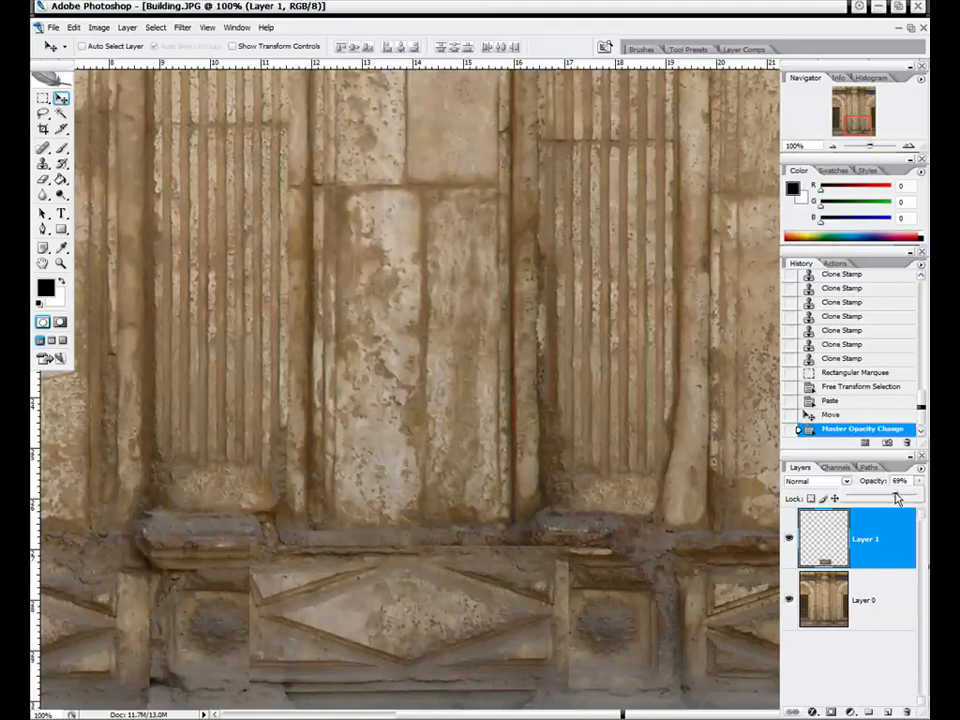
click(524, 609)
drag(524, 609, 544, 625)
- Scale the pasted panel to about 86% width to fit between the pedestals and restore its layer opacity to 100%
click(43, 99)
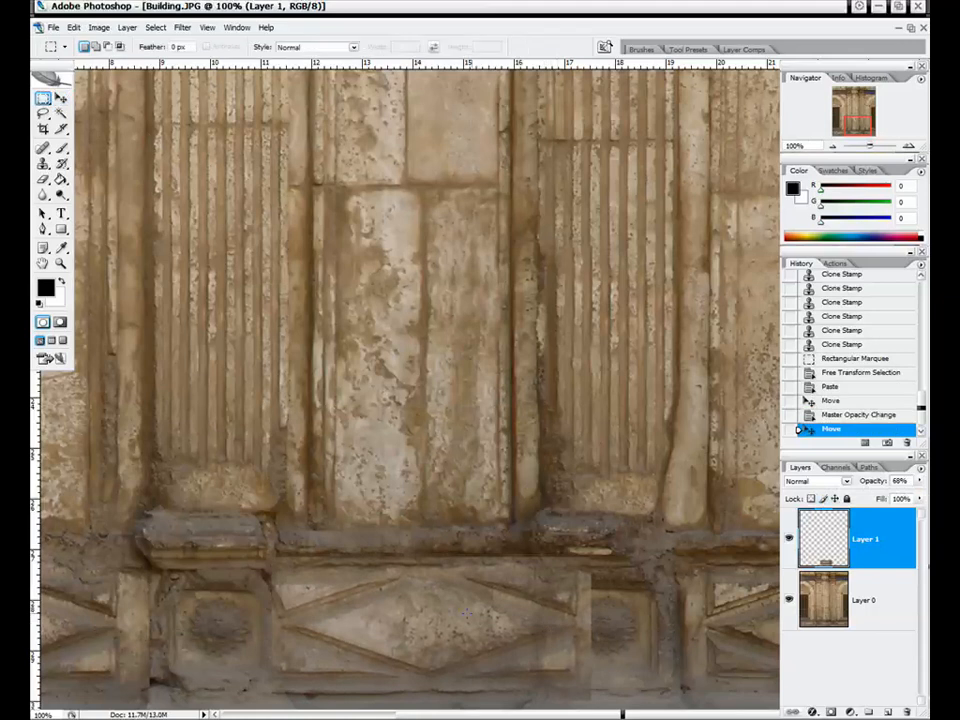
right_click(486, 456)
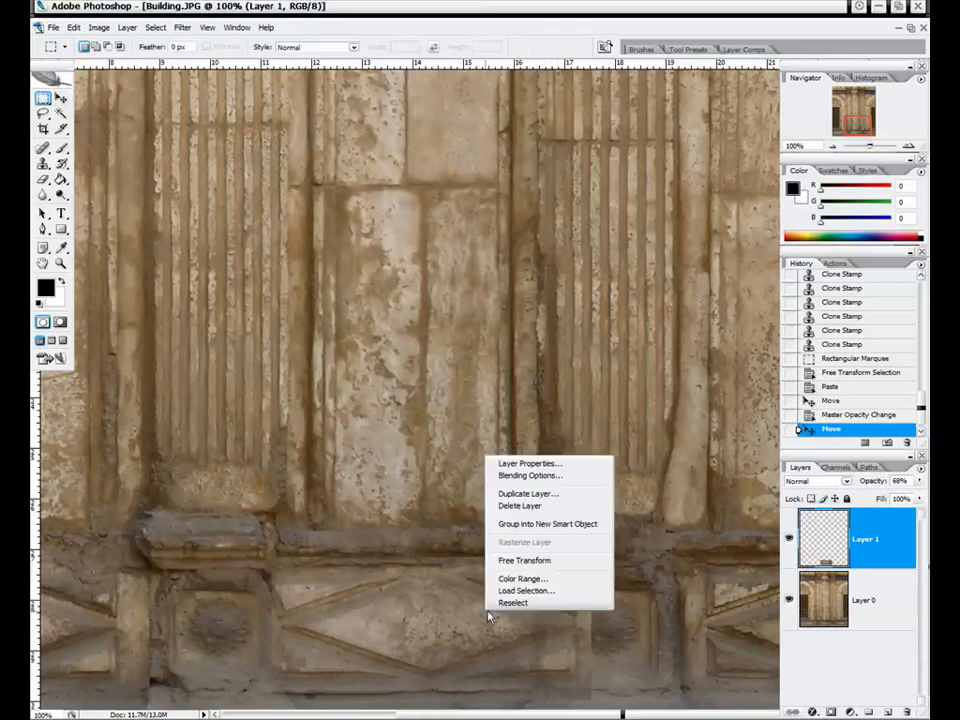
click(533, 561)
drag(589, 628, 545, 627)
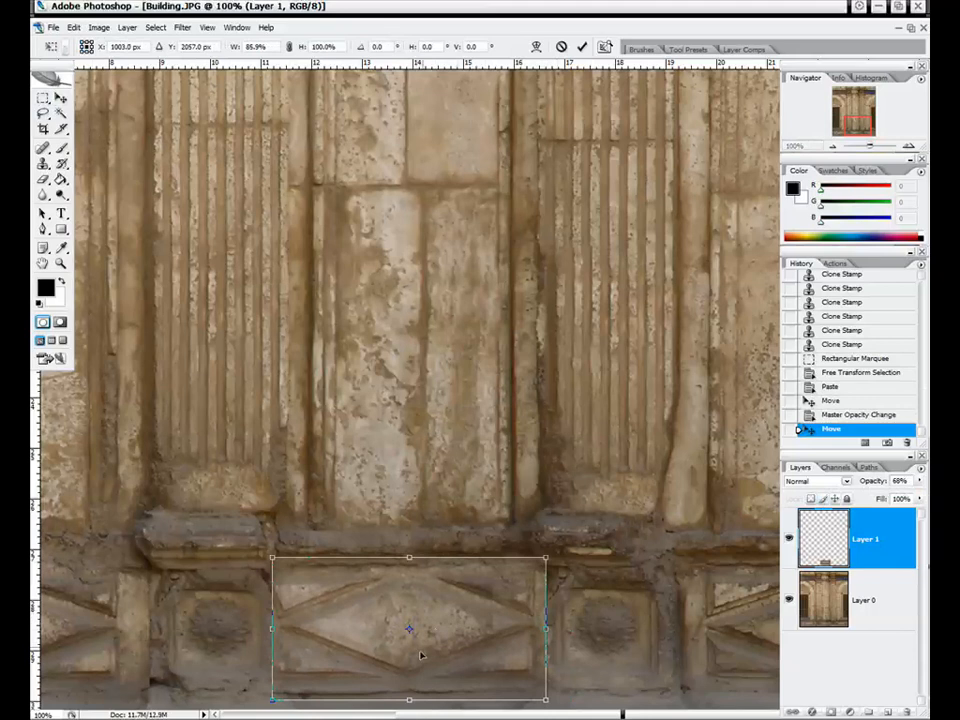
key(Return)
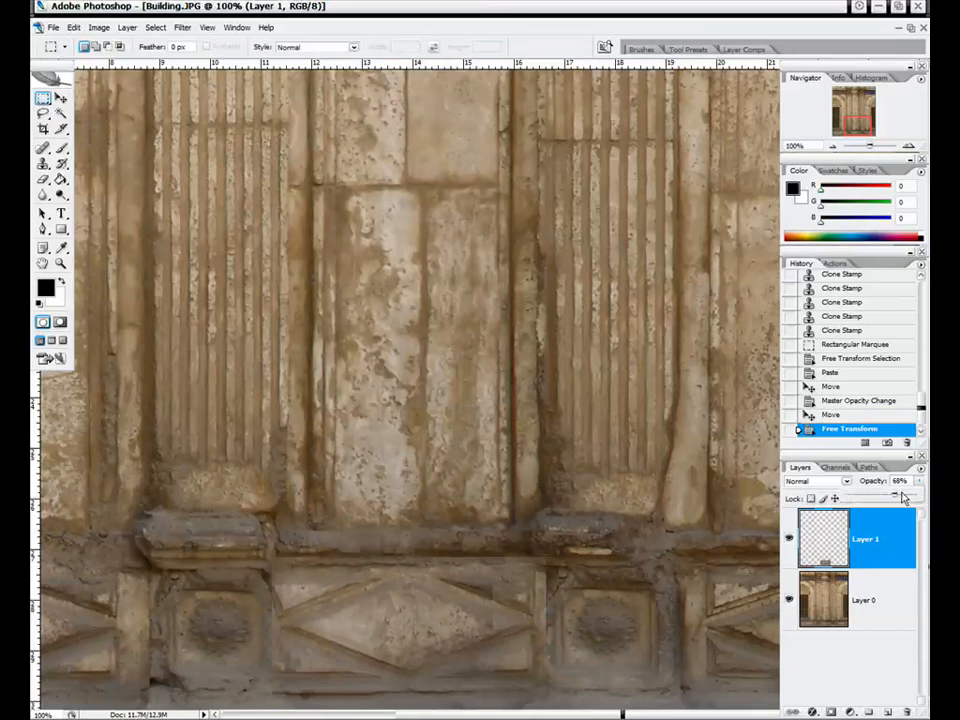
key(0)
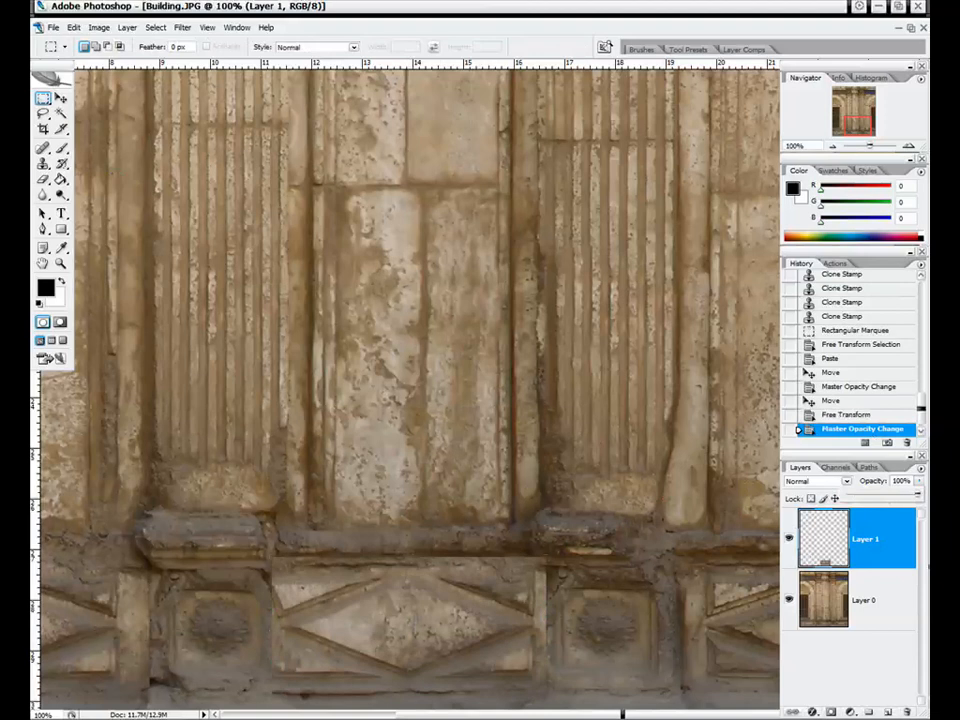
- Soften the Eraser to 10% hardness and erase the hard right edge of the pasted diamond panel
key(e)
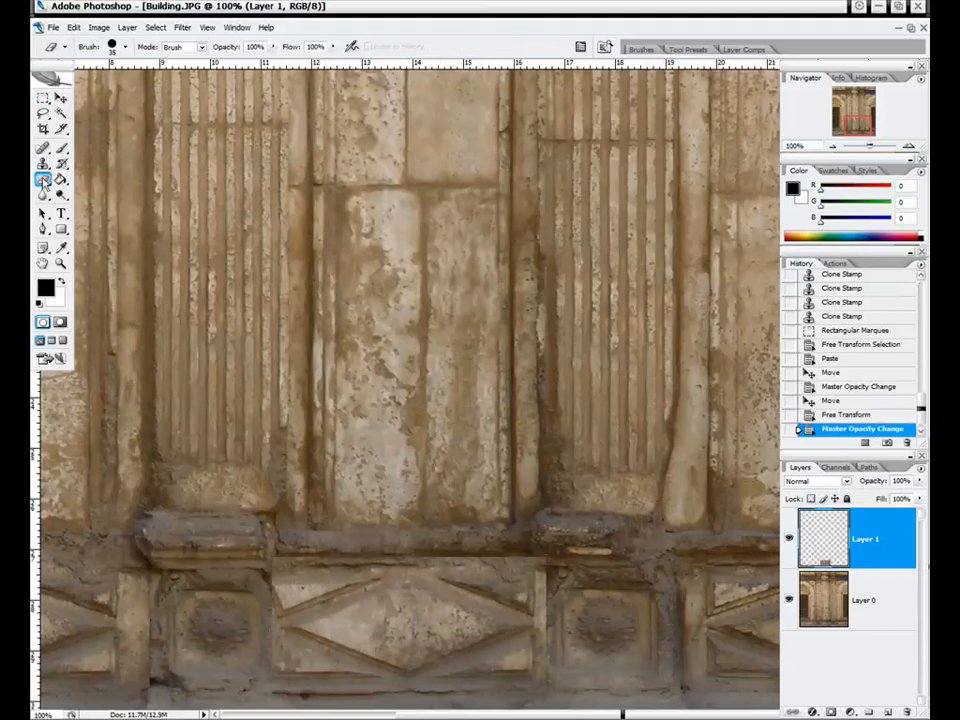
click(907, 146)
drag(854, 123, 854, 128)
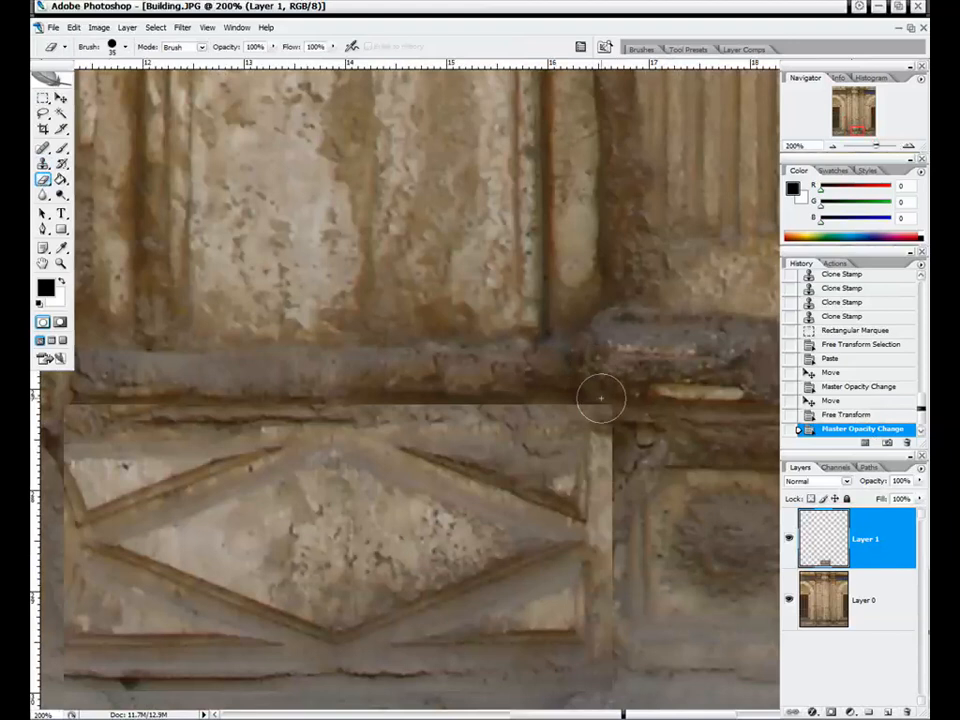
right_click(606, 394)
drag(747, 464, 621, 464)
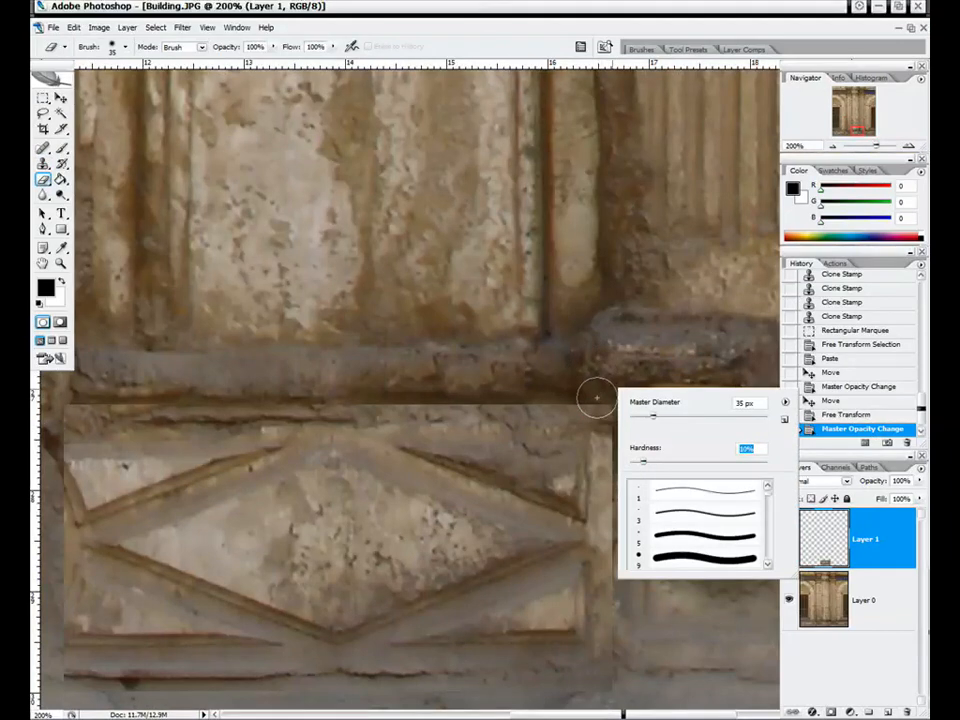
click(596, 400)
mouse_move(604, 407)
mouse_down()
mouse_move(616, 478)
mouse_move(609, 681)
mouse_move(462, 689)
mouse_move(152, 666)
mouse_move(75, 671)
mouse_up()
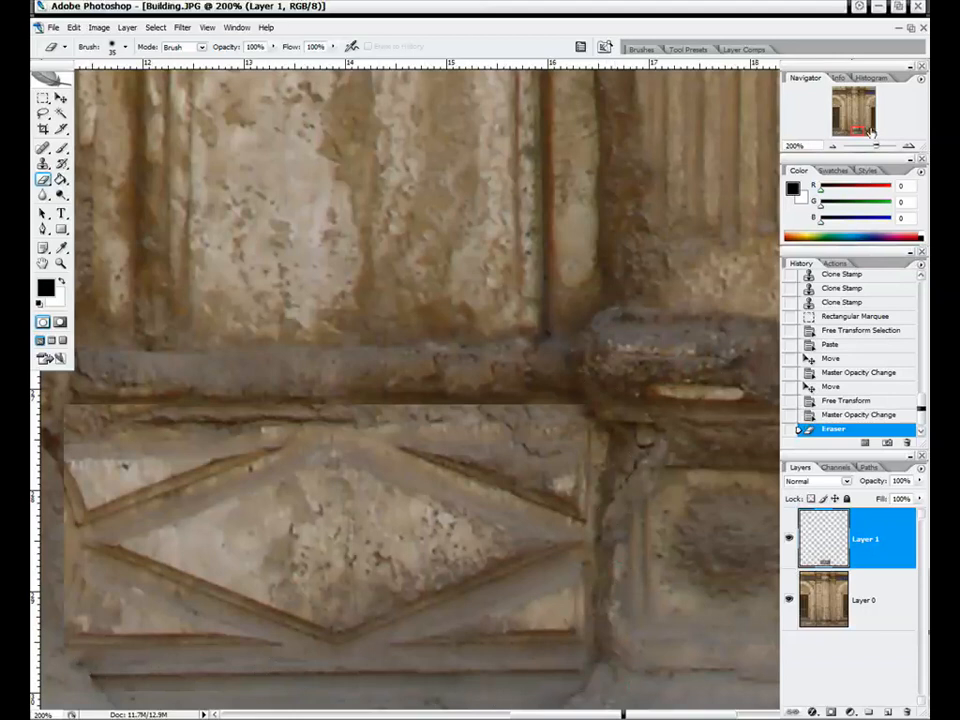
- Erase the pasted diamond panel's remaining hard edges along its left side, top and bottom to blend it into the stonework
drag(856, 130, 852, 130)
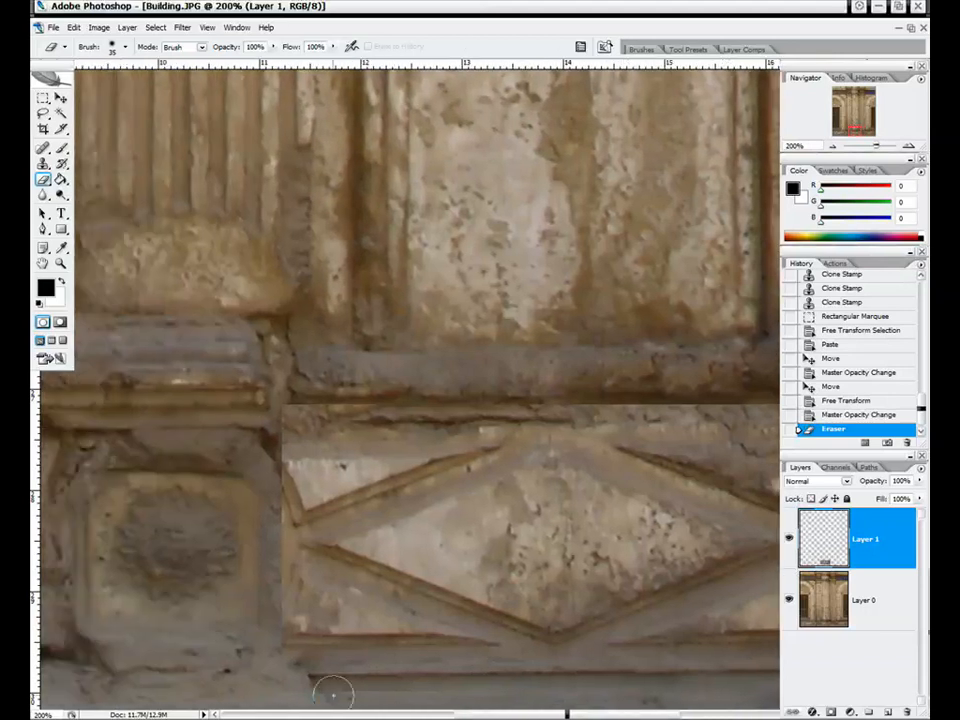
mouse_move(279, 669)
mouse_down()
mouse_move(270, 617)
mouse_move(276, 411)
mouse_move(387, 398)
mouse_move(715, 400)
mouse_up()
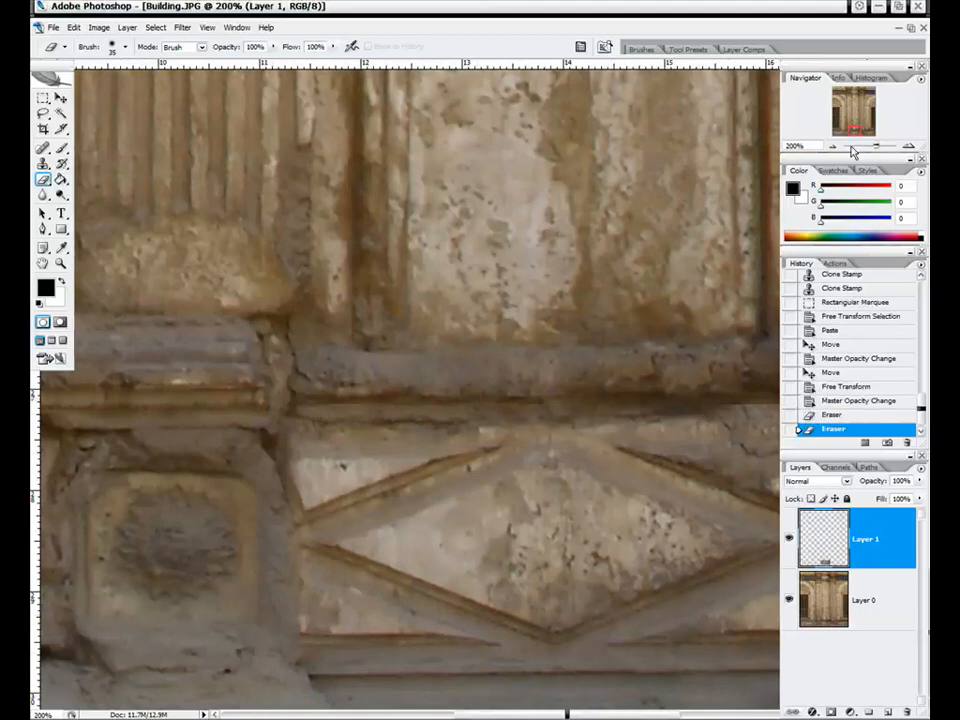
drag(853, 131, 861, 130)
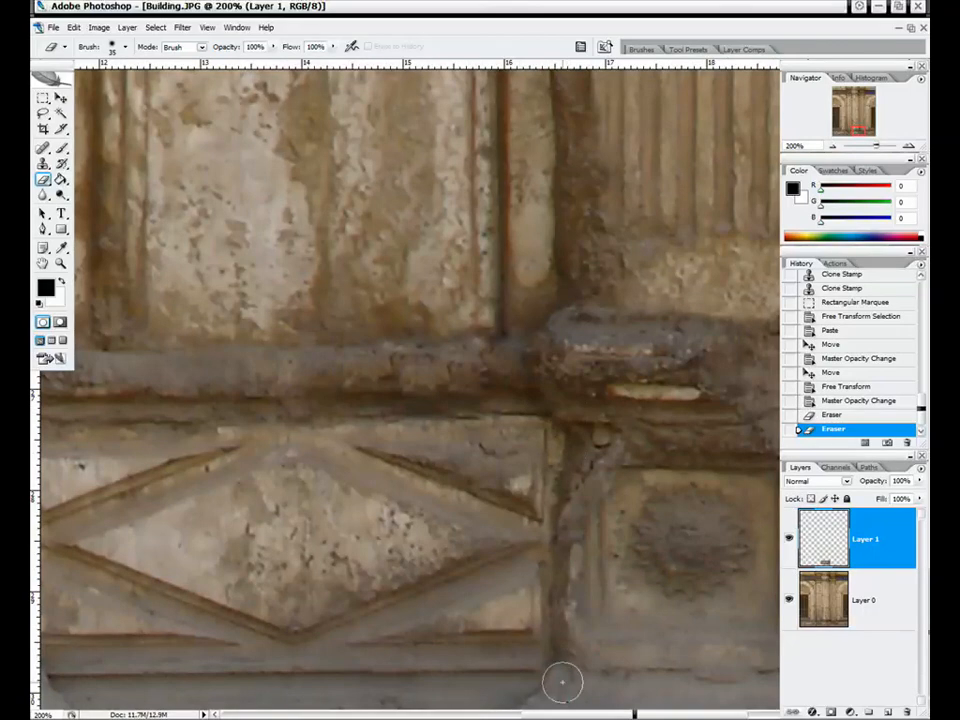
mouse_move(506, 688)
mouse_down()
mouse_move(469, 678)
mouse_move(290, 678)
mouse_up()
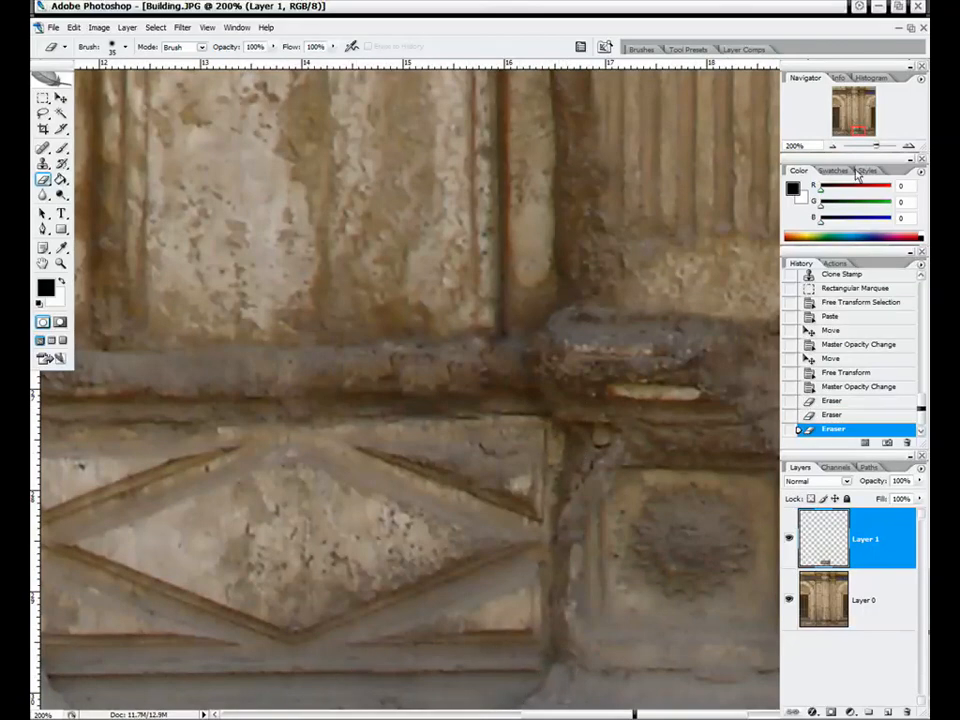
click(833, 147)
click(833, 147)
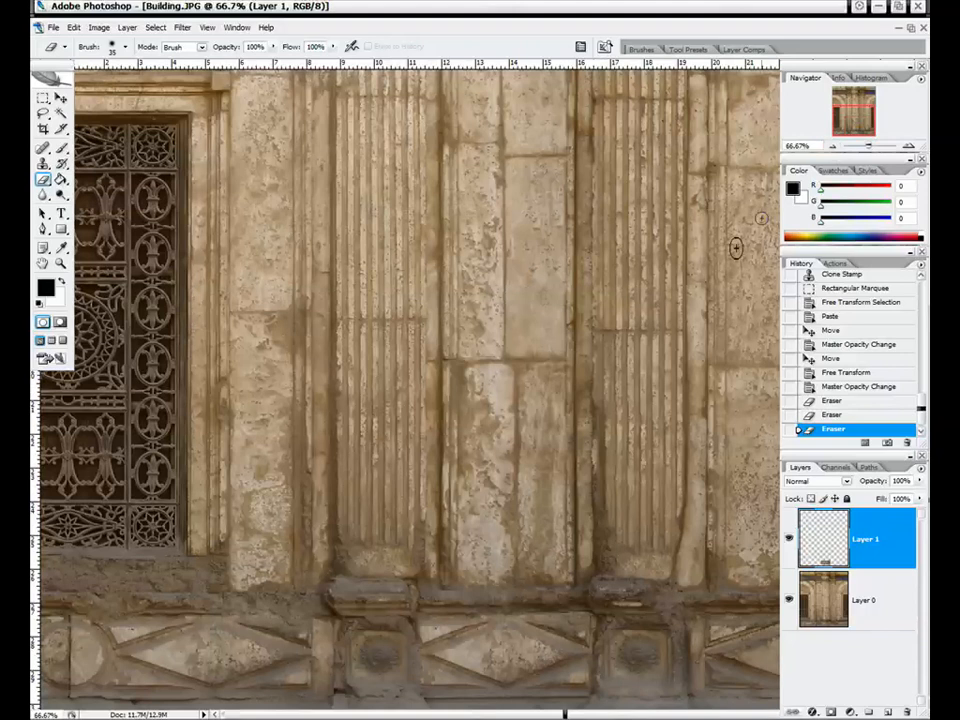
- Clone Stamp over the repeated dark pits inside the pasted diamond on Layer 1 so it differs from the original panel
drag(838, 140, 857, 146)
key(ctrl+plus)
key(ctrl+plus)
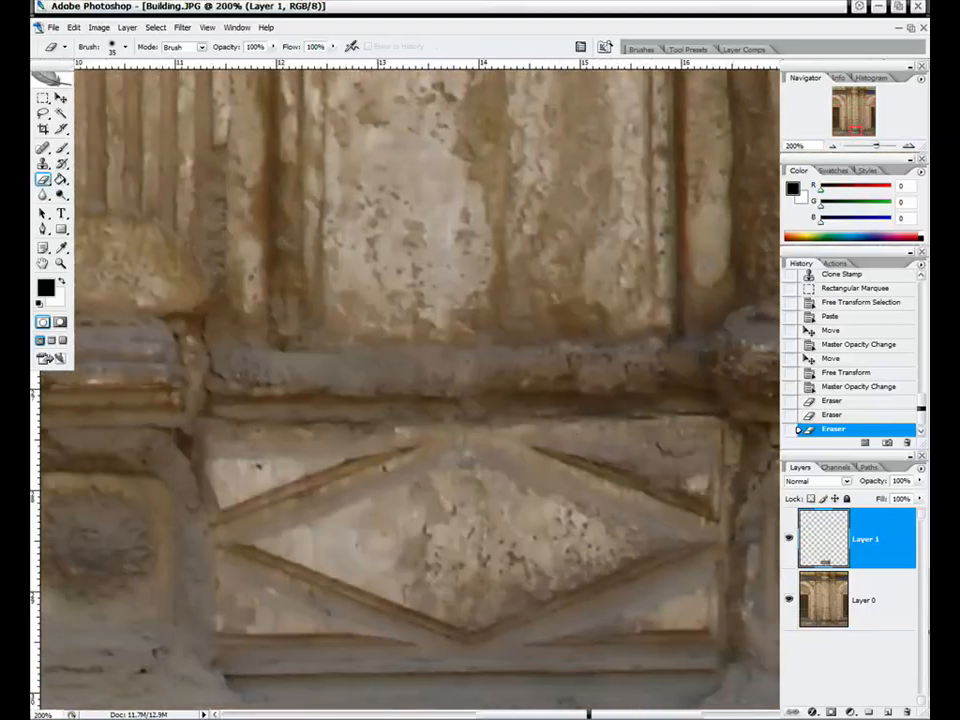
click(43, 163)
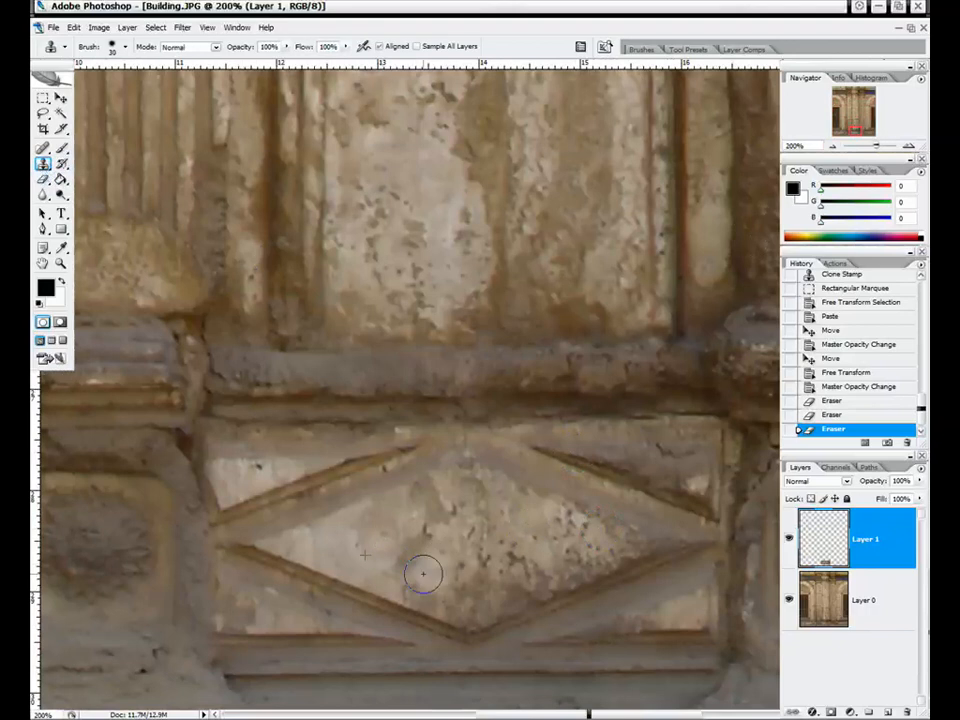
mouse_move(422, 572)
mouse_down()
mouse_move(430, 575)
mouse_move(416, 585)
mouse_move(456, 553)
mouse_move(400, 539)
mouse_up()
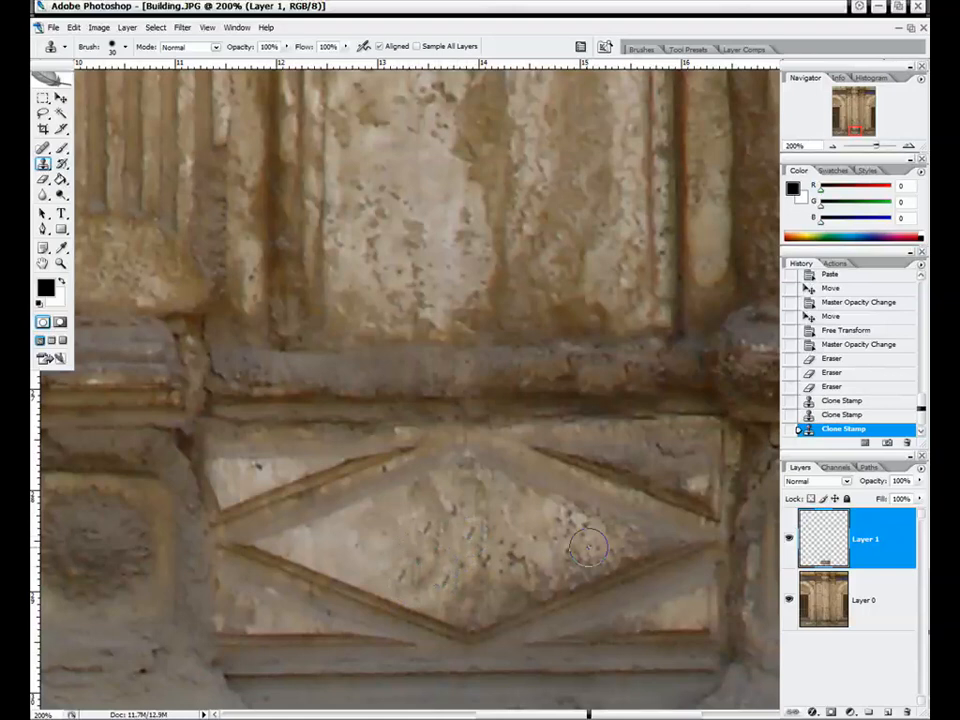
mouse_move(553, 561)
mouse_down()
mouse_move(525, 563)
mouse_move(561, 521)
mouse_up()
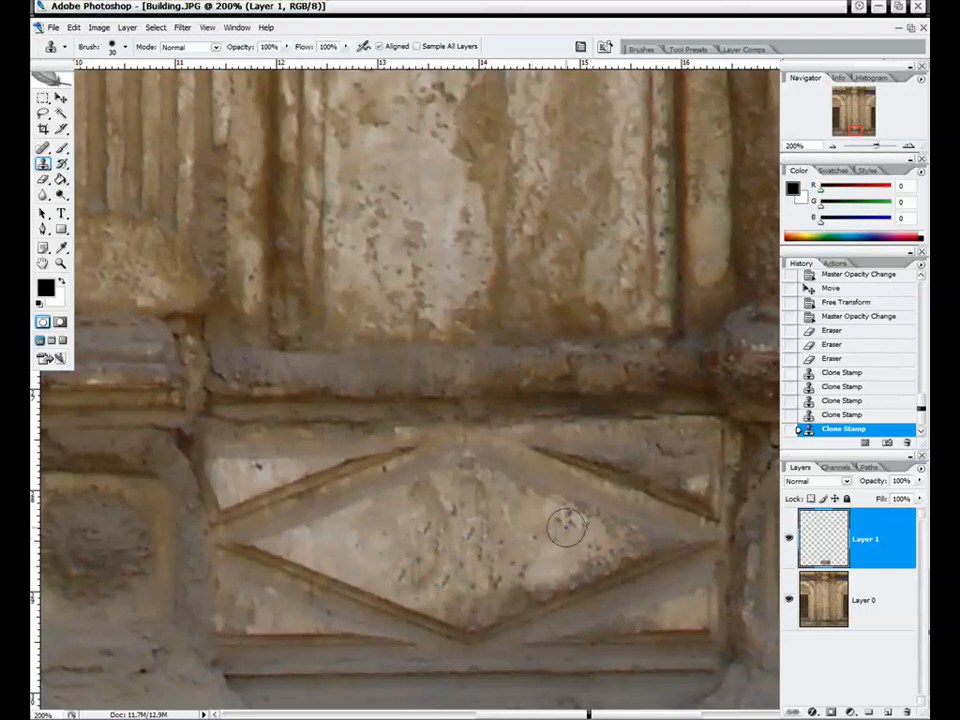
mouse_move(463, 566)
mouse_down()
mouse_move(521, 556)
mouse_move(426, 521)
mouse_move(424, 548)
mouse_move(400, 561)
mouse_move(485, 537)
mouse_move(475, 526)
mouse_move(415, 554)
mouse_move(414, 568)
mouse_move(396, 566)
mouse_move(456, 544)
mouse_up()
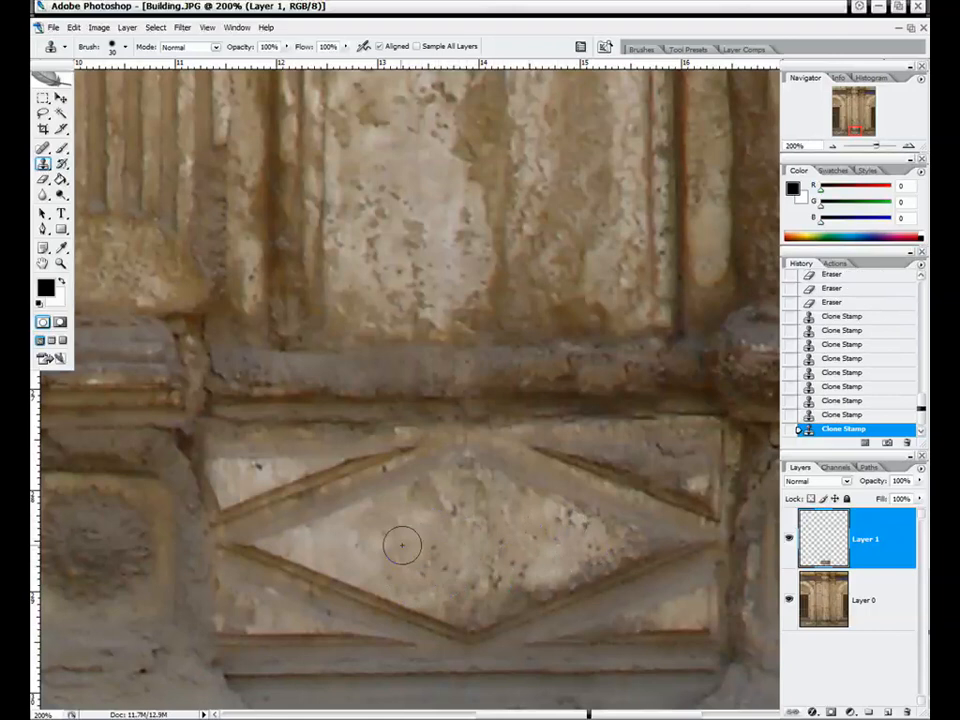
mouse_move(358, 546)
mouse_down()
mouse_move(446, 532)
mouse_move(376, 545)
mouse_move(456, 546)
mouse_move(410, 573)
mouse_move(400, 572)
mouse_move(521, 545)
mouse_up()
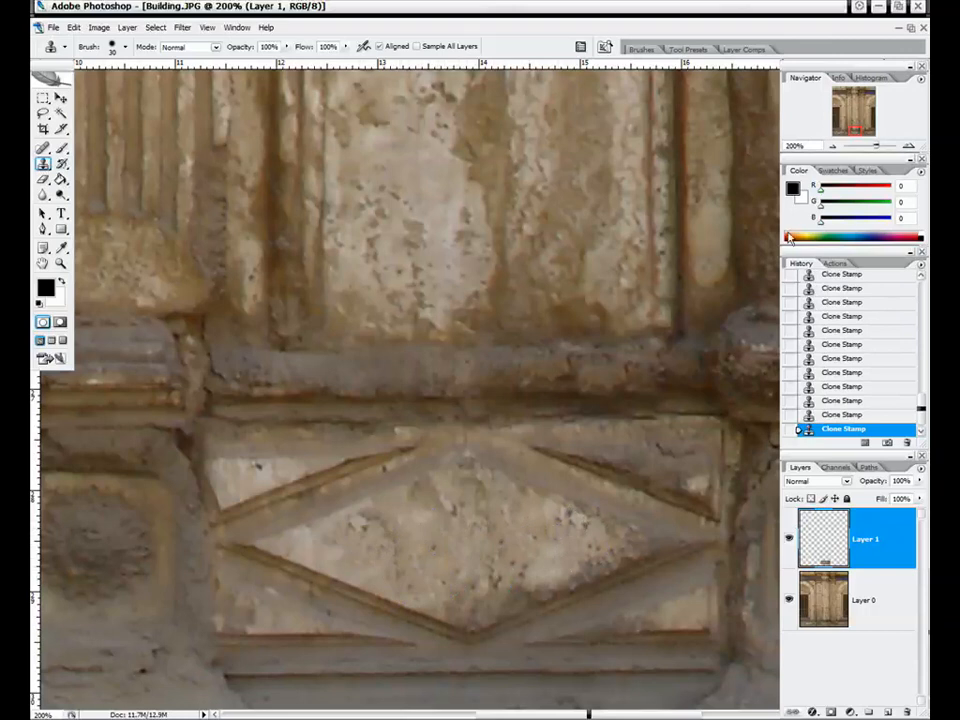
click(842, 130)
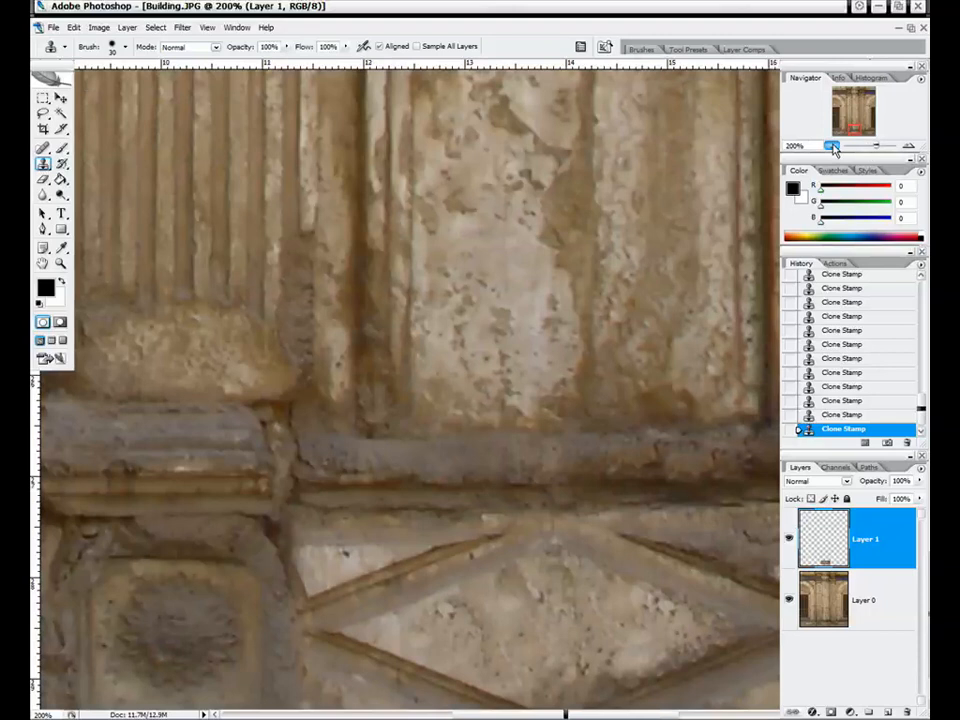
click(831, 146)
click(831, 146)
click(831, 146)
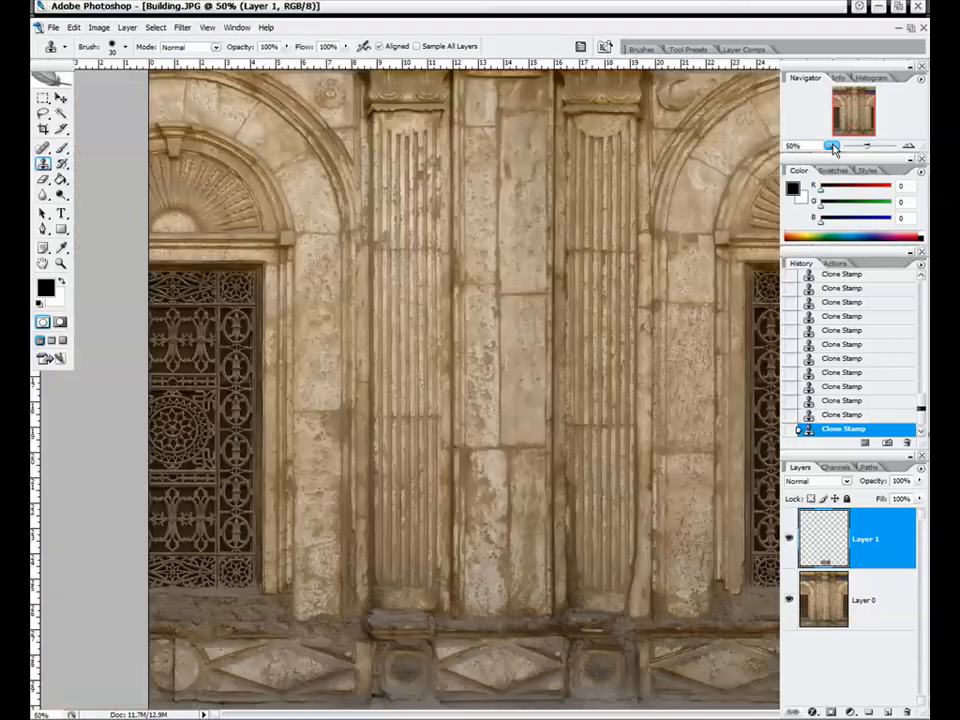
- On Layer 0, clone fluting over the uneven strip along the right pilaster's left edge, from the horizontal joint down to its base
click(907, 147)
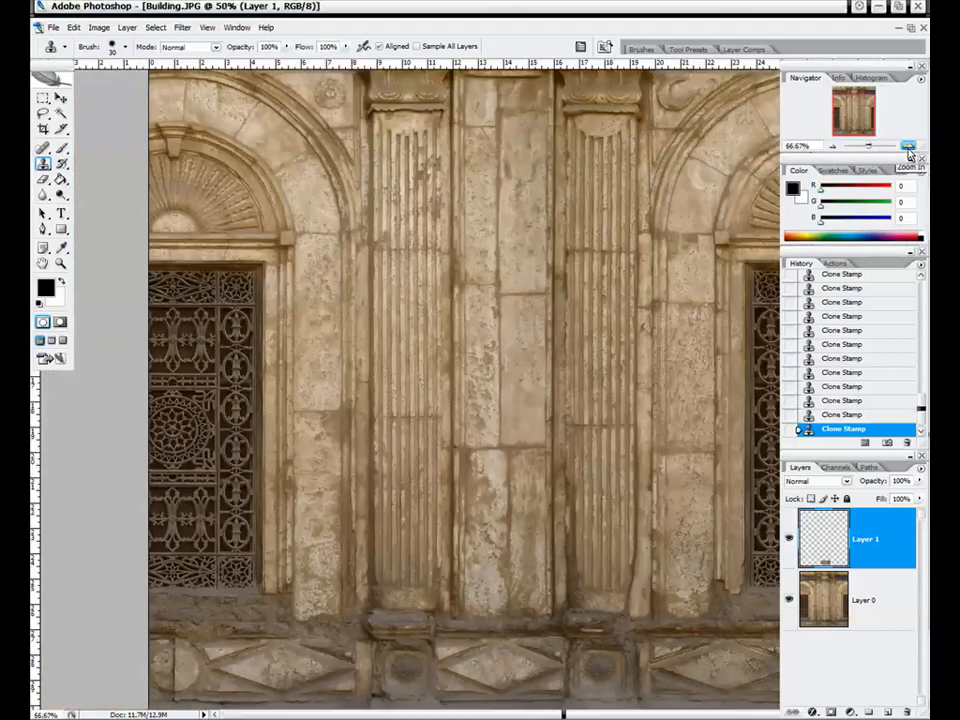
click(907, 147)
drag(855, 116, 848, 127)
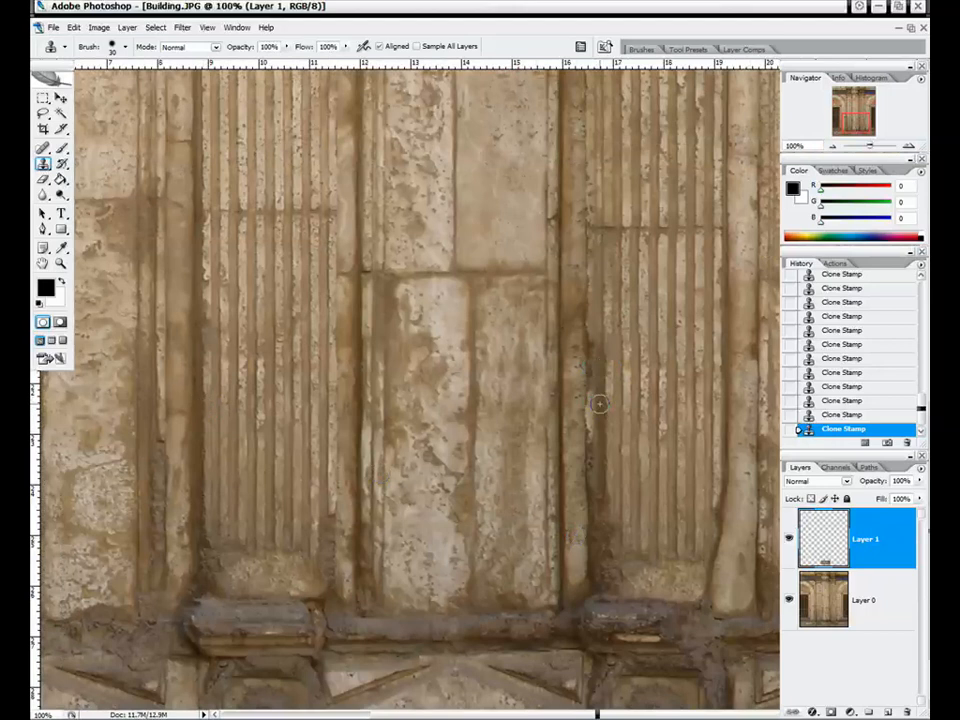
drag(593, 394, 597, 539)
click(825, 610)
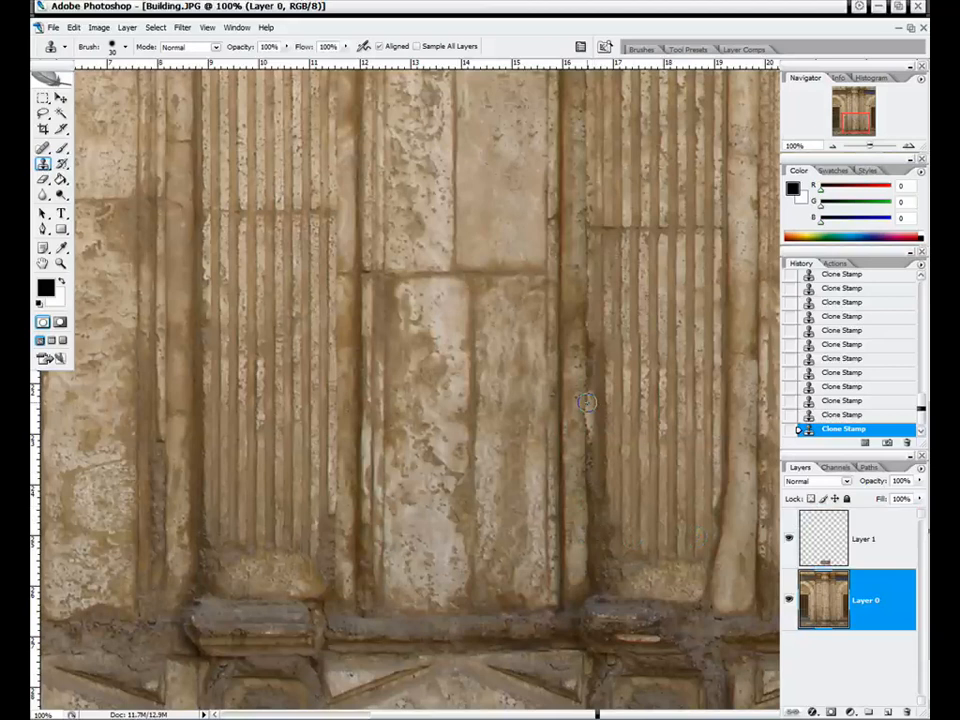
mouse_move(586, 401)
mouse_down()
mouse_move(588, 426)
mouse_move(590, 416)
mouse_up()
drag(586, 408, 586, 250)
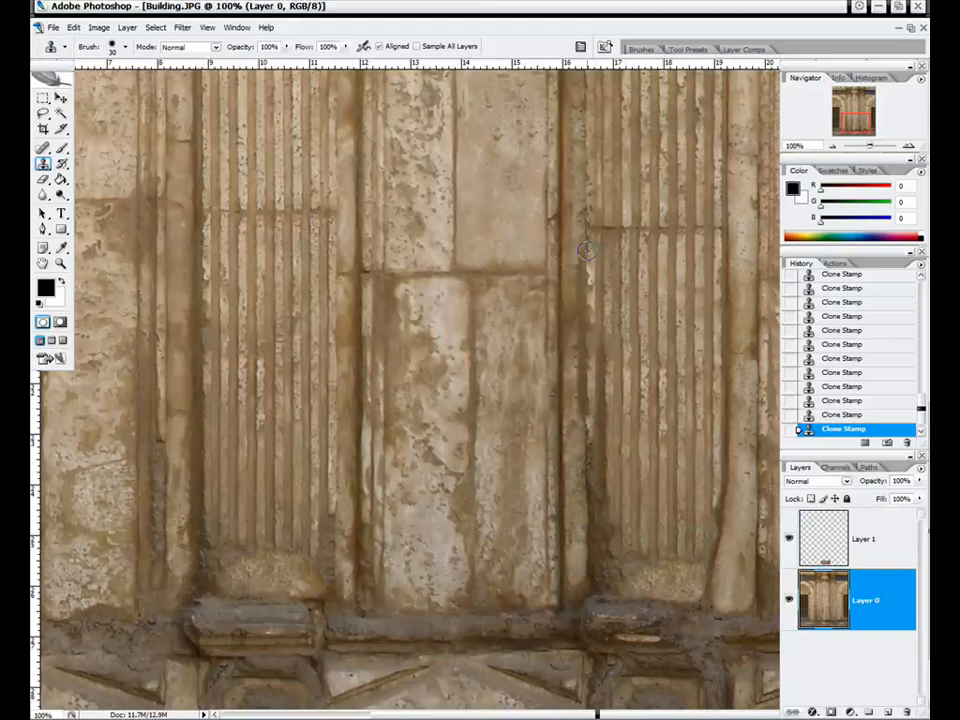
mouse_move(587, 369)
mouse_down()
mouse_move(590, 586)
mouse_move(603, 589)
mouse_move(597, 339)
mouse_up()
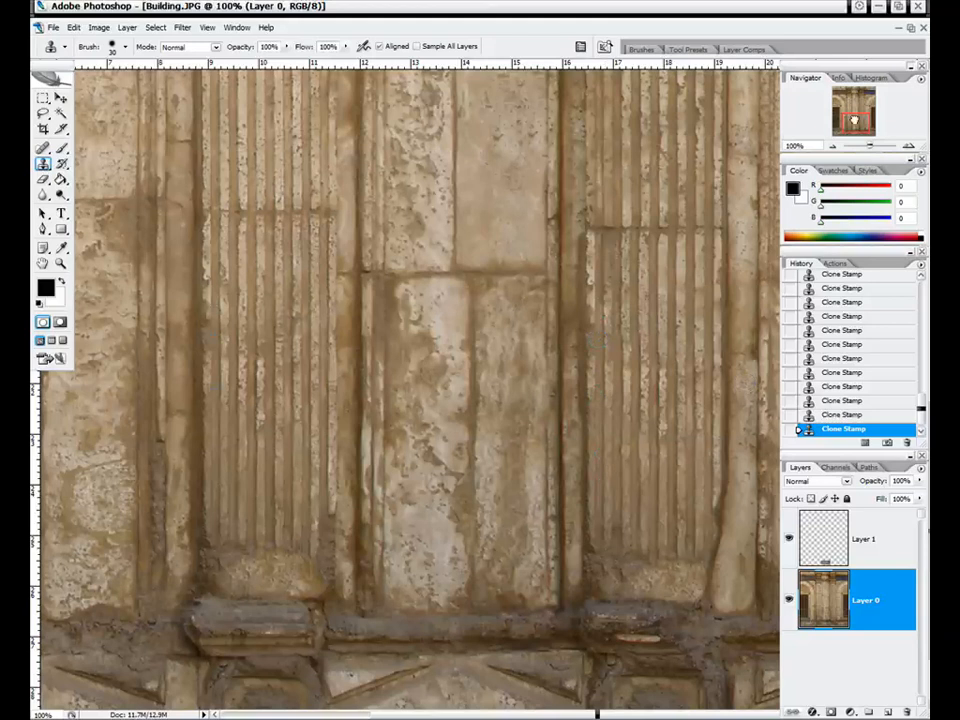
- Try to straighten the flared foot of the narrow strip on the right pilaster's right side with the Clone Stamp
drag(853, 119, 867, 127)
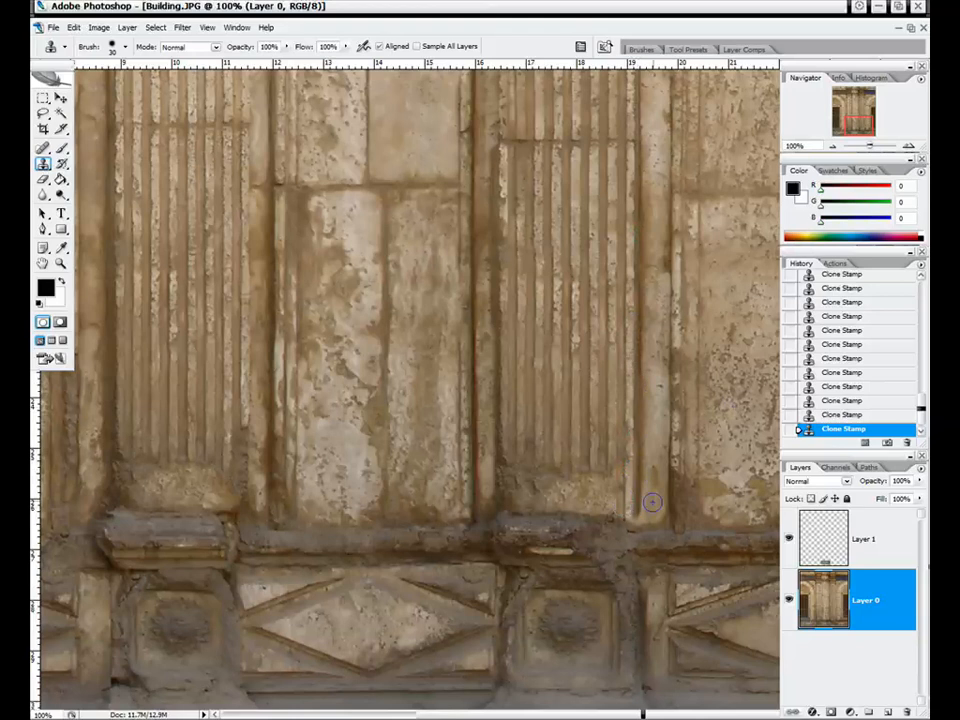
click(837, 147)
click(836, 147)
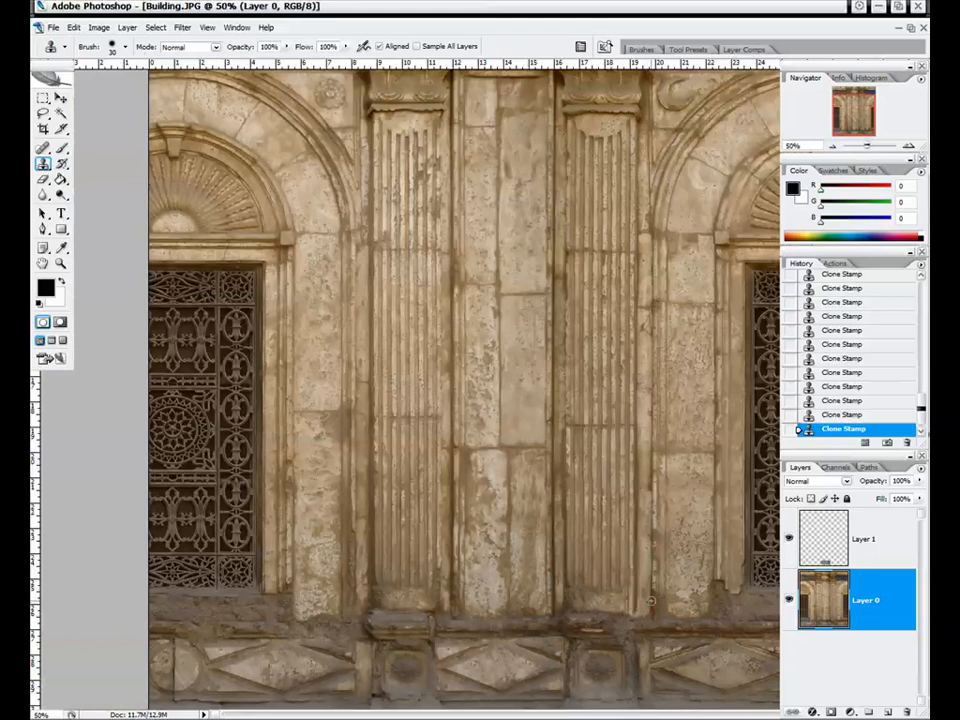
click(908, 148)
click(908, 148)
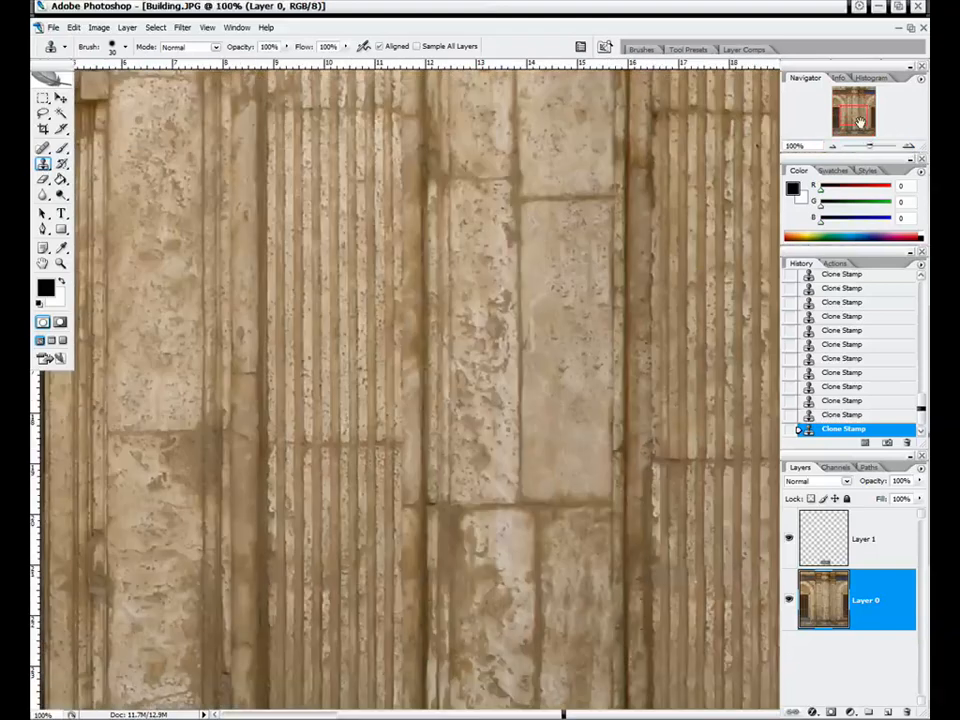
drag(857, 119, 860, 127)
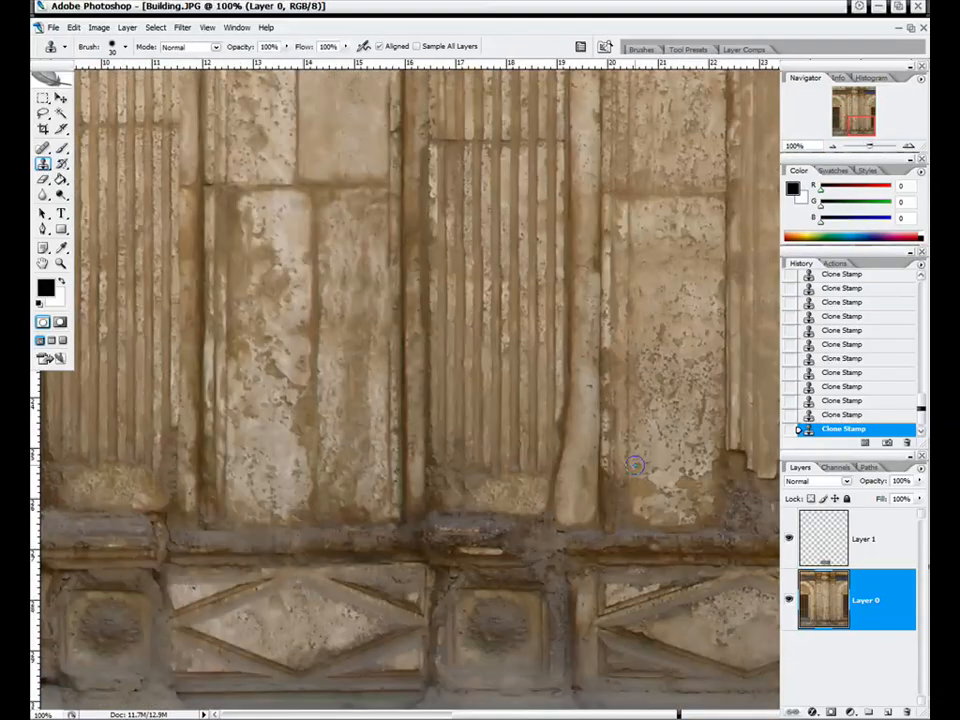
- Try to clone the horizontal moulding above the central wall panel across to the panel's upper right corner on Layer 0
key(z)
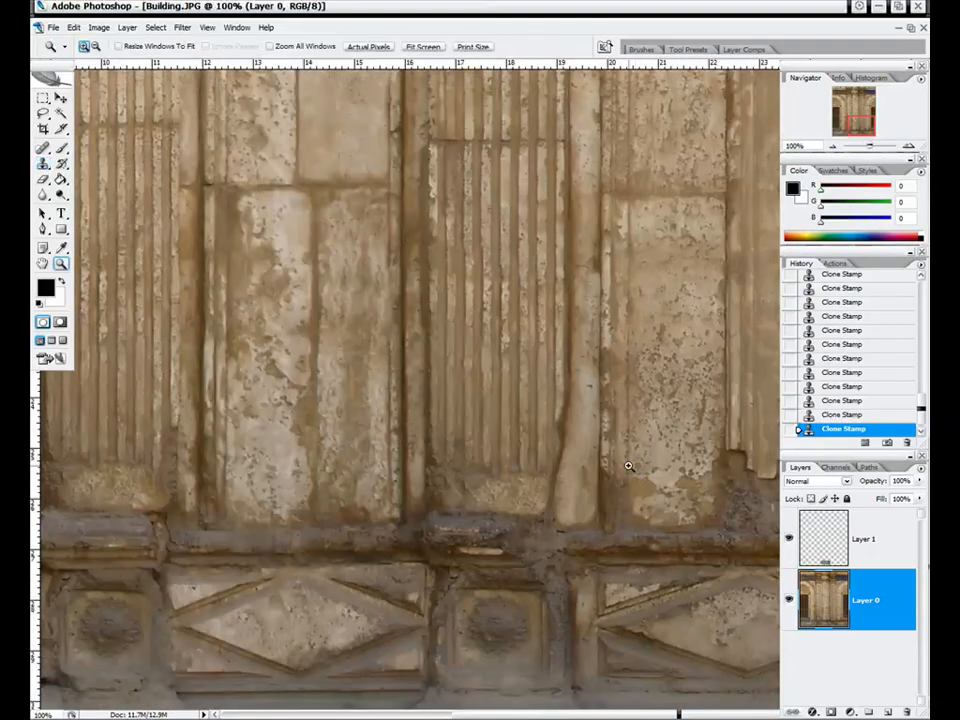
click(833, 147)
click(833, 147)
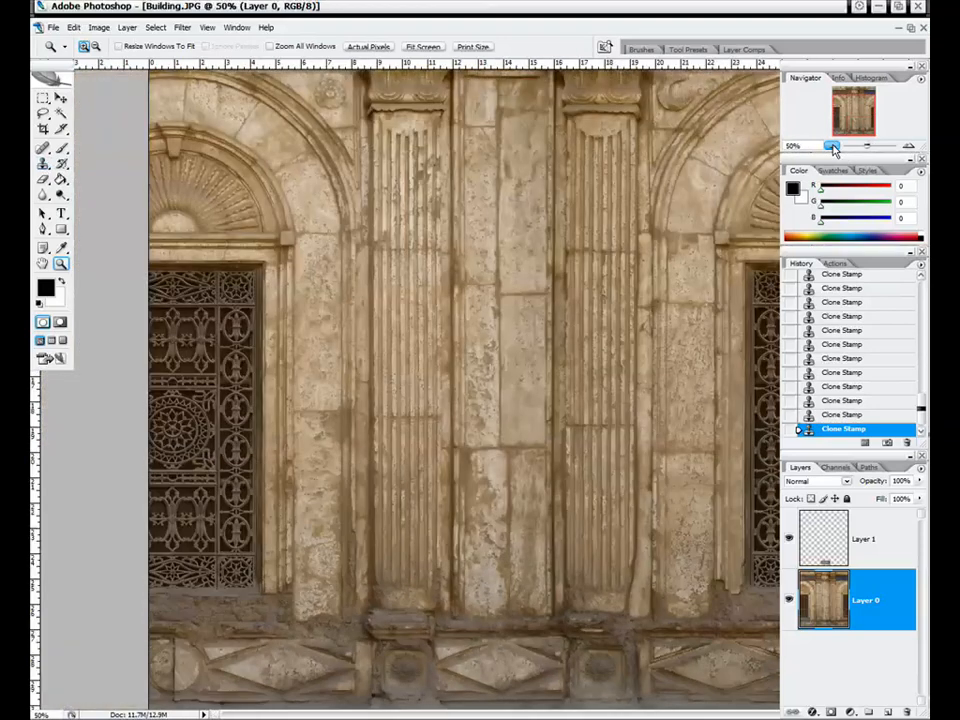
drag(854, 110, 868, 97)
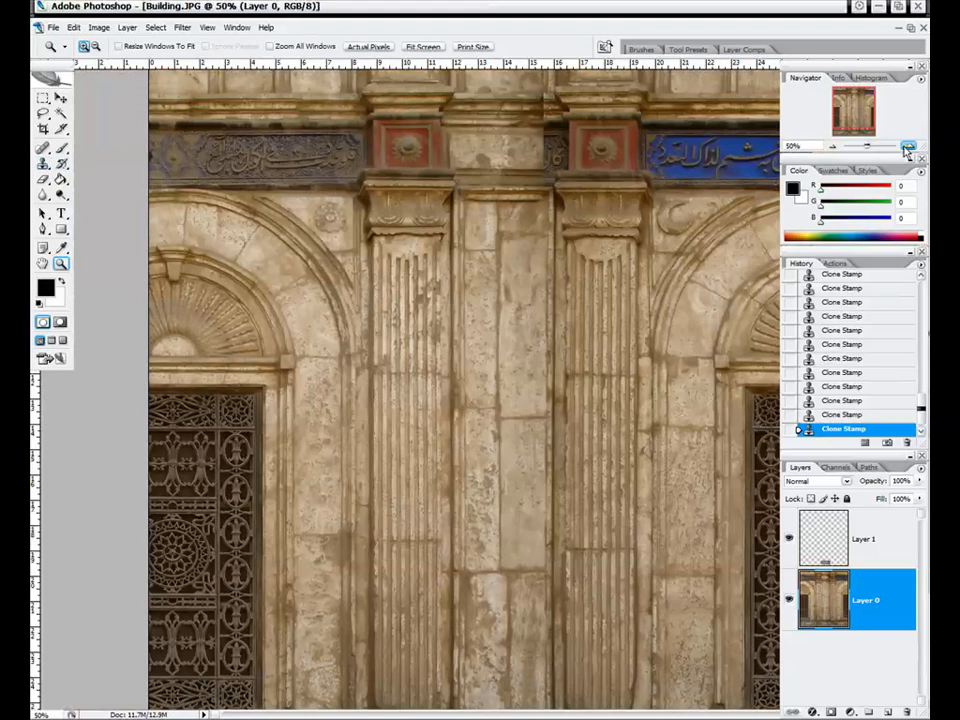
click(907, 148)
click(907, 148)
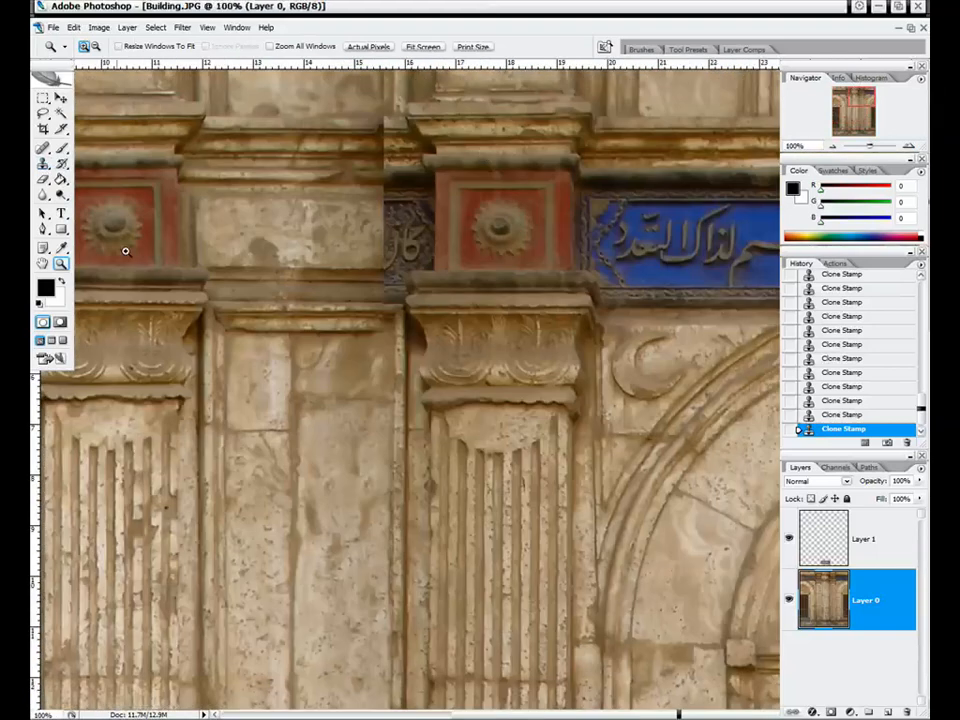
click(43, 163)
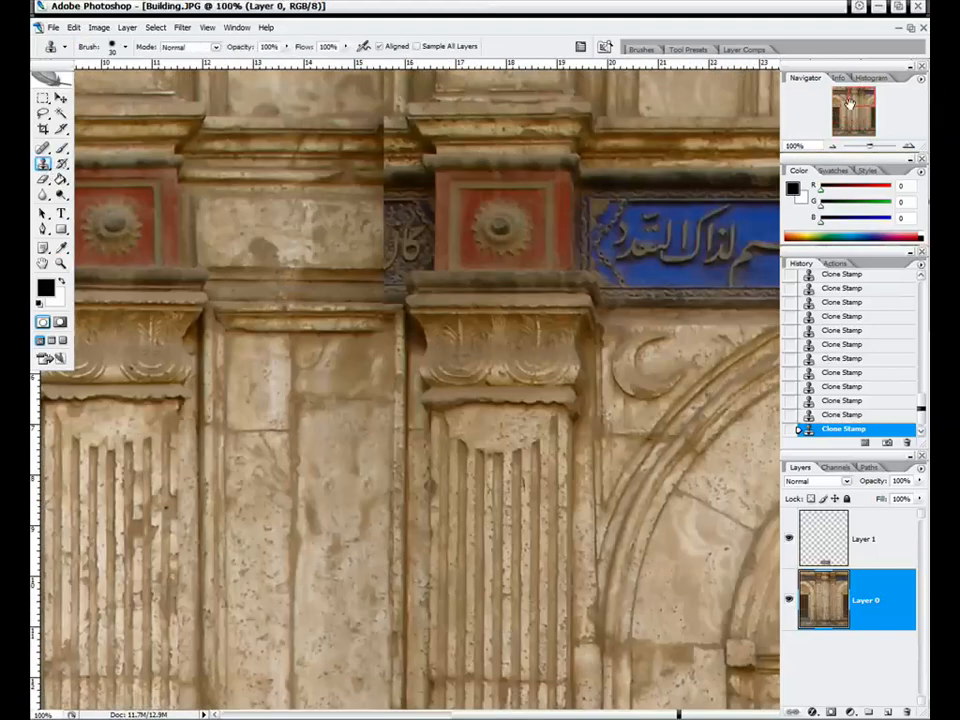
drag(849, 104, 845, 104)
click(907, 148)
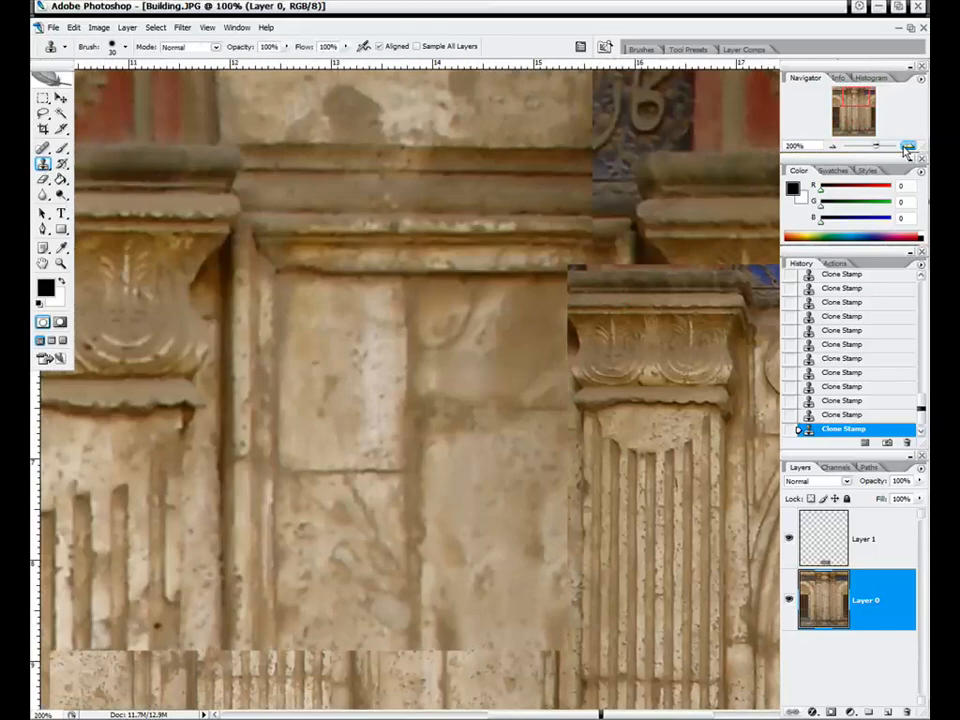
drag(855, 98, 856, 94)
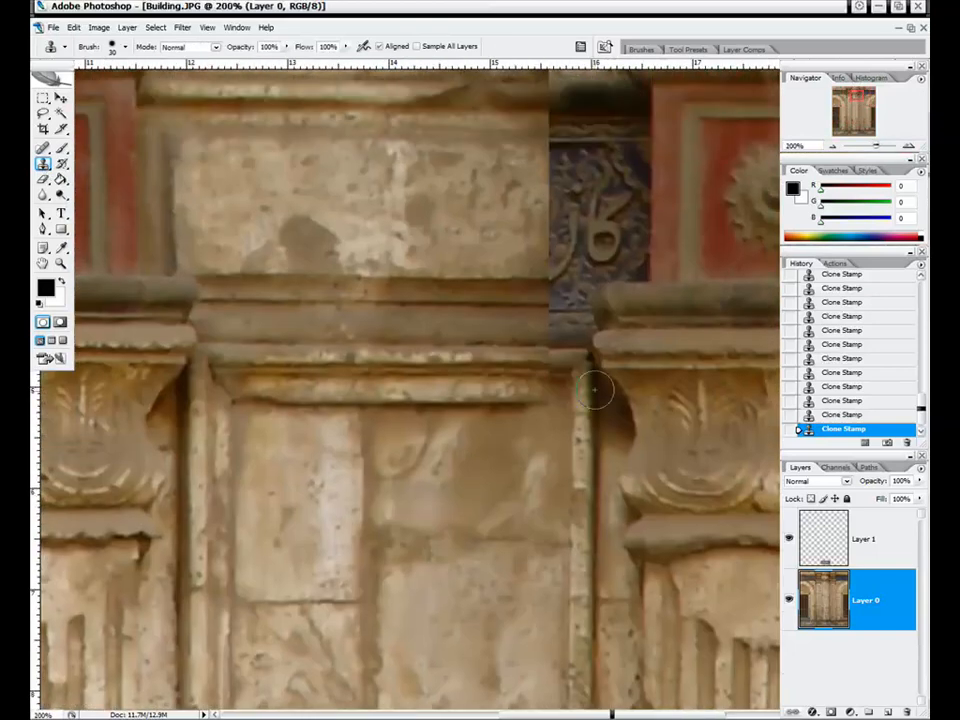
alt+click(482, 369)
mouse_move(549, 366)
mouse_down()
mouse_move(519, 366)
mouse_move(526, 371)
mouse_up()
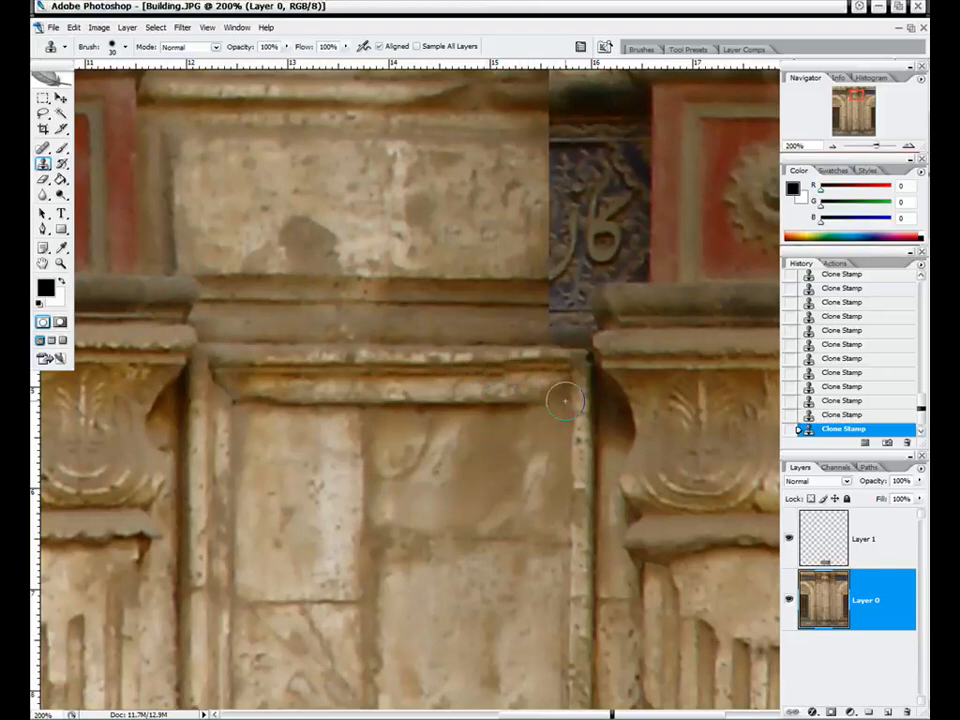
key(ctrl+z)
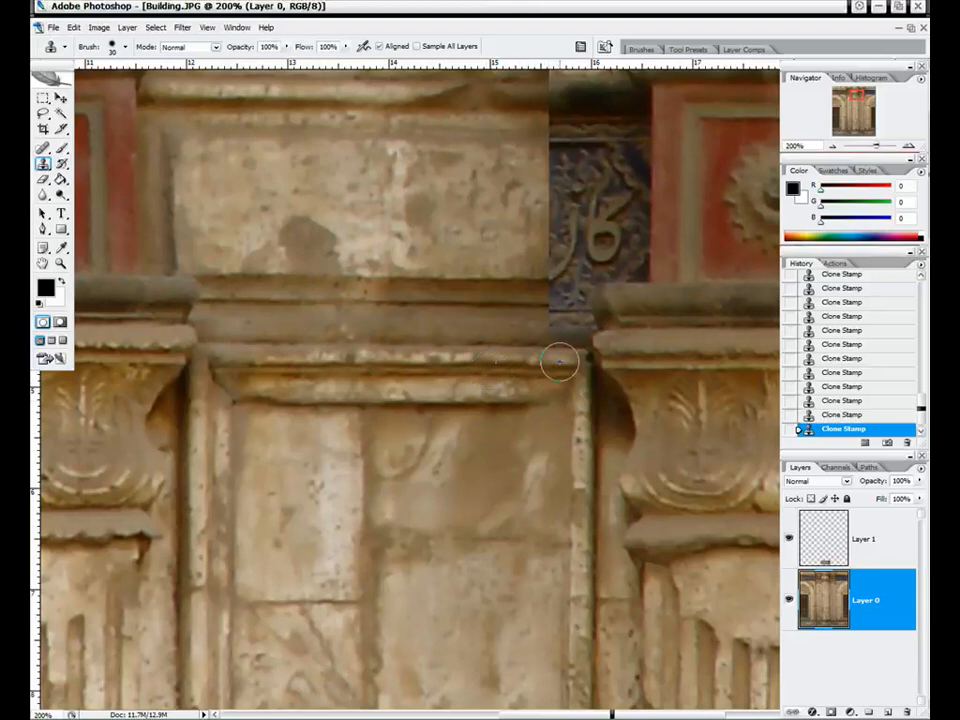
- On Layer 0, clone the lower moulding and plain stone over most of the blue inscription remnant between the central block and the right red panel
mouse_move(556, 356)
mouse_down()
mouse_move(559, 339)
mouse_move(572, 339)
mouse_move(555, 316)
mouse_up()
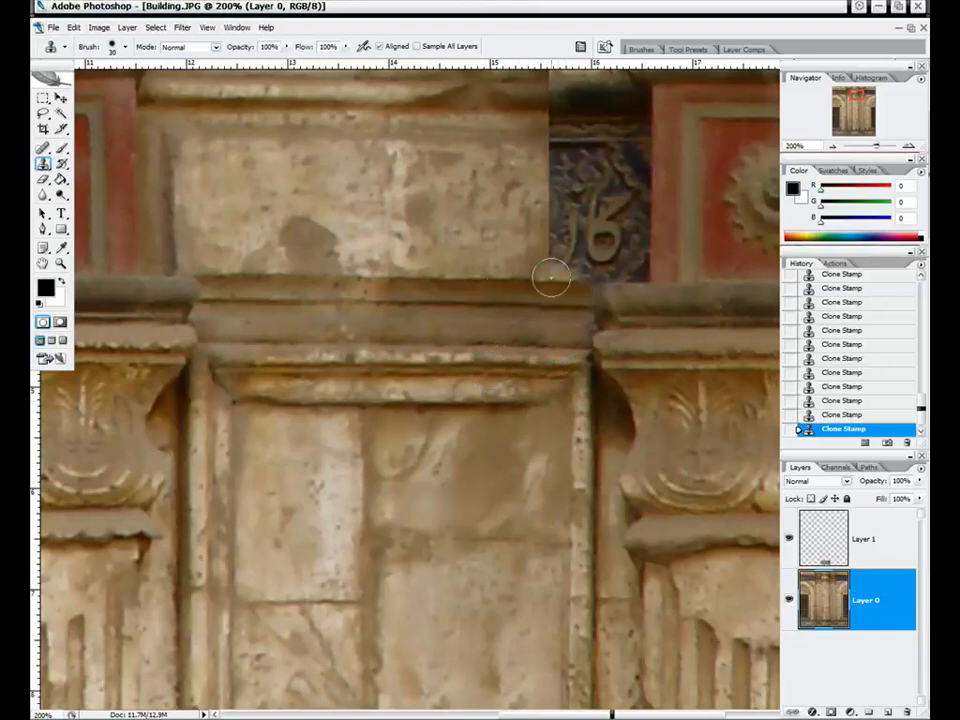
mouse_move(553, 266)
mouse_down()
mouse_move(569, 193)
mouse_move(561, 170)
mouse_move(570, 147)
mouse_move(561, 203)
mouse_move(581, 191)
mouse_move(587, 231)
mouse_move(616, 173)
mouse_move(577, 248)
mouse_move(602, 256)
mouse_move(579, 267)
mouse_move(596, 267)
mouse_move(559, 253)
mouse_move(554, 262)
mouse_move(512, 261)
mouse_move(611, 204)
mouse_move(632, 235)
mouse_move(622, 246)
mouse_move(620, 184)
mouse_move(462, 180)
mouse_move(508, 234)
mouse_up()
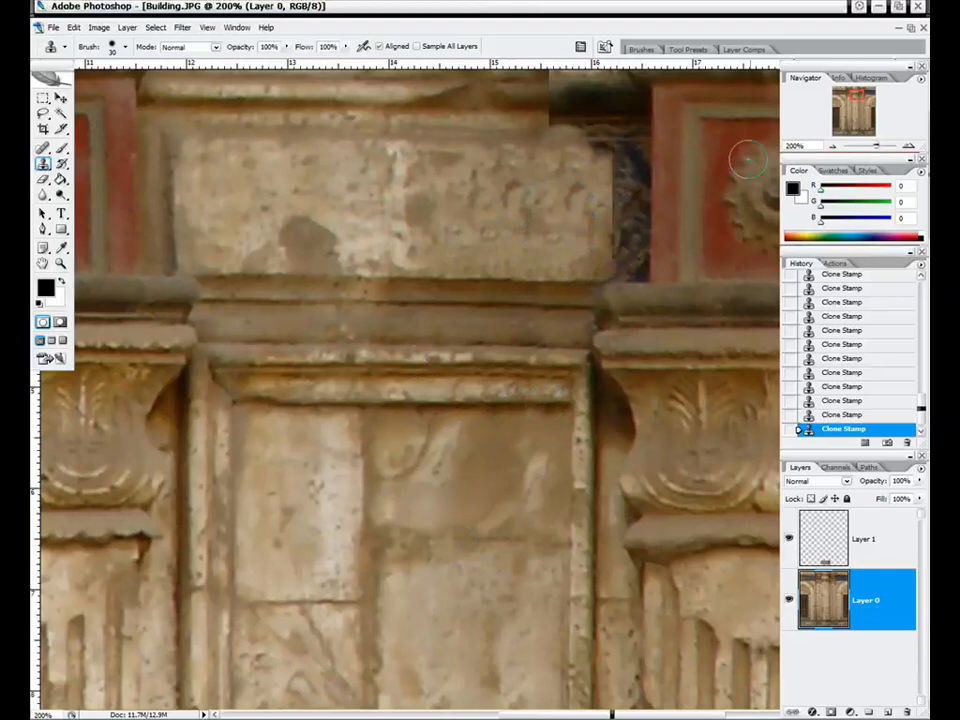
- Try a vertical guide along the inner edge of the left red panel beside the central stone block
drag(857, 112, 857, 92)
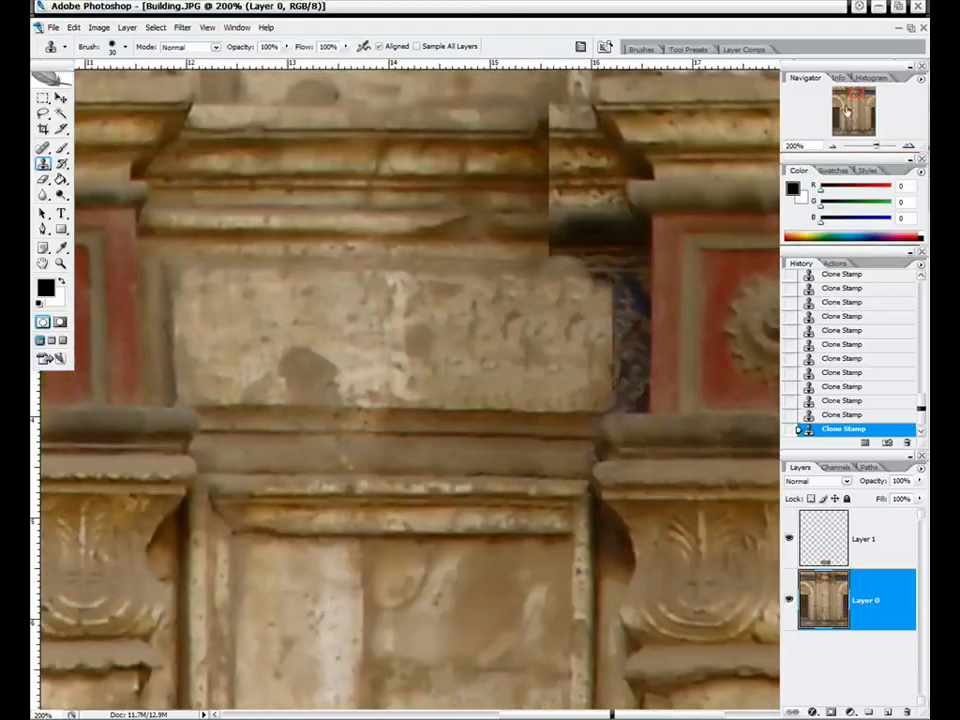
drag(855, 93, 850, 93)
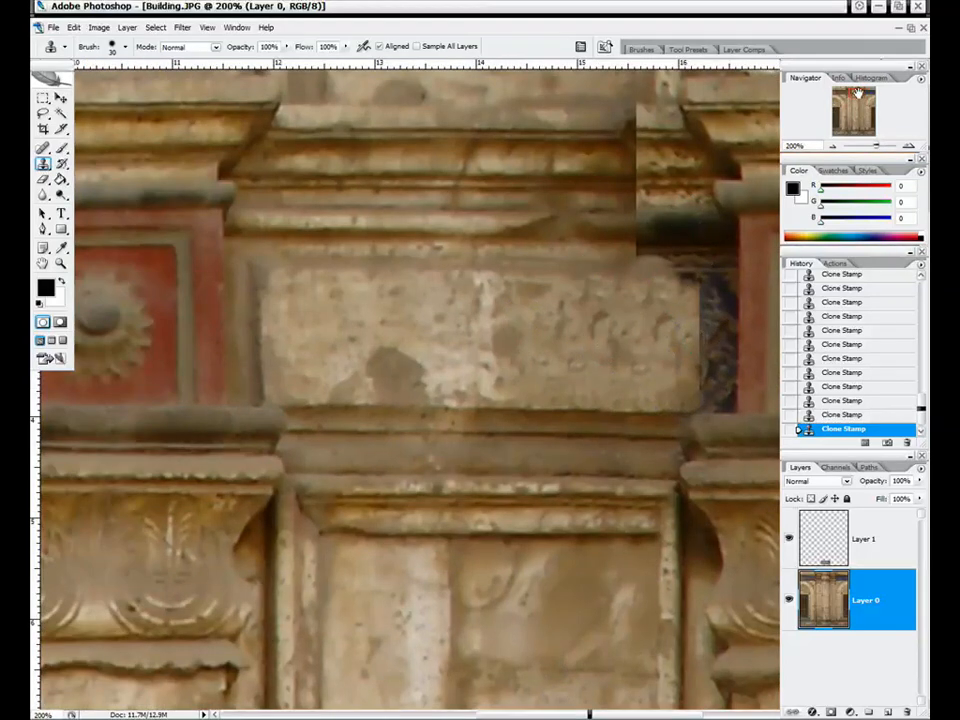
drag(857, 93, 857, 90)
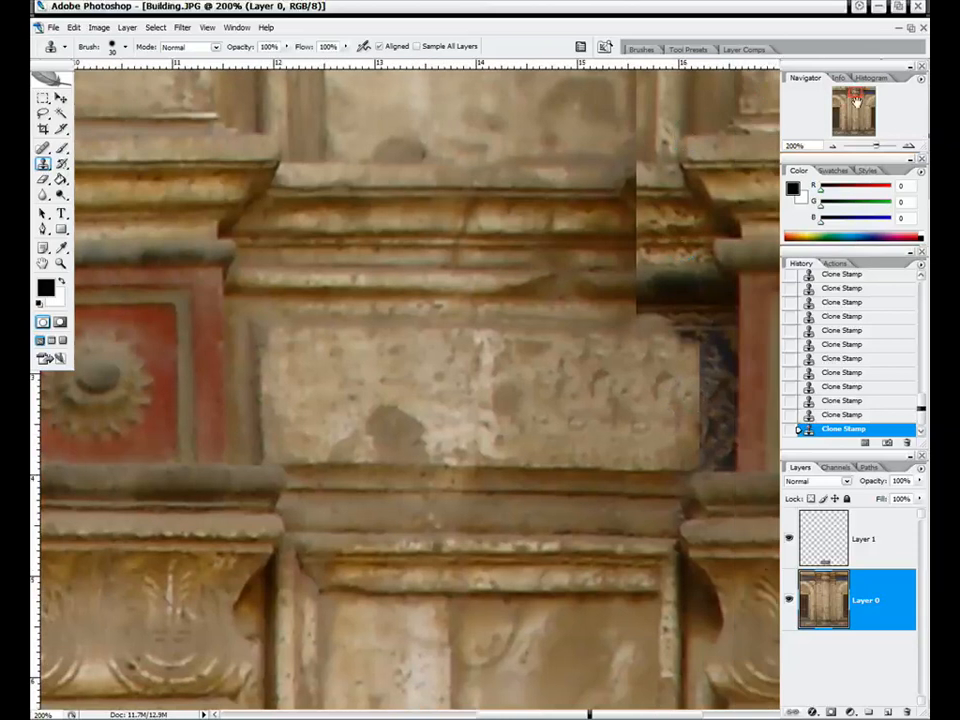
drag(857, 93, 858, 92)
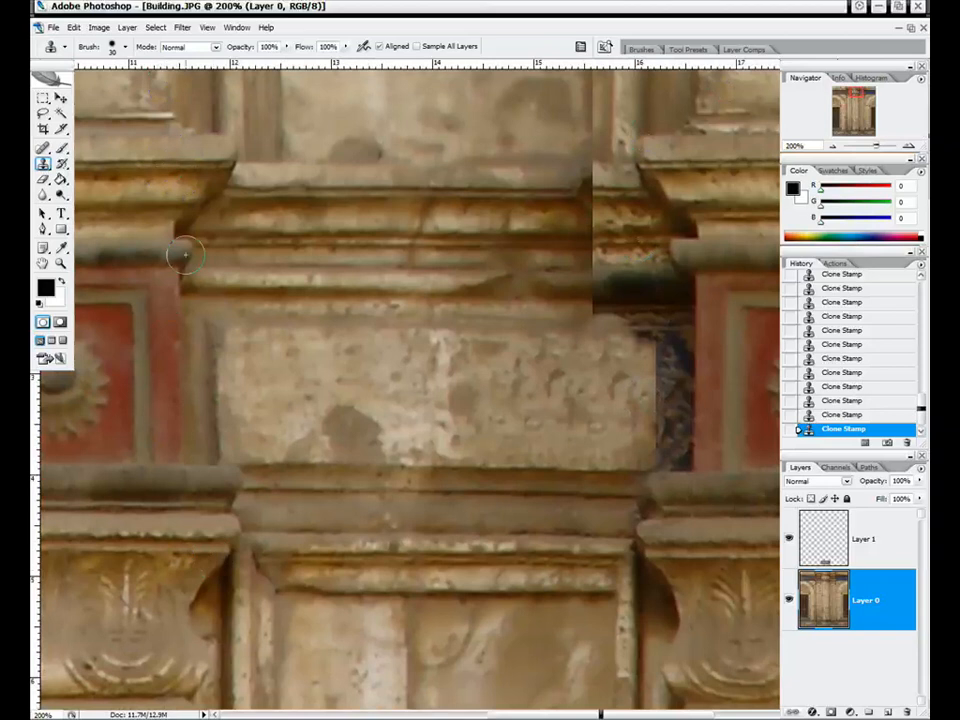
drag(39, 456, 183, 431)
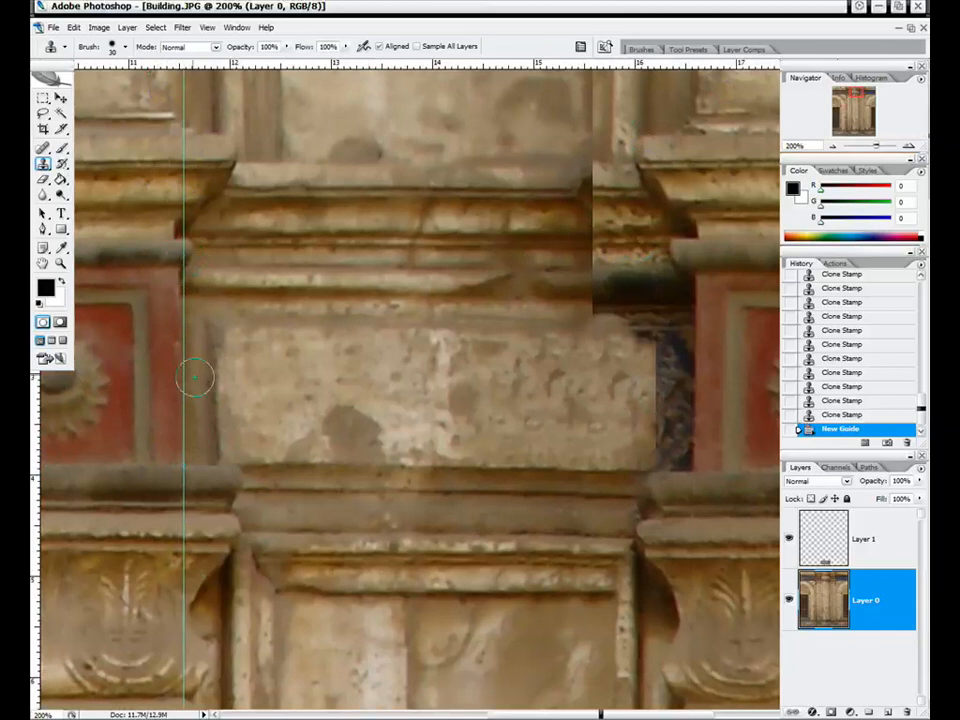
key(ctrl+z)
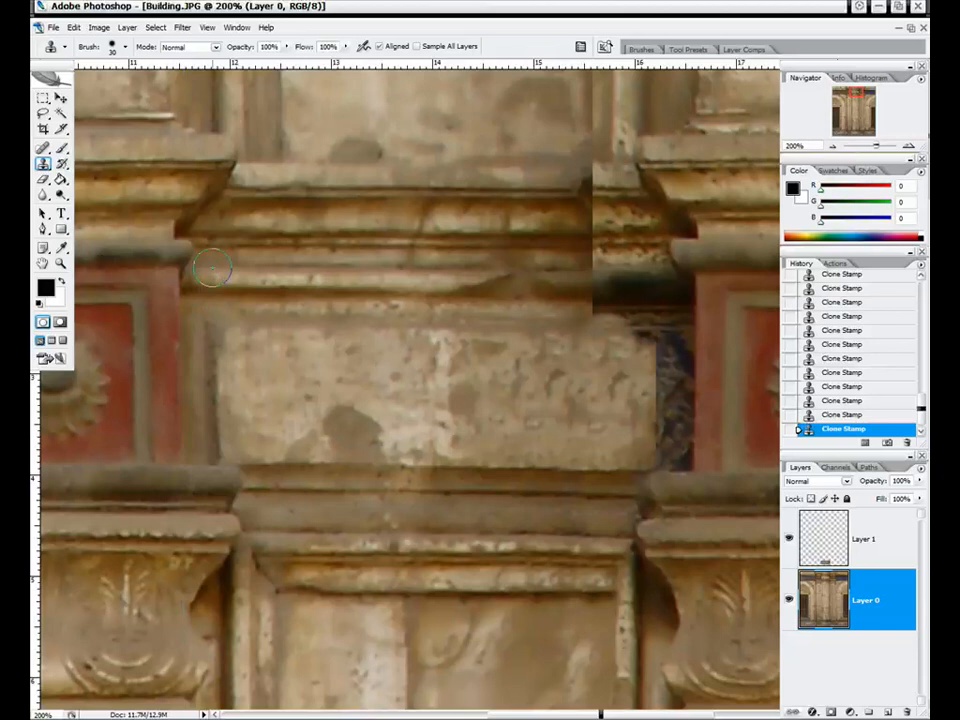
- Examine the whole facade at a reduced size to judge how the central stone block fits between the two red panels
click(831, 147)
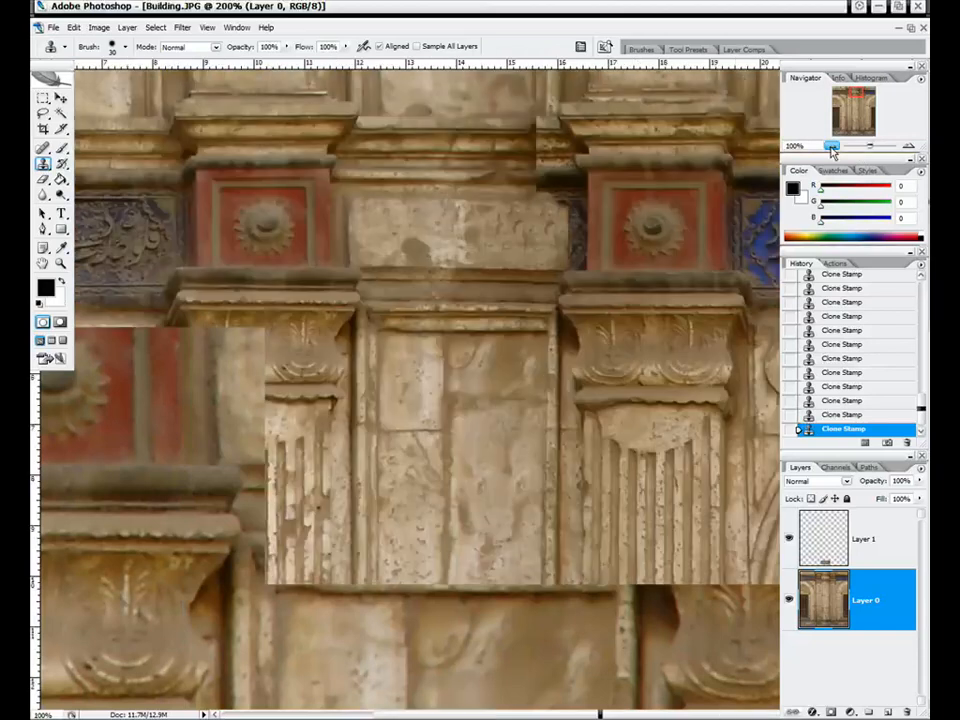
click(831, 147)
click(831, 147)
click(831, 147)
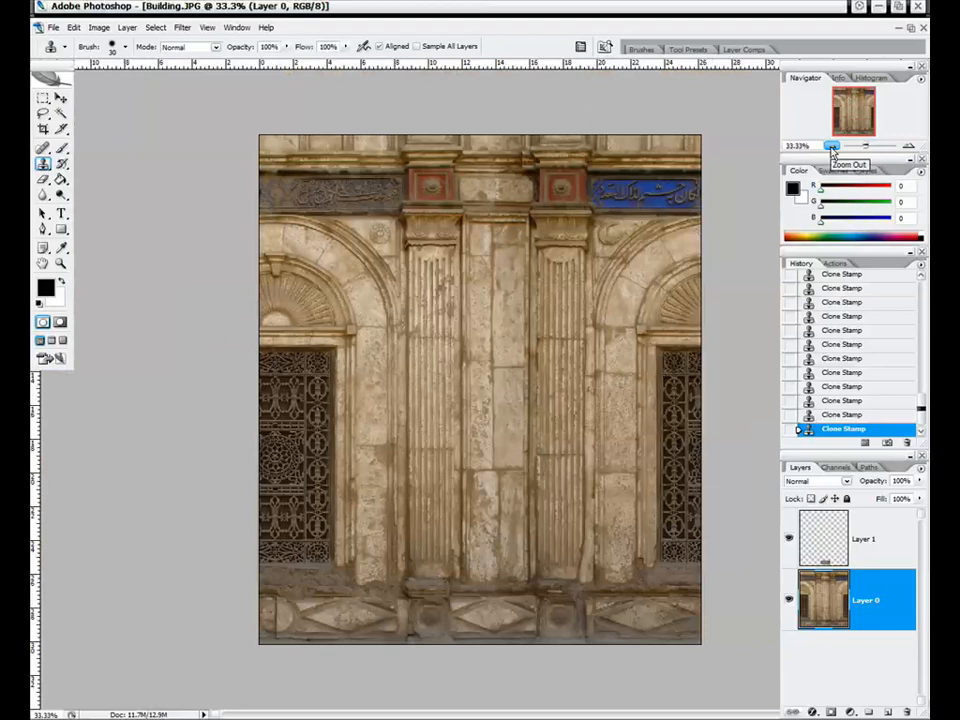
click(831, 147)
click(831, 147)
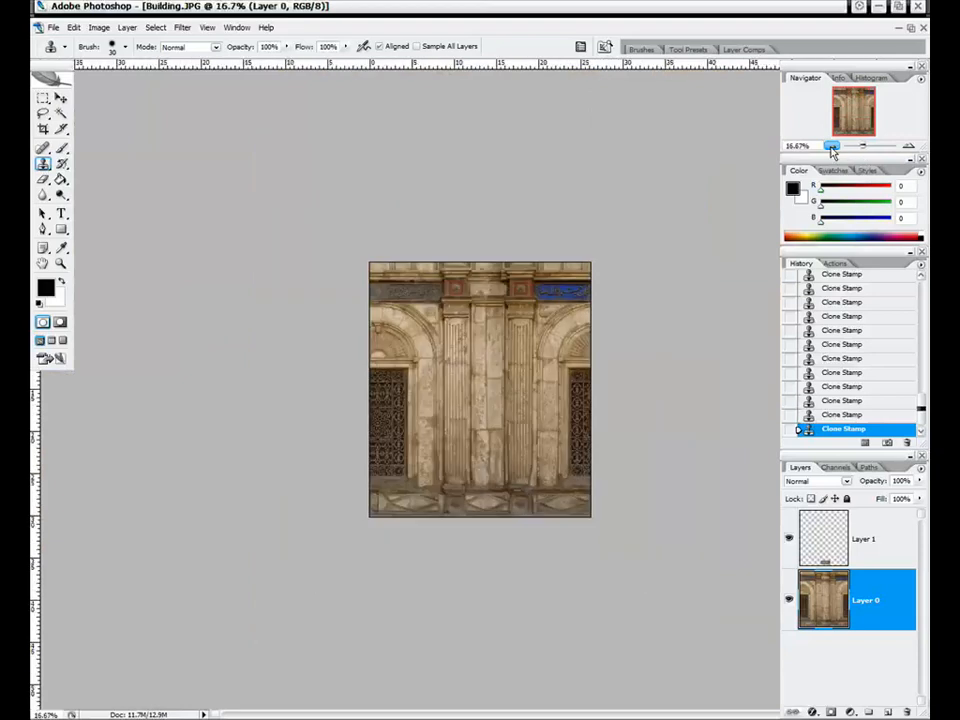
click(831, 147)
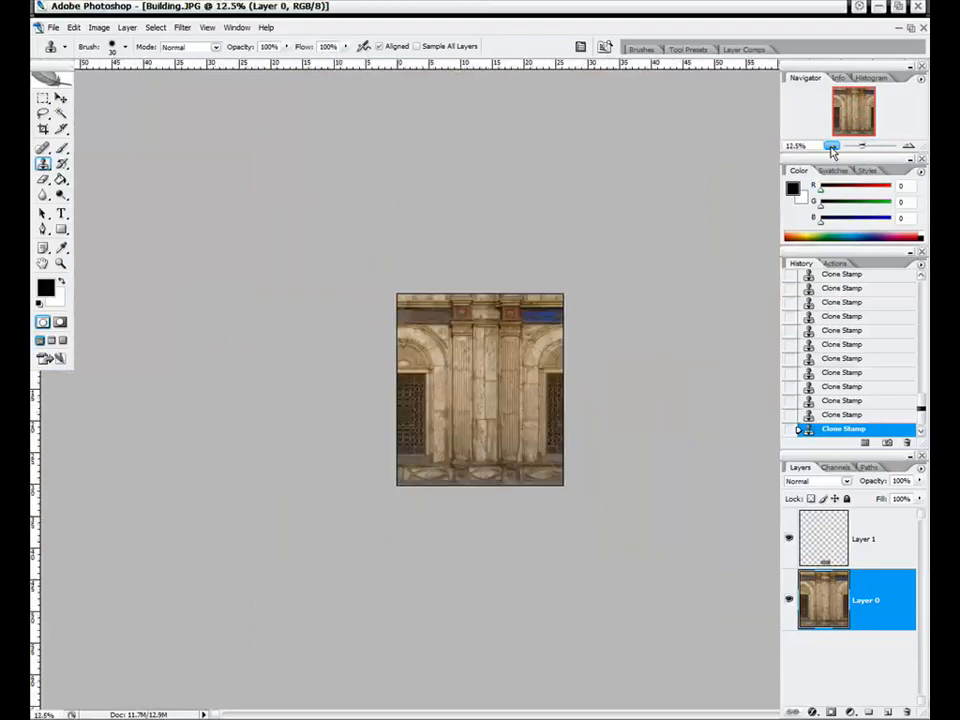
- Clone plain stone over the remaining strip of blue inscription so the central block reaches the right red panel
click(907, 147)
click(907, 147)
click(907, 147)
click(907, 147)
click(907, 147)
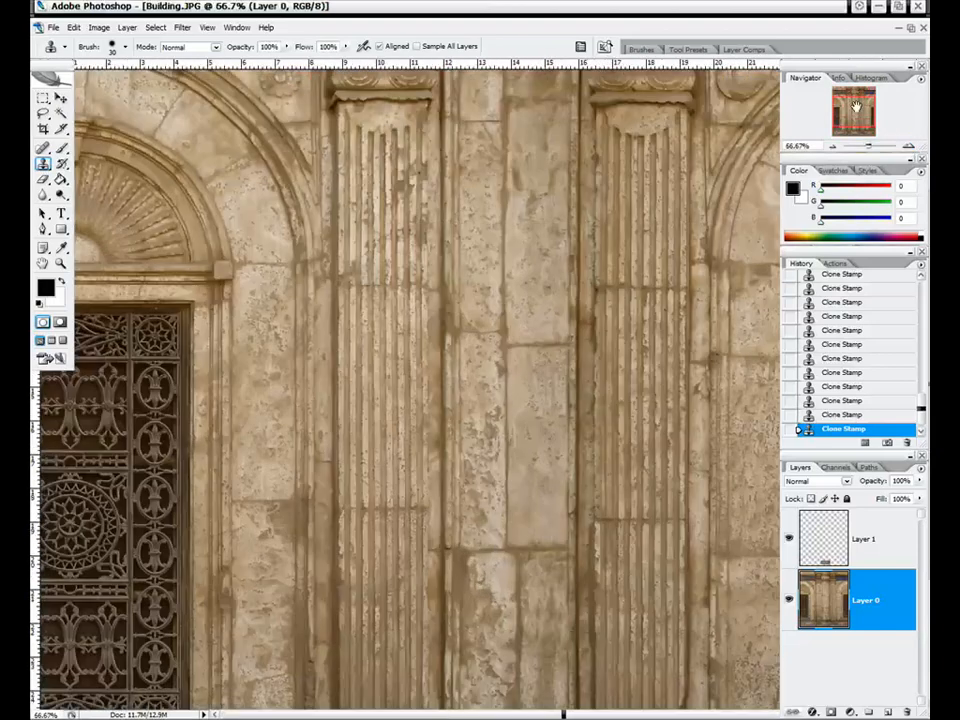
click(853, 97)
click(897, 146)
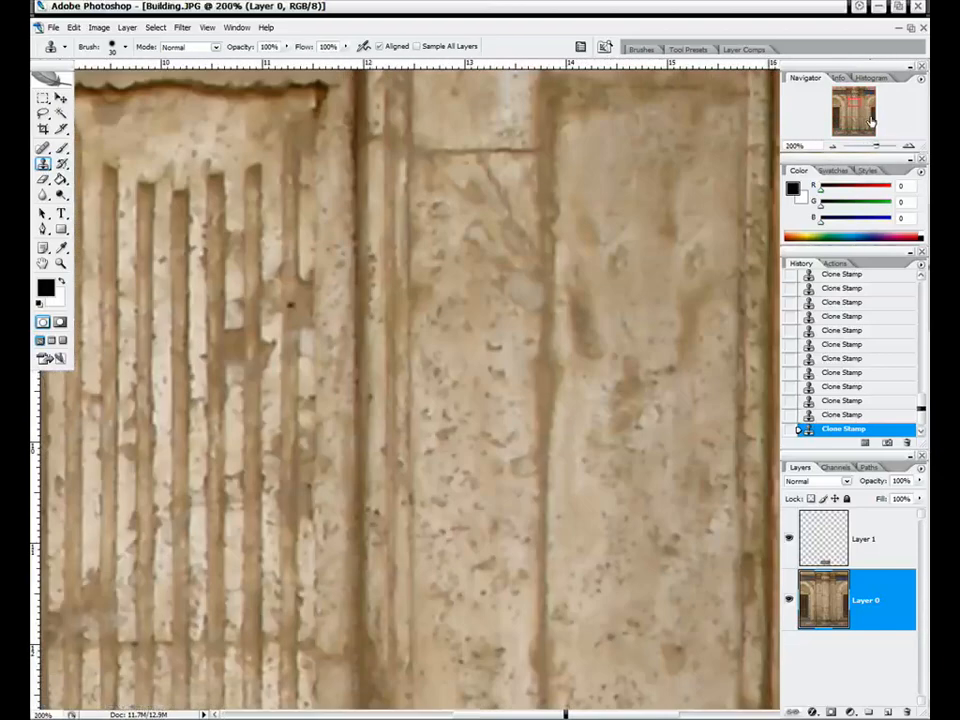
drag(855, 108, 858, 94)
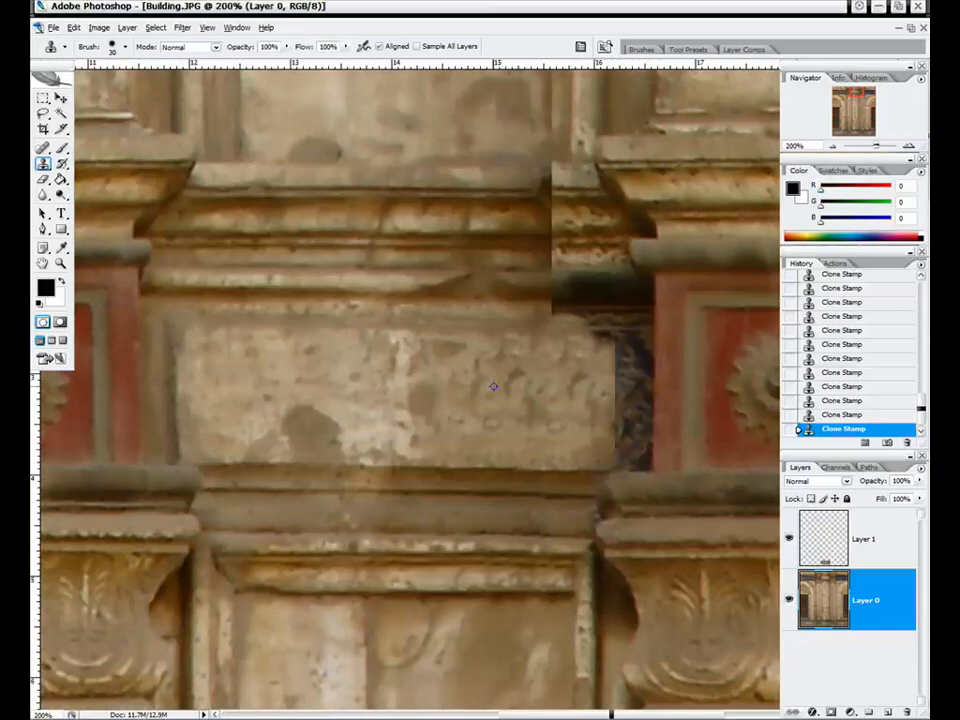
mouse_move(619, 392)
mouse_down()
mouse_move(616, 451)
mouse_move(631, 451)
mouse_move(613, 441)
mouse_move(626, 429)
mouse_move(632, 355)
mouse_up()
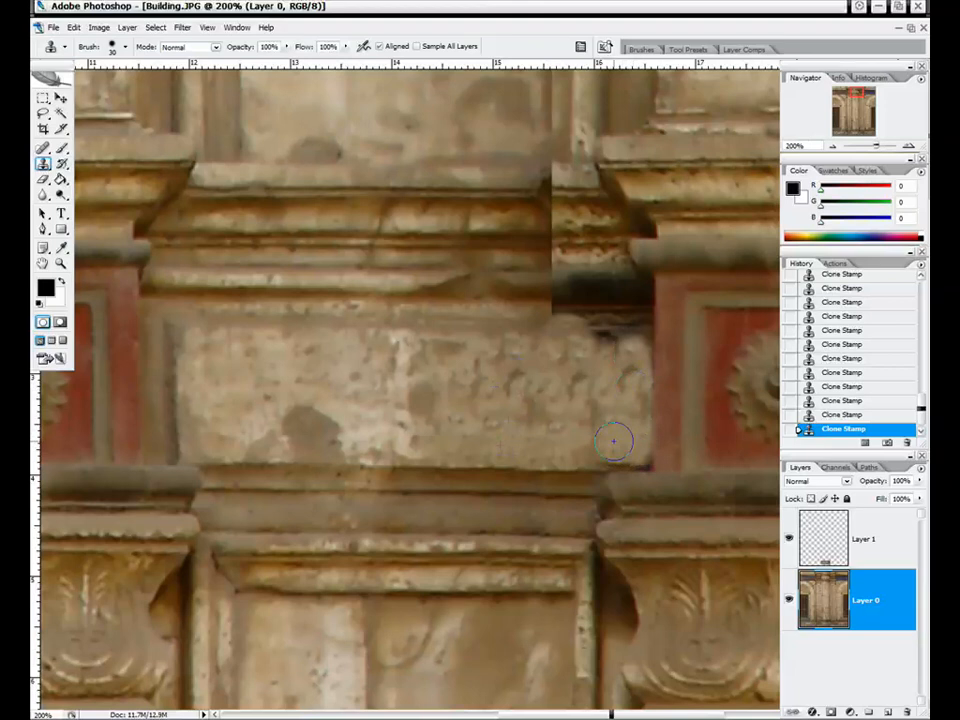
- With a 15 px Clone Stamp brush, clean up the upper right edge and lower right corner of the central stone block
right_click(622, 440)
drag(680, 501, 703, 505)
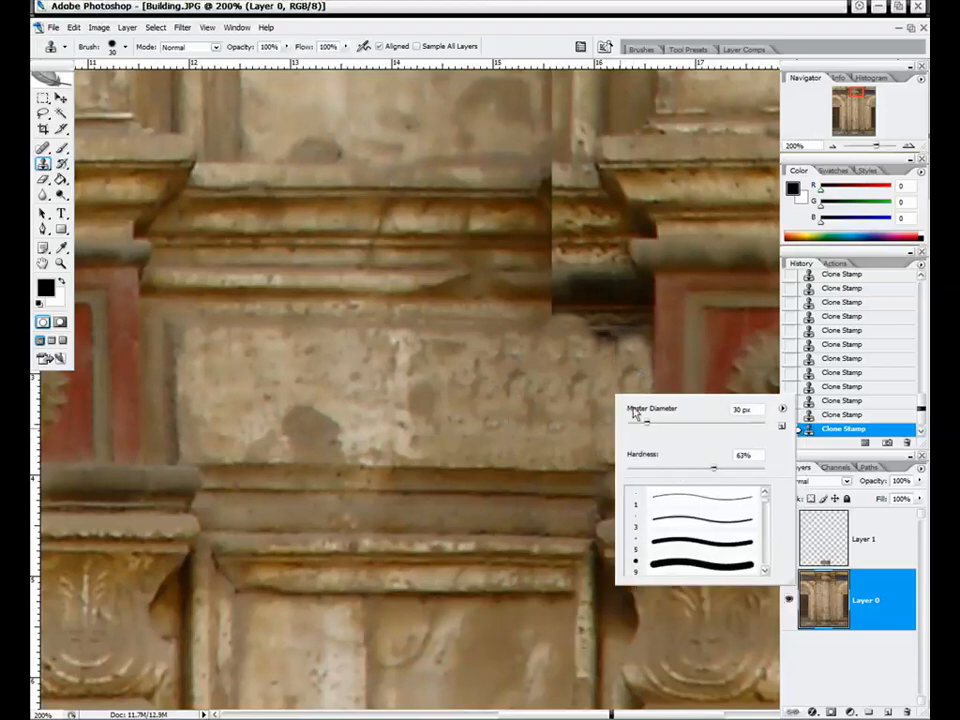
drag(657, 456, 645, 456)
key(Return)
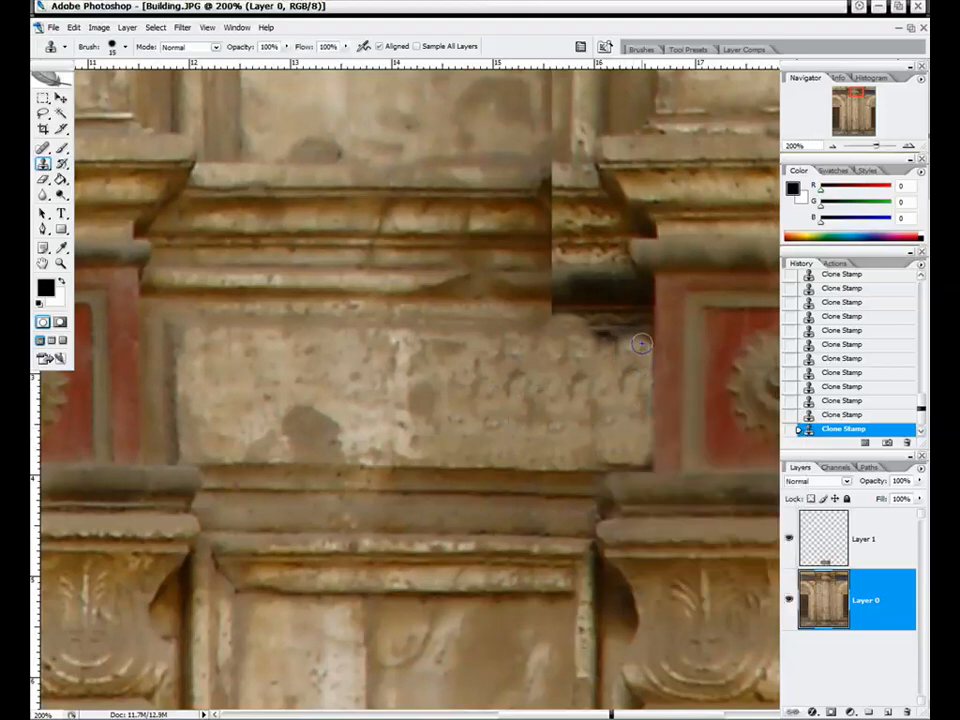
mouse_move(612, 316)
mouse_down()
mouse_move(551, 323)
mouse_move(616, 333)
mouse_move(616, 353)
mouse_move(622, 347)
mouse_move(584, 340)
mouse_up()
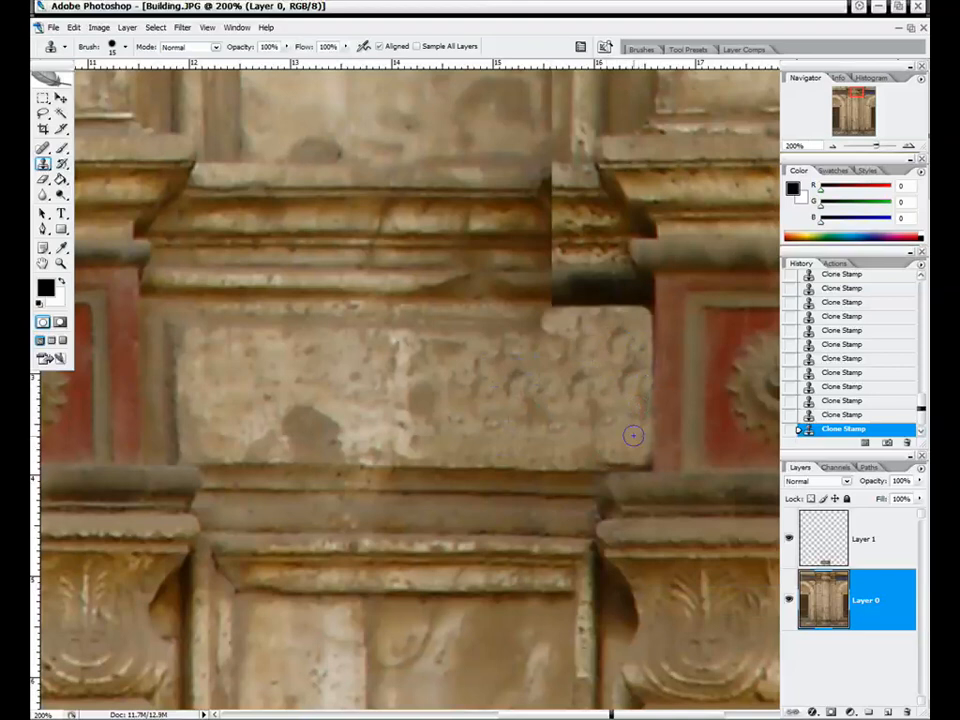
mouse_move(643, 459)
mouse_down()
mouse_move(593, 458)
mouse_move(600, 450)
mouse_up()
drag(613, 407, 488, 419)
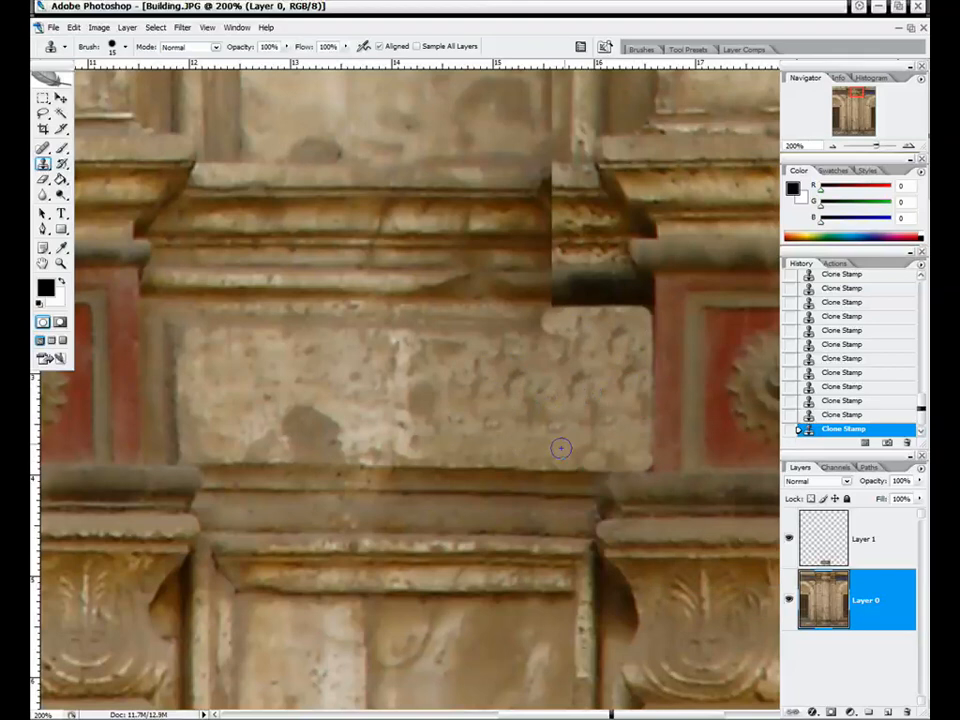
- With a soft 34 px Clone Stamp brush, break up the repeated pits in the right half of the central stone block
right_click(576, 402)
drag(605, 431, 638, 435)
drag(681, 475, 604, 480)
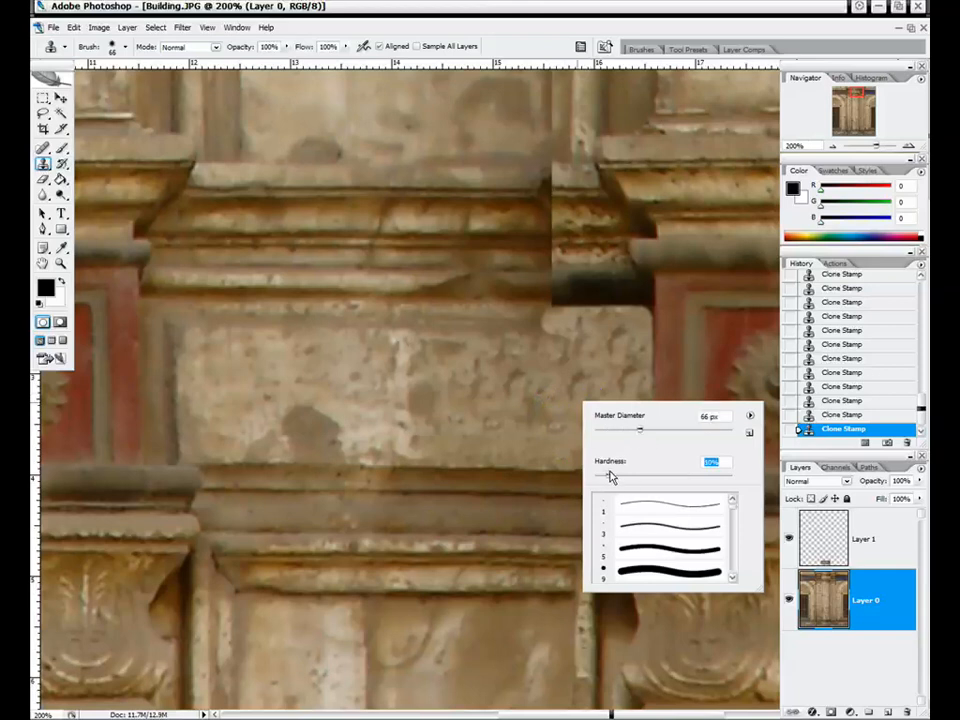
mouse_move(638, 433)
mouse_down()
mouse_move(627, 431)
mouse_move(637, 433)
mouse_up()
key(Return)
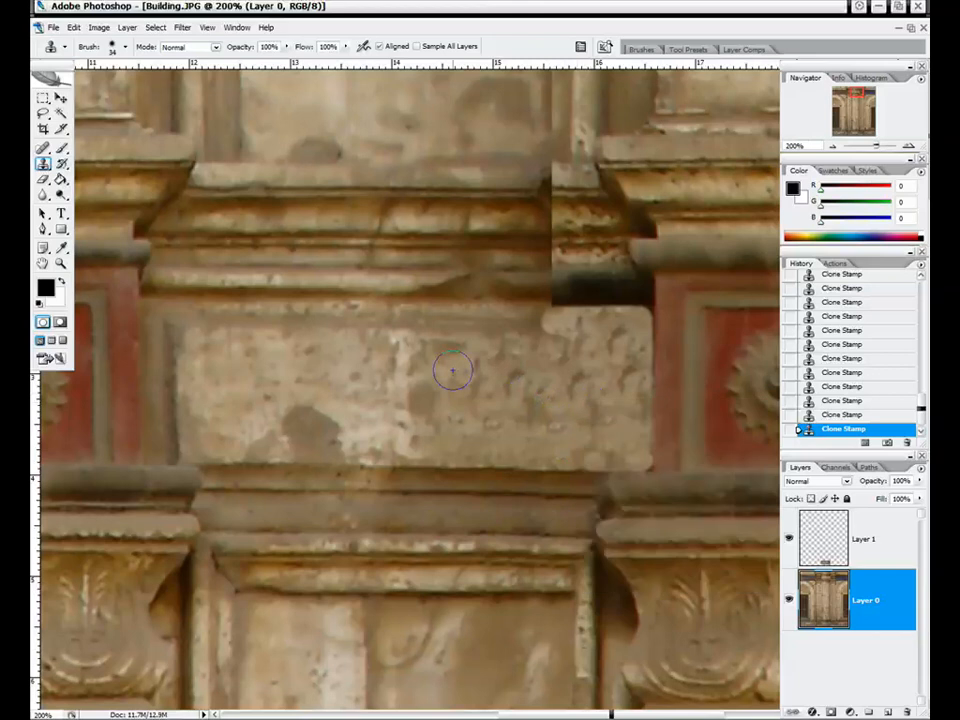
alt+click(573, 395)
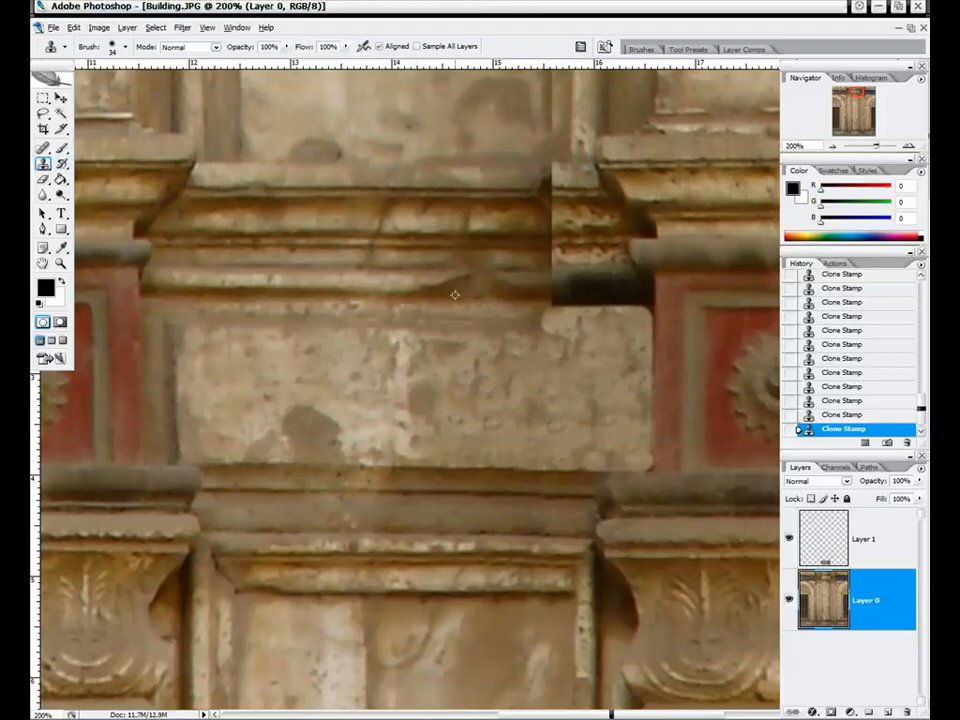
- Clone the cornice mouldings and the wall above them across the dark seam to the right pilaster
drag(572, 272, 469, 287)
mouse_move(433, 284)
mouse_down()
mouse_move(420, 274)
mouse_move(551, 287)
mouse_move(591, 279)
mouse_move(610, 287)
mouse_move(594, 303)
mouse_move(631, 295)
mouse_move(630, 309)
mouse_move(630, 296)
mouse_move(585, 258)
mouse_move(549, 252)
mouse_move(525, 229)
mouse_move(474, 229)
mouse_move(495, 240)
mouse_move(531, 197)
mouse_move(499, 197)
mouse_move(575, 193)
mouse_move(574, 171)
mouse_move(553, 163)
mouse_move(546, 124)
mouse_move(568, 104)
mouse_move(549, 77)
mouse_up()
alt+click(278, 278)
alt+click(552, 195)
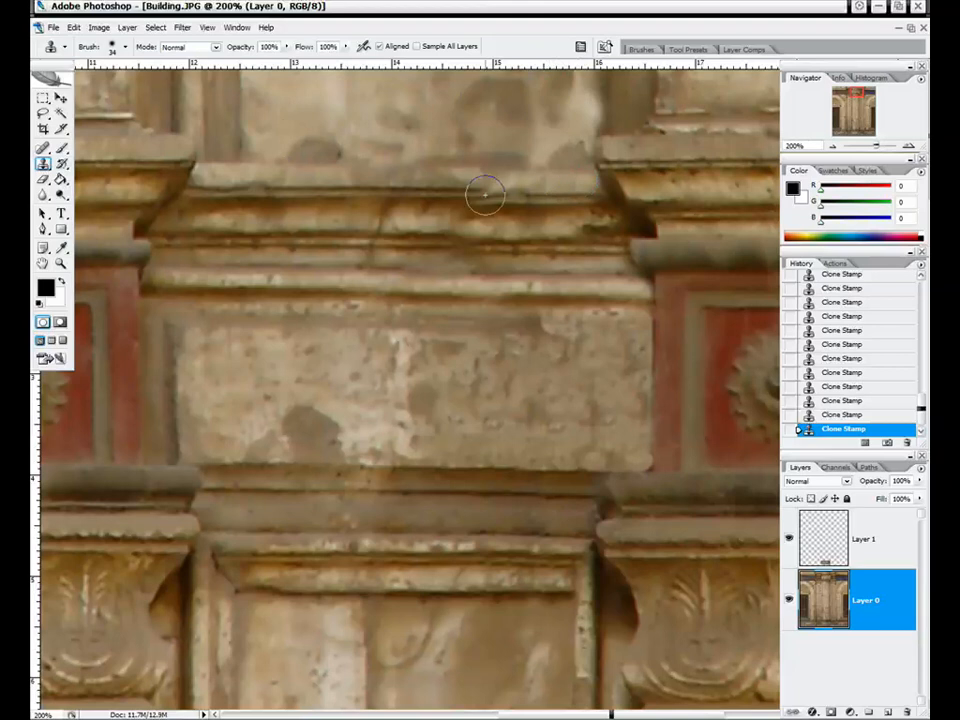
- Clone over the underside of the central cornice ledge to even out its edge above the stone block
drag(489, 193, 455, 185)
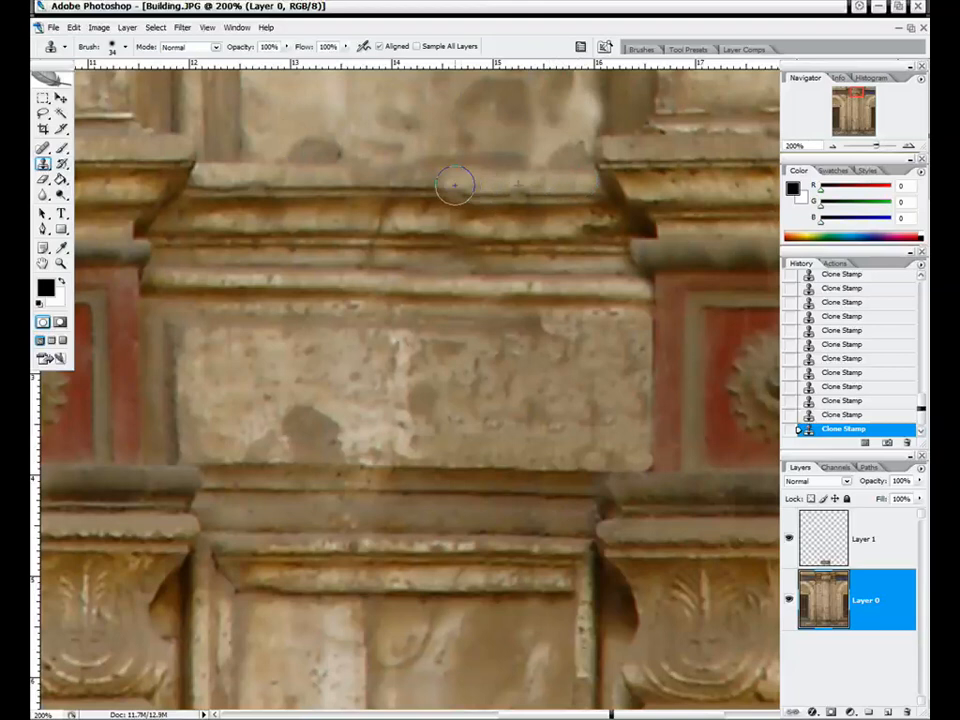
alt+click(390, 189)
click(454, 195)
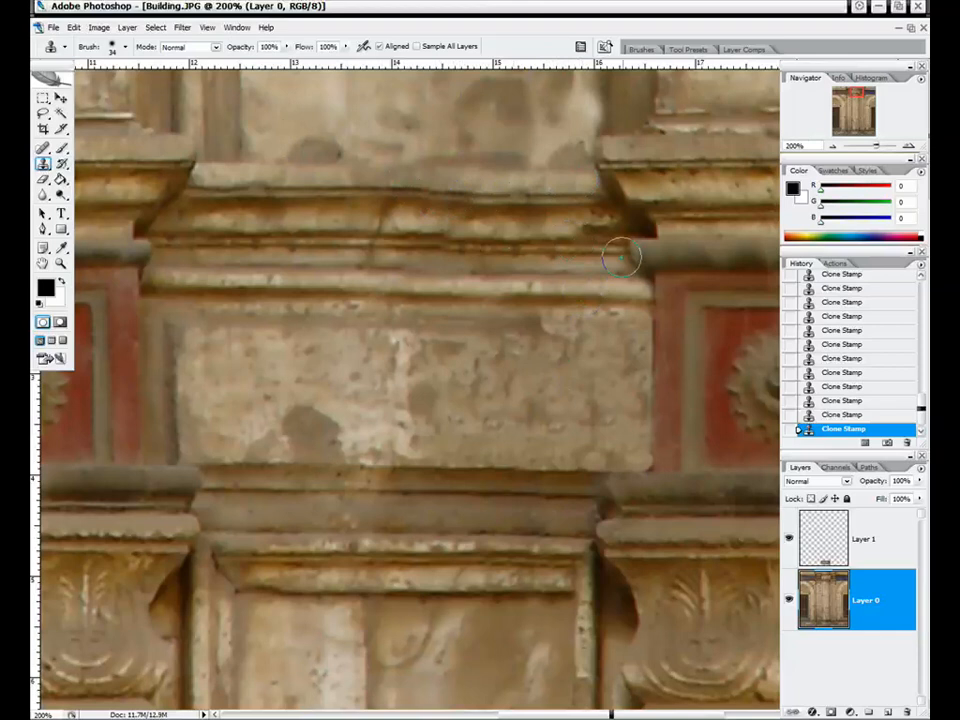
- Examine the full facade and the frieze band up close for remaining seams or mismatched mouldings
click(831, 146)
click(831, 146)
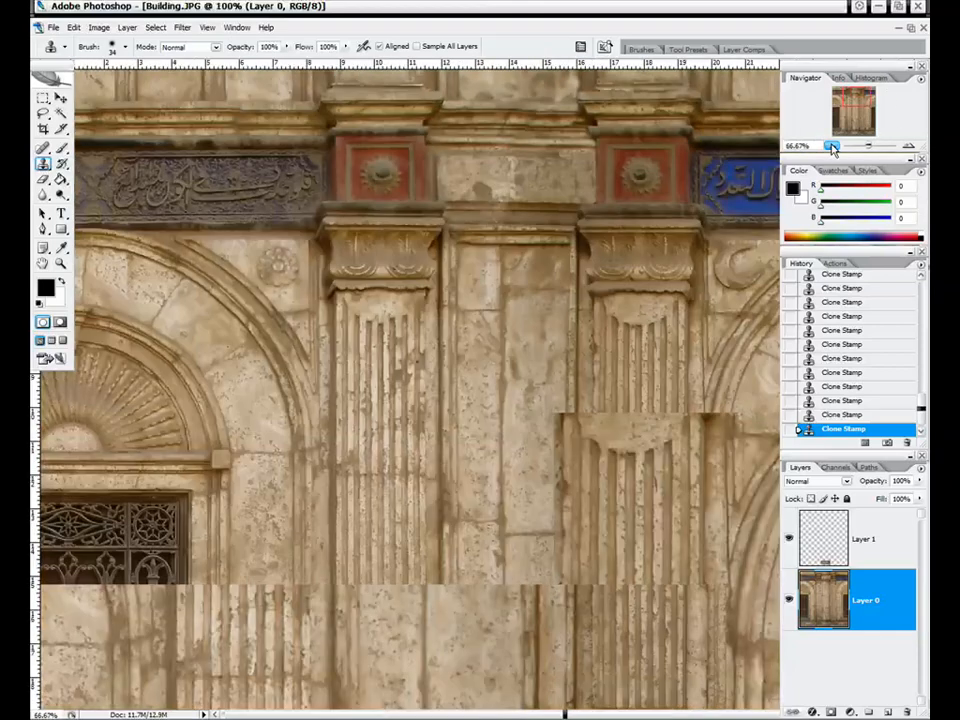
click(831, 146)
click(831, 146)
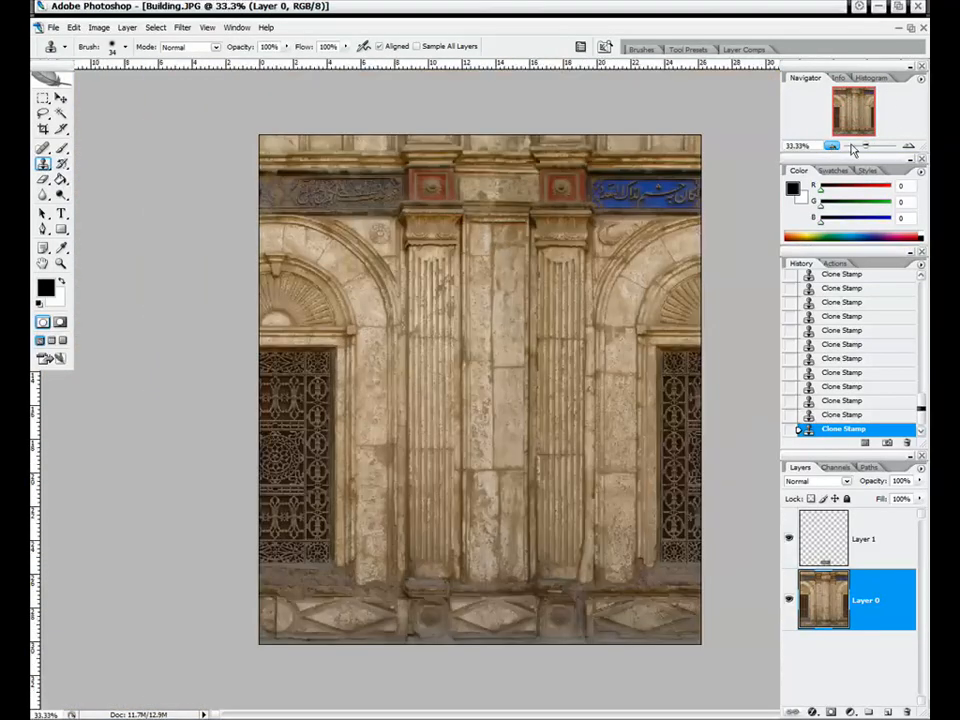
click(873, 147)
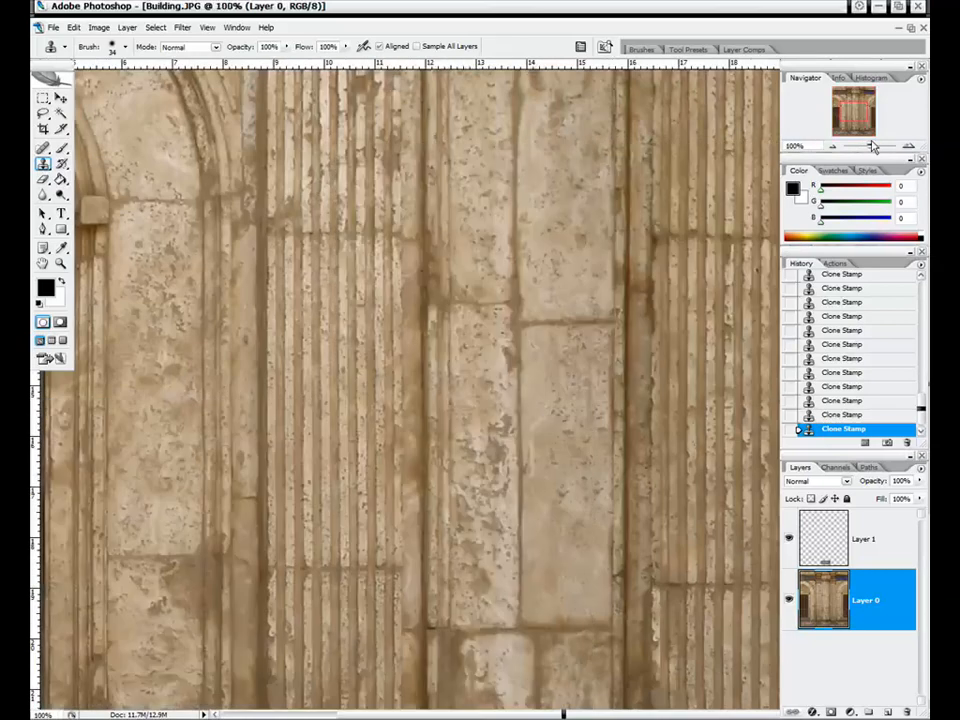
drag(854, 113, 848, 90)
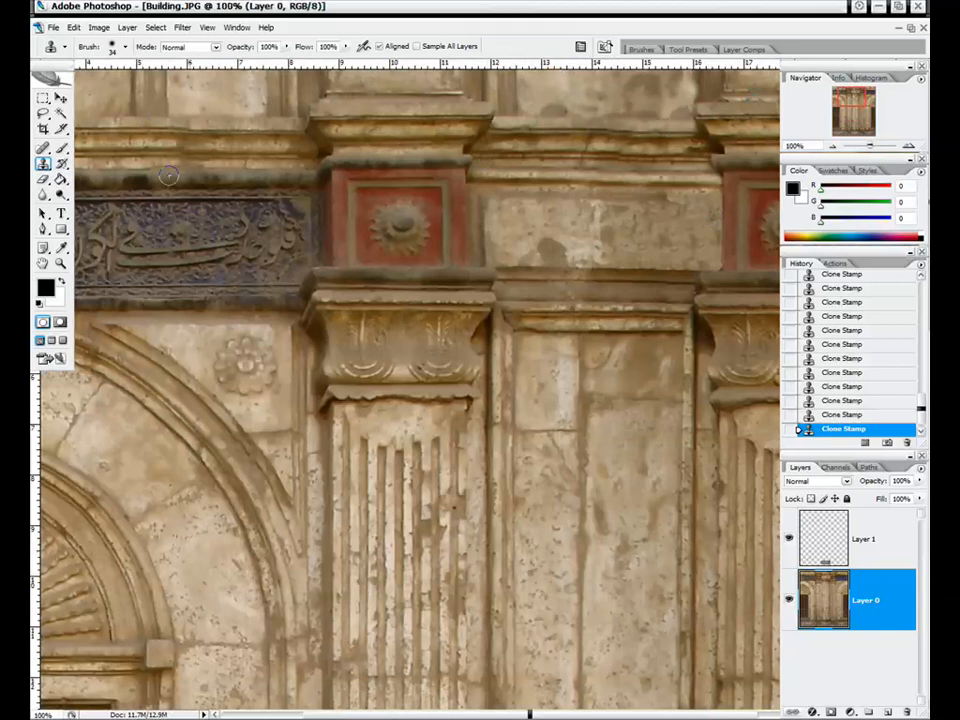
drag(848, 104, 846, 102)
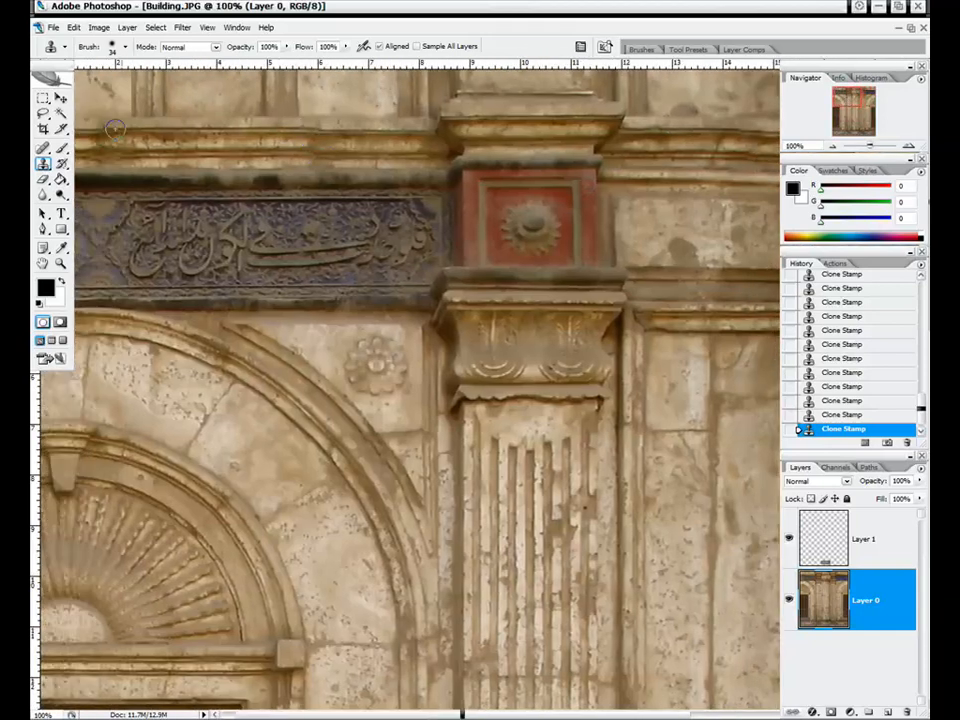
drag(836, 97, 842, 98)
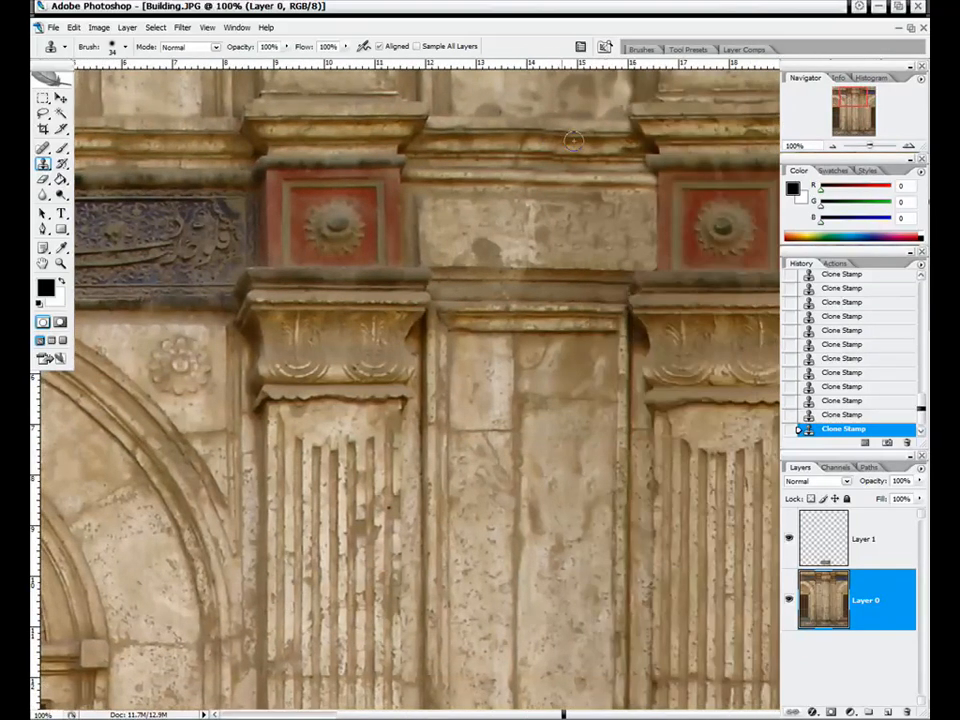
drag(868, 147, 833, 148)
click(833, 148)
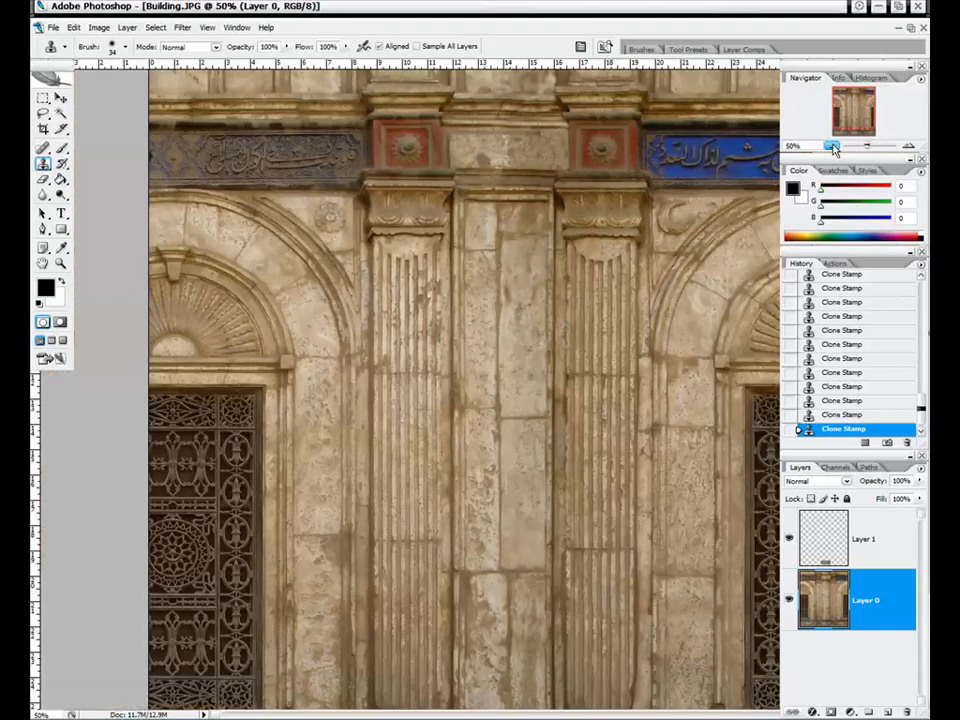
click(833, 148)
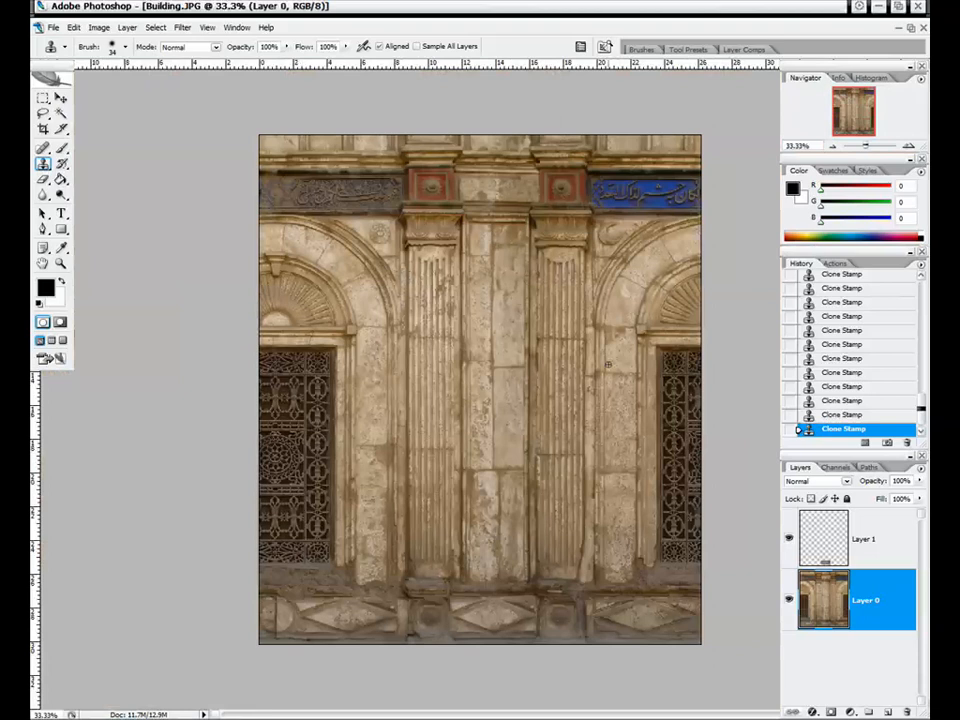
- Apply the Offset filter to Layer 0 with a horizontal shift of +2788 pixels, 0 vertical and wrap-around, centring the window bay
click(183, 27)
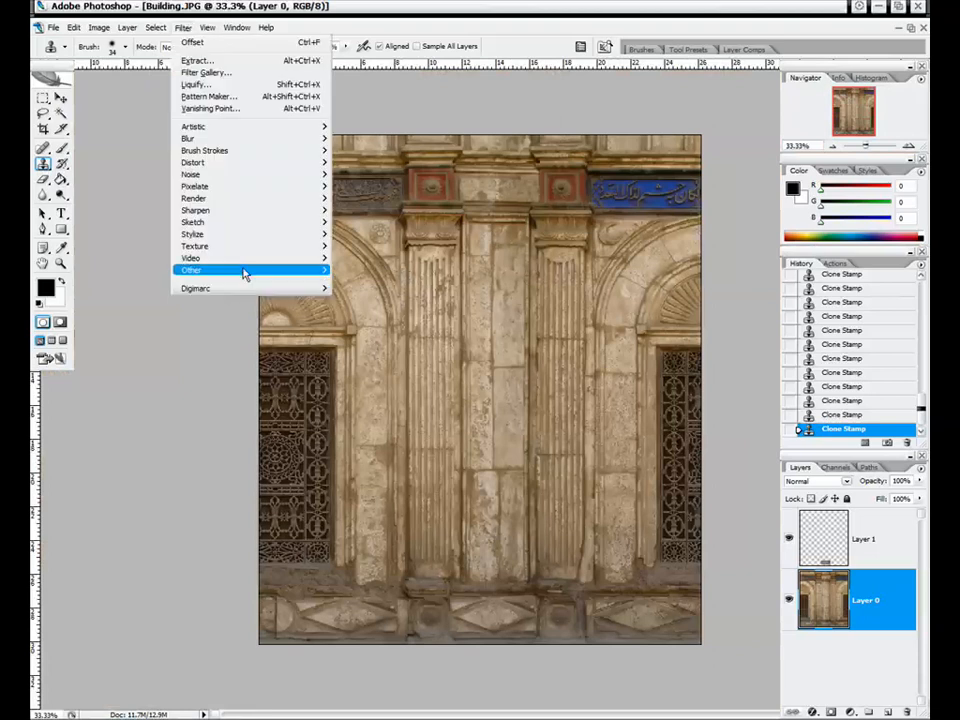
mouse_move(296, 270)
click(362, 318)
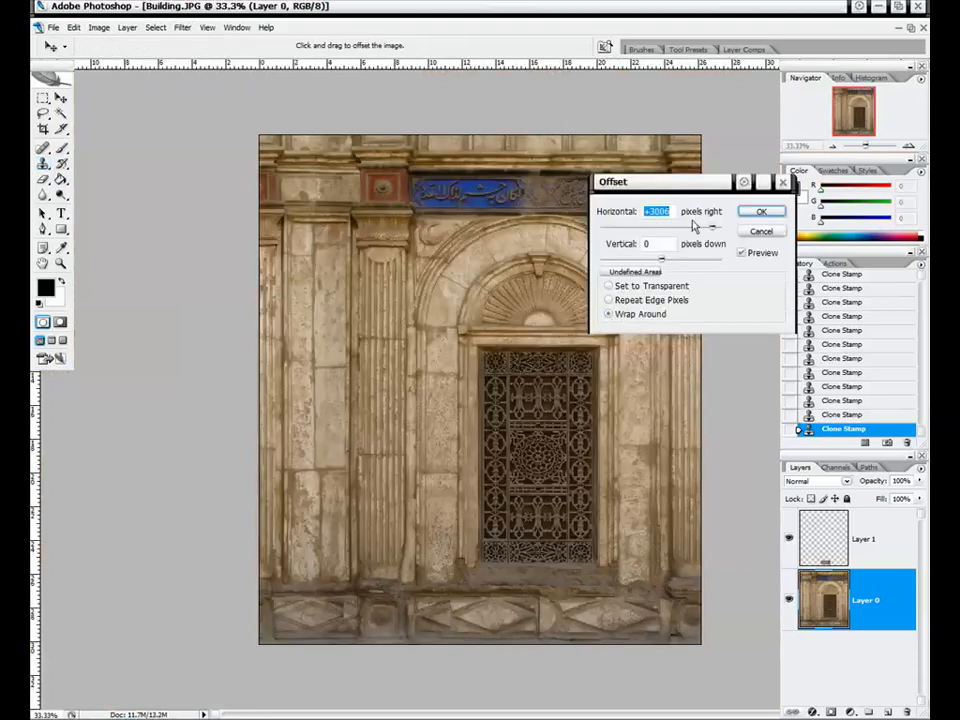
drag(715, 232, 709, 232)
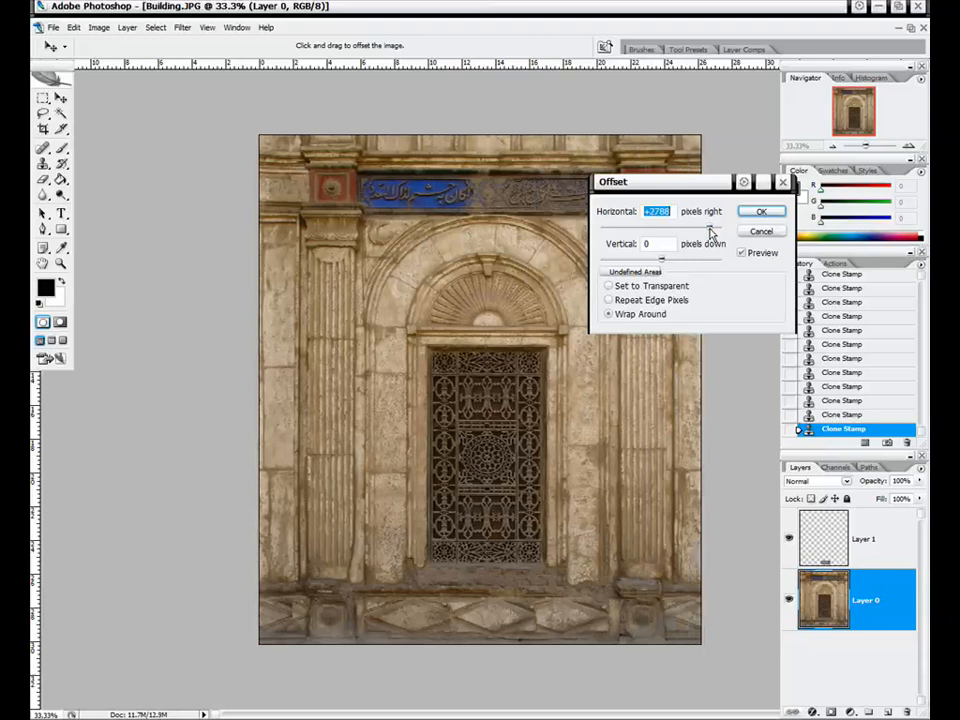
click(762, 213)
- Copy the blue left half of the inscription frieze, up to the central rosette, onto a new layer and move the copy below the frieze
click(907, 146)
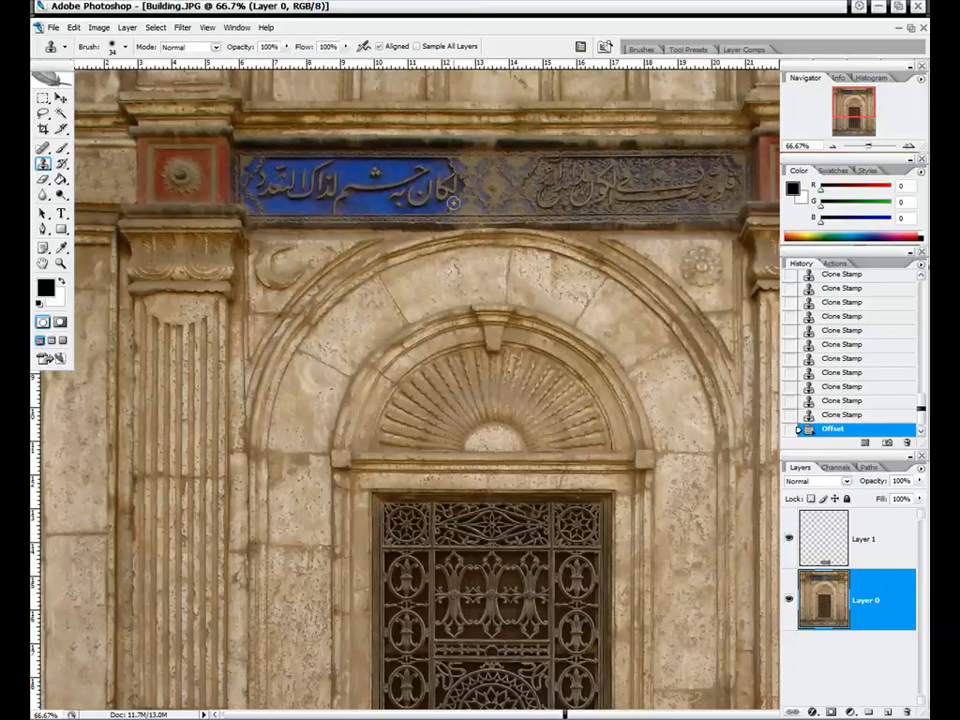
key(ctrl+plus)
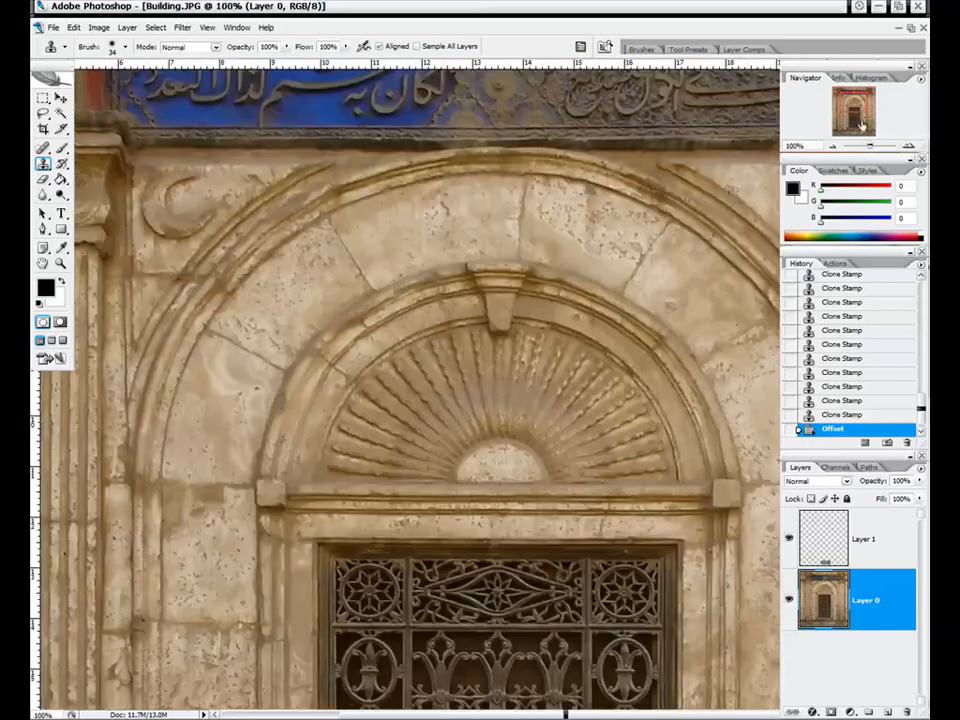
drag(861, 108, 866, 98)
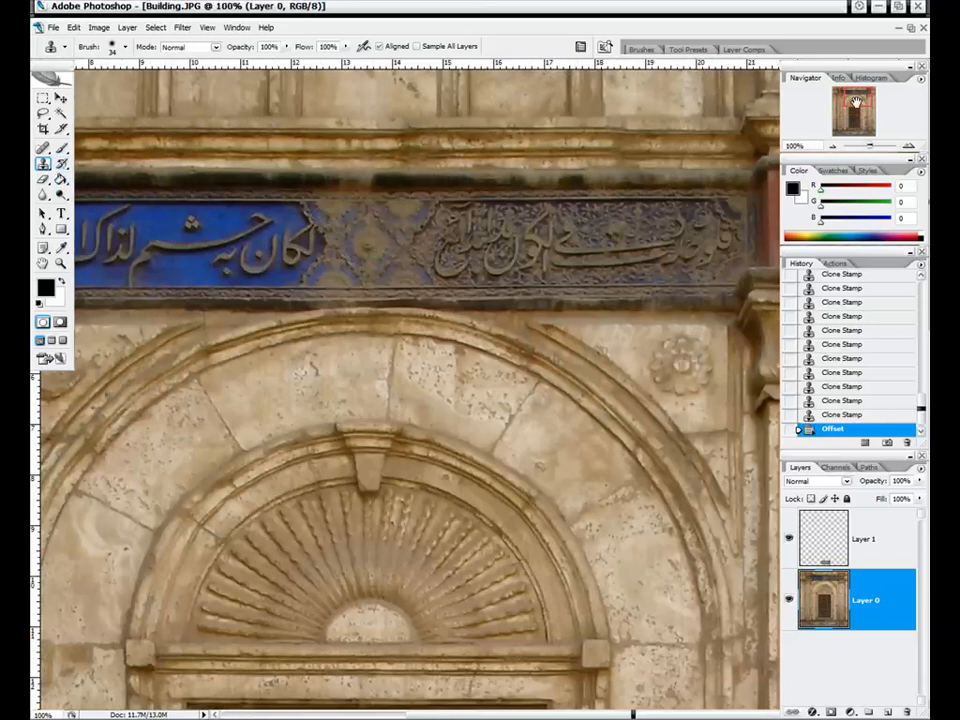
drag(856, 102, 847, 101)
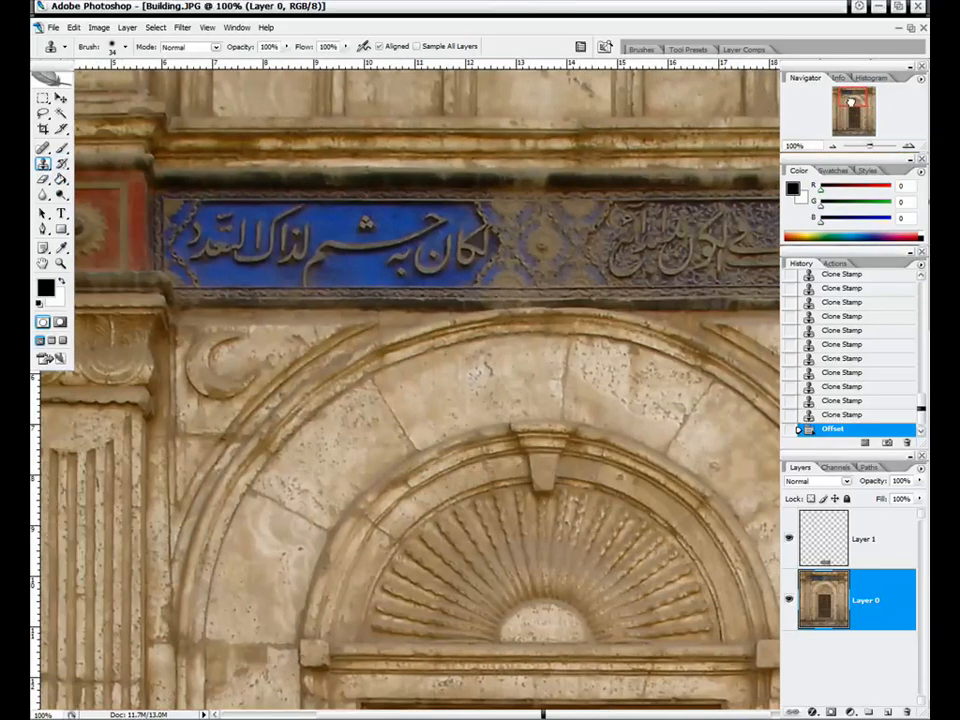
click(43, 97)
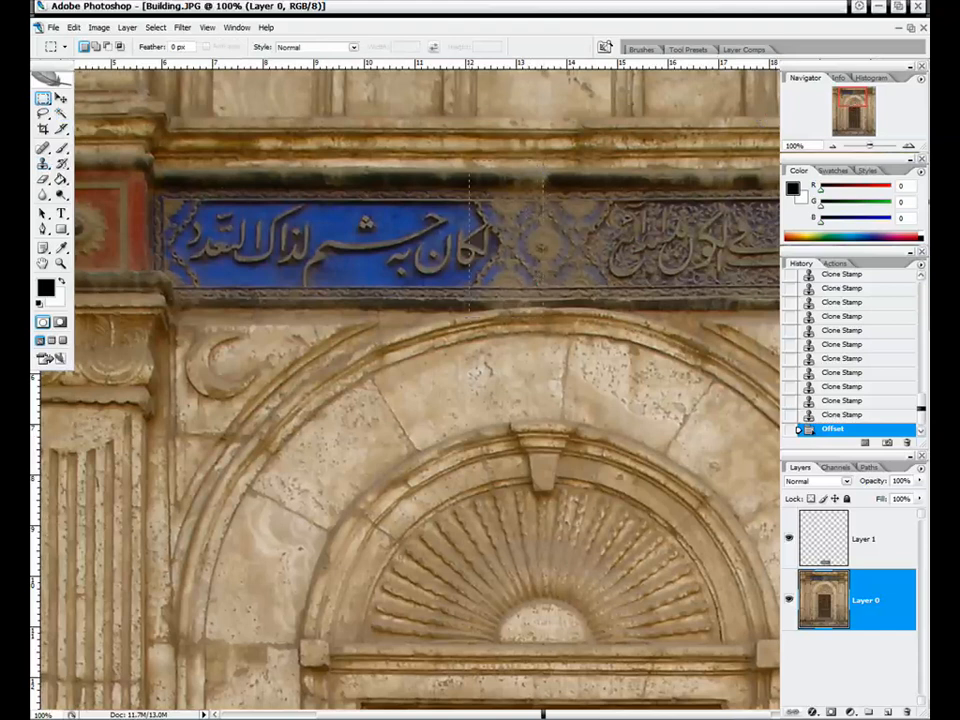
drag(357, 305, 139, 325)
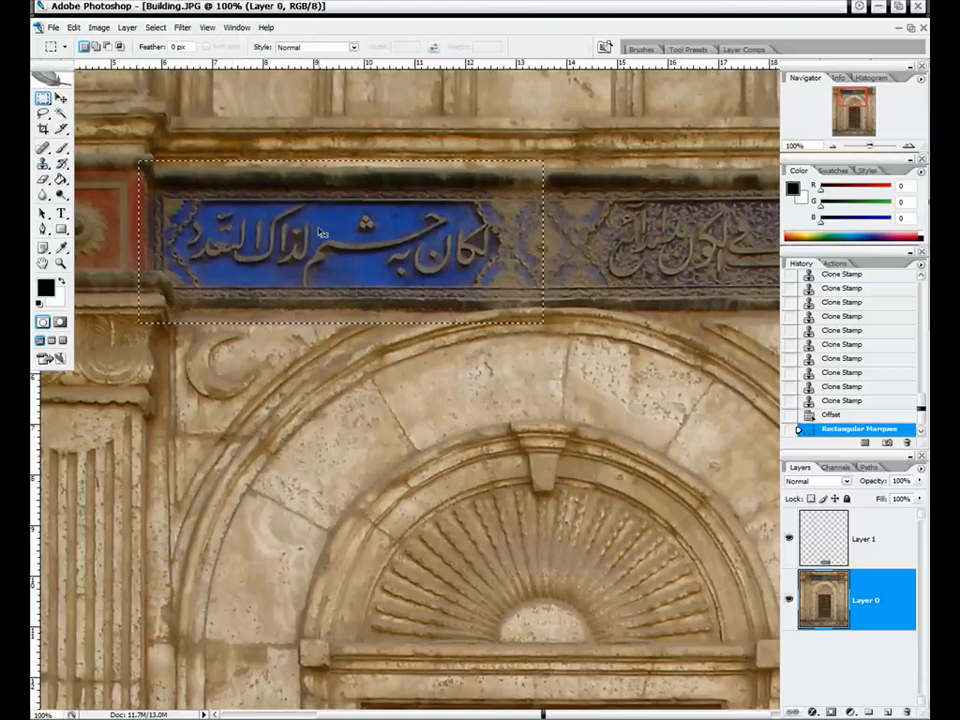
key(ctrl+v)
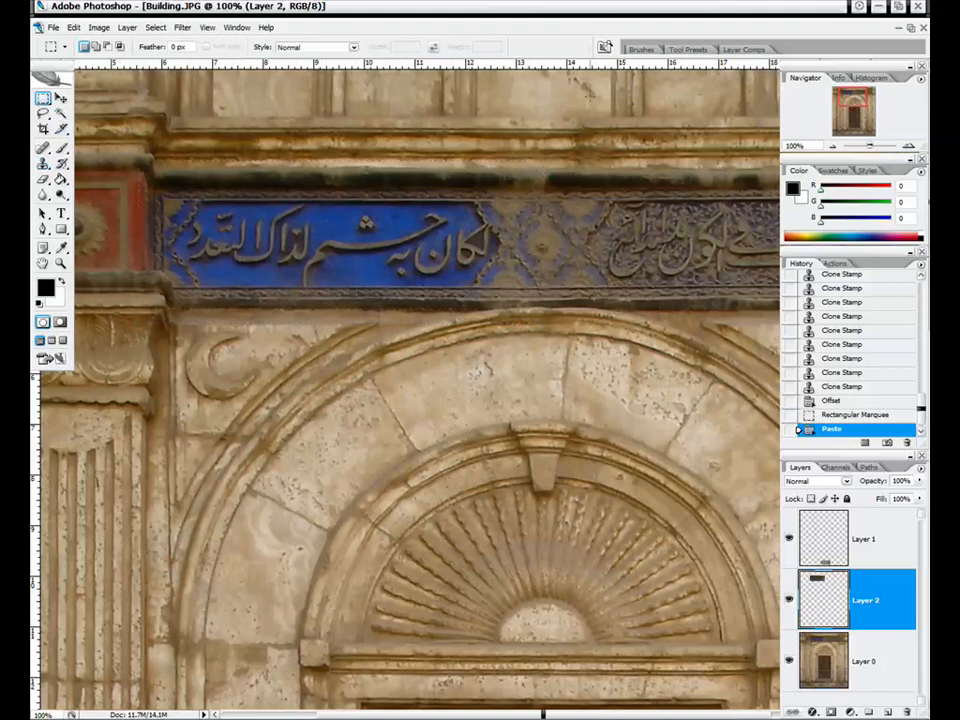
key(v)
drag(271, 222, 336, 362)
- Flip the copied blue panel horizontally and place it over the faded right half of the frieze, aligned at the central rosette
key(m)
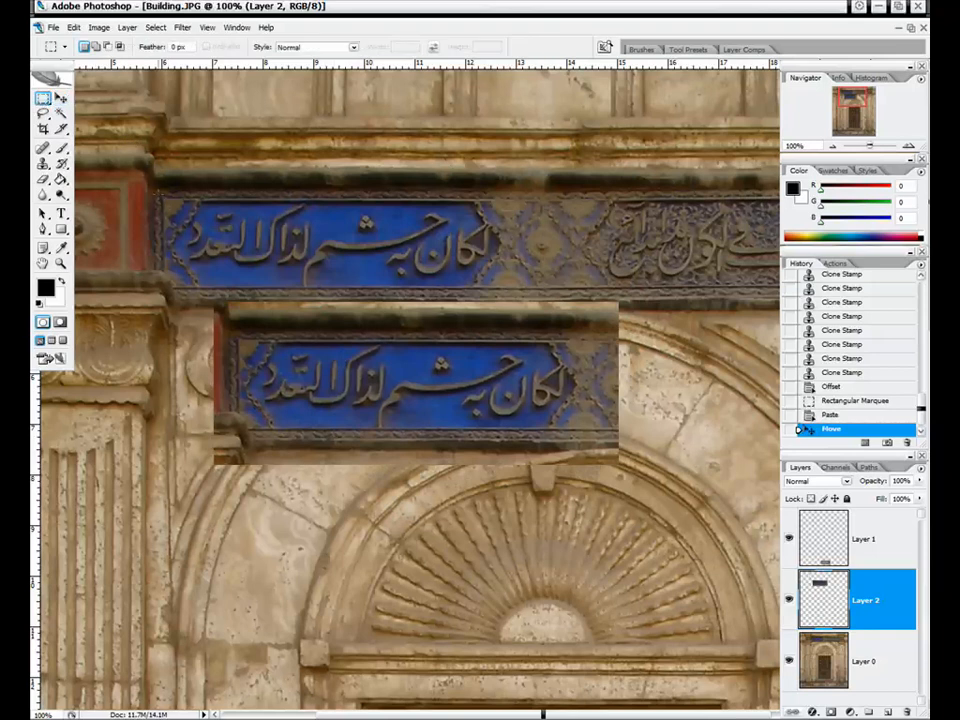
right_click(462, 363)
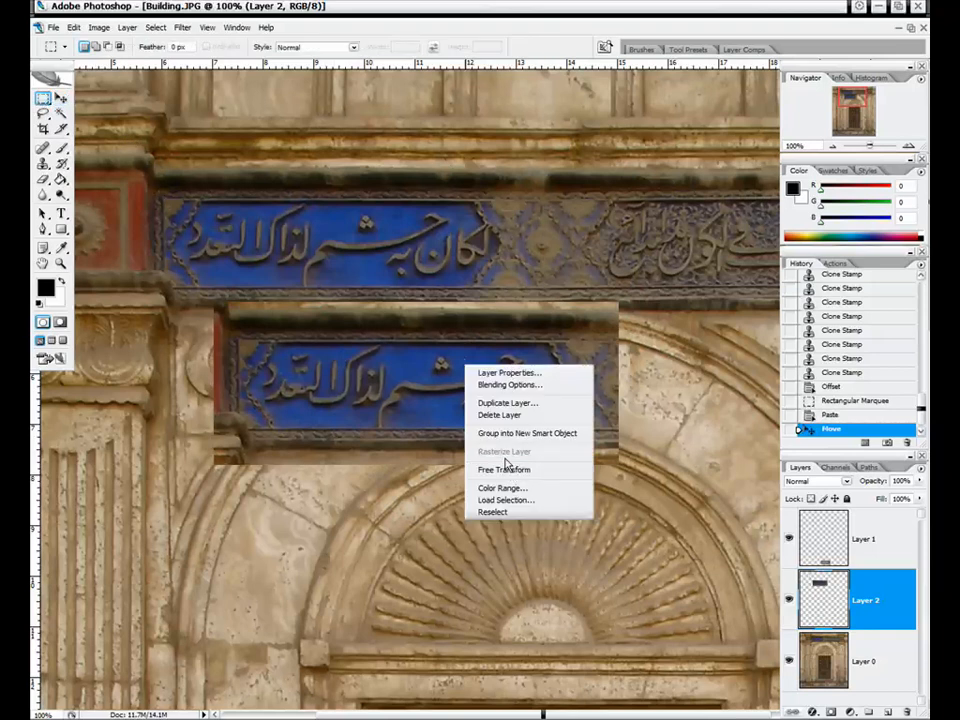
click(503, 467)
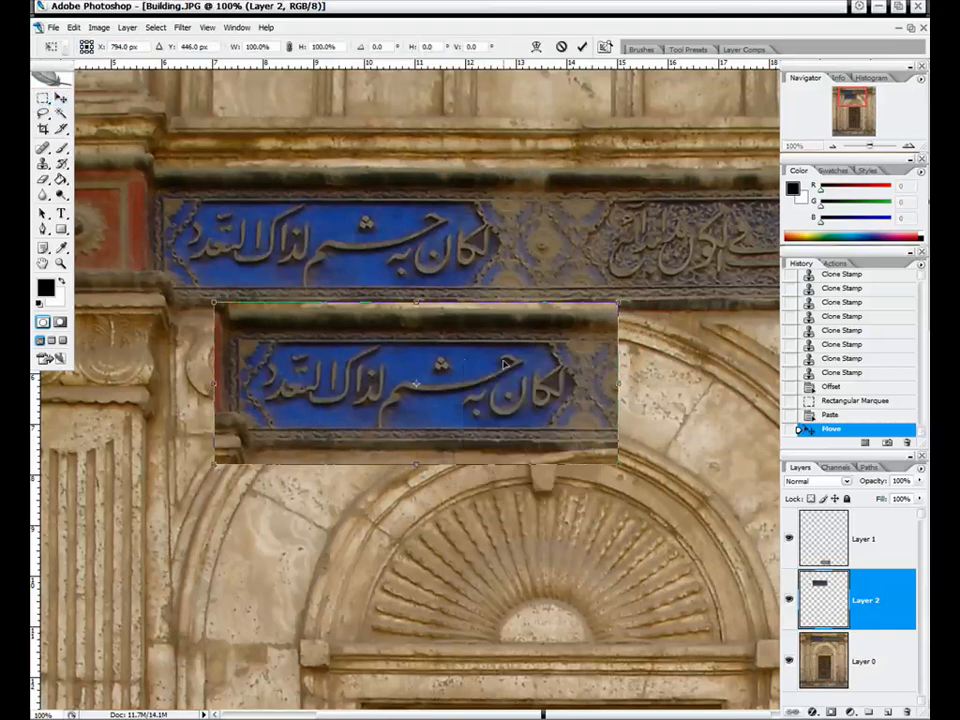
right_click(505, 368)
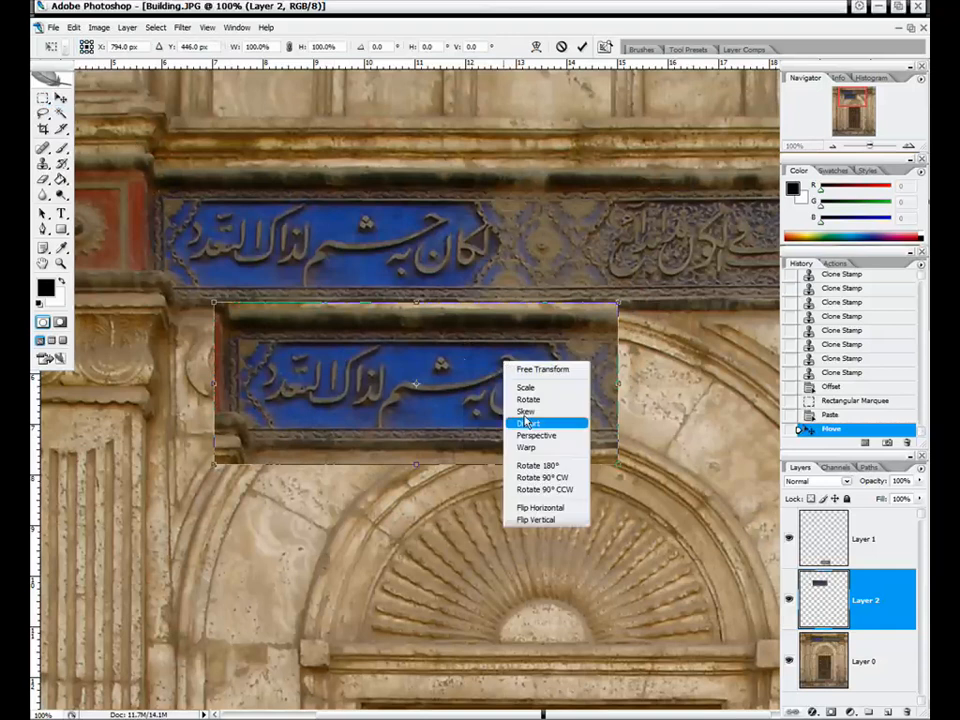
click(548, 507)
key(Return)
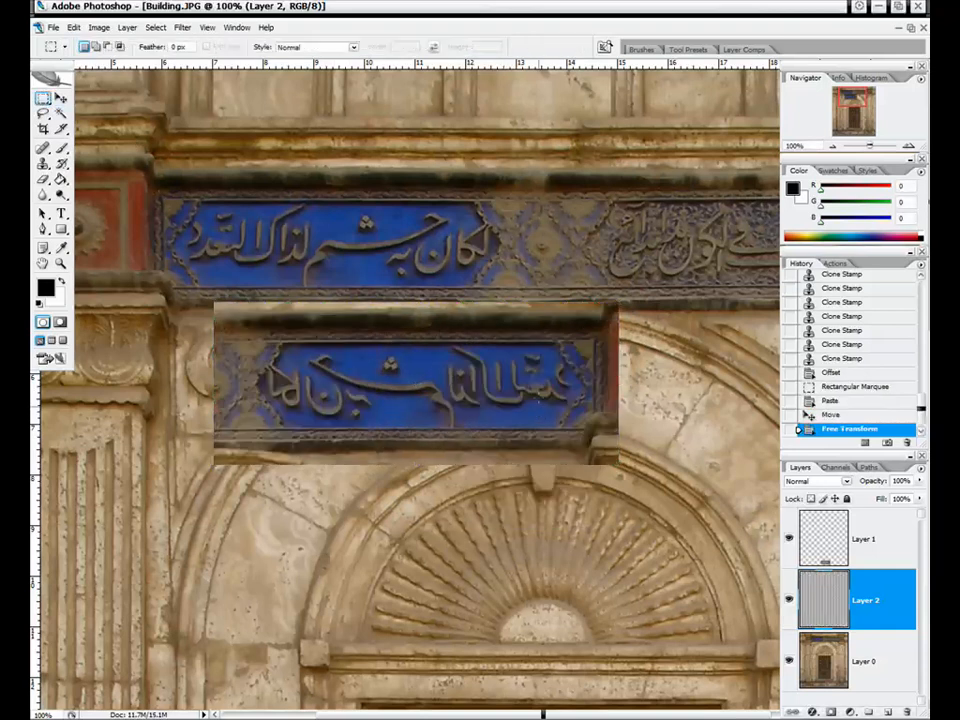
click(61, 98)
drag(330, 417, 623, 289)
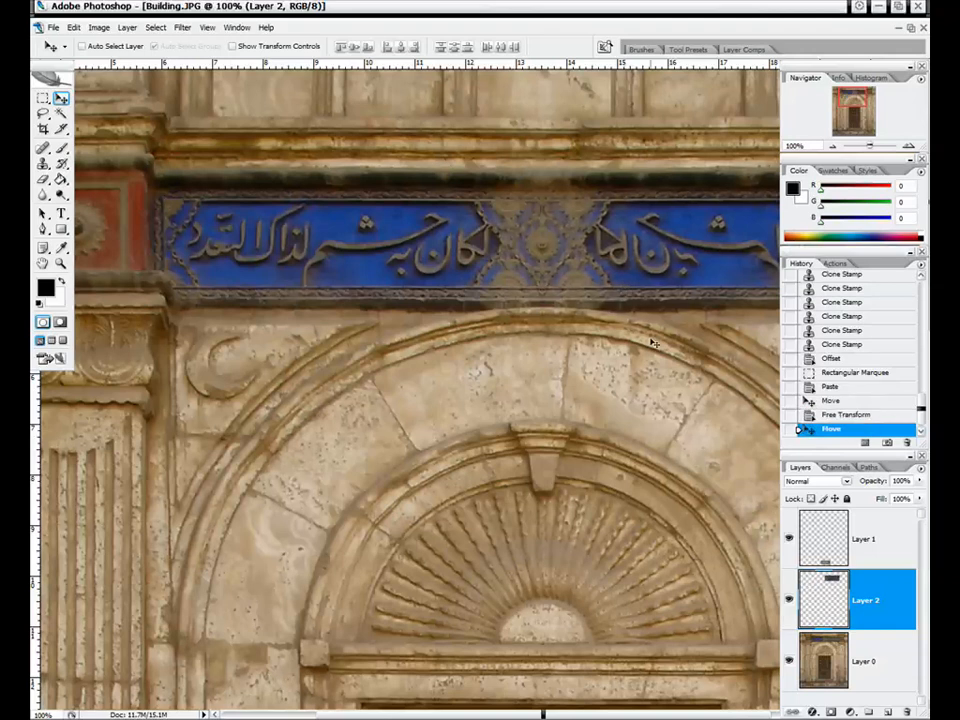
- With a soft 35 px Eraser, remove the mirrored panel's edges along the cornice and at the right pilaster to blend it in
drag(855, 104, 863, 97)
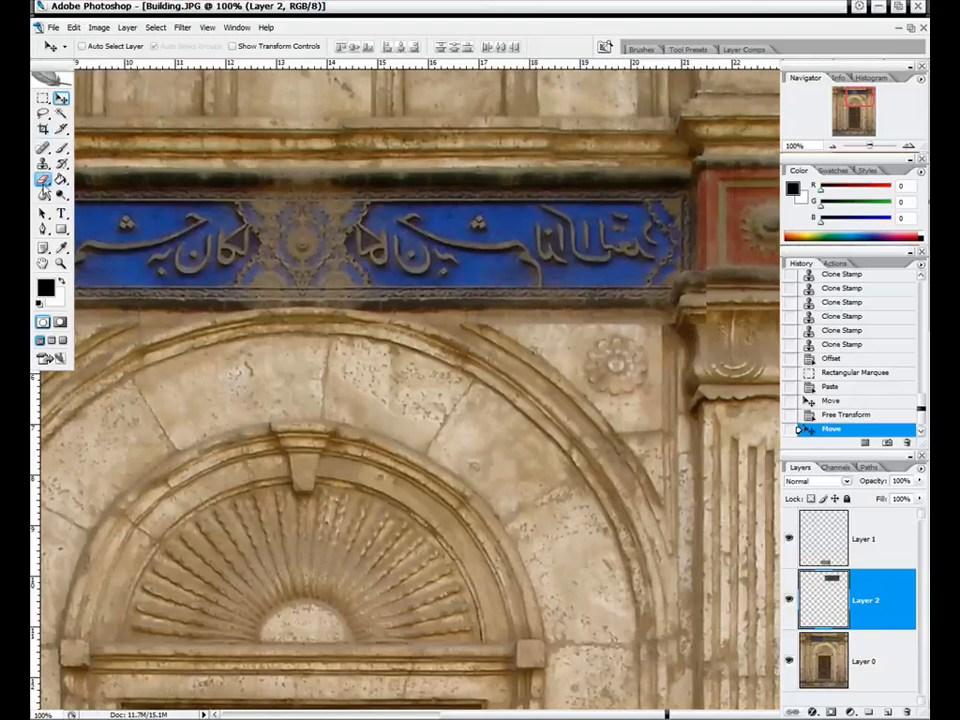
click(43, 179)
drag(324, 145, 580, 152)
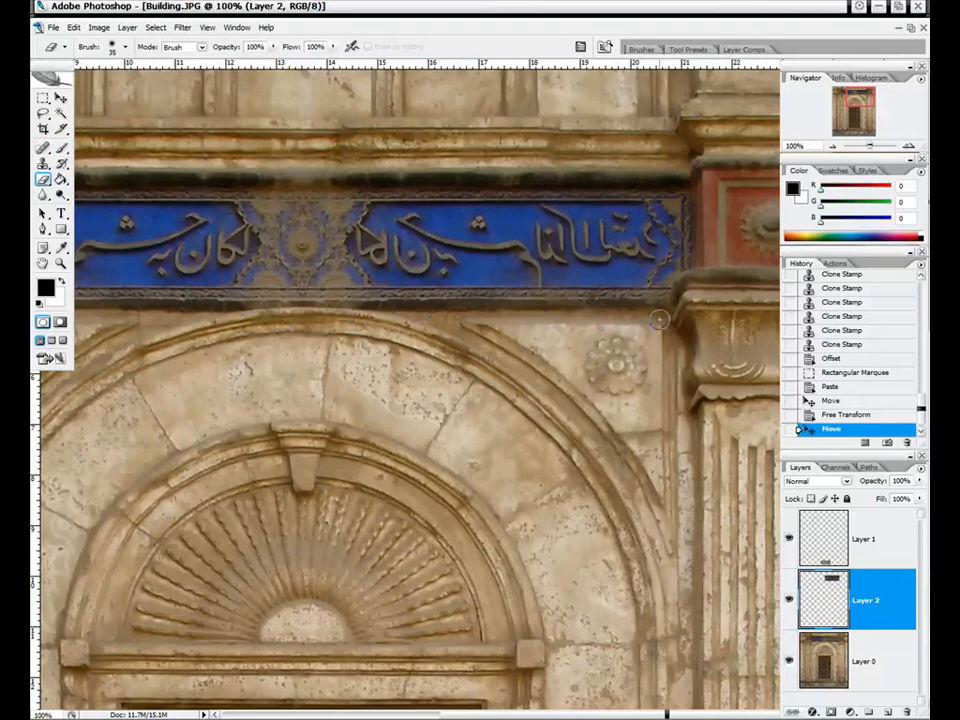
drag(605, 290, 731, 317)
- Examine the mirrored frieze band up close and in the full facade for visible seams
drag(857, 104, 853, 104)
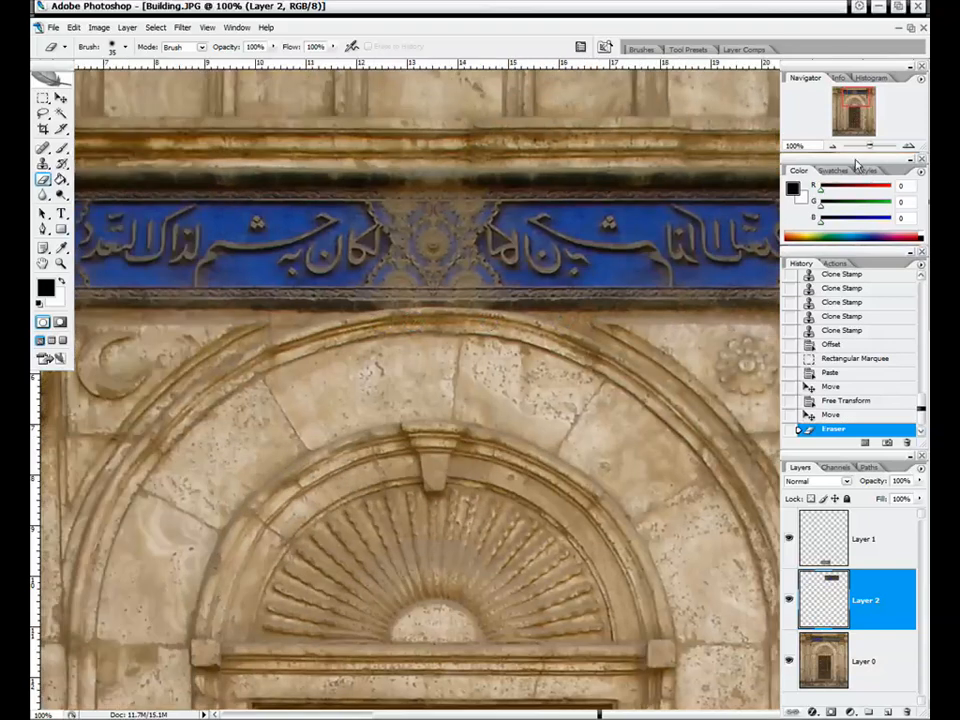
click(833, 146)
click(833, 146)
click(833, 146)
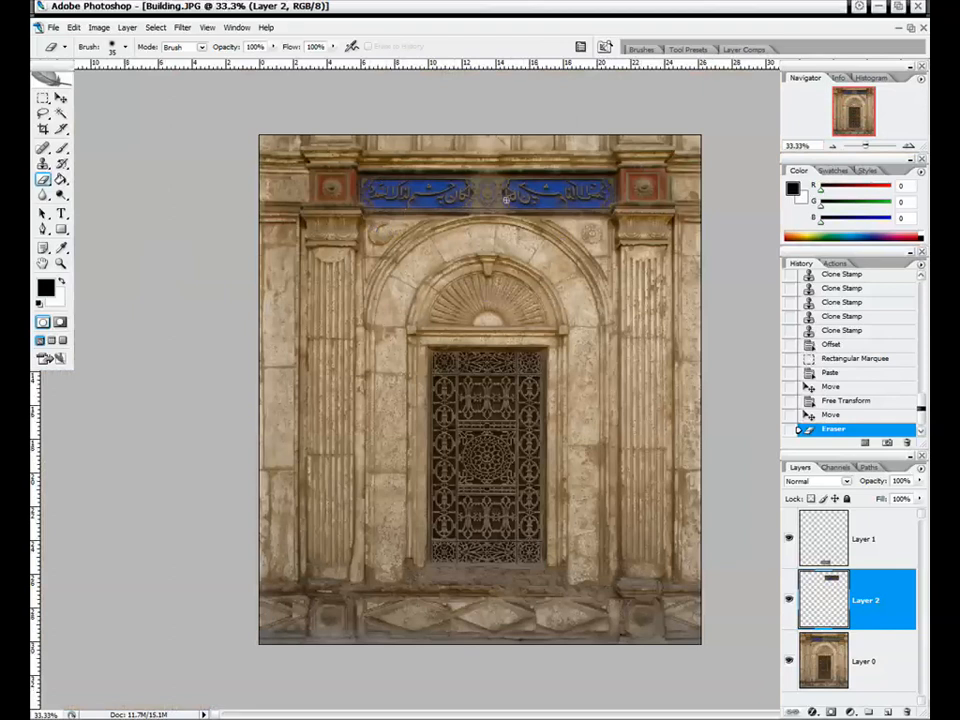
click(907, 145)
click(907, 145)
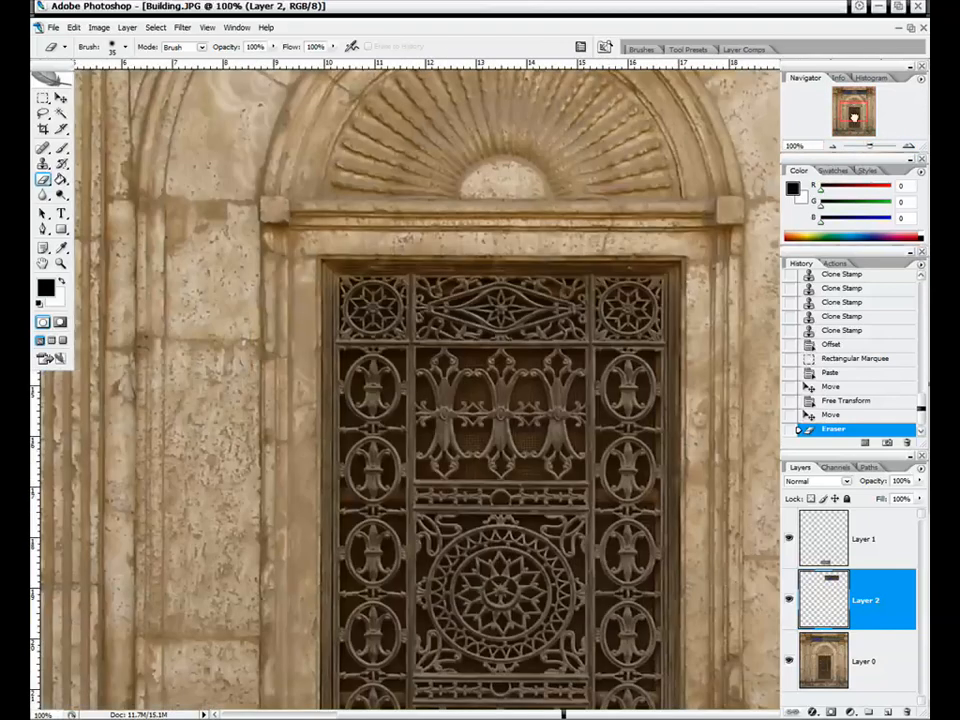
scroll(517, 220, up, 5)
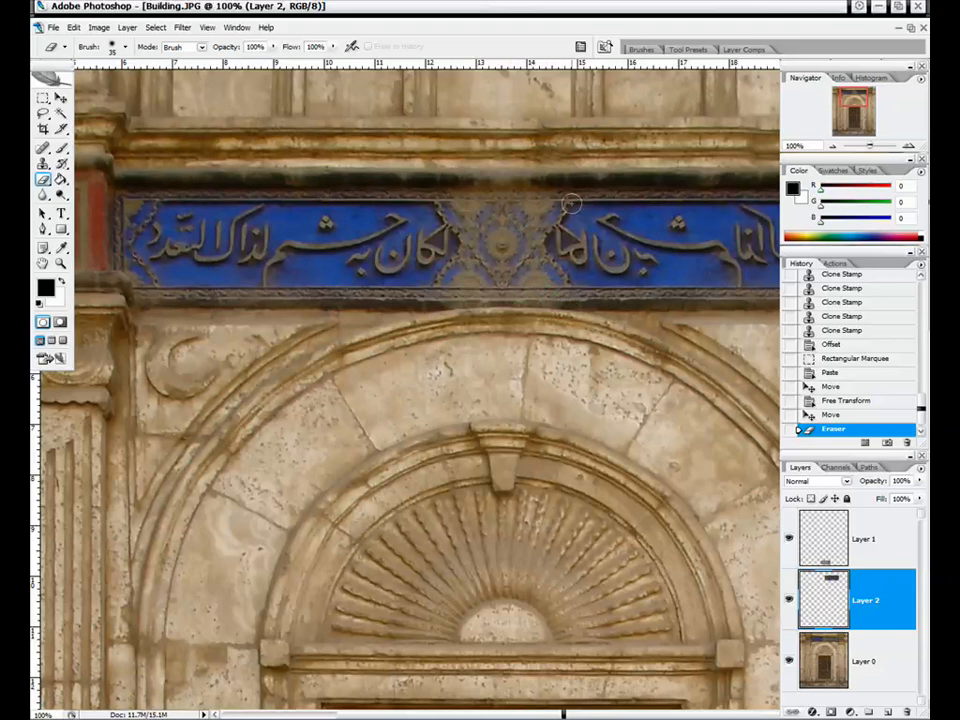
drag(852, 93, 848, 92)
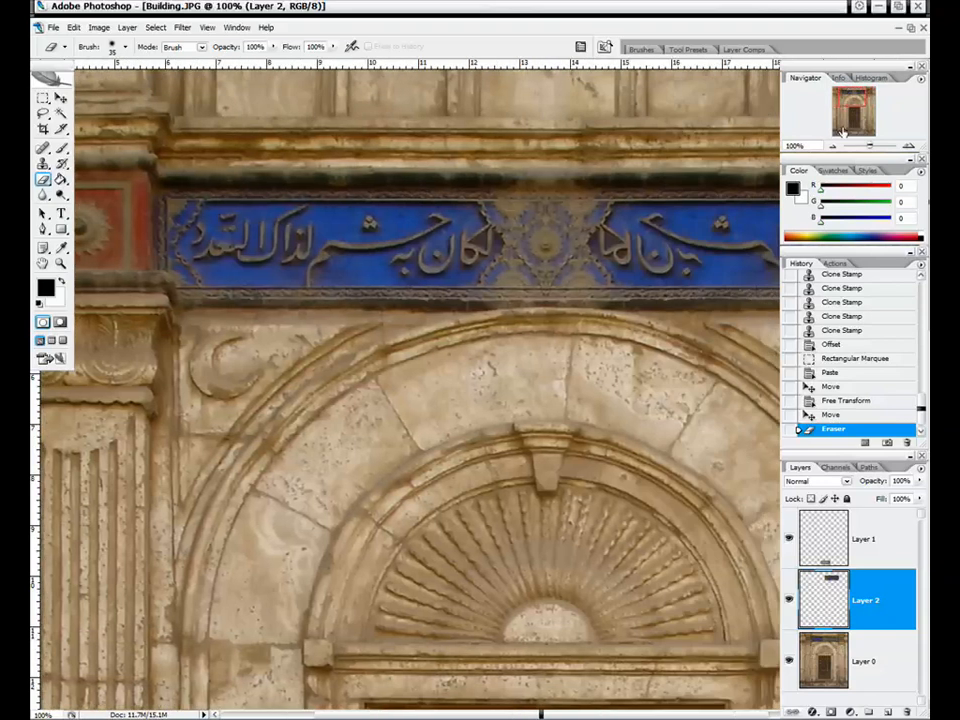
click(834, 146)
click(834, 147)
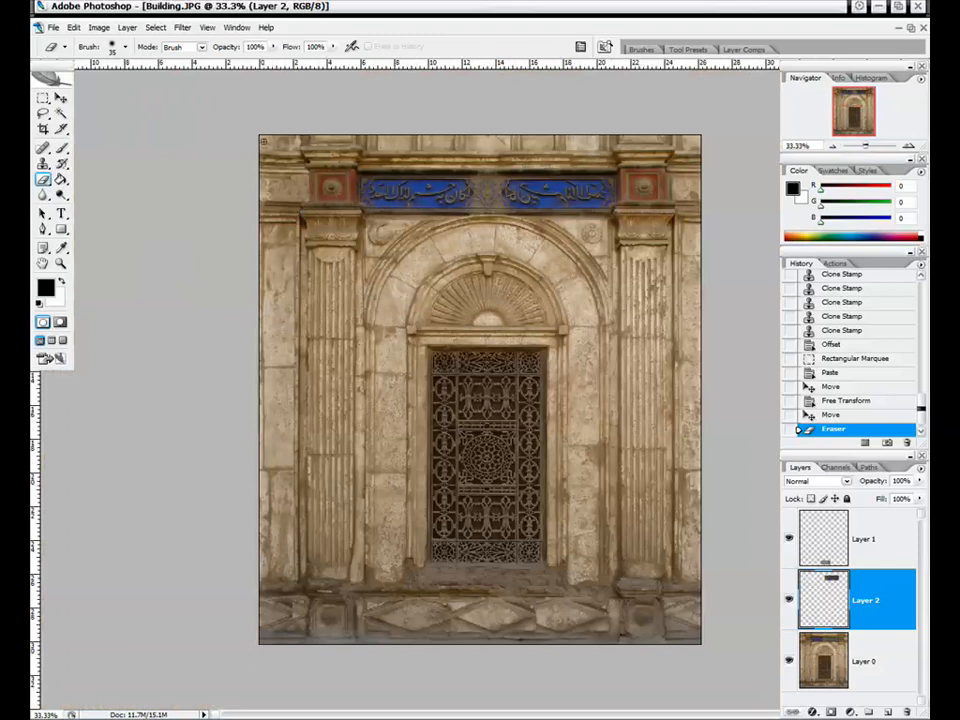
- Crop off the strip of wall above the cornice, keeping the full width and the bottom edge of the facade
key(c)
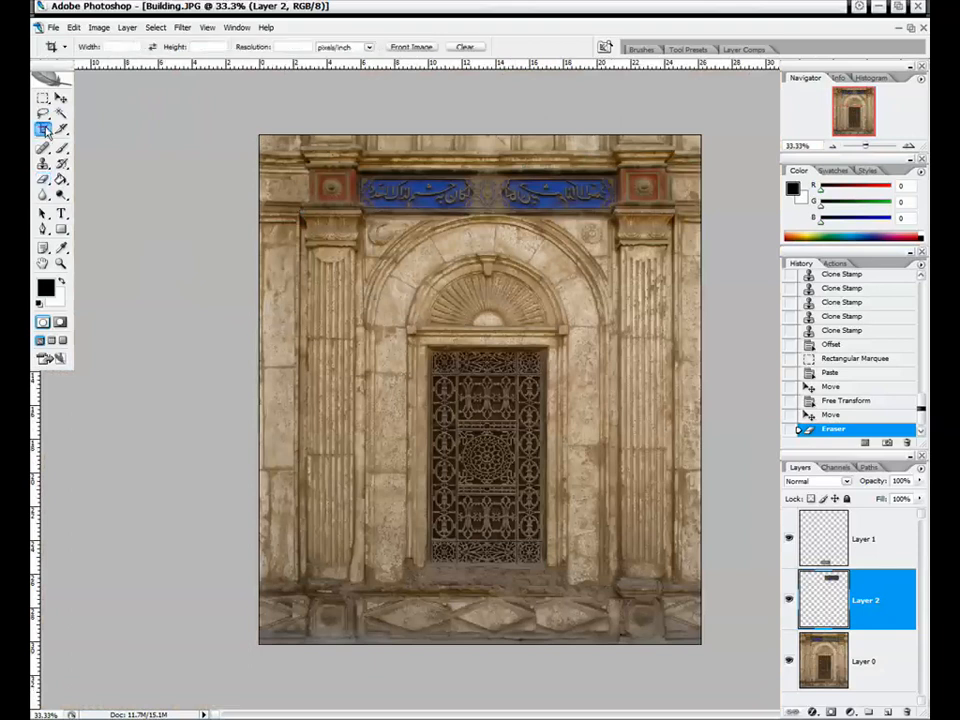
drag(701, 644, 226, 245)
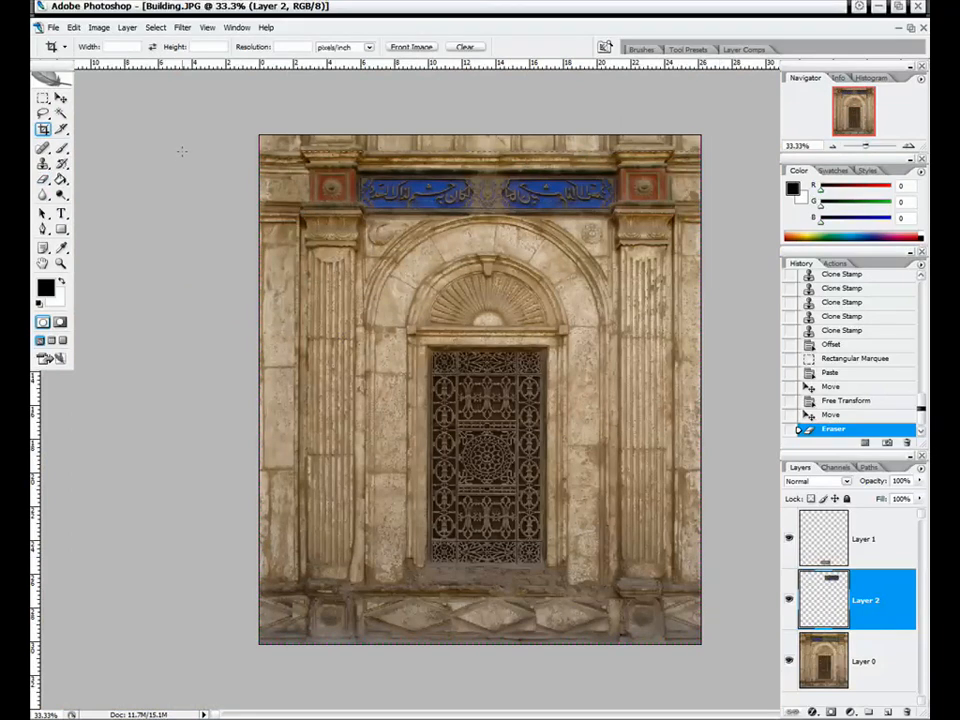
drag(182, 151, 702, 644)
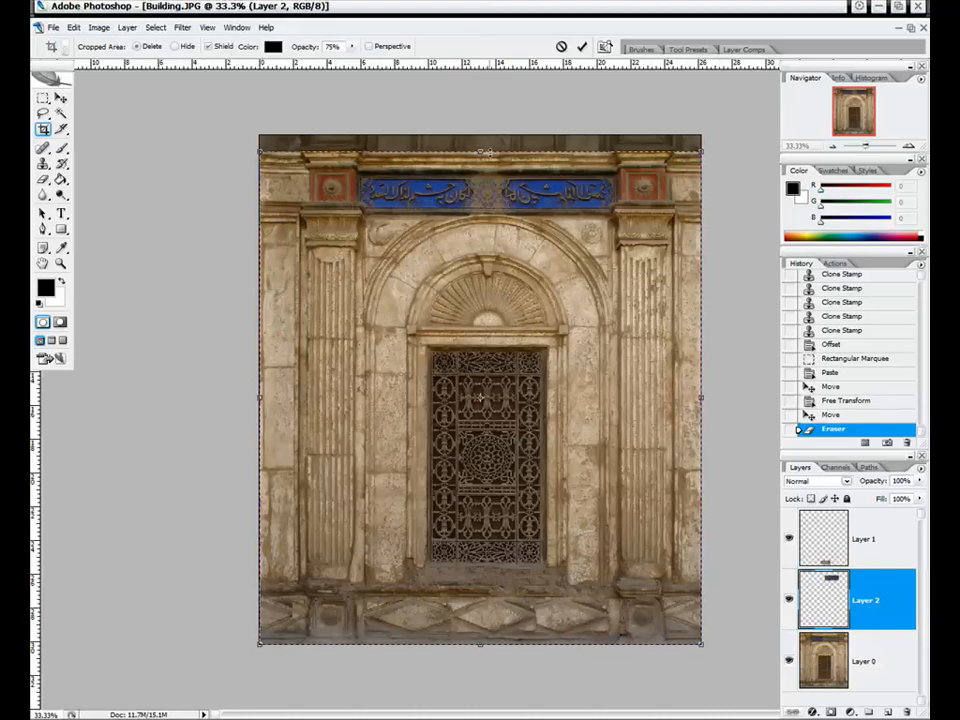
drag(481, 150, 481, 151)
key(Return)
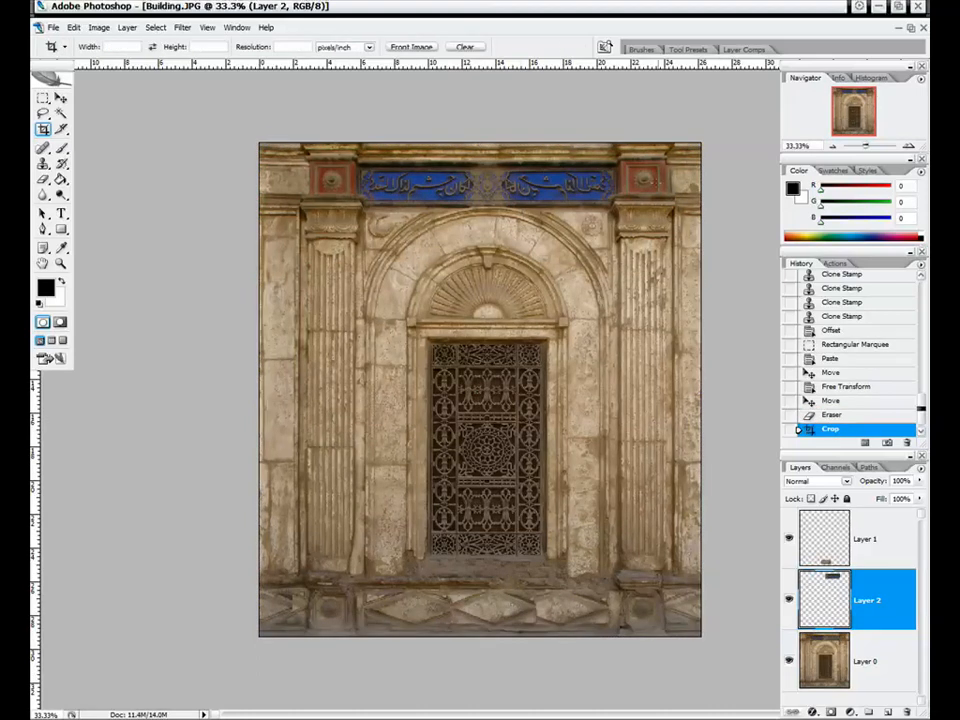
click(182, 27)
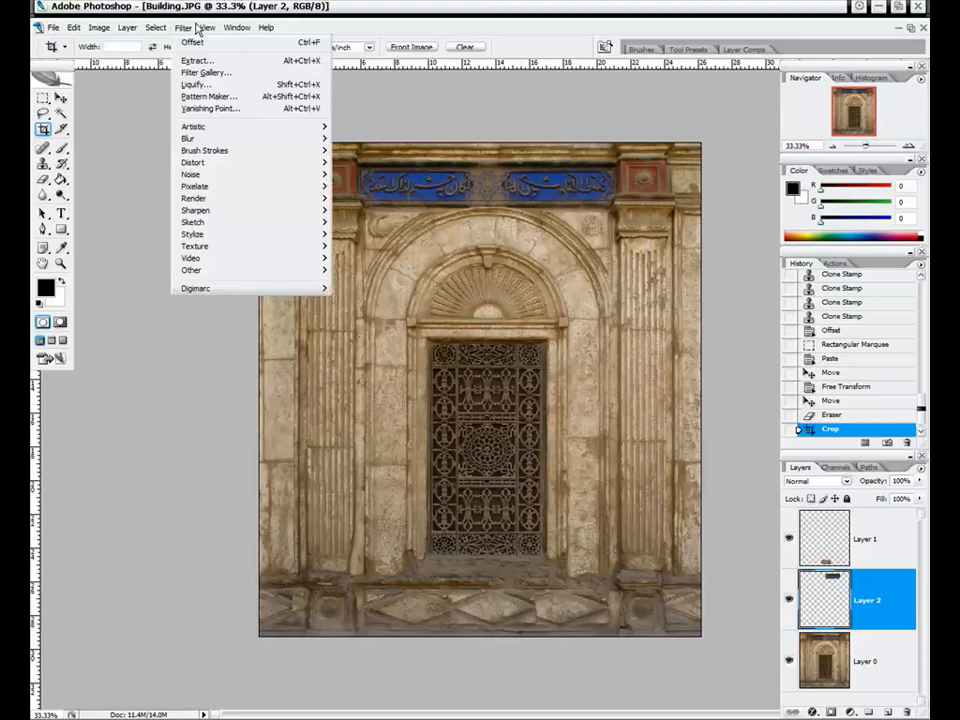
mouse_move(325, 279)
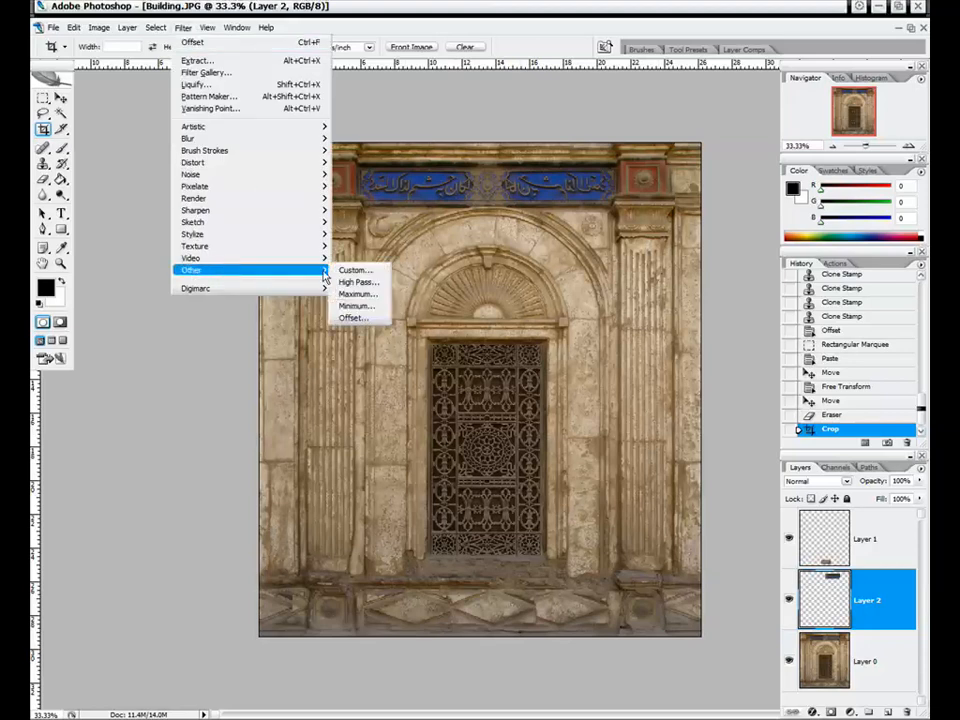
click(355, 318)
drag(707, 232, 656, 228)
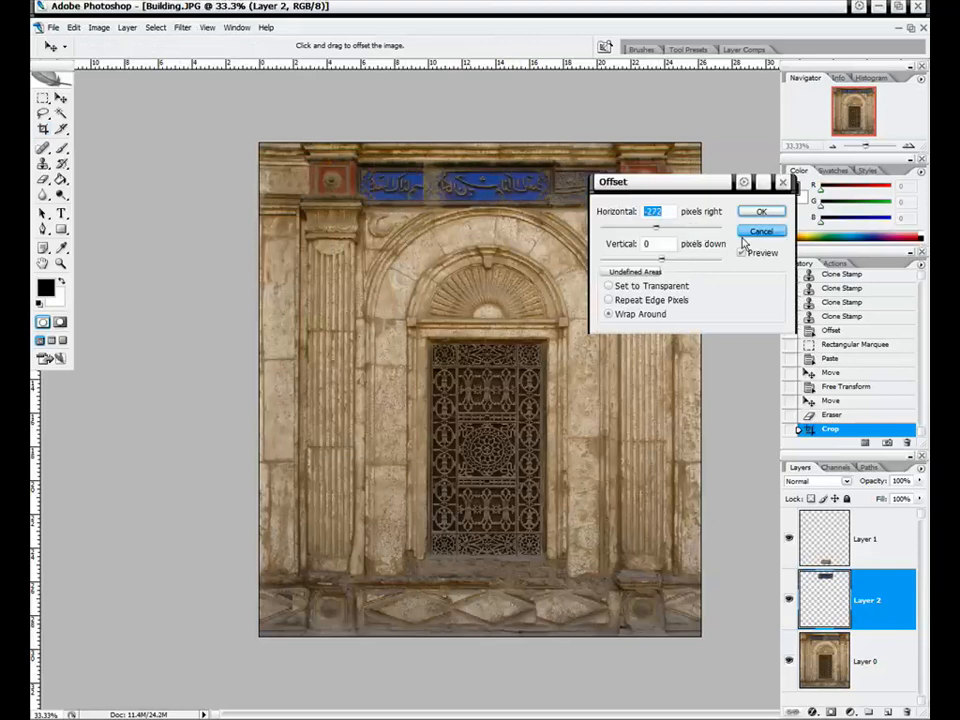
click(753, 234)
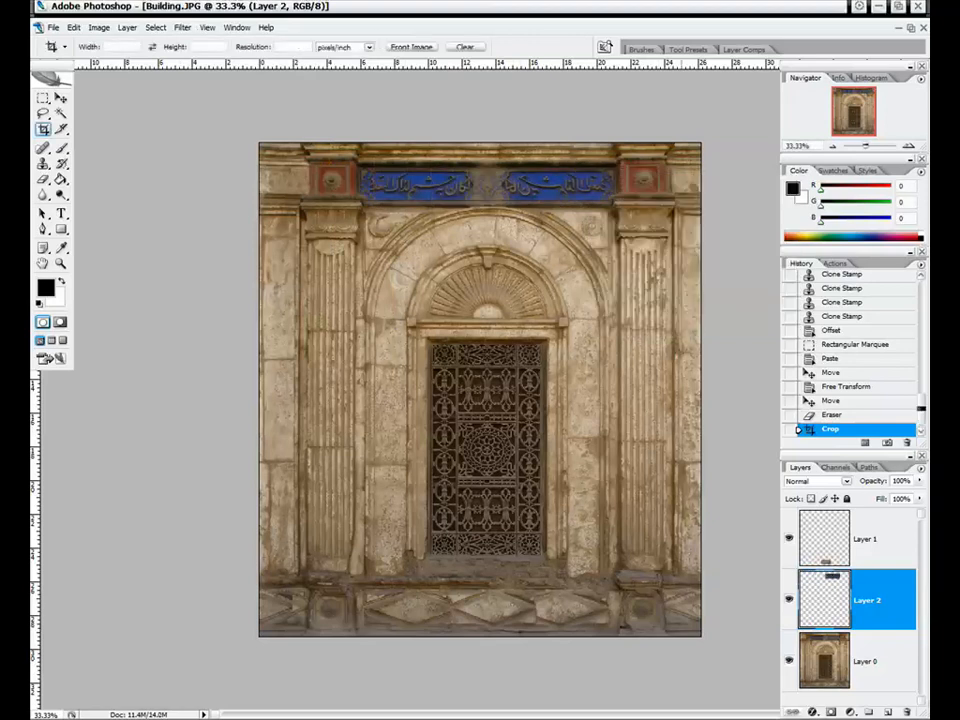
- Hide Layer 1 with its base-moulding patch and make Layer 0 the active layer
click(870, 548)
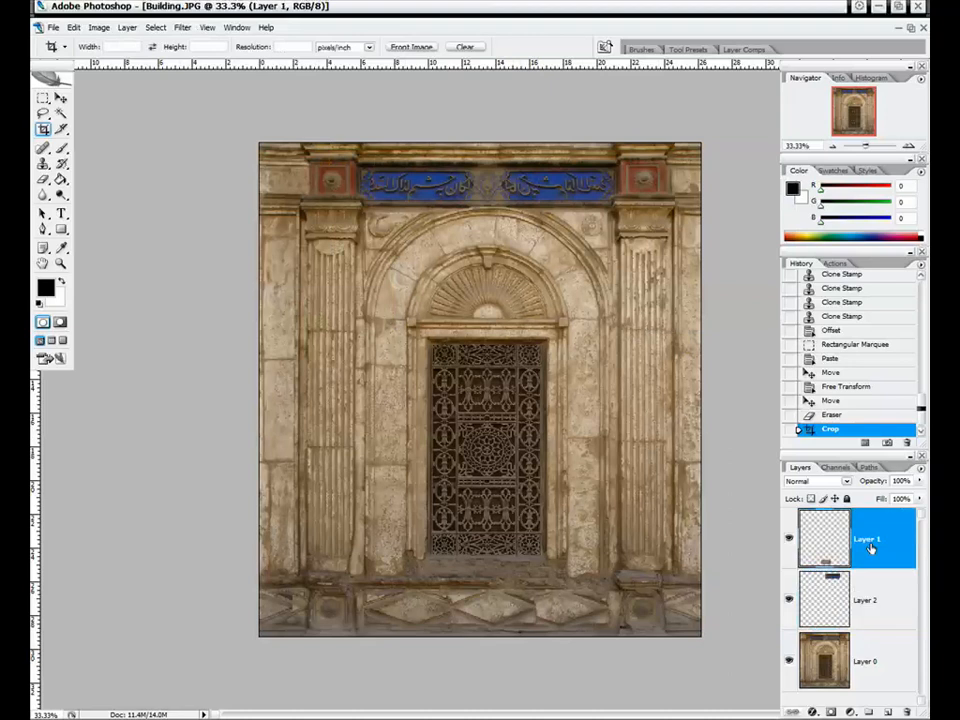
click(789, 540)
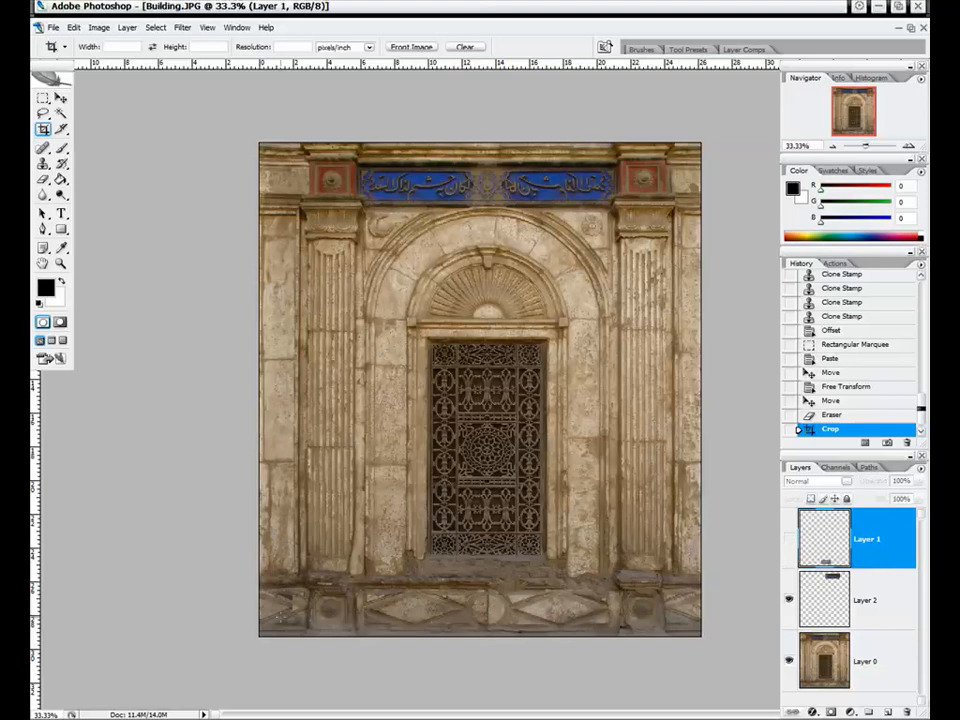
click(877, 661)
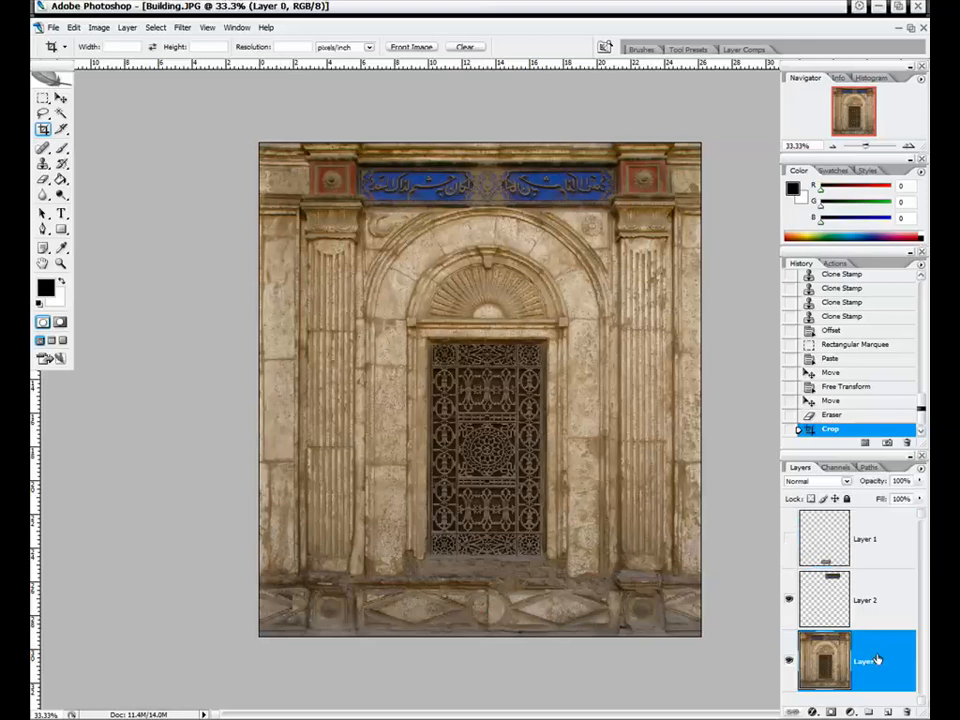
click(182, 28)
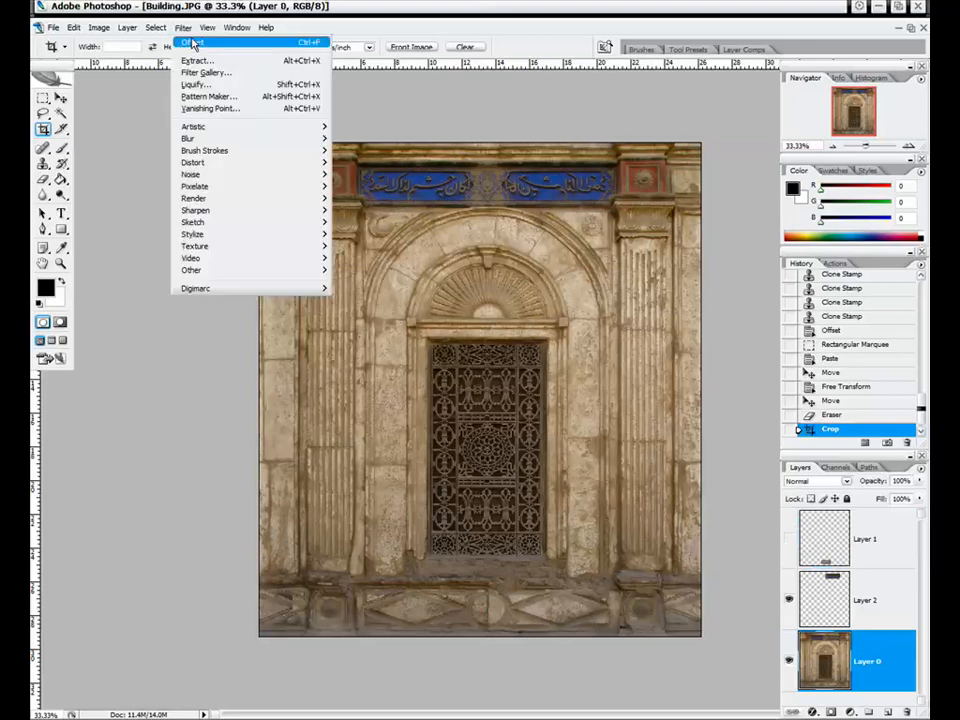
click(191, 41)
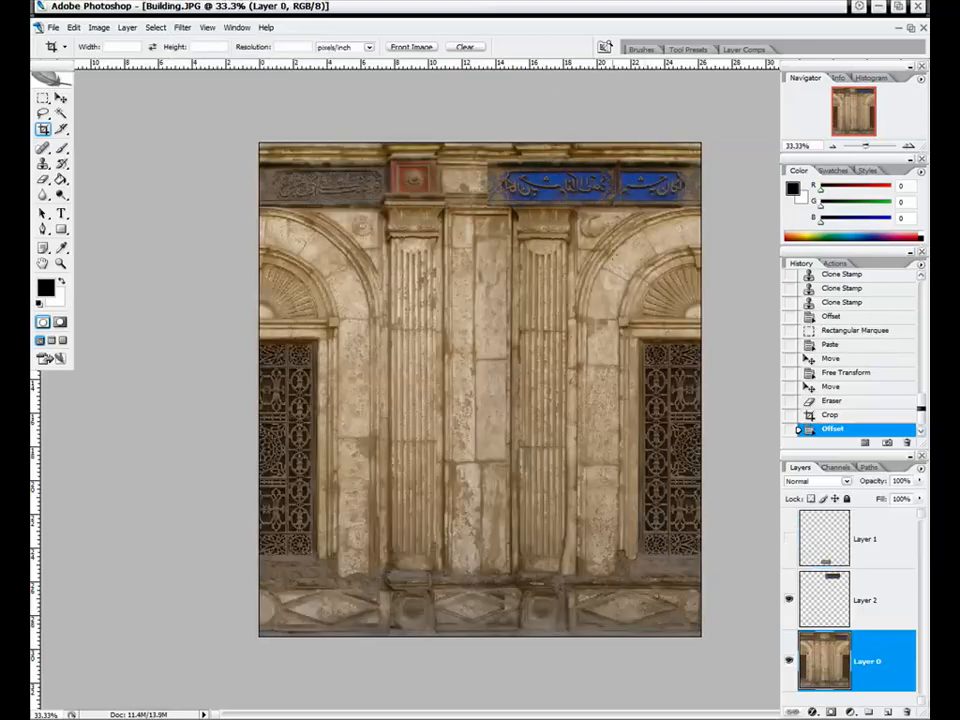
key(ctrl+z)
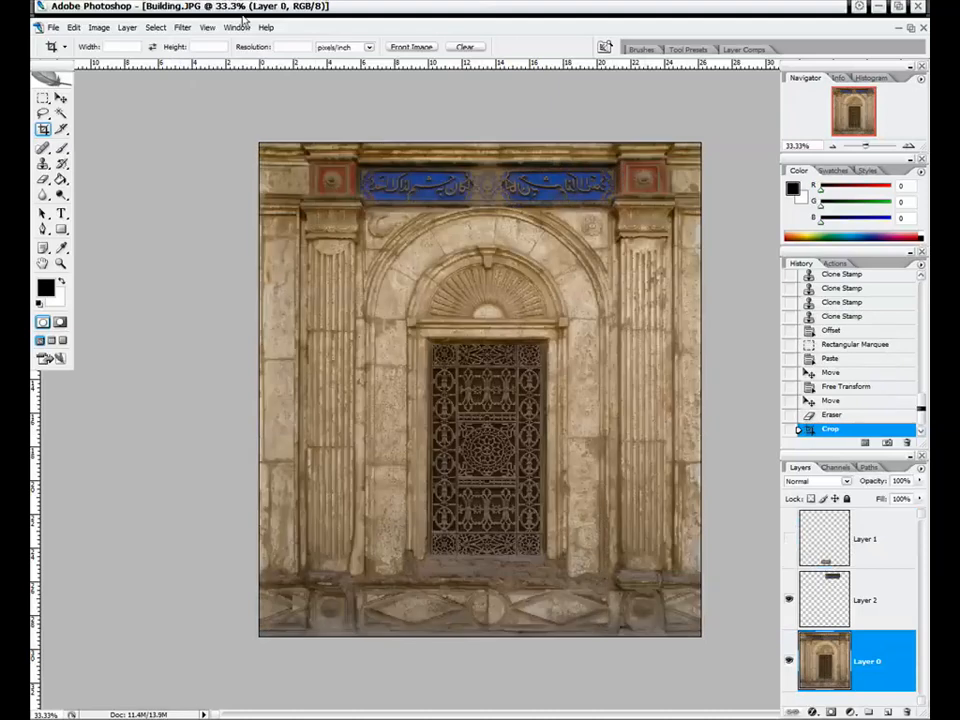
- Try to offset Layer 0 horizontally by -2788 pixels with wrap-around, and undo the offset
click(184, 27)
mouse_move(225, 272)
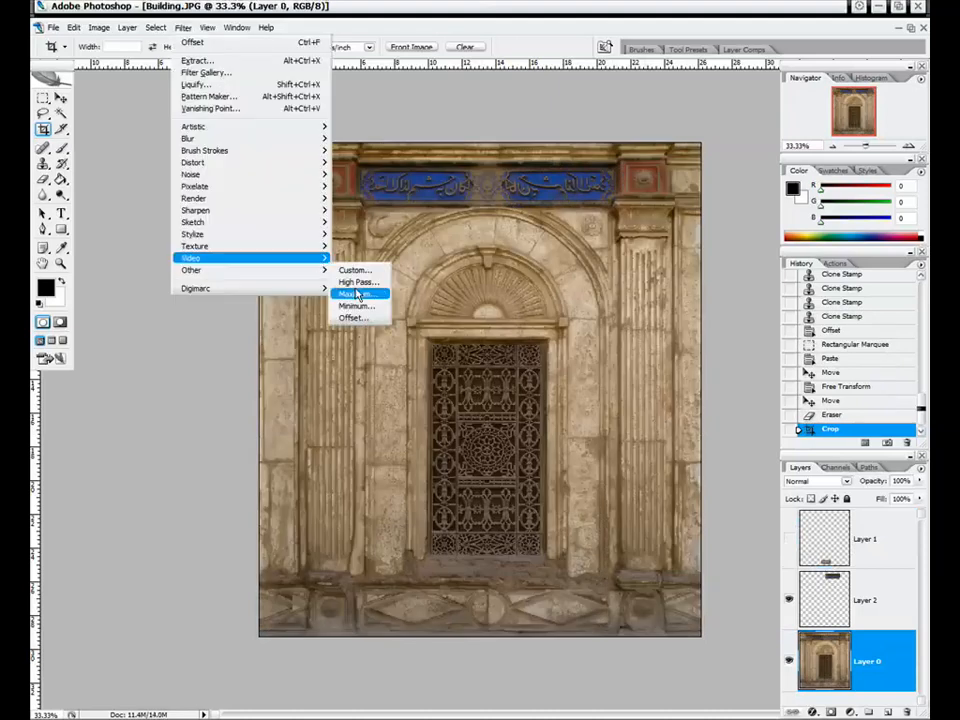
click(352, 317)
drag(648, 212, 630, 216)
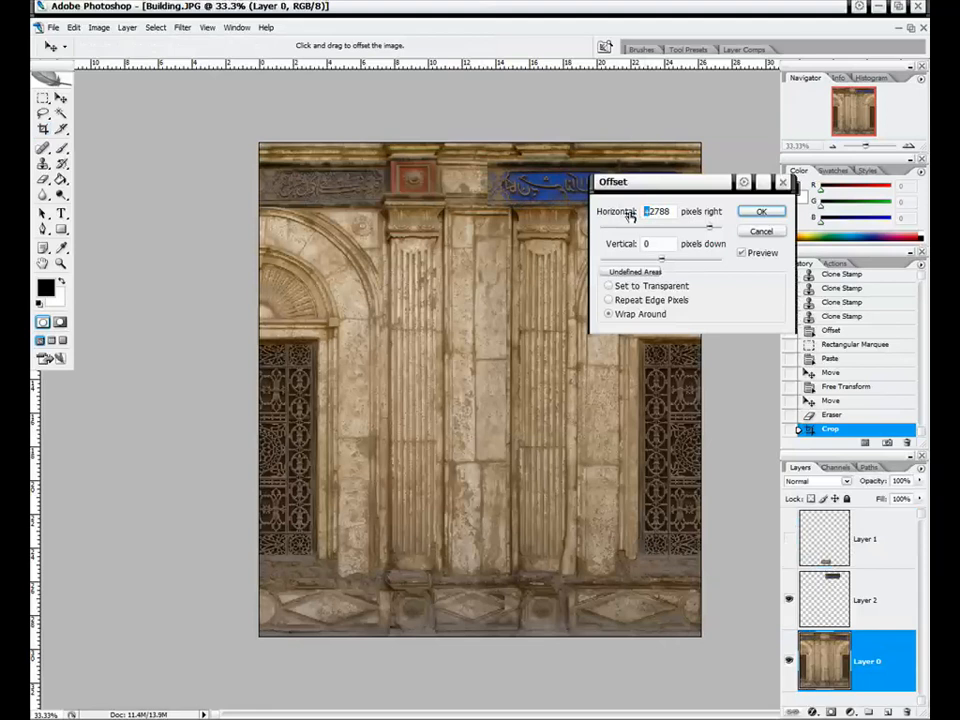
text(-)
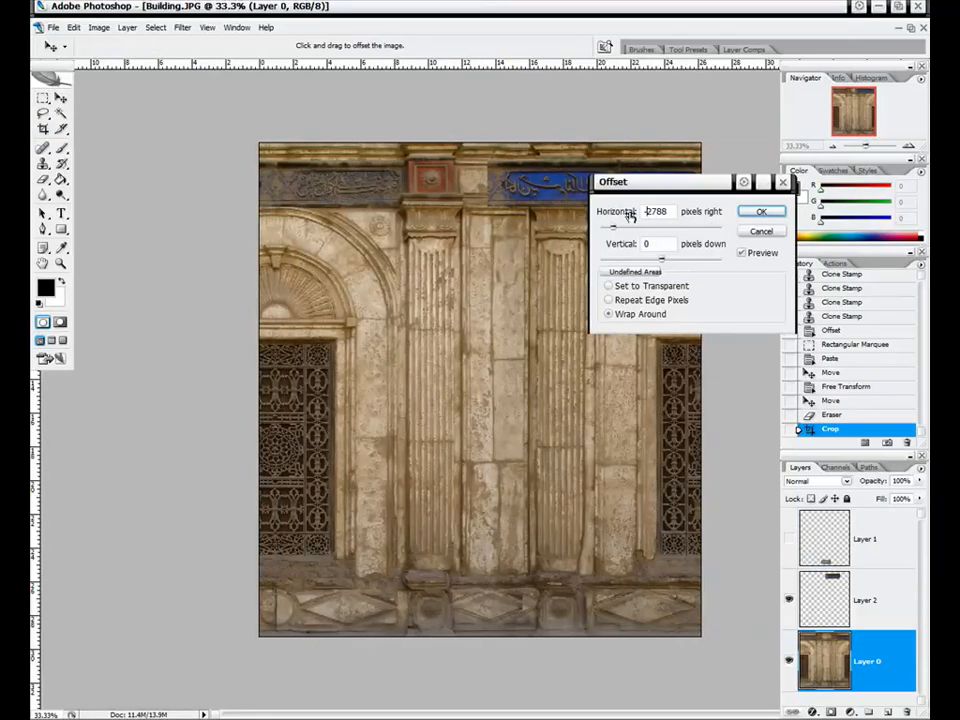
key(Return)
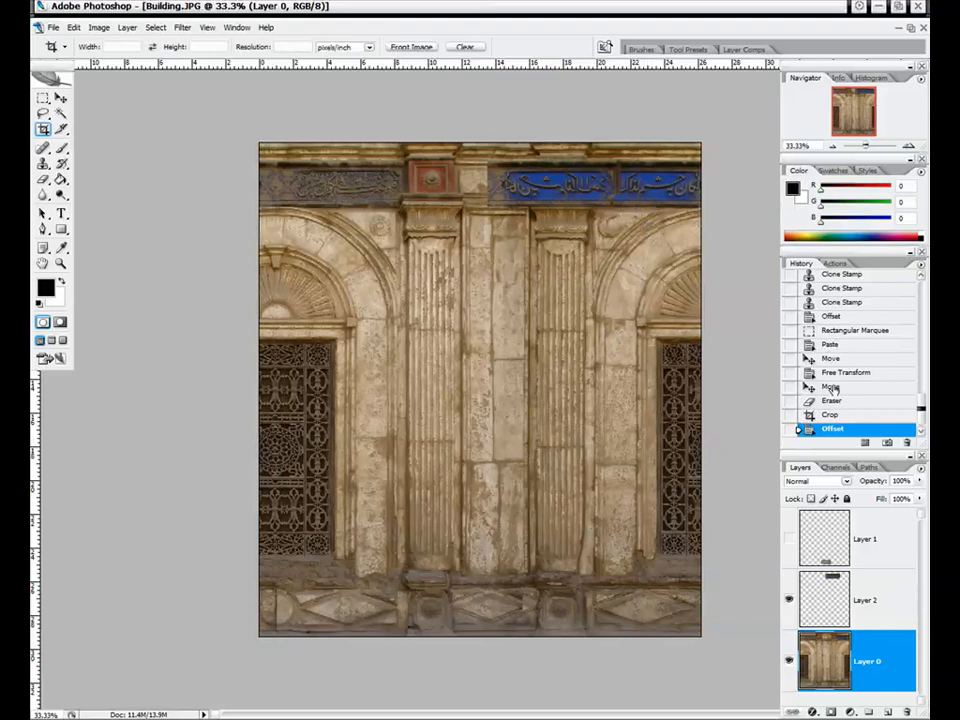
key(ctrl+z)
- Merge Layer 2 with the mirrored blue frieze panel down into Layer 0 and make Layer 0 active
click(884, 589)
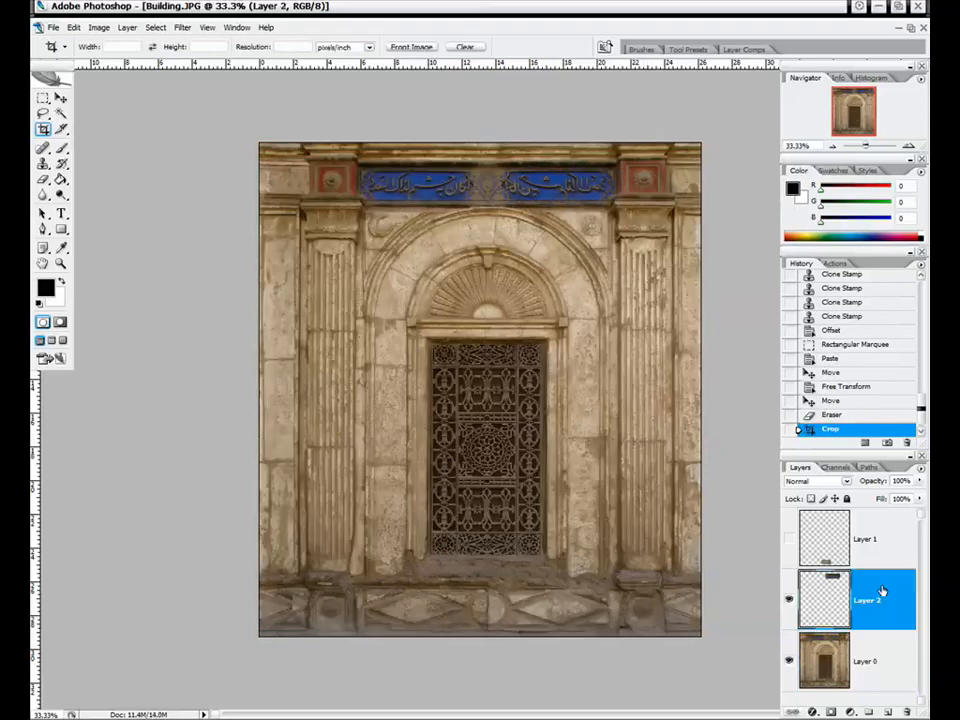
key(ctrl+e)
click(868, 552)
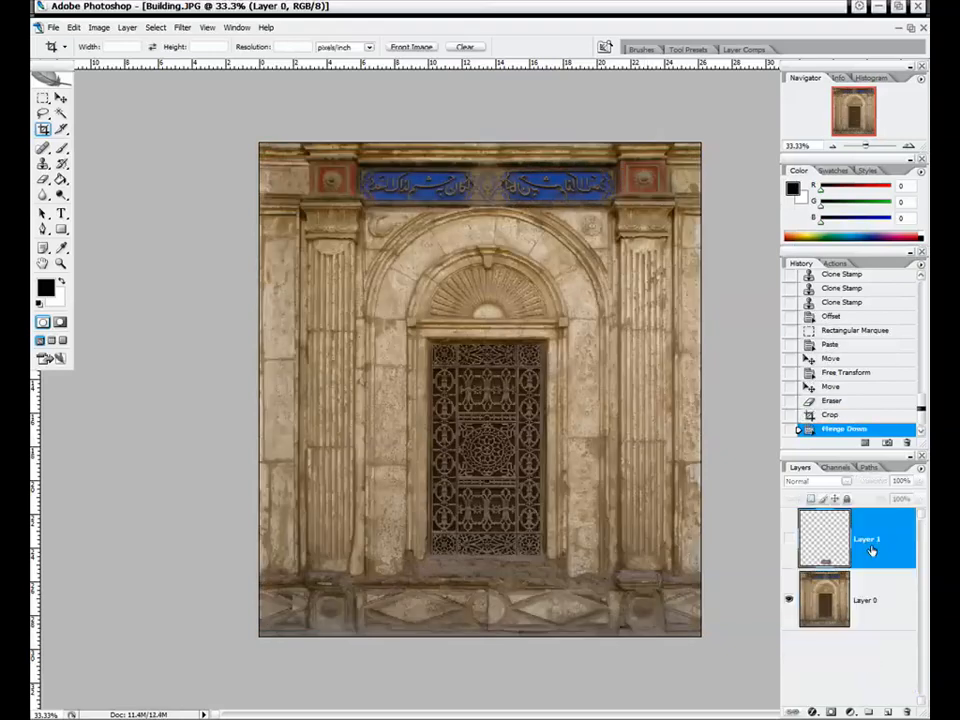
click(874, 584)
click(874, 554)
click(880, 599)
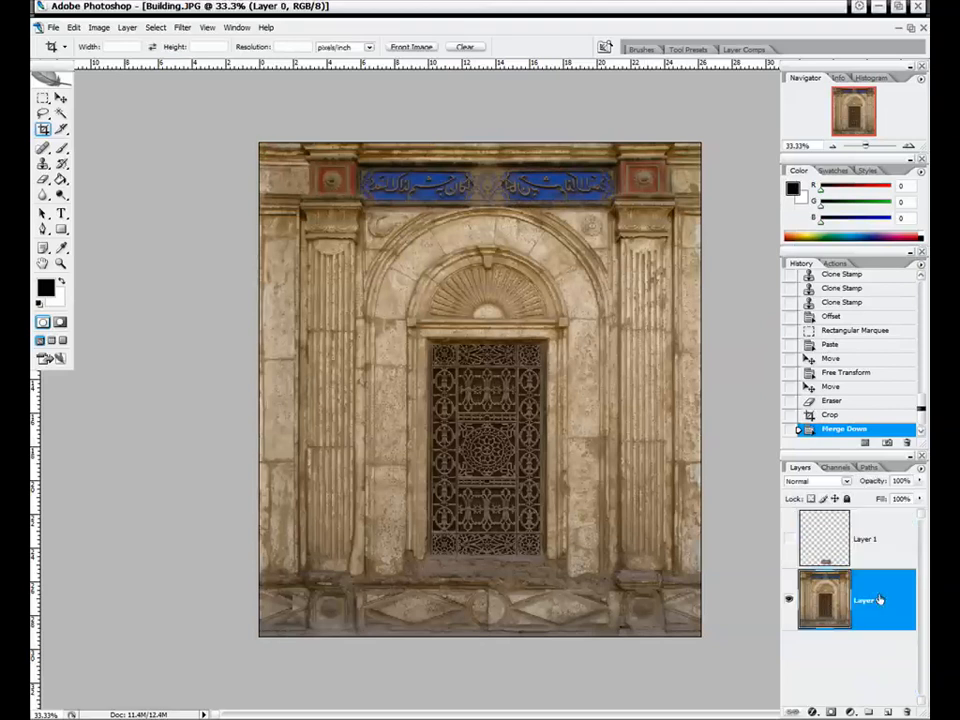
- Offset the merged Layer 0 horizontally by -2788 pixels and vertically by 0, with wrap-around
click(183, 27)
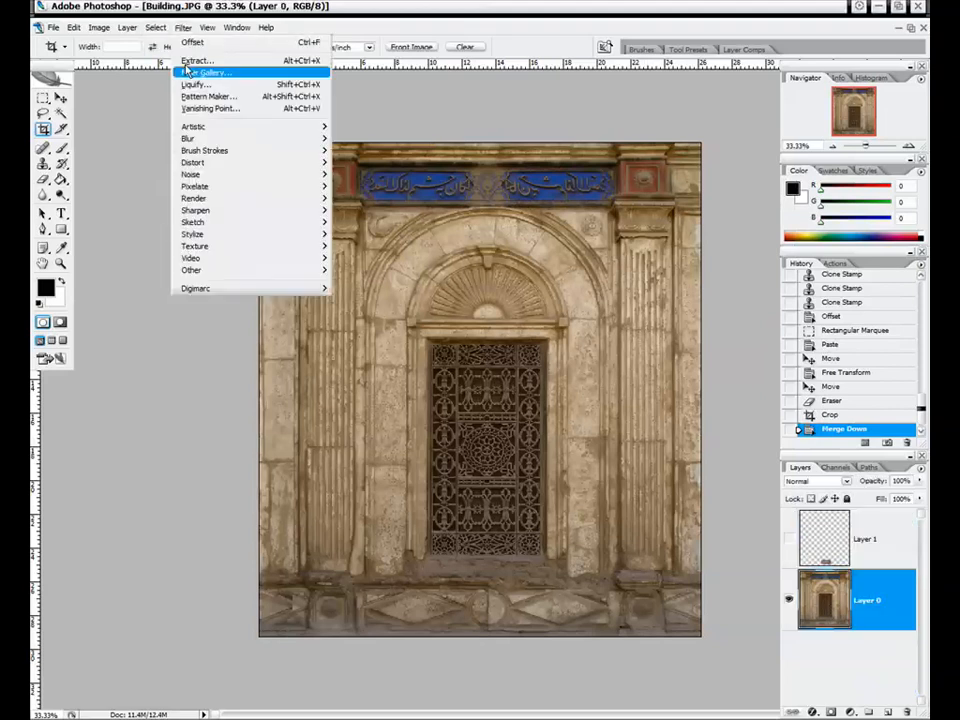
mouse_move(243, 273)
click(357, 318)
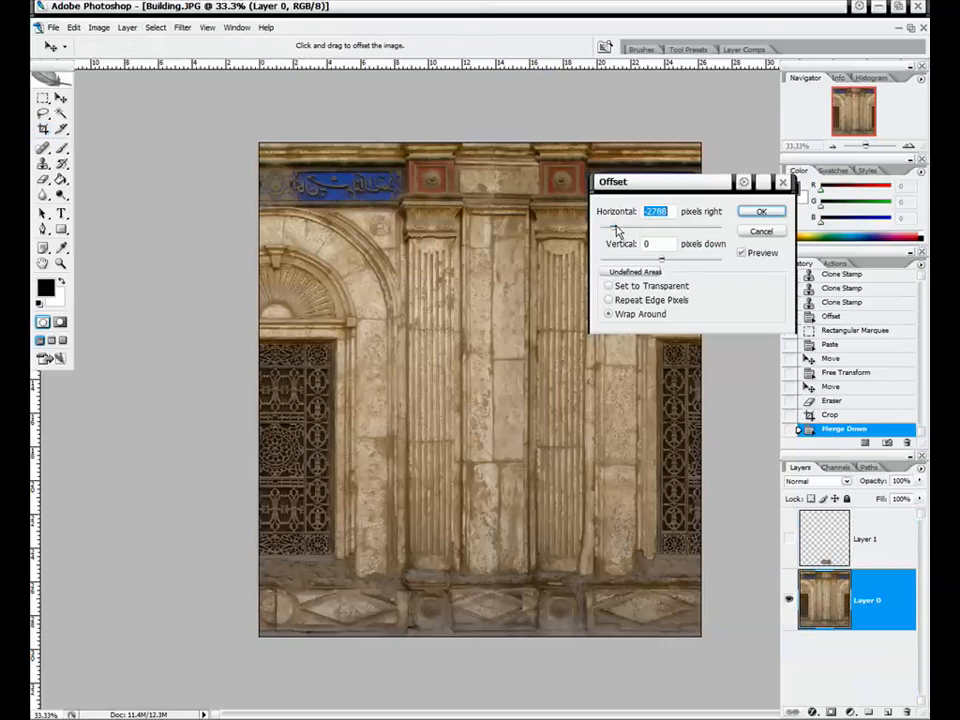
click(756, 213)
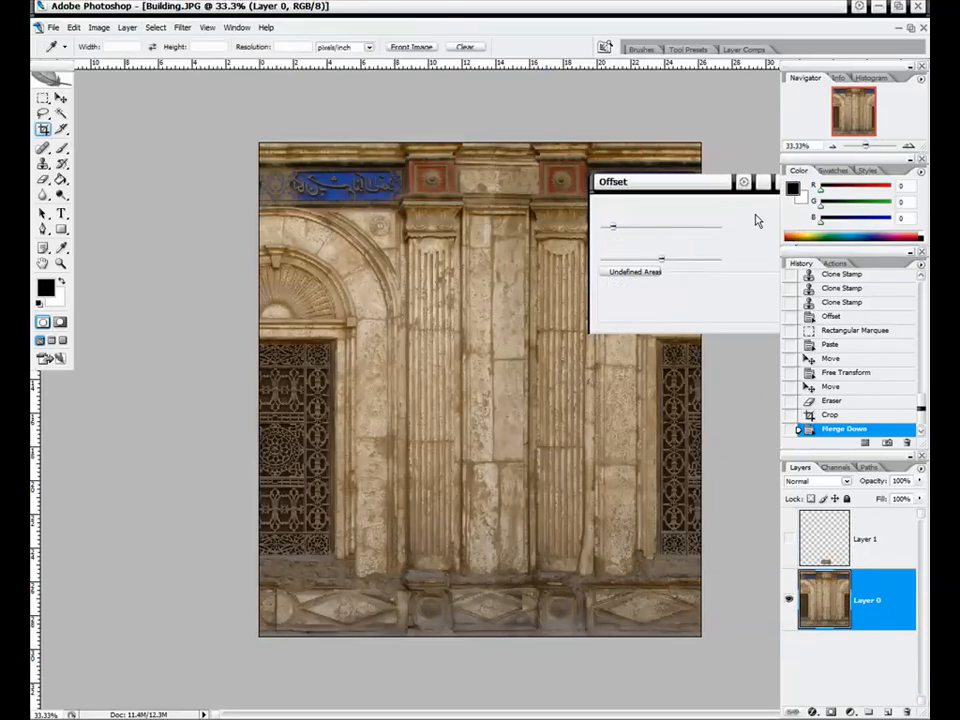
- Show Layer 1, nudge its base-moulding patch into place at the foot of the facade, and merge it down into Layer 0
click(872, 535)
click(790, 540)
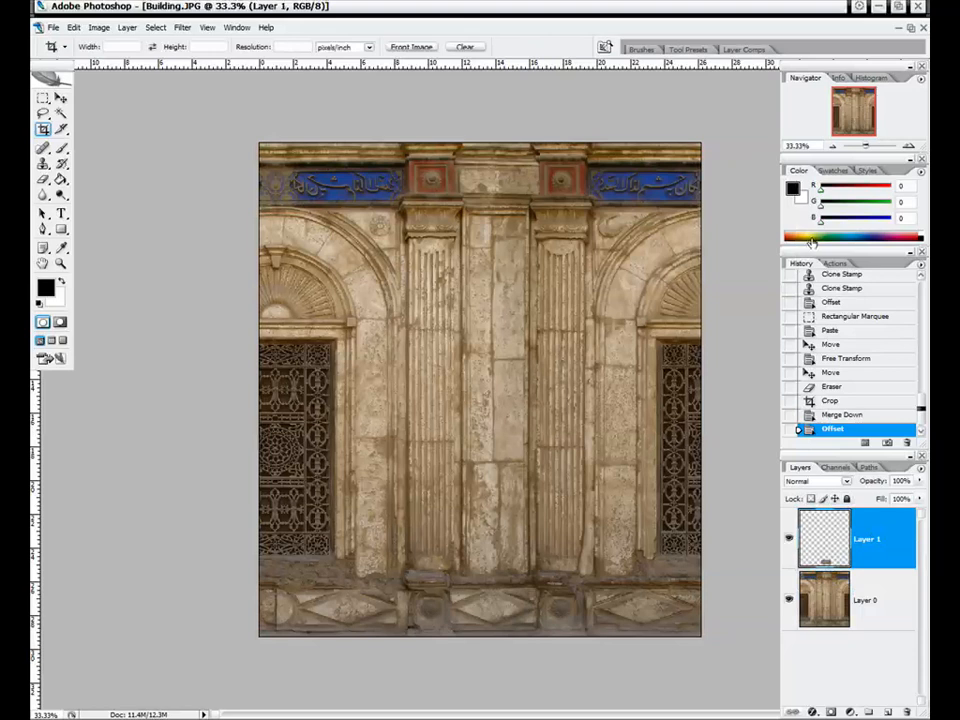
click(909, 147)
click(909, 147)
click(909, 147)
drag(847, 117, 848, 134)
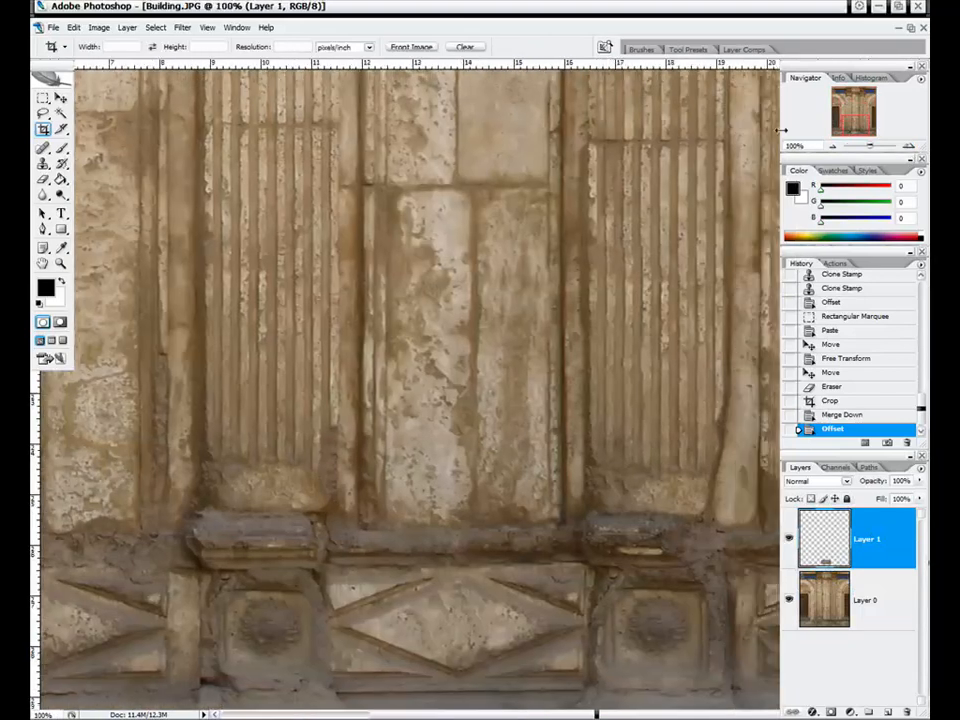
click(61, 97)
drag(458, 571, 444, 564)
key(ctrl+e)
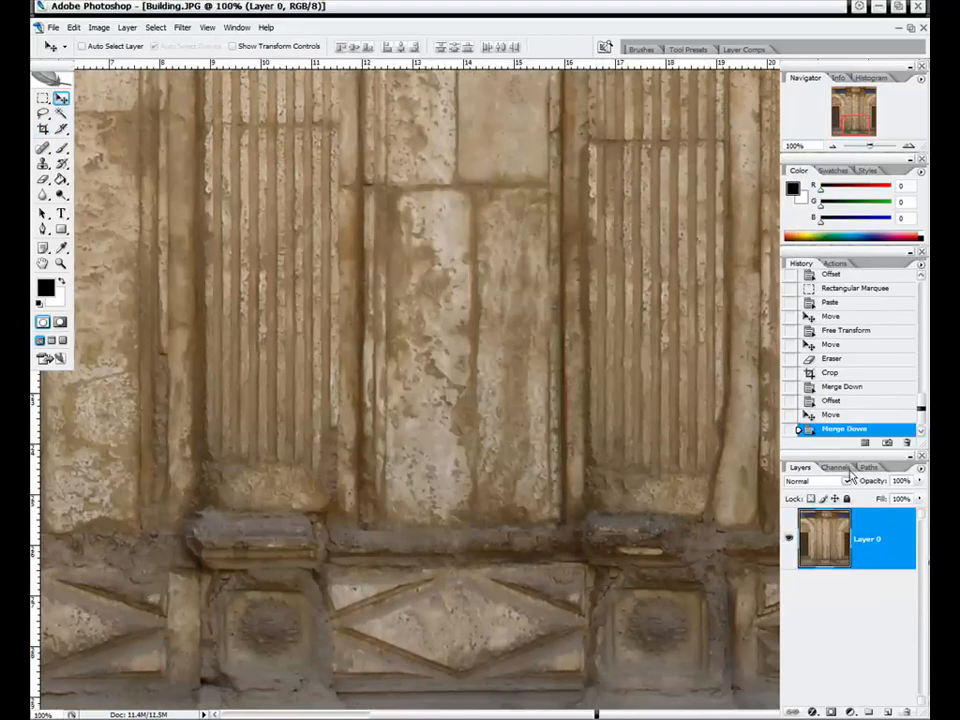
- Examine the whole facade and, up close, the frieze and capitals between the two pilasters for visible seams and uneven brightness
click(832, 146)
click(832, 146)
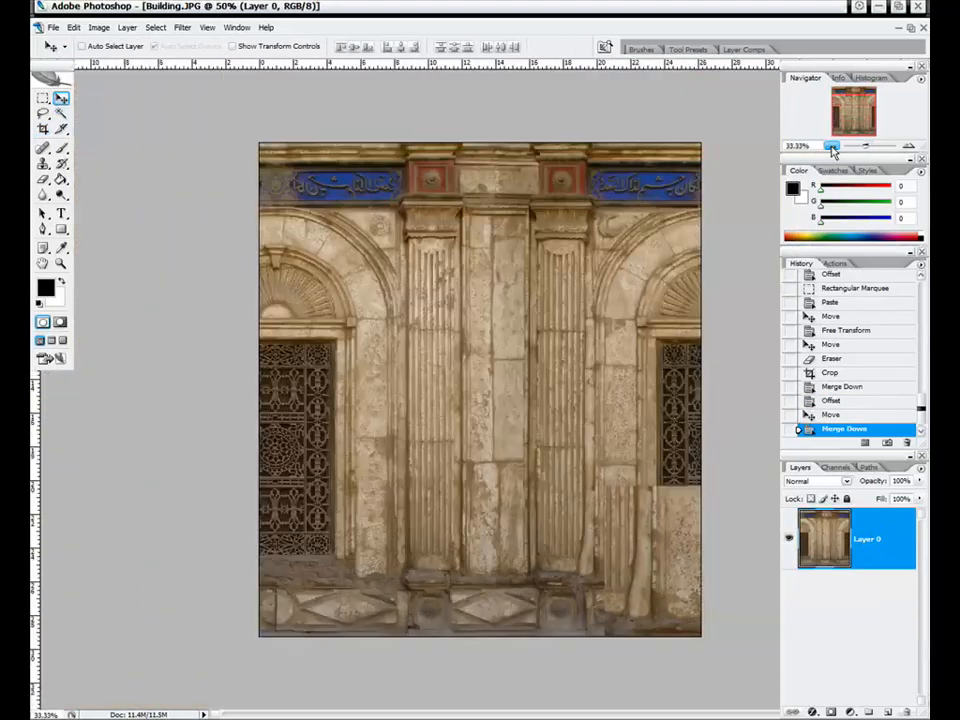
click(832, 146)
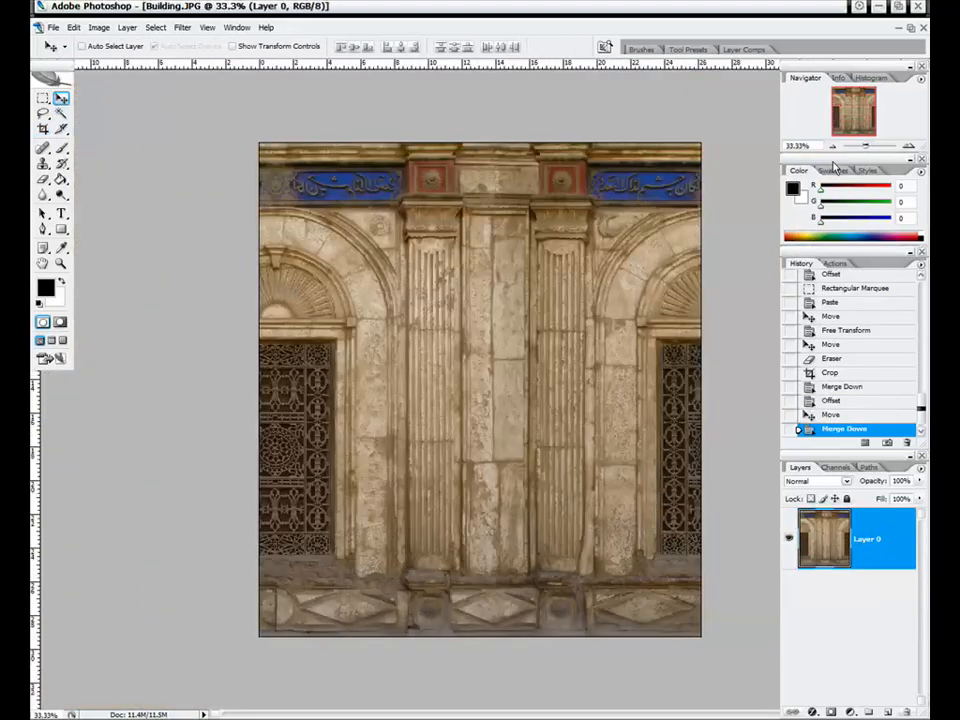
click(908, 147)
click(908, 147)
click(909, 147)
drag(862, 118, 862, 88)
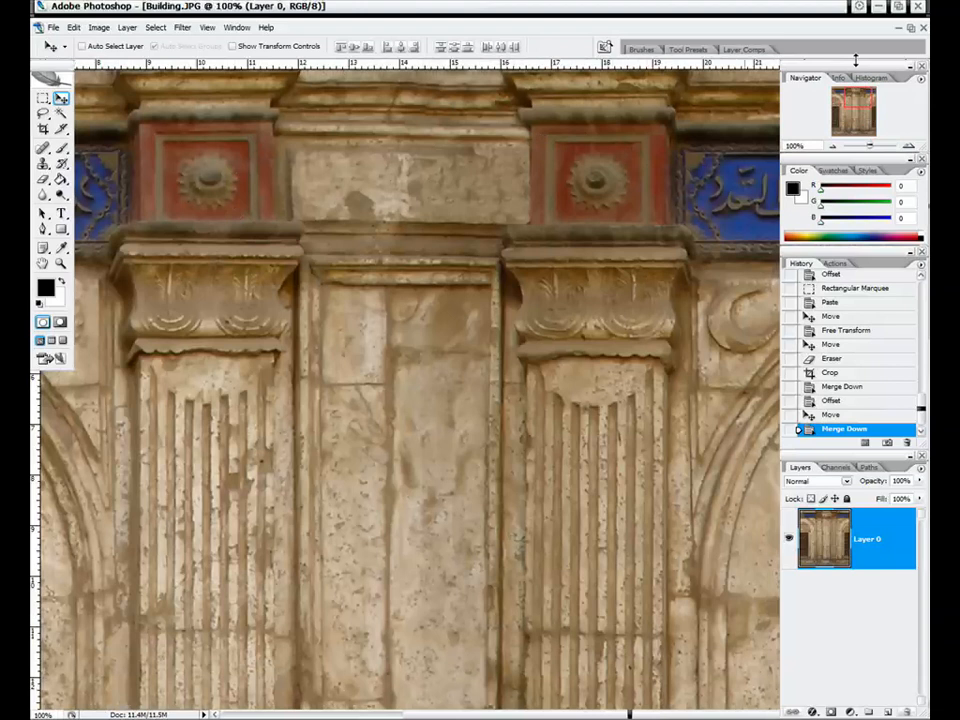
click(832, 146)
click(832, 146)
click(832, 146)
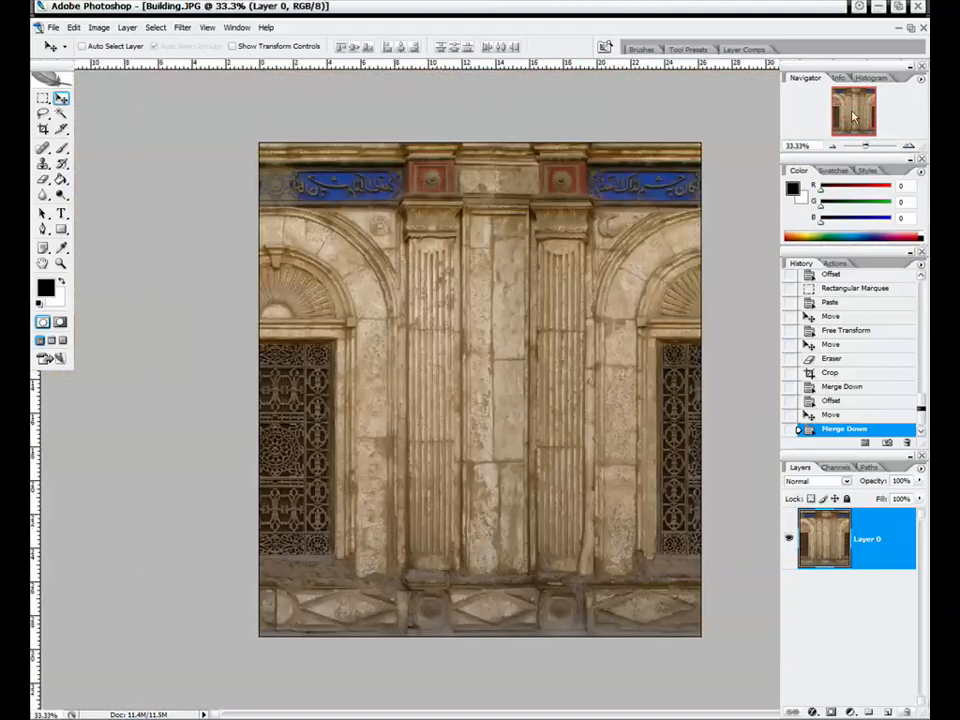
- Make an elliptical selection around the right pilaster's red rosette square and capital, and feather it by 250 pixels
click(43, 98)
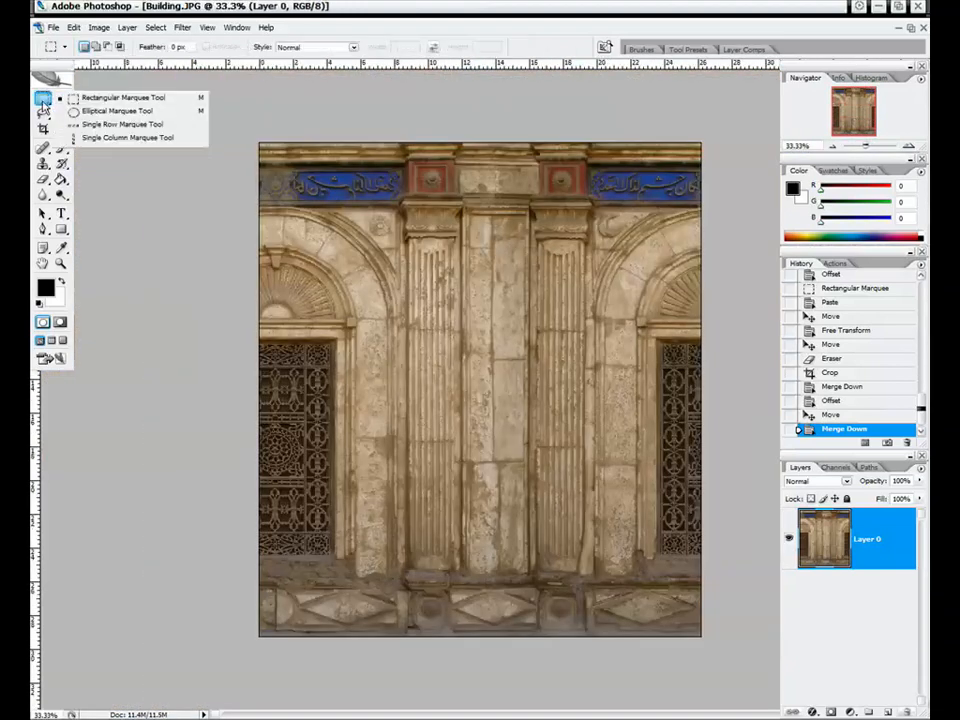
click(97, 112)
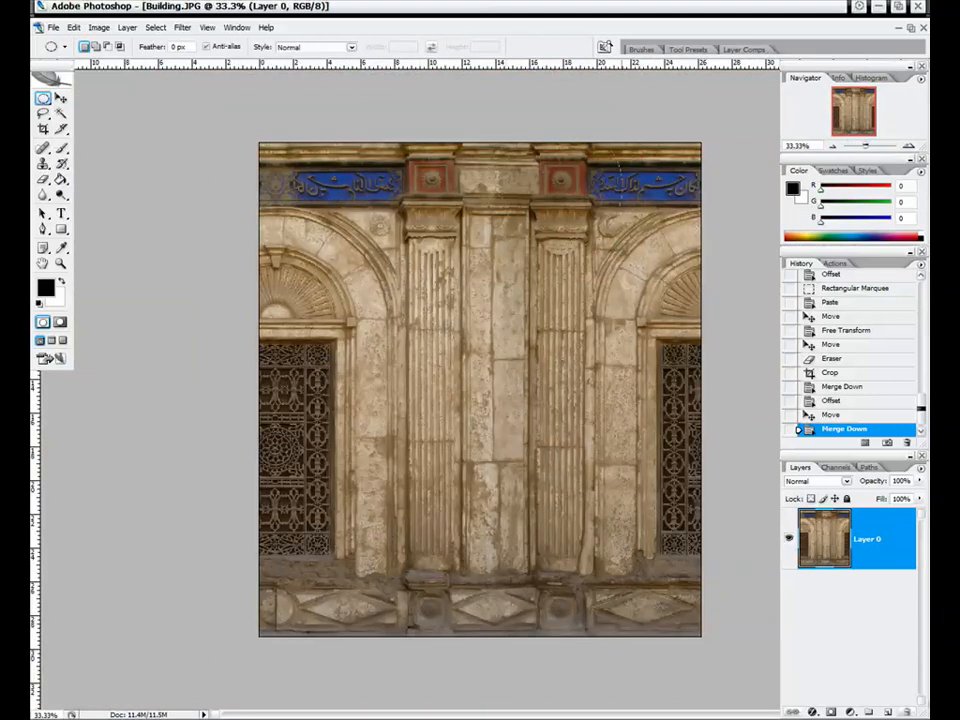
drag(654, 276, 647, 251)
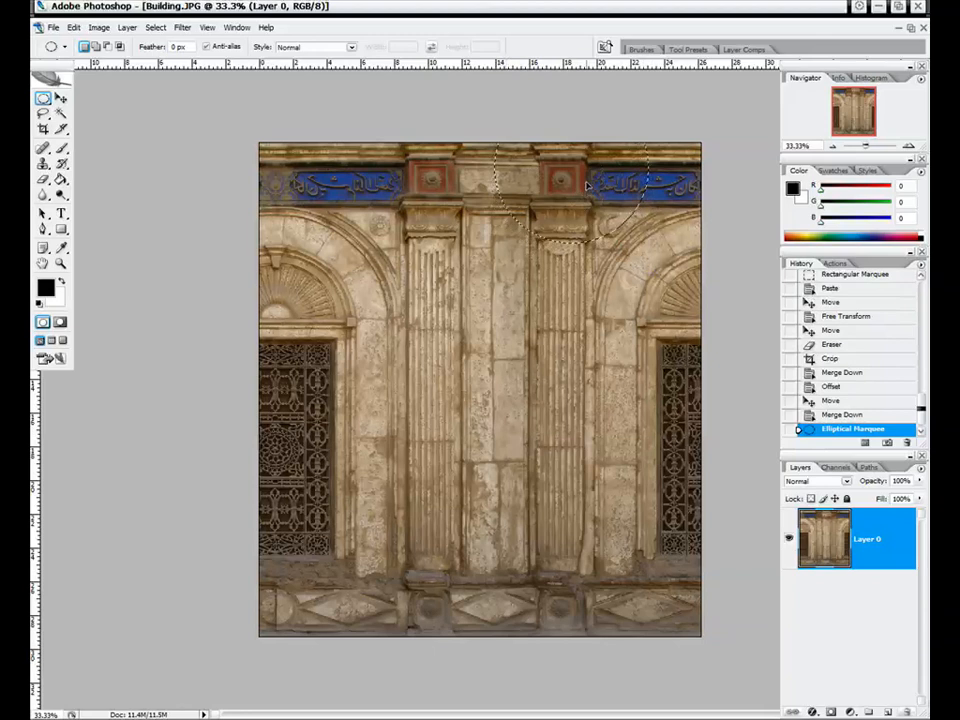
drag(586, 193, 589, 208)
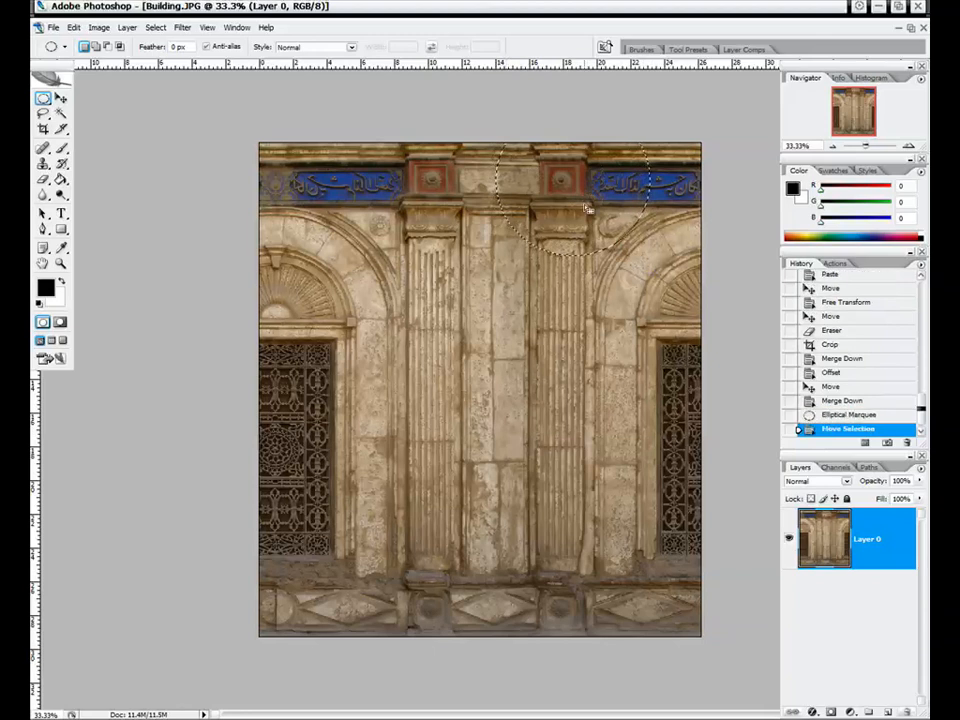
right_click(604, 186)
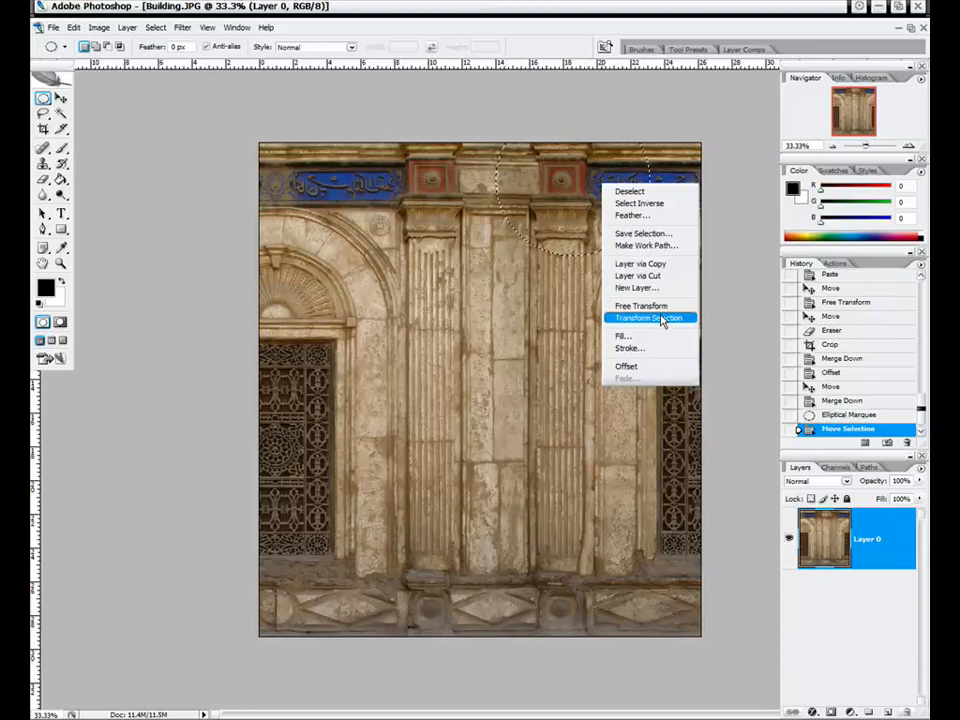
click(632, 215)
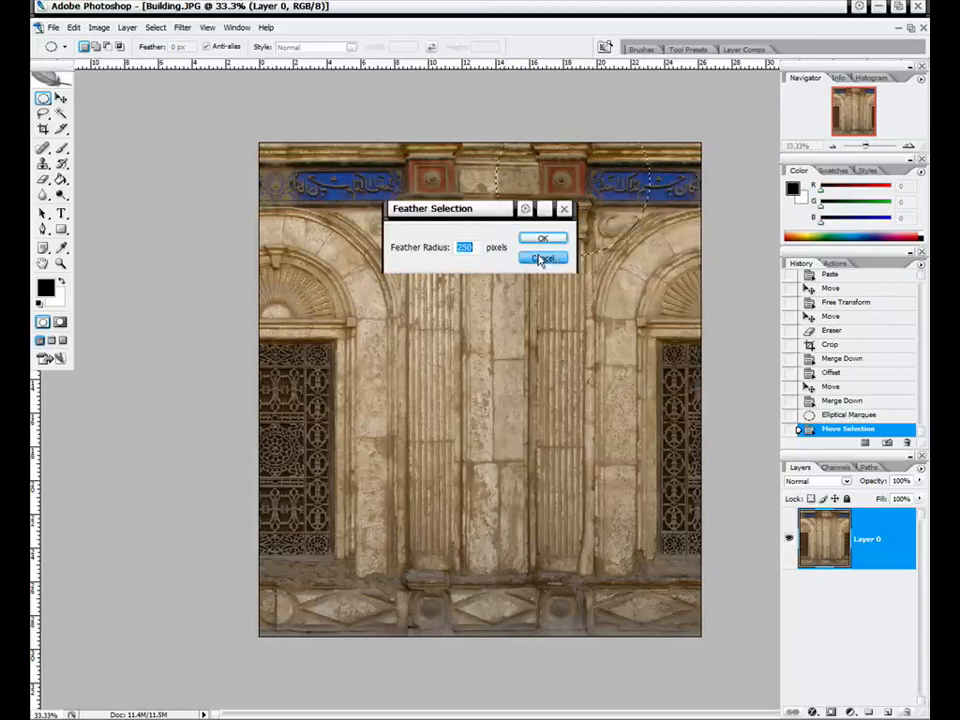
text(250)
click(542, 240)
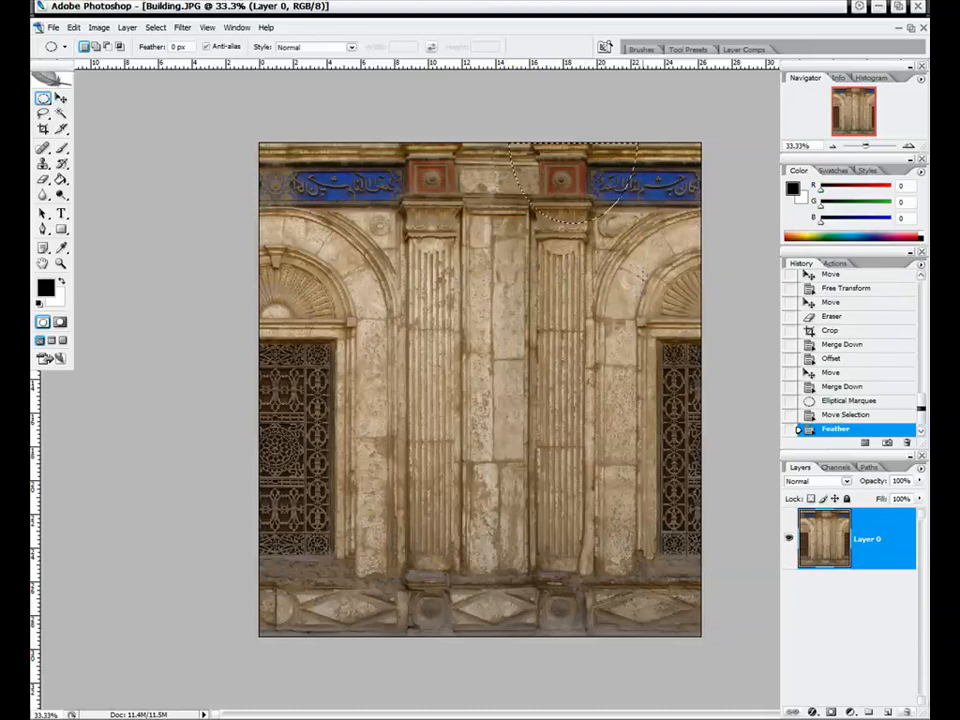
- Brighten the feathered area with Levels, using midtone 1.30 and white input 224, and deselect it
key(ctrl+l)
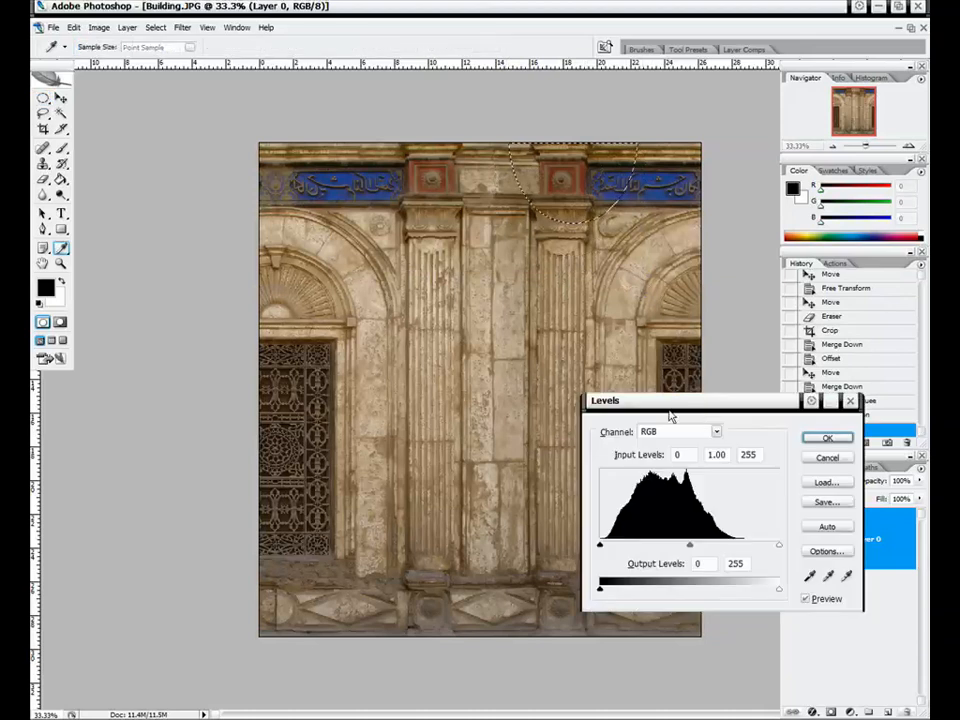
drag(777, 547, 756, 551)
drag(678, 547, 663, 549)
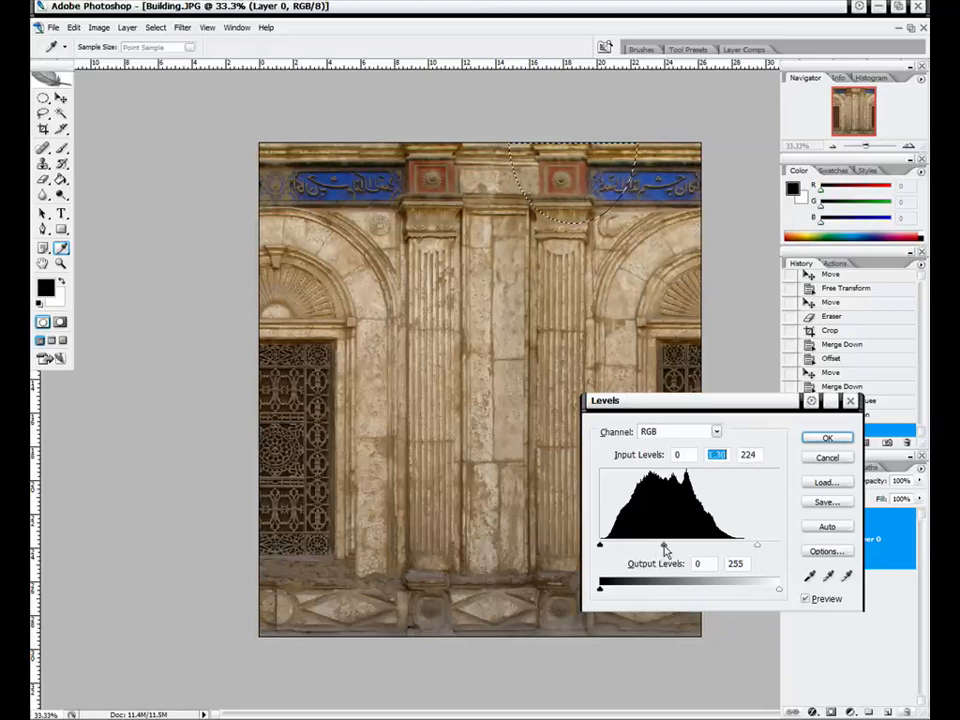
click(801, 598)
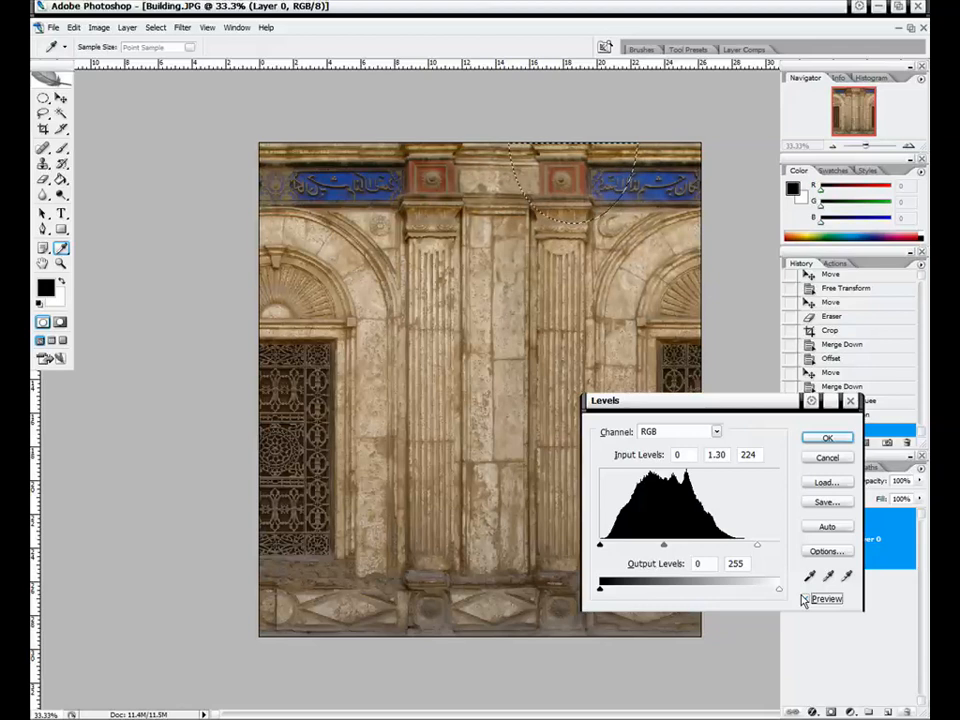
click(826, 439)
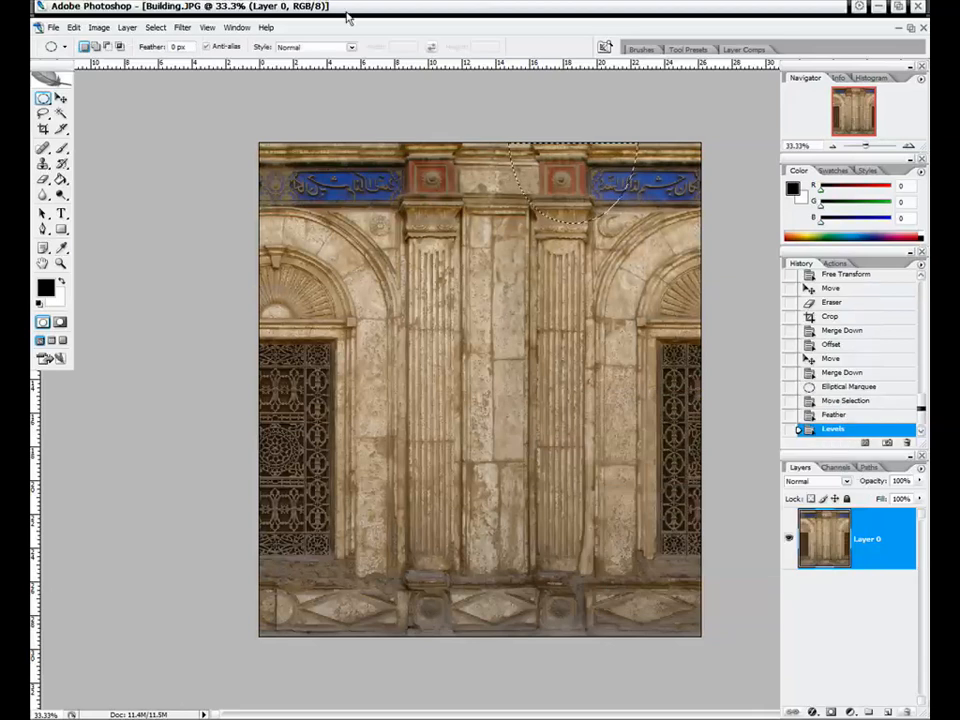
right_click(484, 227)
click(512, 238)
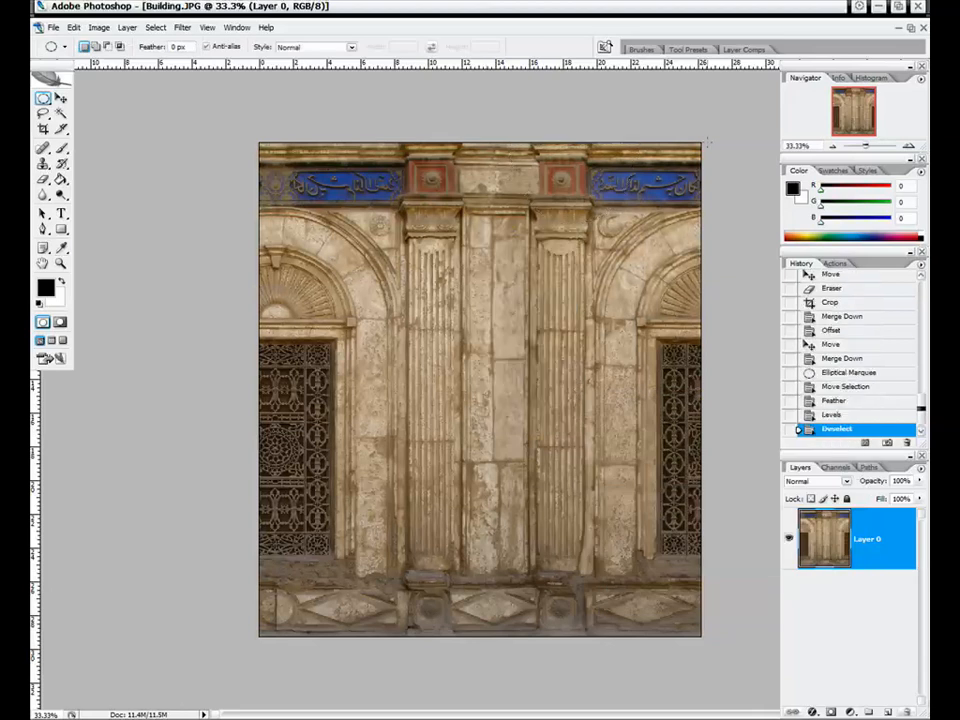
- Offset Layer 0 horizontally by -2788 pixels with wrap-around to bring the window back towards the middle
click(182, 27)
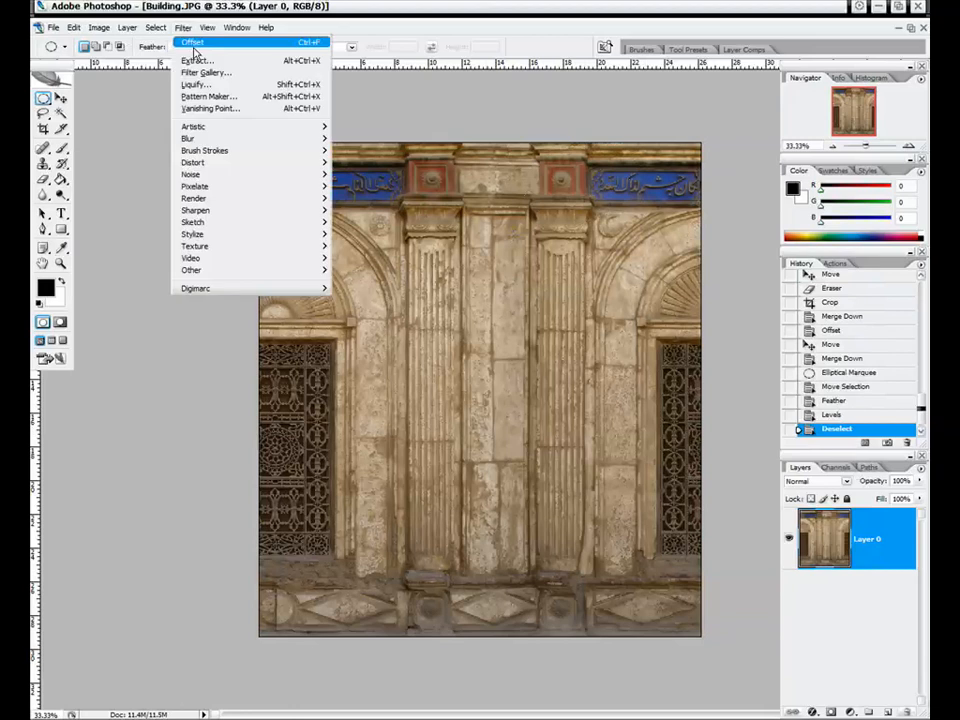
mouse_move(240, 270)
click(352, 318)
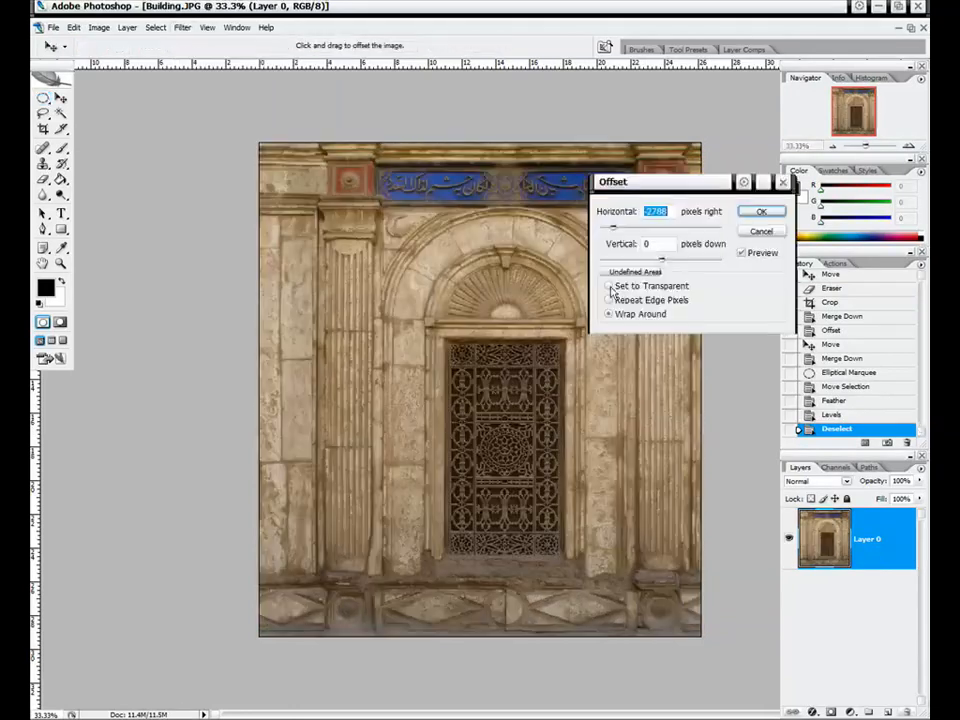
click(759, 212)
click(907, 148)
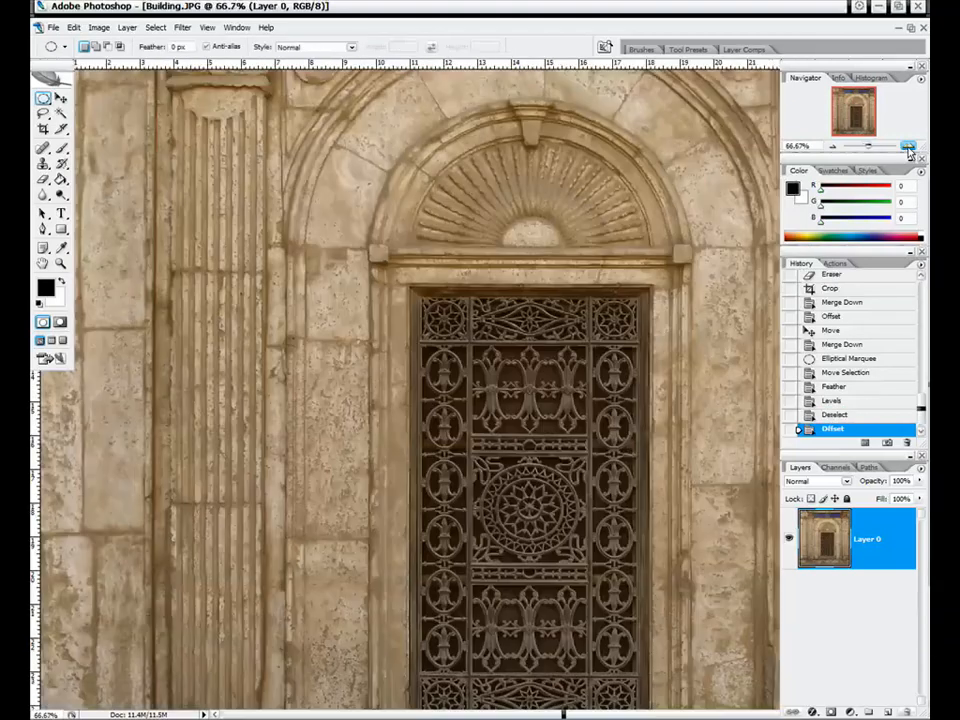
- Examine the frieze, the arch above the window and the whole facade for remaining seams and uneven brightness
click(849, 95)
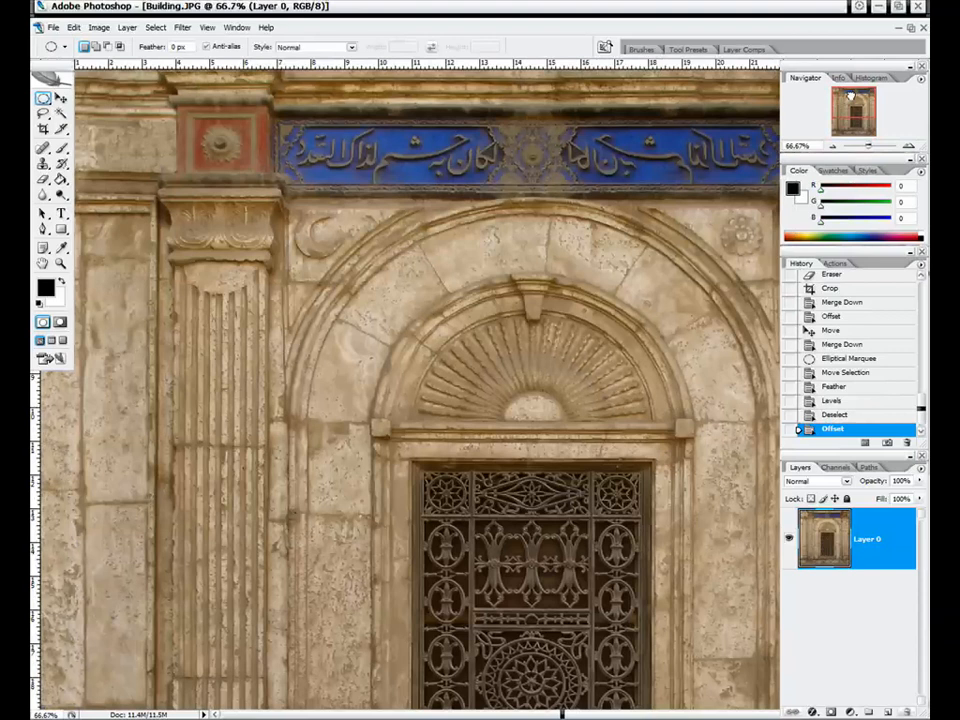
click(907, 146)
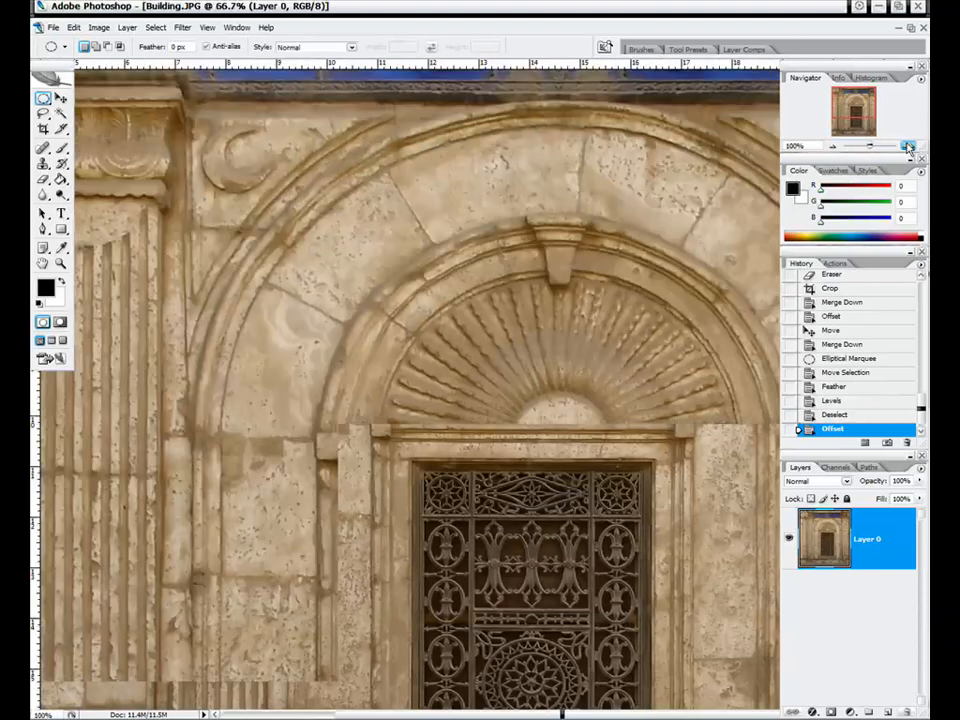
click(907, 146)
drag(857, 110, 856, 95)
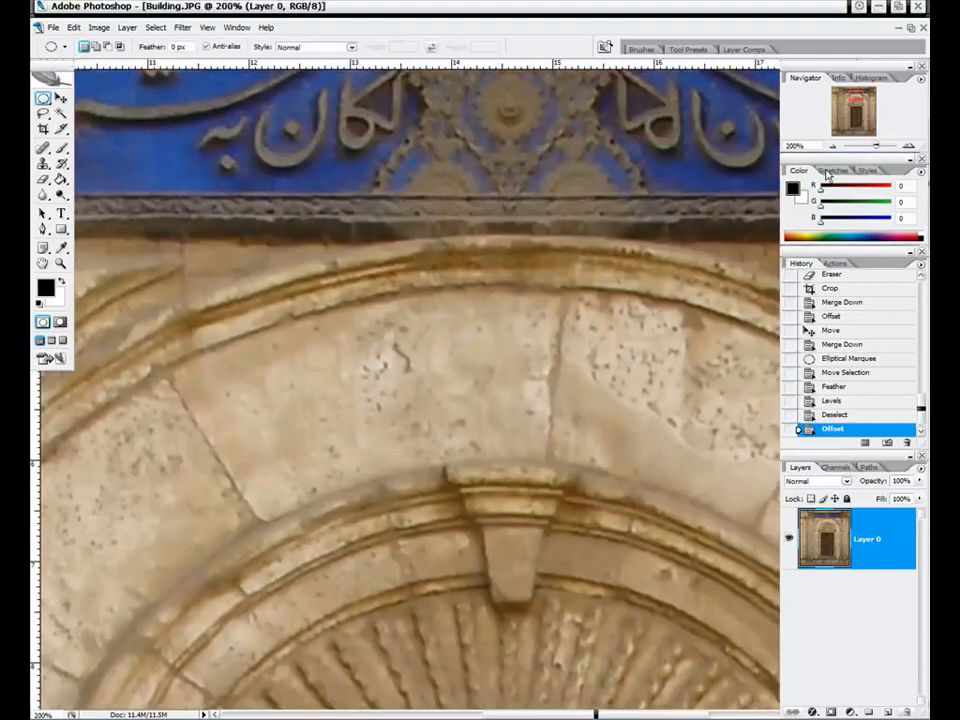
click(830, 147)
click(830, 147)
click(830, 147)
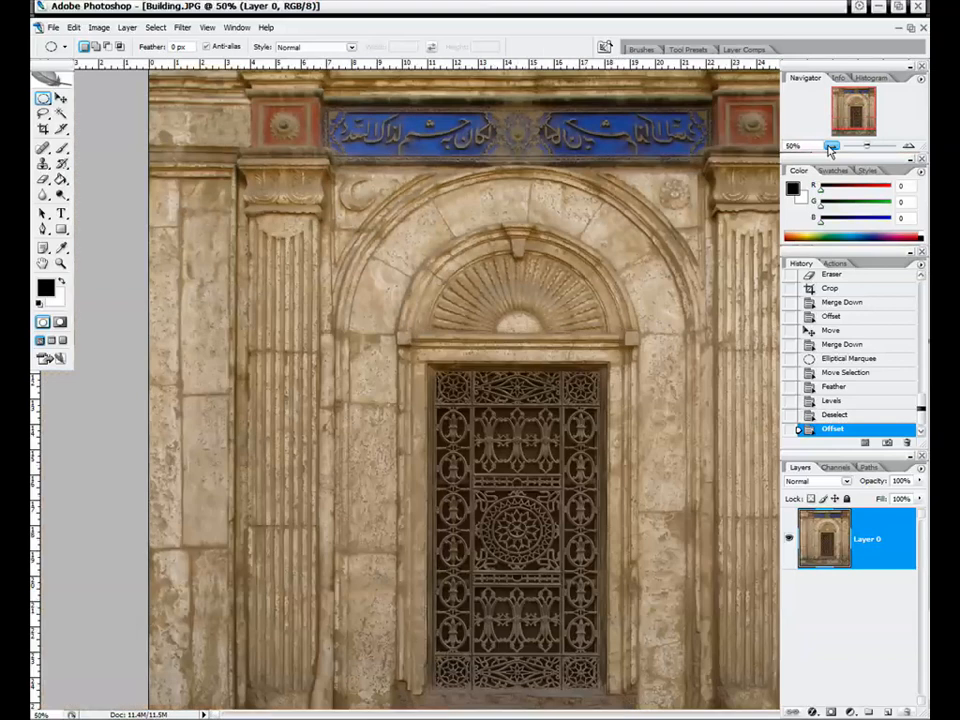
click(830, 147)
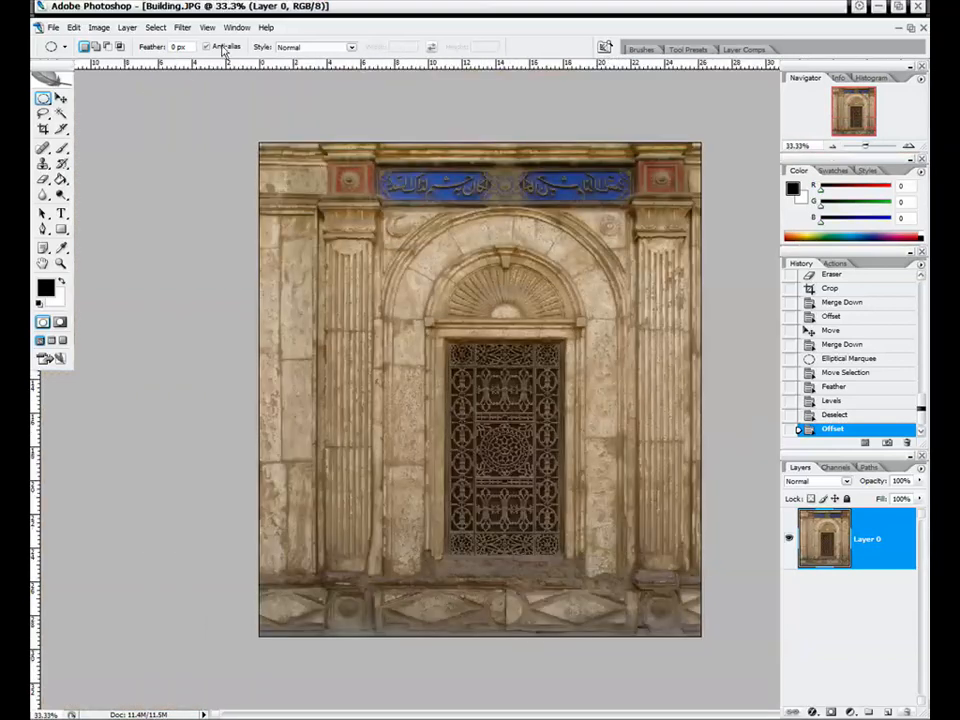
- Offset Layer 0 horizontally by -1252 pixels with wrap-around to bring the two pilasters and the wall between them into the middle
click(183, 27)
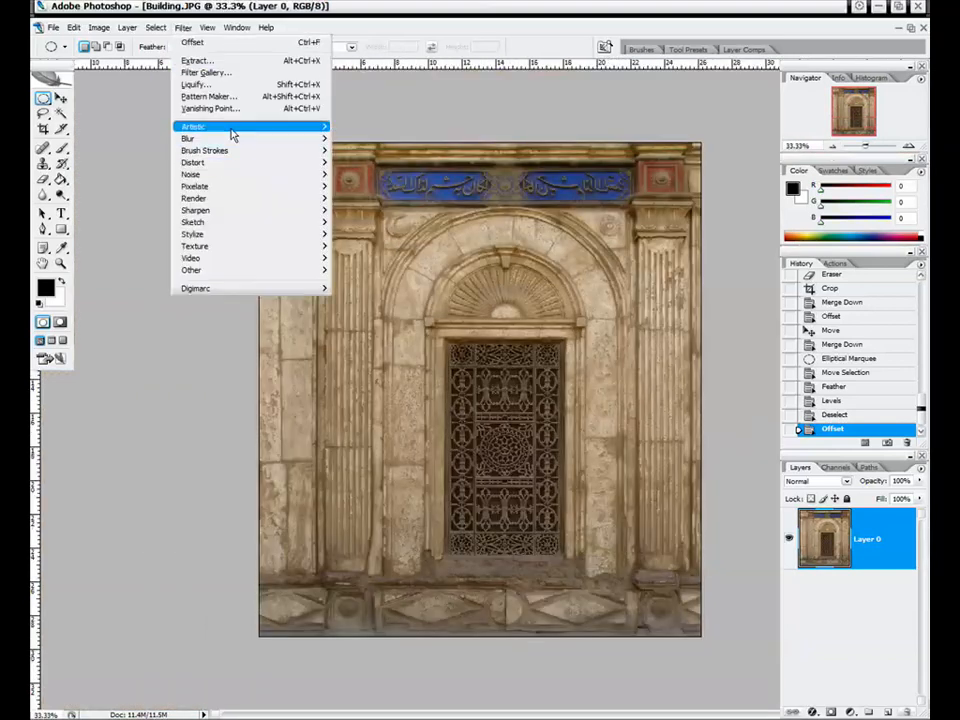
mouse_move(255, 270)
click(348, 317)
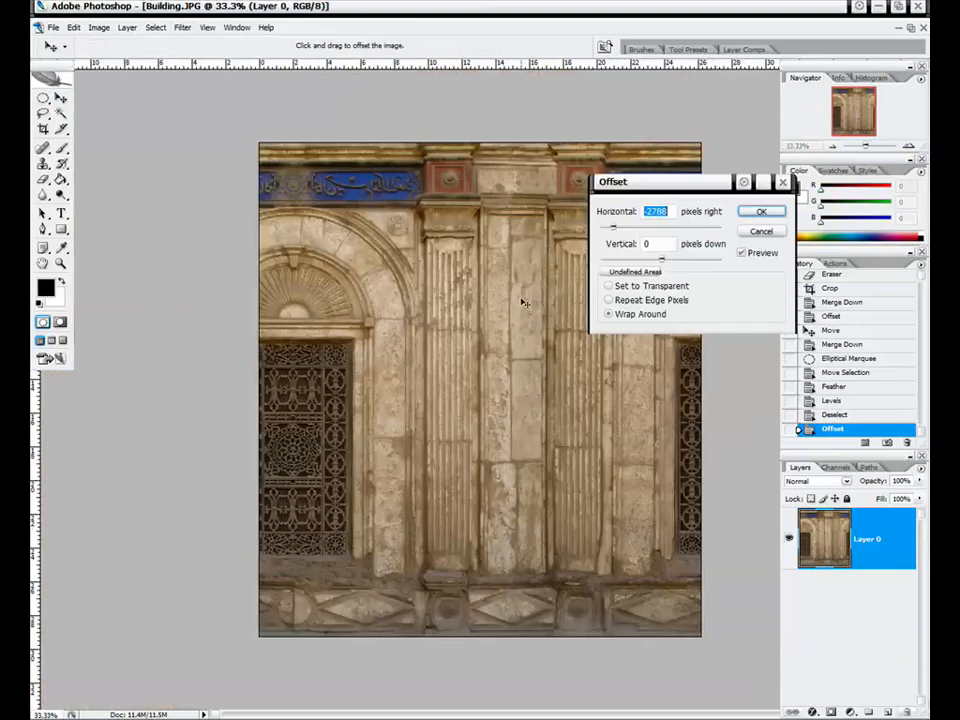
drag(662, 185, 608, 305)
drag(558, 346, 585, 350)
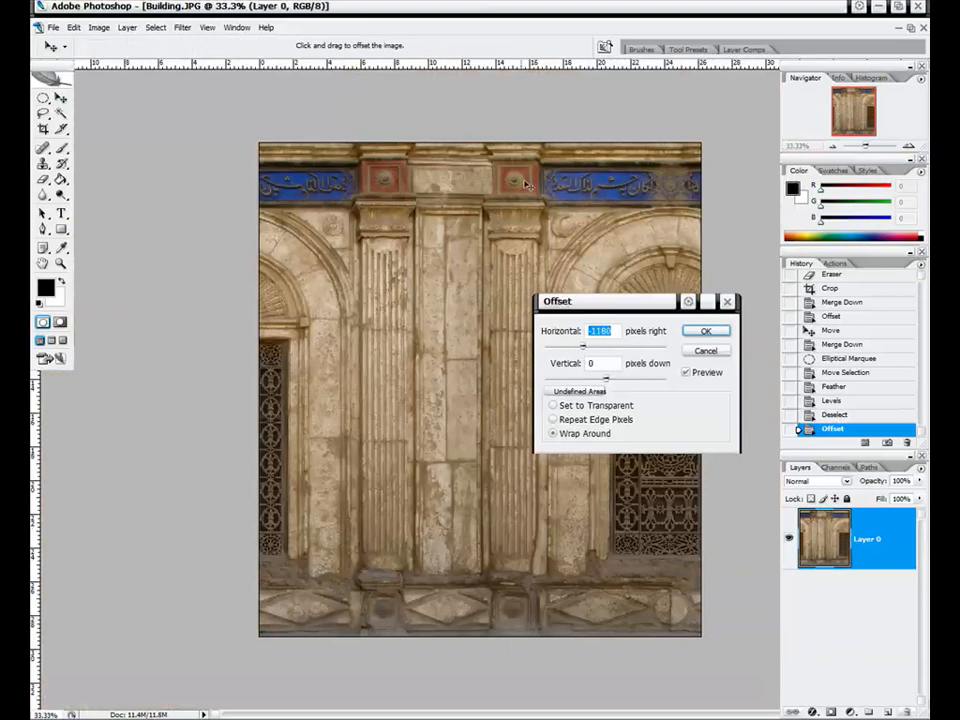
drag(585, 350, 582, 349)
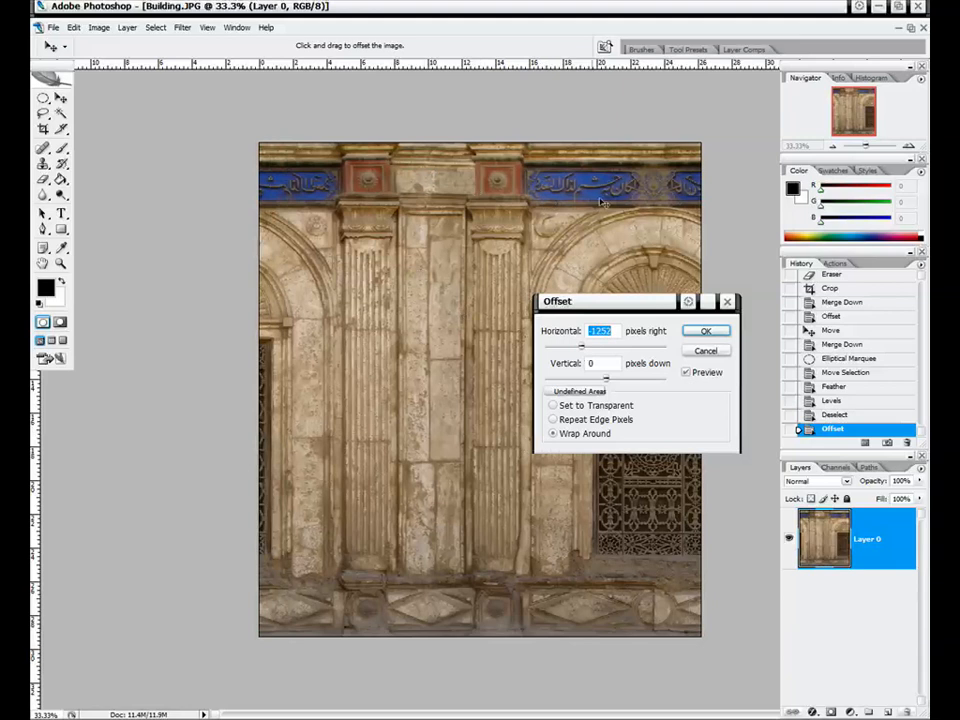
click(706, 333)
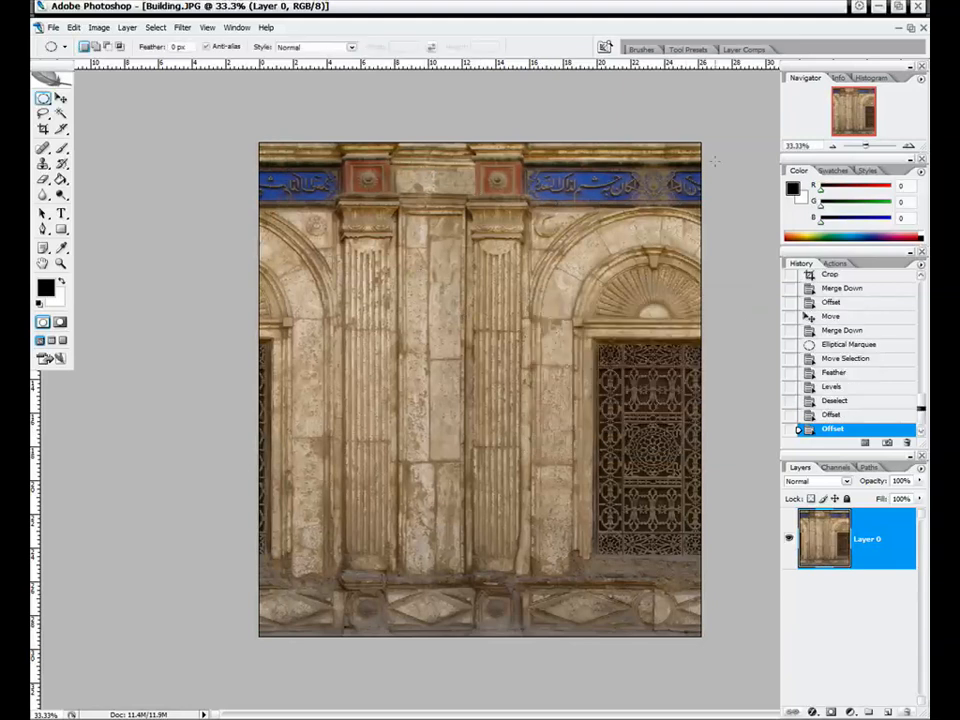
- Examine the wall strip, capitals and rosette squares of the two neighbouring pilasters up close for visible seams
click(909, 146)
click(909, 146)
click(909, 146)
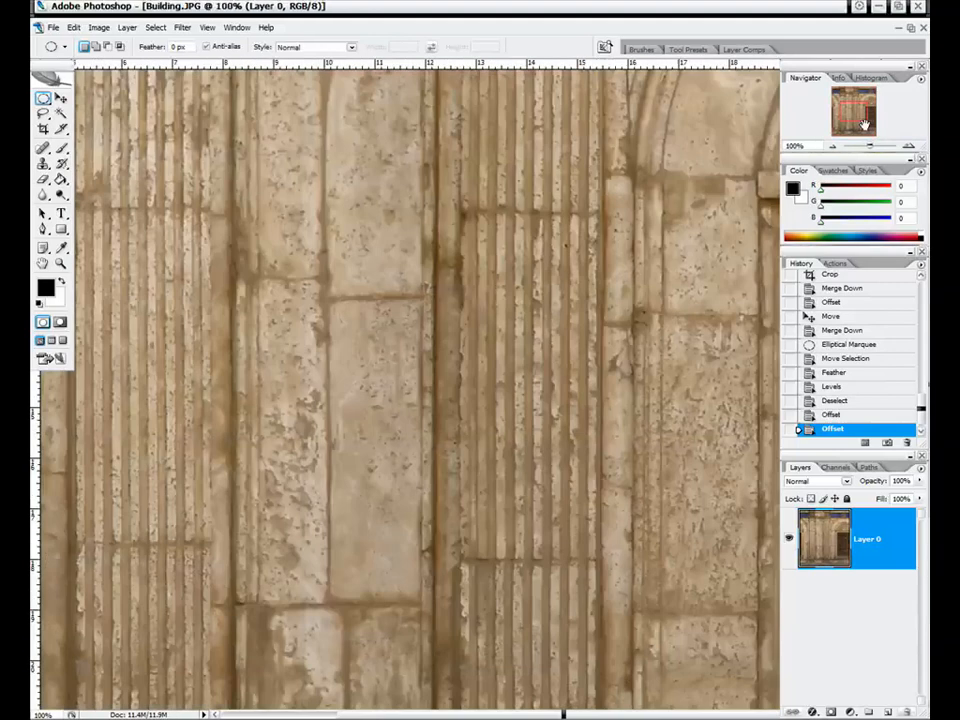
drag(864, 122, 819, 105)
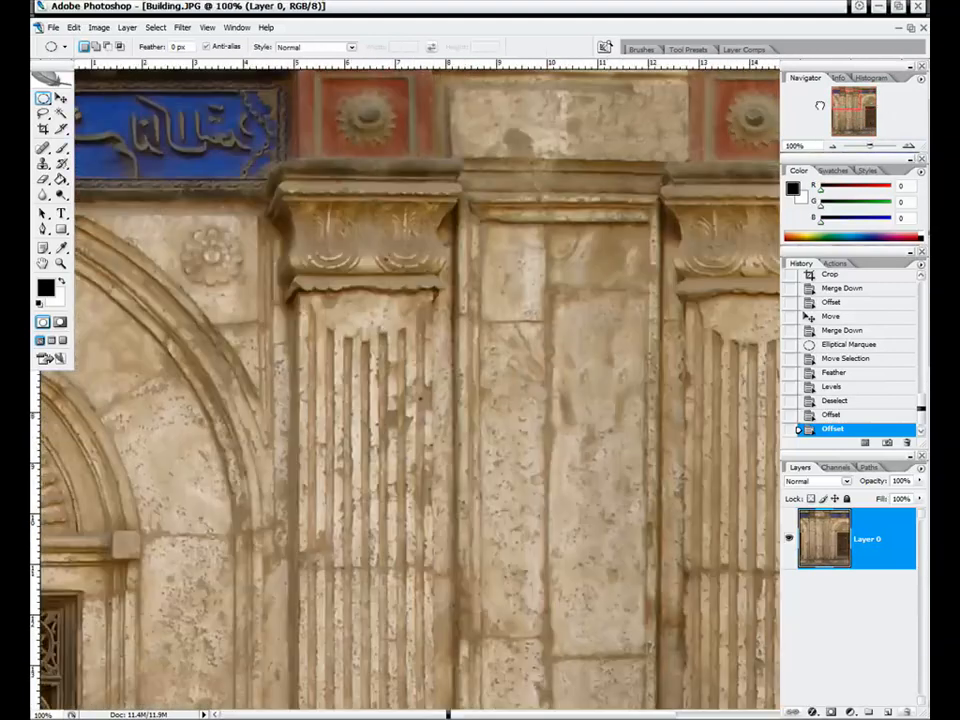
click(833, 146)
click(833, 146)
click(833, 146)
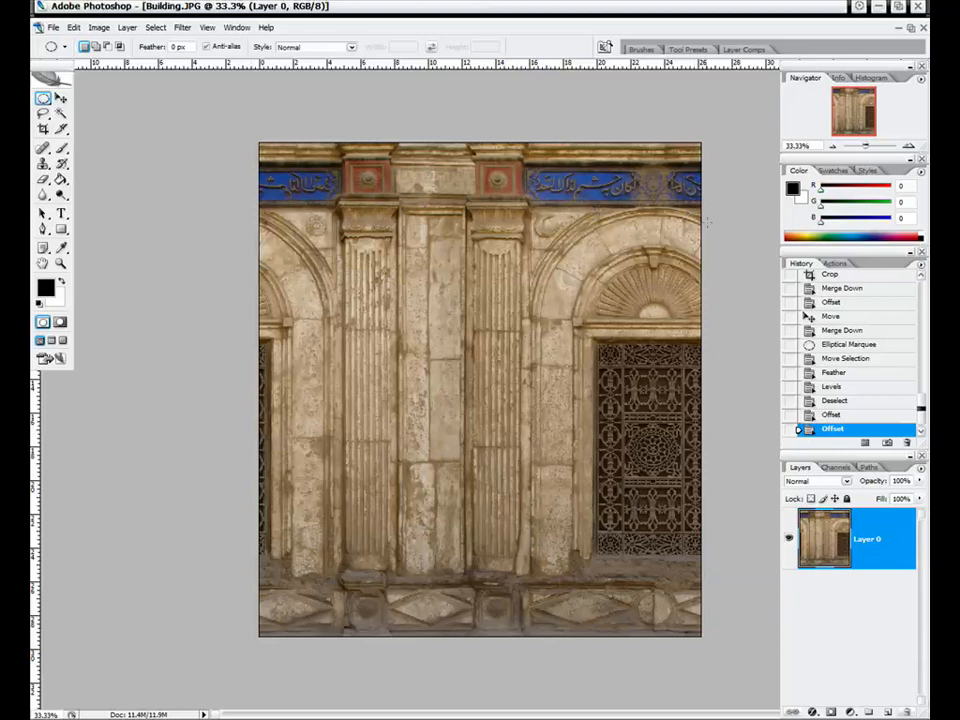
- Offset Layer 0 horizontally by -744 pixels with wrap-around to centre the window in the image
click(207, 29)
mouse_move(183, 31)
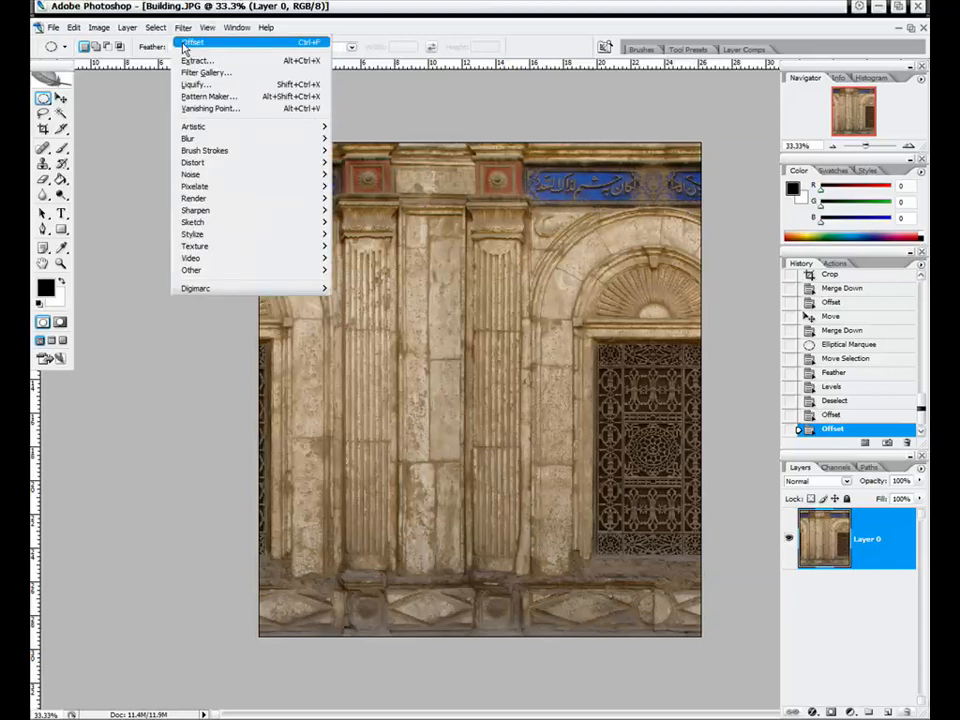
mouse_move(221, 270)
click(360, 317)
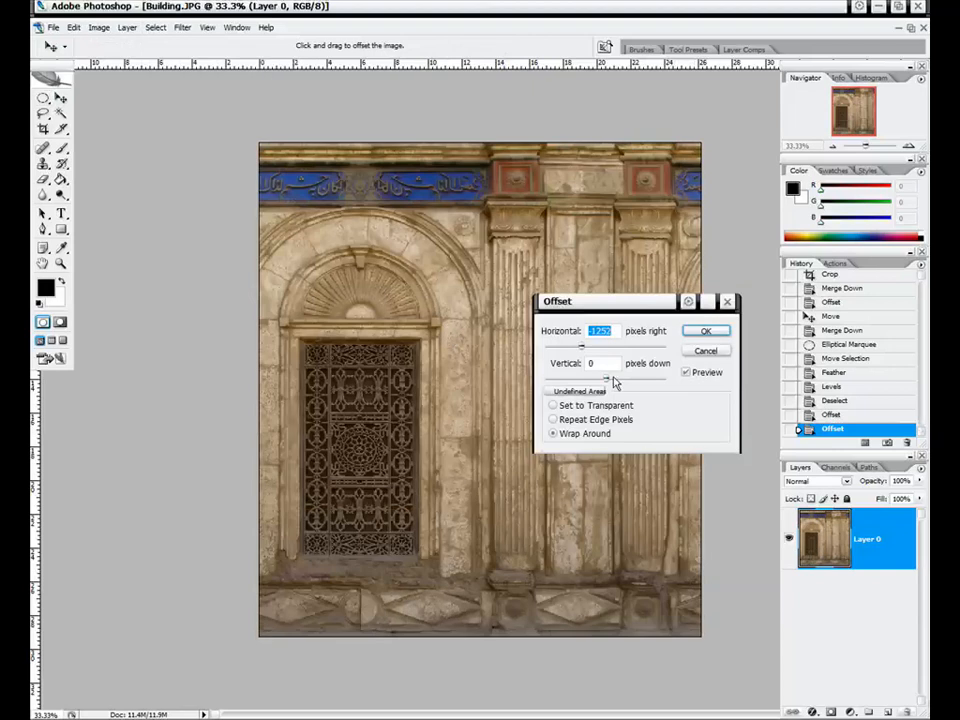
drag(581, 346, 593, 347)
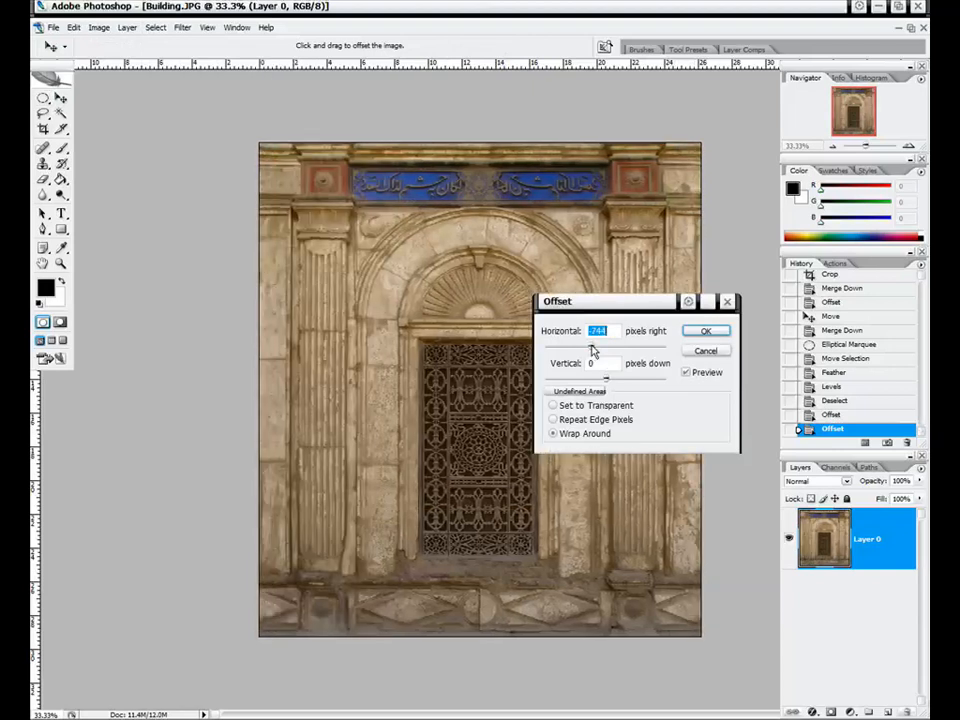
drag(631, 307, 585, 193)
click(660, 212)
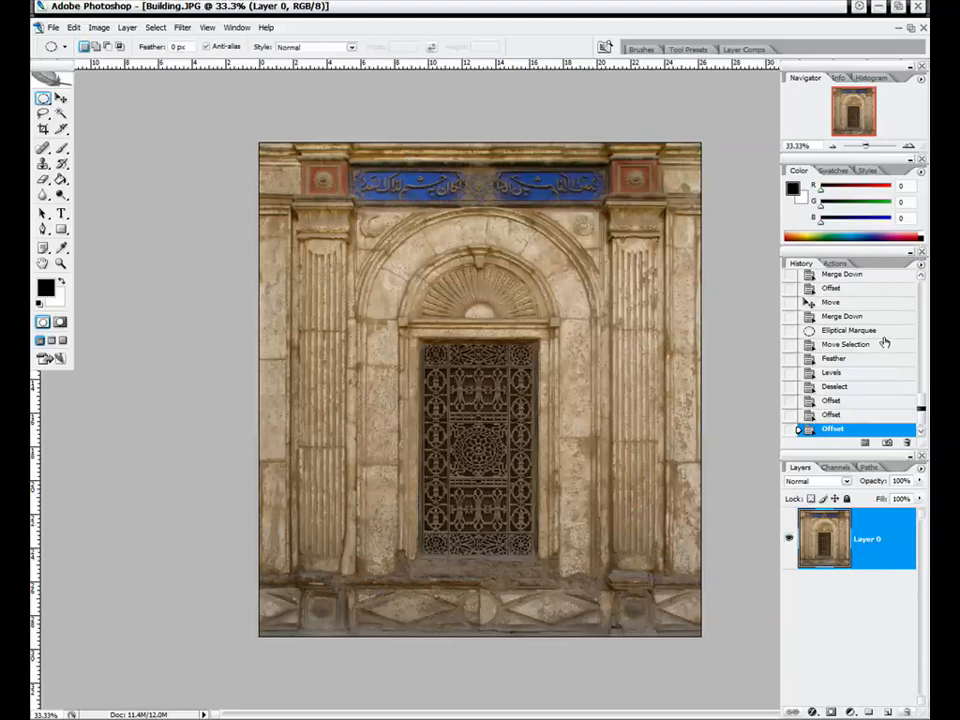
- Duplicate Layer 0 and turn the copy grayscale with a black-to-white Gradient Map
click(906, 146)
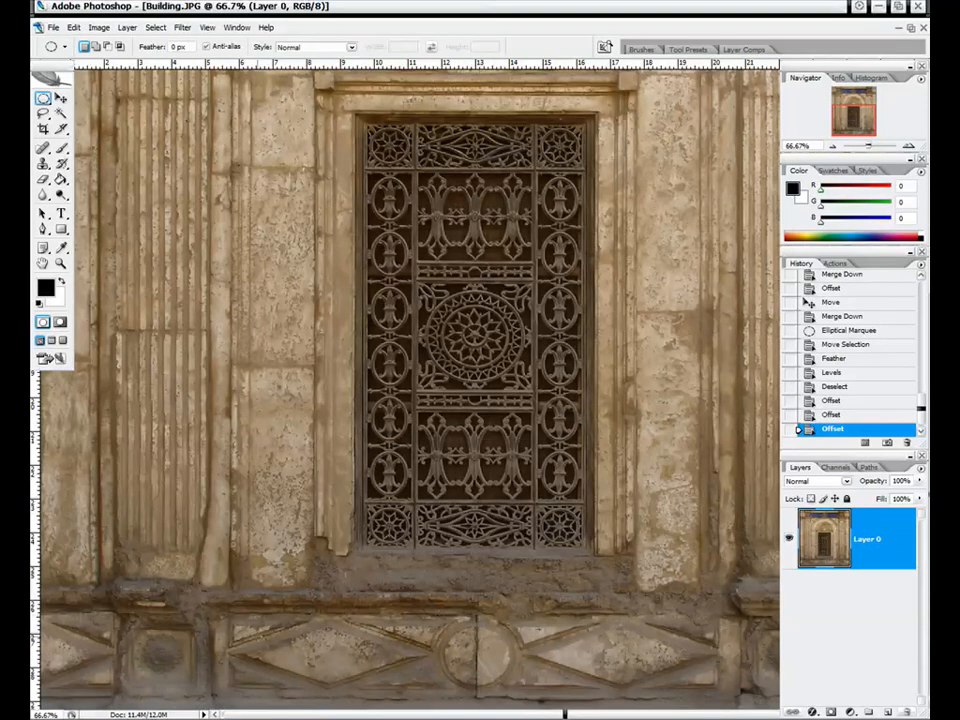
click(832, 146)
click(832, 146)
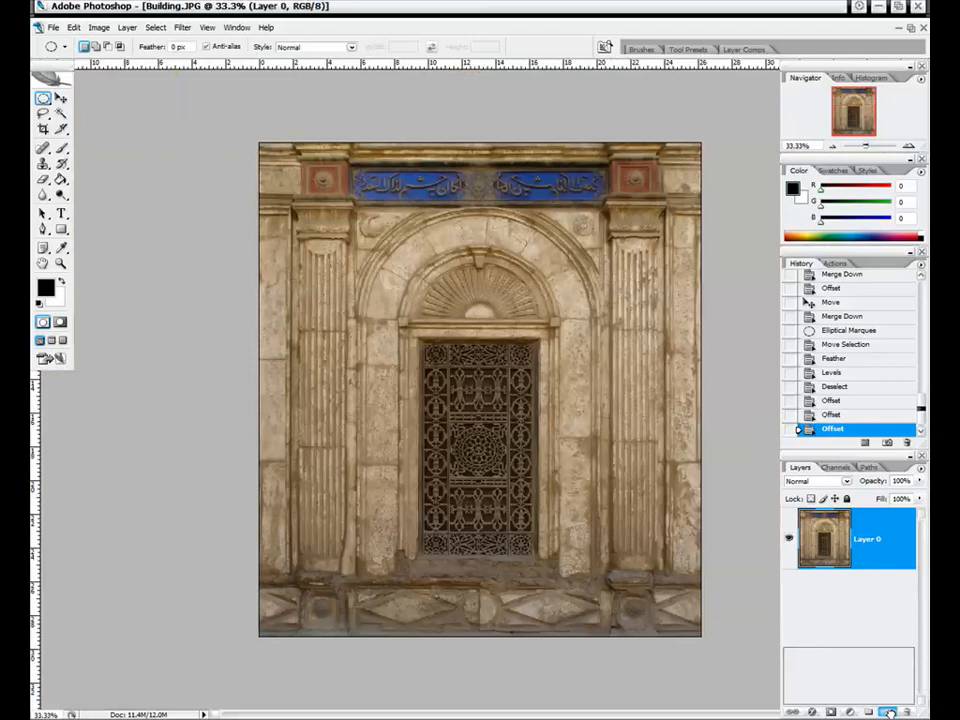
drag(888, 712, 888, 712)
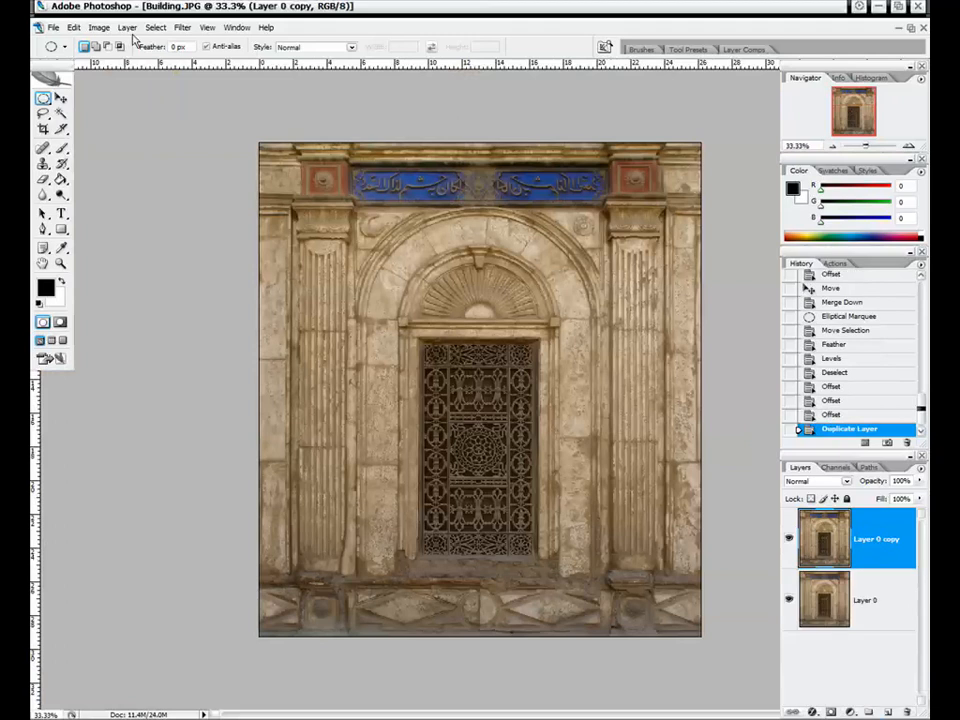
click(100, 29)
mouse_move(165, 61)
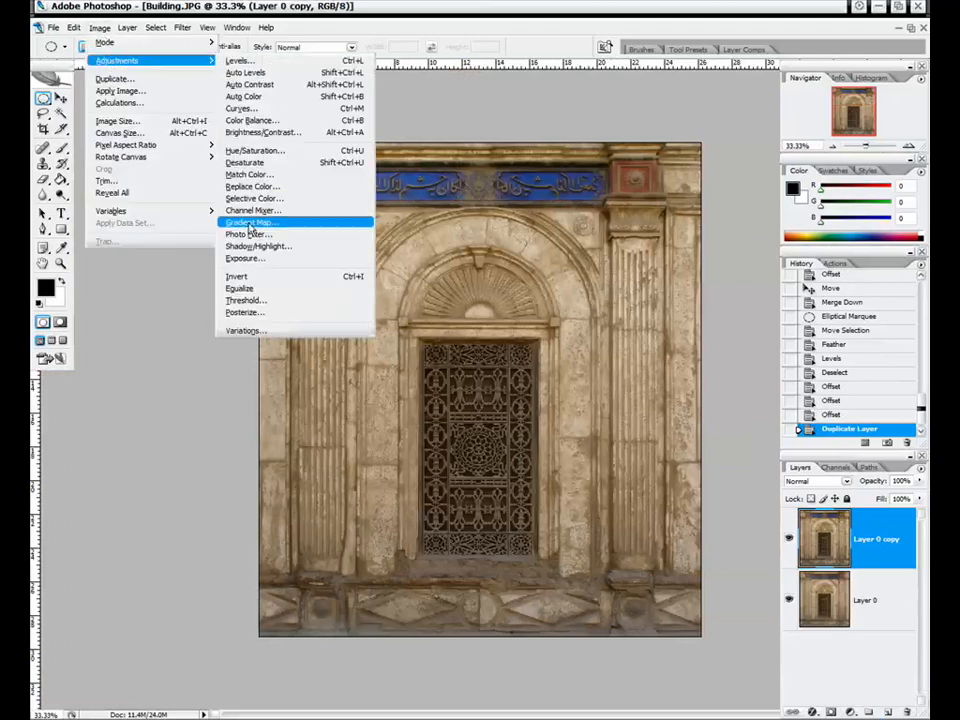
click(259, 223)
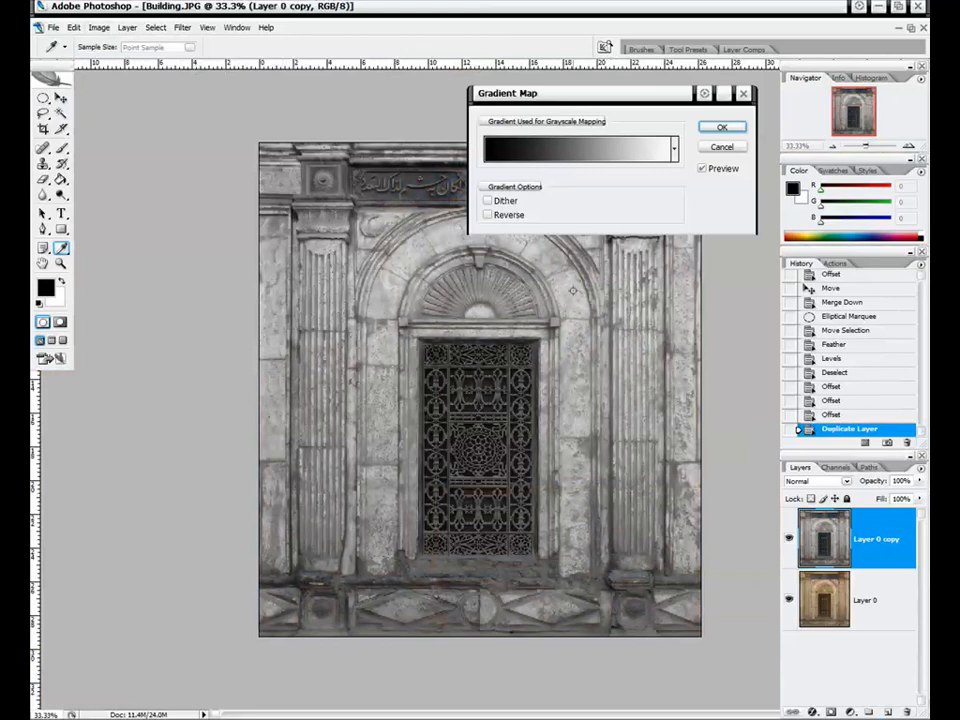
click(718, 132)
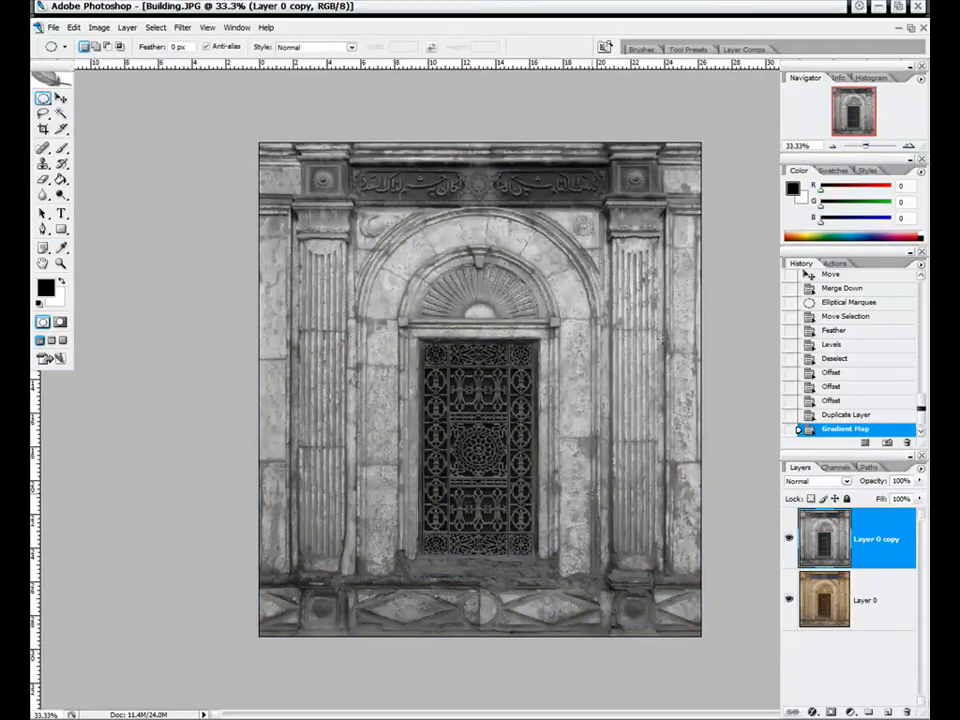
- Examine the grayscale facade from the frieze down to the base for contrast and detail
key(ctrl+plus)
key(ctrl+plus)
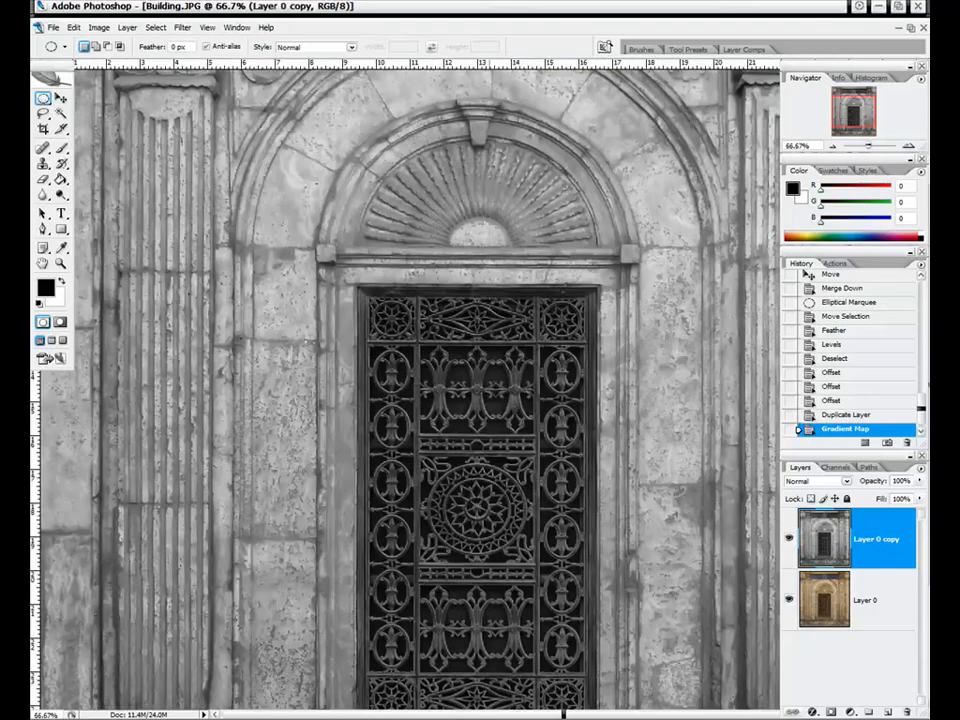
scroll(633, 106, up, 3)
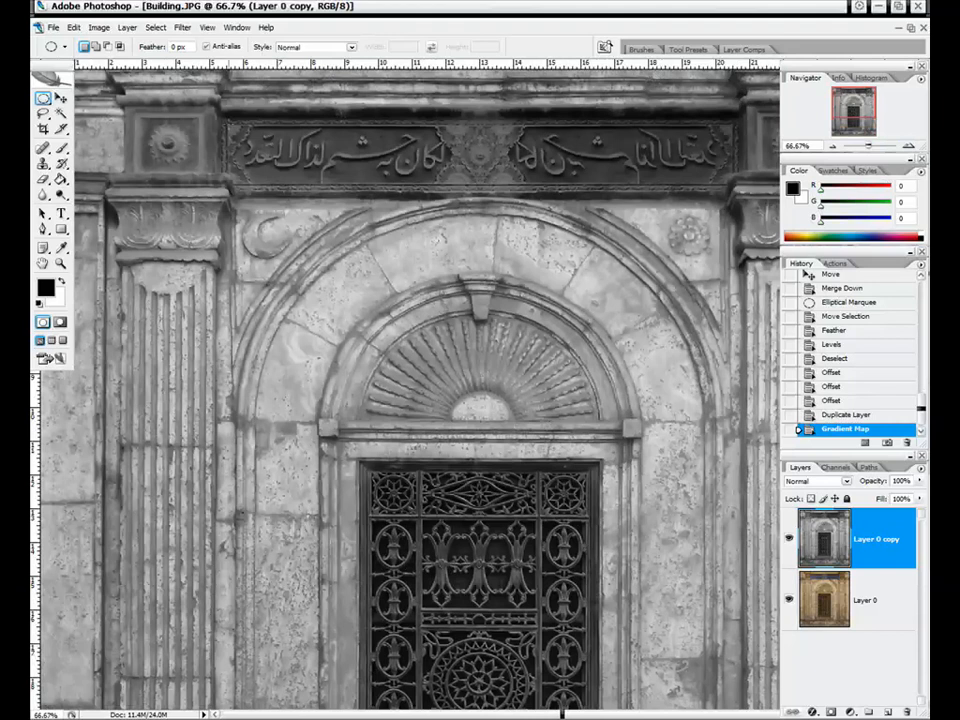
scroll(625, 84, down, 6)
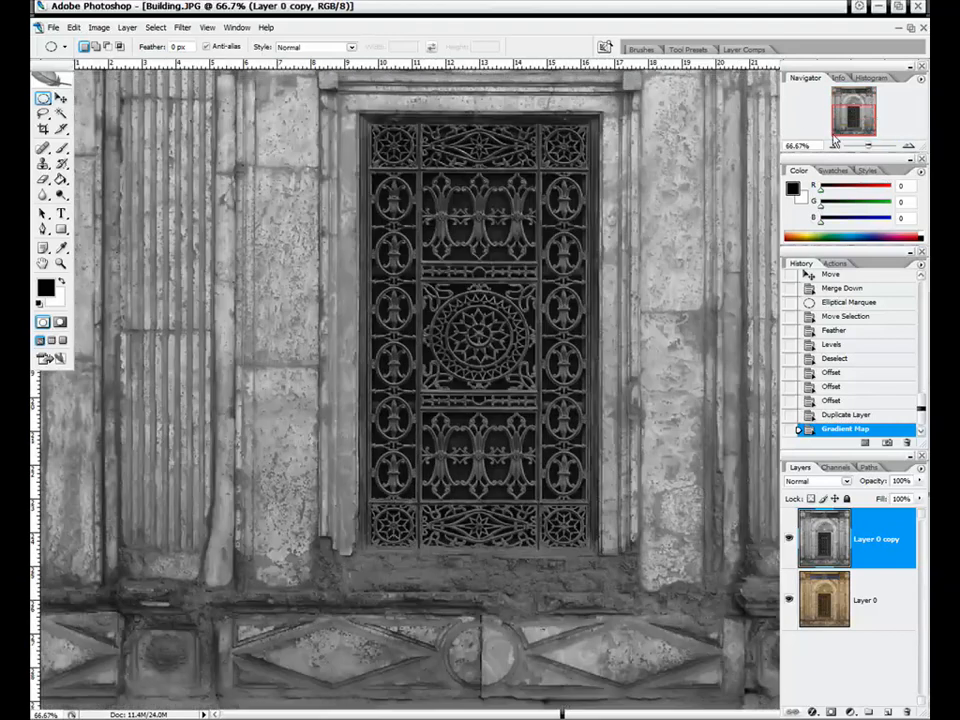
click(832, 147)
click(832, 147)
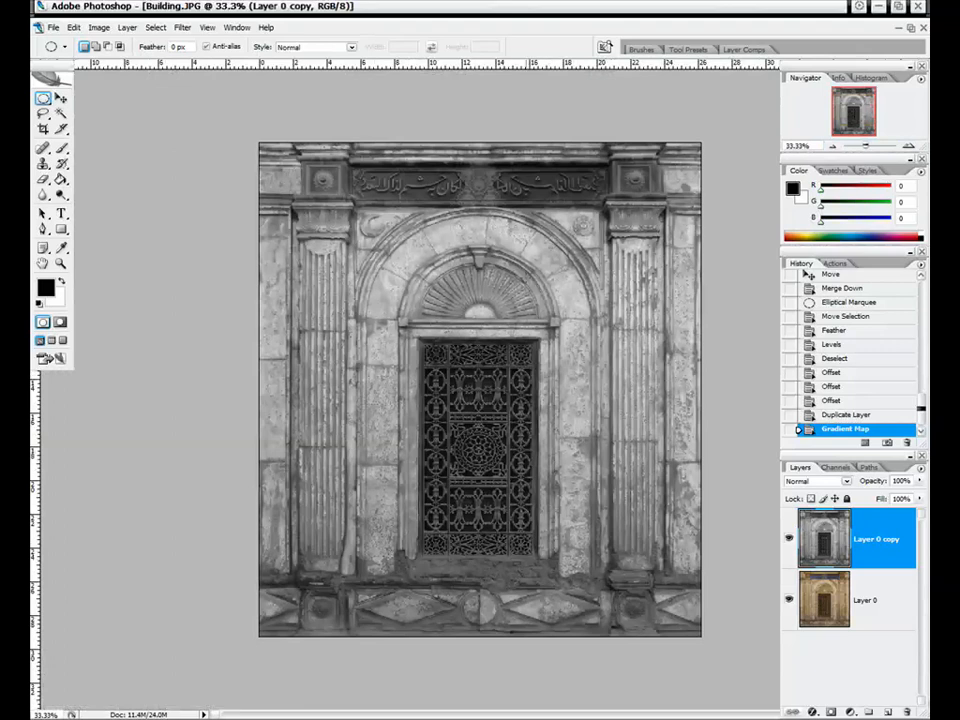
click(868, 605)
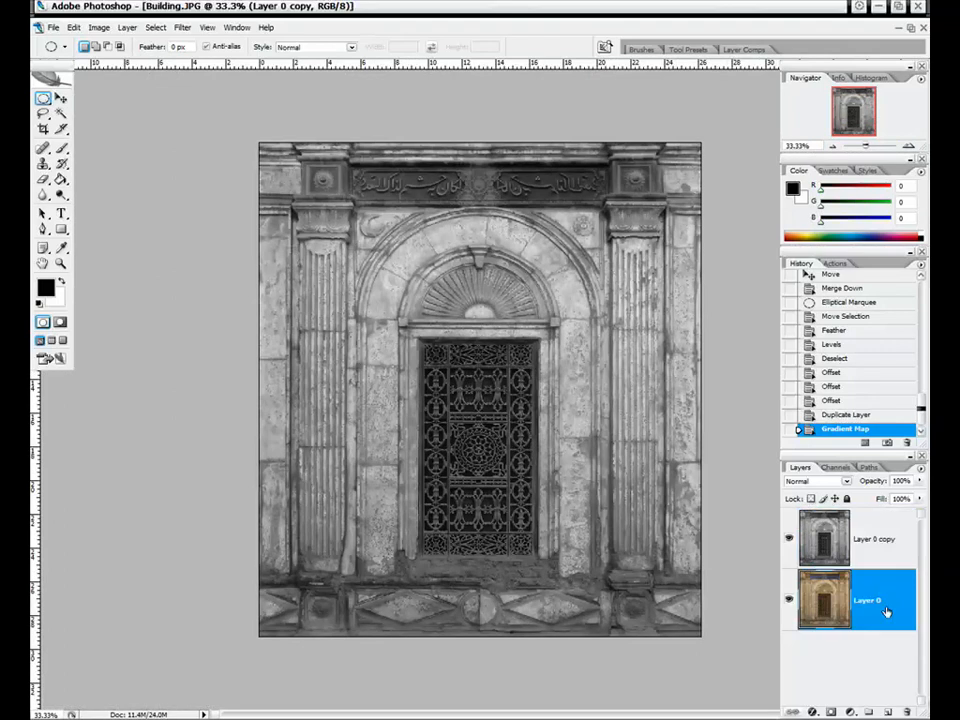
click(879, 553)
click(870, 598)
click(873, 552)
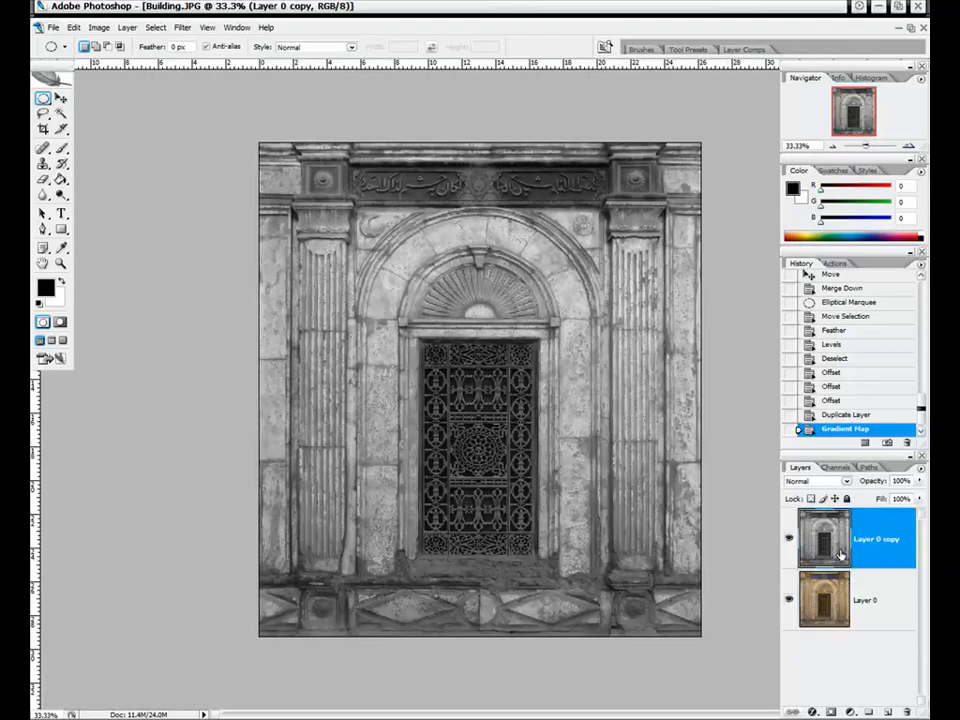